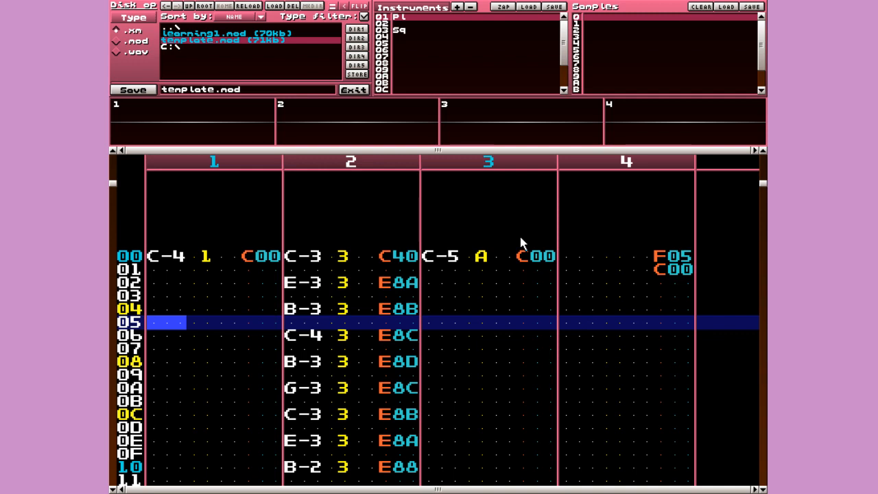
- Load template.xm from the file browser and close Disk Op
scroll(510, 267, up, 5)
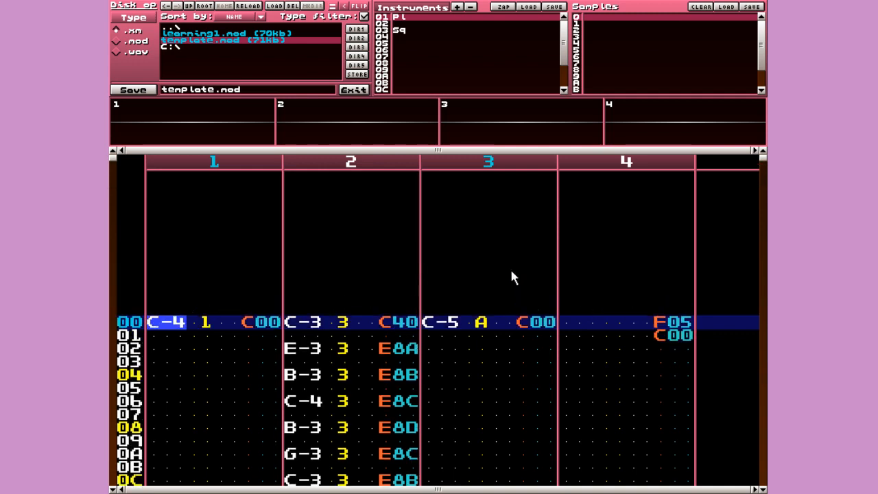
scroll(510, 267, down, 16)
scroll(511, 273, up, 4)
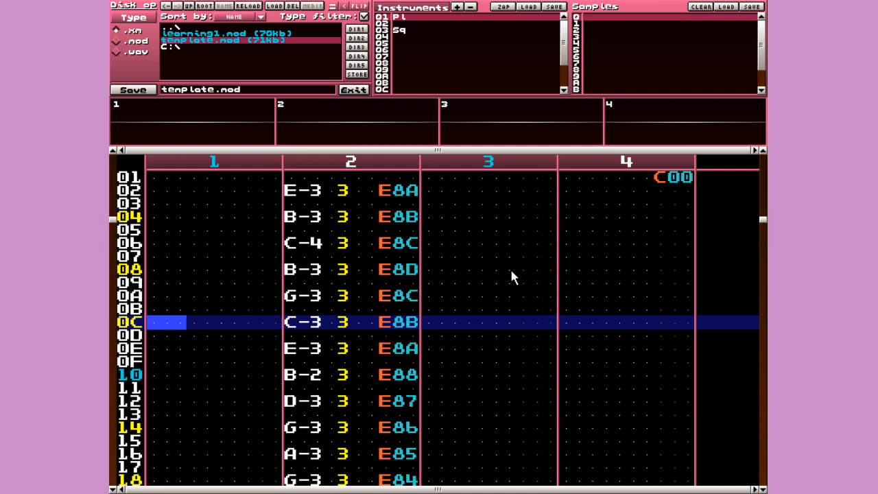
scroll(511, 273, up, 9)
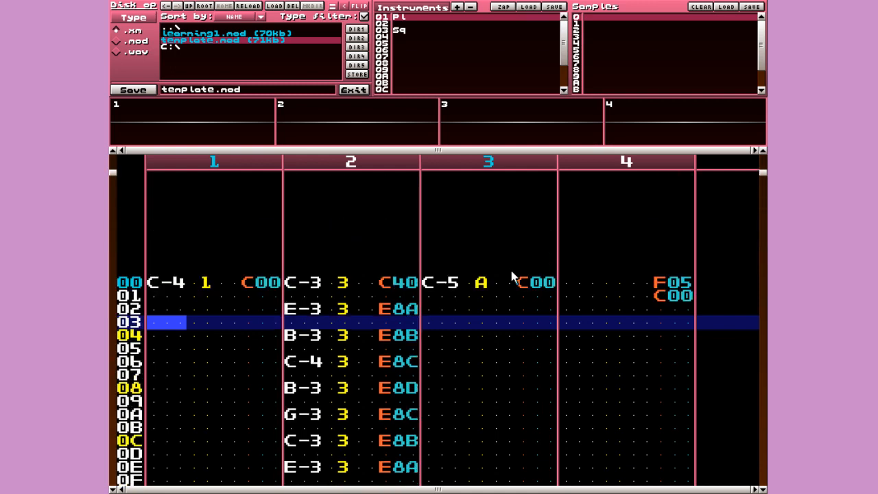
scroll(511, 270, up, 3)
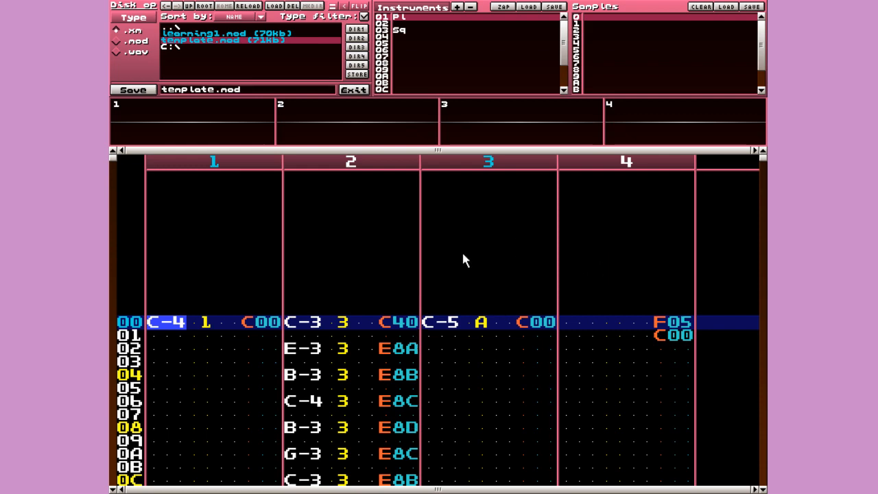
scroll(463, 253, down, 20)
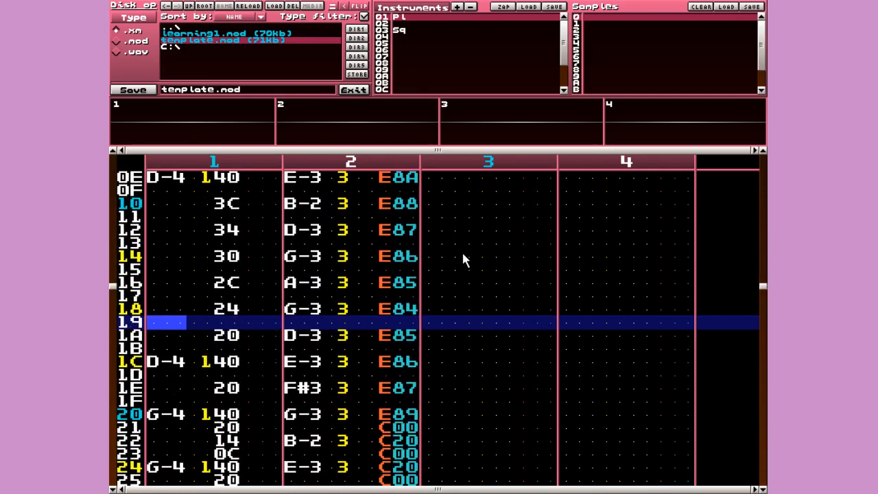
scroll(462, 260, down, 20)
scroll(462, 260, up, 10)
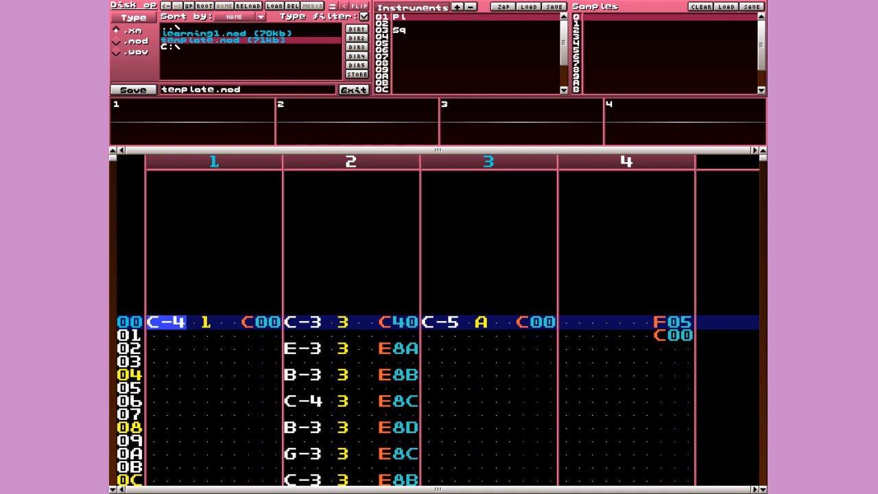
click(234, 42)
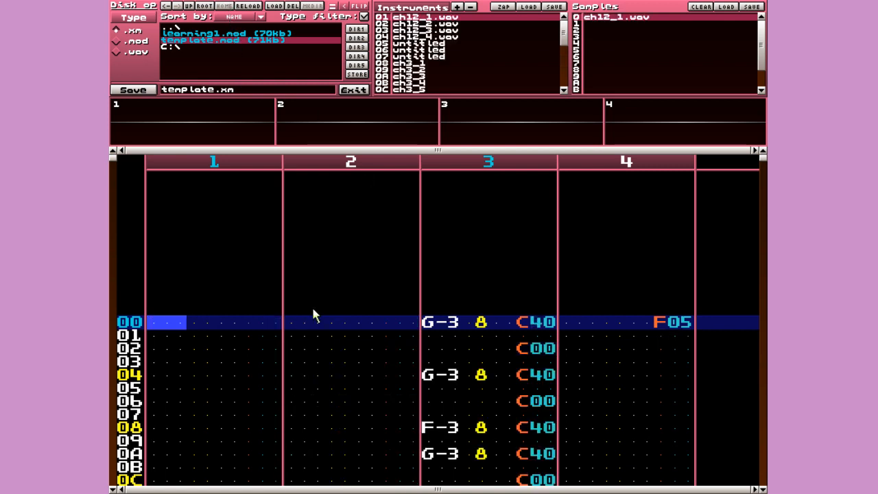
key(ctrl+d)
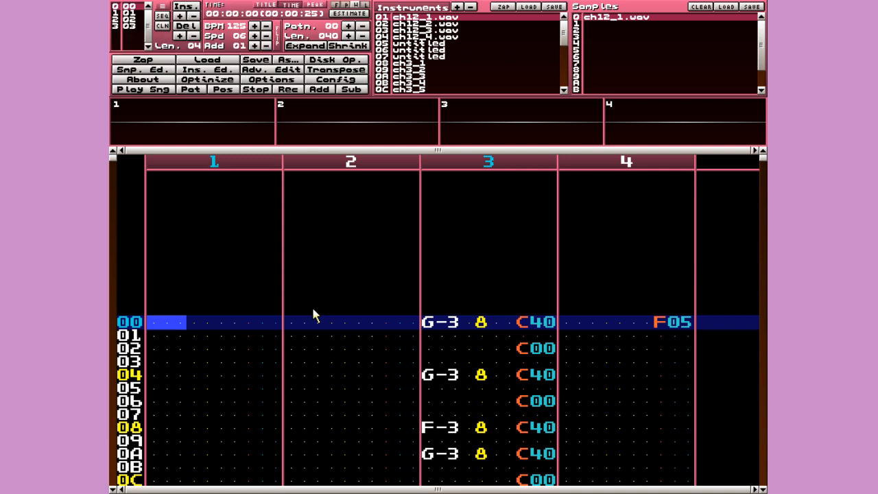
- Play the song through its first two patterns, then stop playback
scroll(312, 305, down, 2)
scroll(312, 304, up, 1)
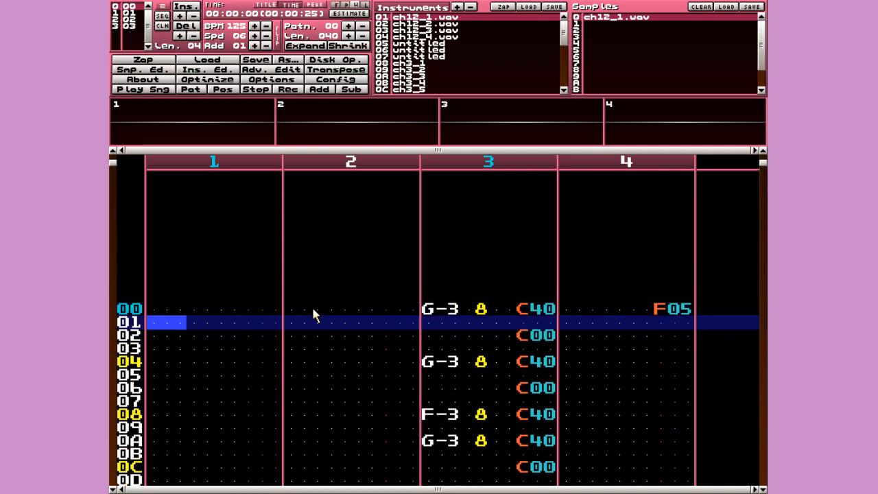
scroll(312, 304, up, 1)
scroll(313, 315, down, 6)
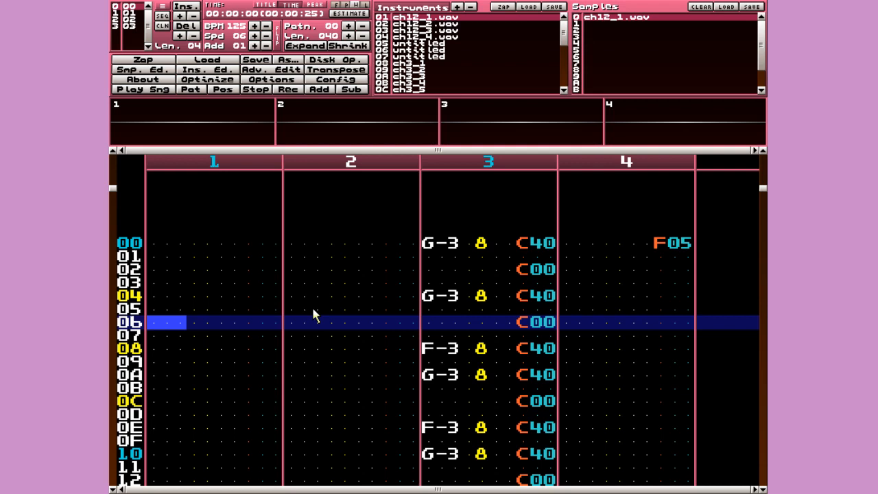
scroll(312, 315, up, 6)
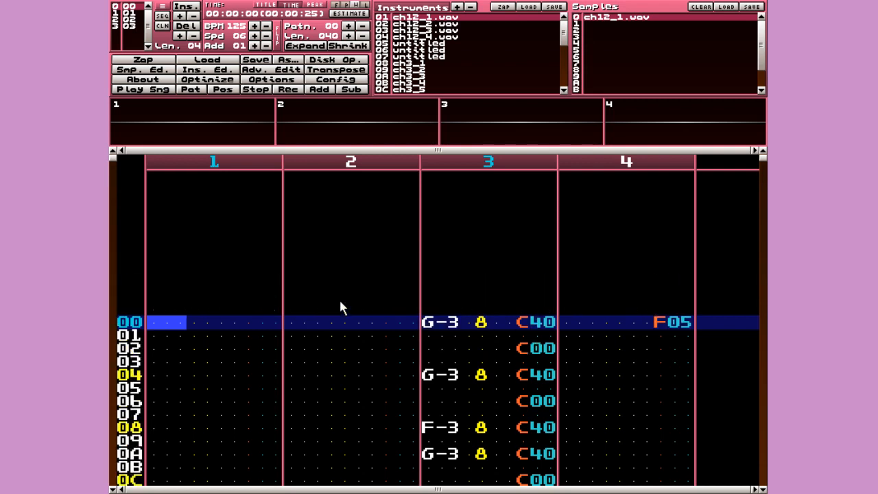
key(Return)
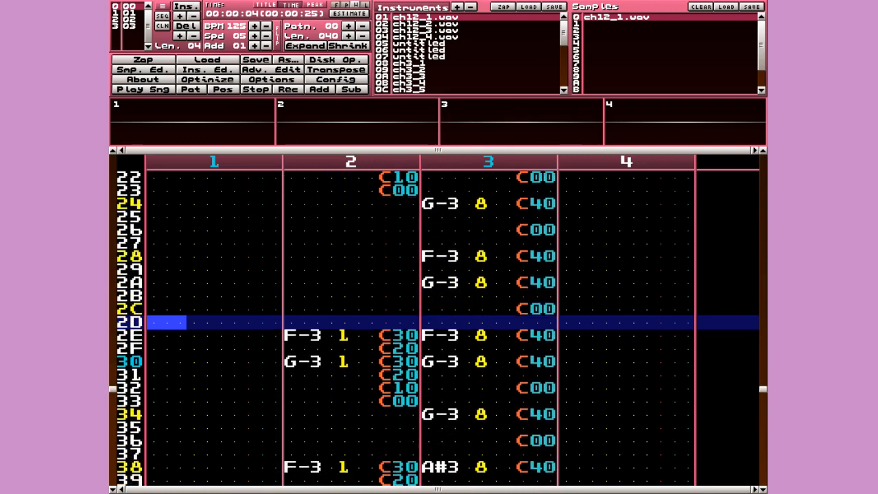
key(space)
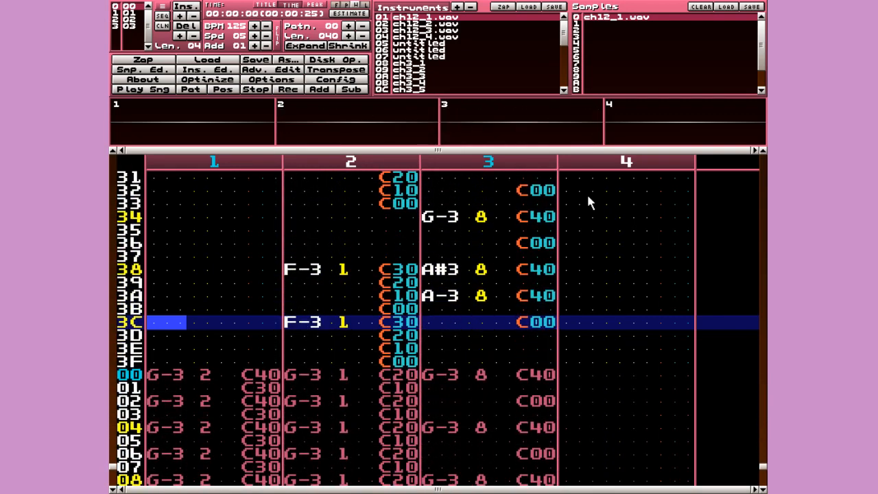
key(Control_R)
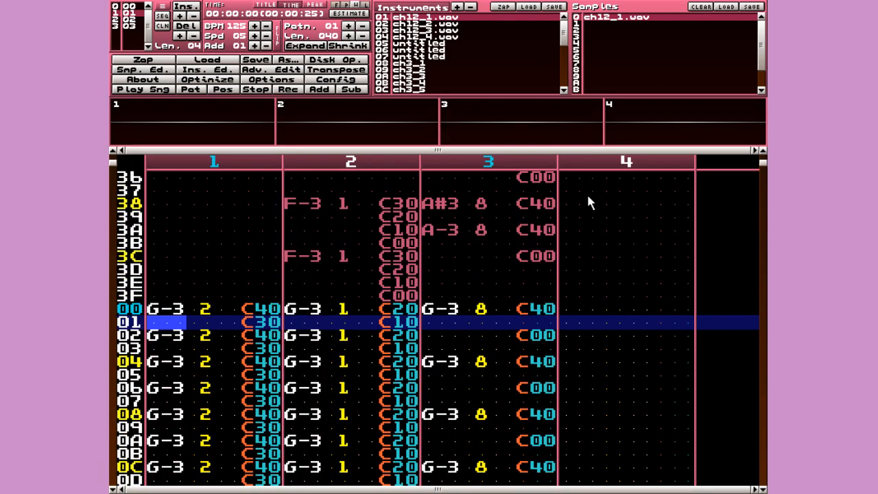
key(space)
scroll(582, 238, up, 6)
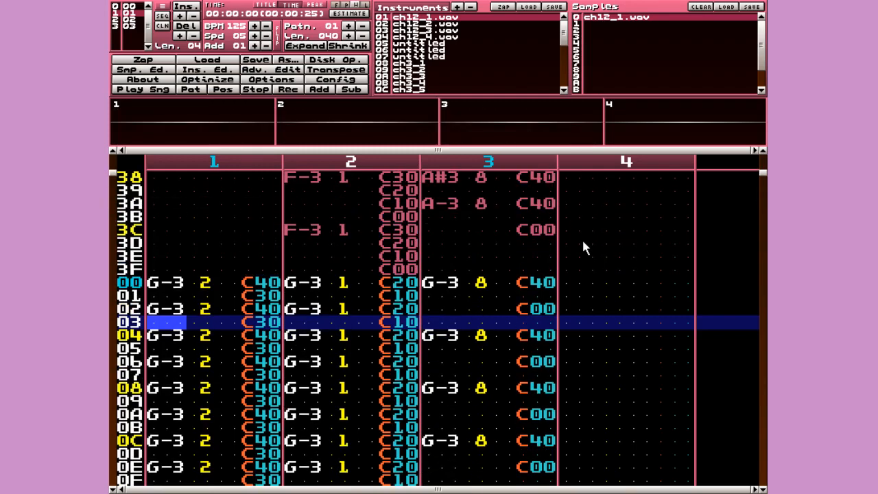
scroll(582, 249, up, 15)
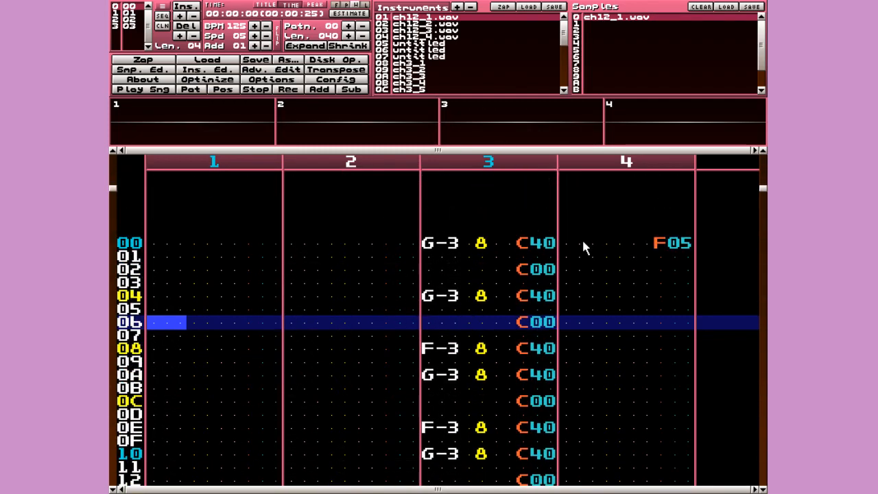
scroll(583, 249, down, 20)
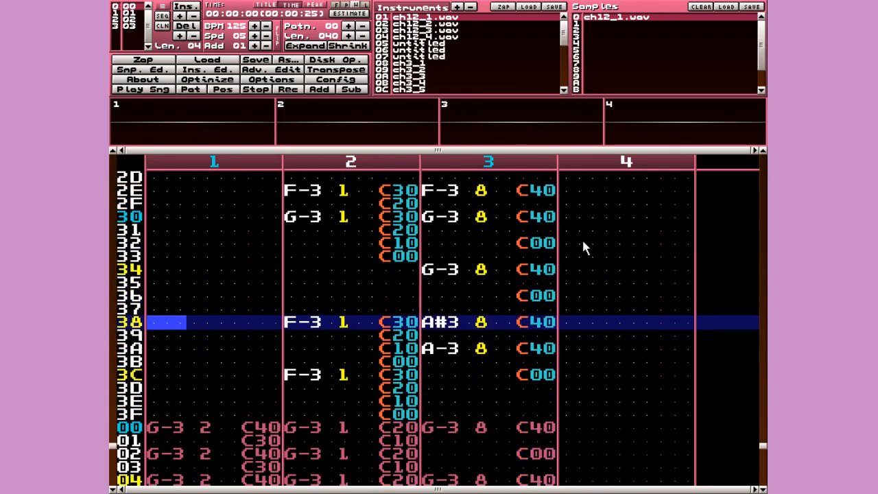
mouse_move(565, 32)
mouse_down()
mouse_move(575, 73)
mouse_move(558, 16)
mouse_up()
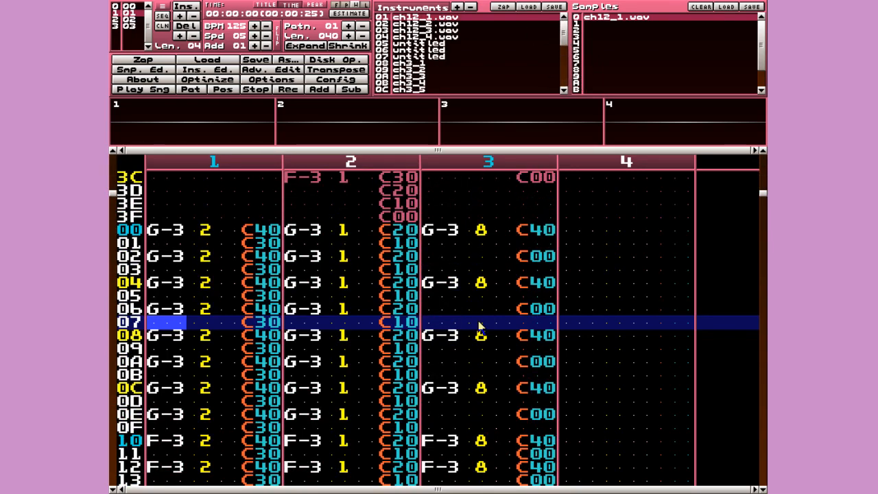
scroll(445, 332, down, 20)
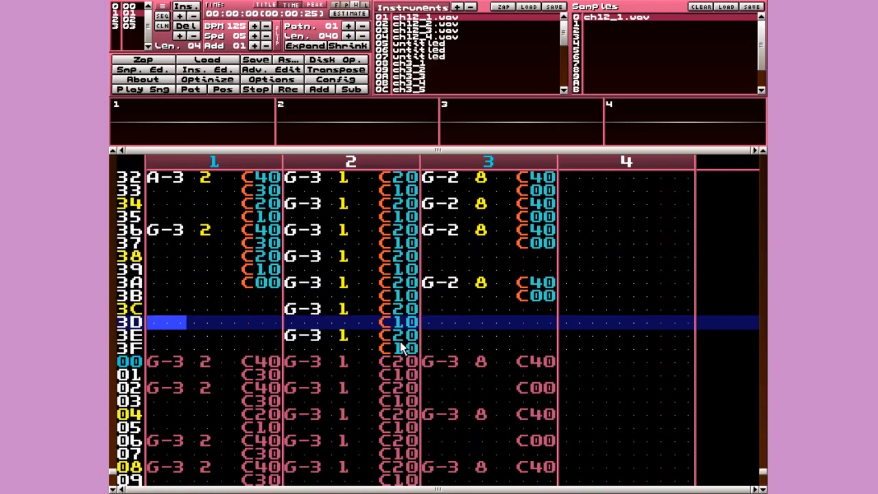
- Browse the instrument list, ending back on the first instrument, ch12_1.wav
click(497, 26)
click(497, 33)
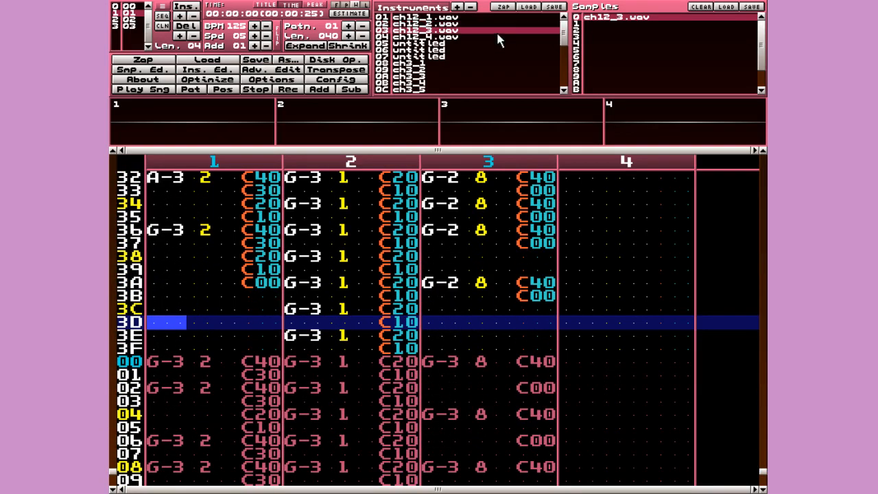
click(499, 38)
key(shift+Down)
key(shift+Down)
key(shift+Down)
key(shift+Down)
key(shift+Down)
key(shift+Down)
key(shift+Down)
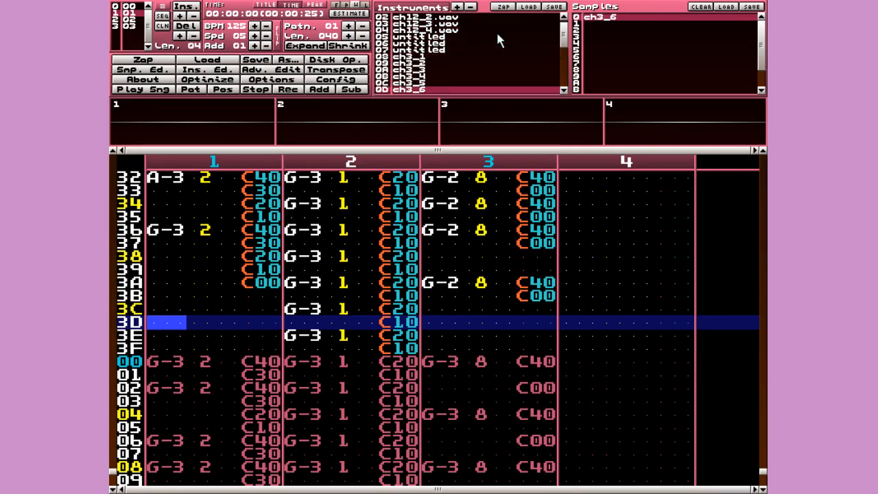
key(shift+Up)
key(shift+Up)
key(shift+Up)
key(shift+Up)
key(shift+Up)
key(shift+Up)
key(shift+Up)
key(shift+Up)
key(shift+Up)
key(shift+Up)
key(shift+Up)
- Show the sample editor and compare the waveforms of ch12_1, ch12_2 and ch12_3
key(ctrl+s)
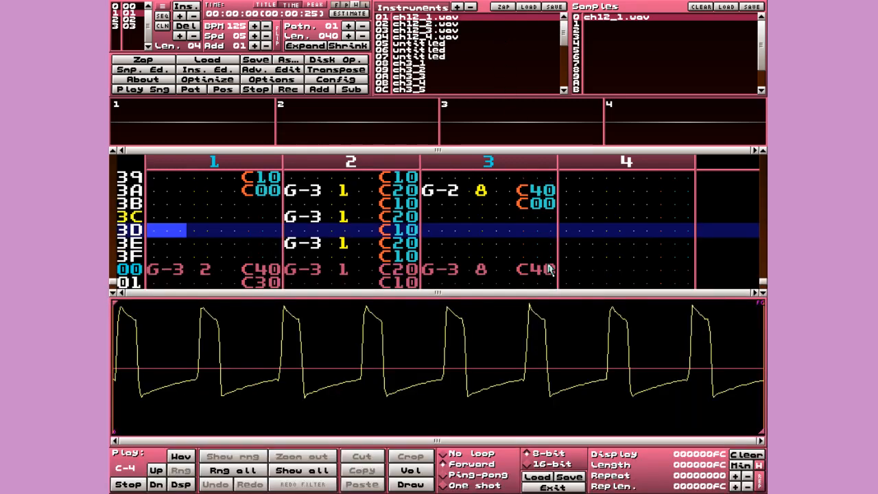
key(shift+Down)
key(shift+Down)
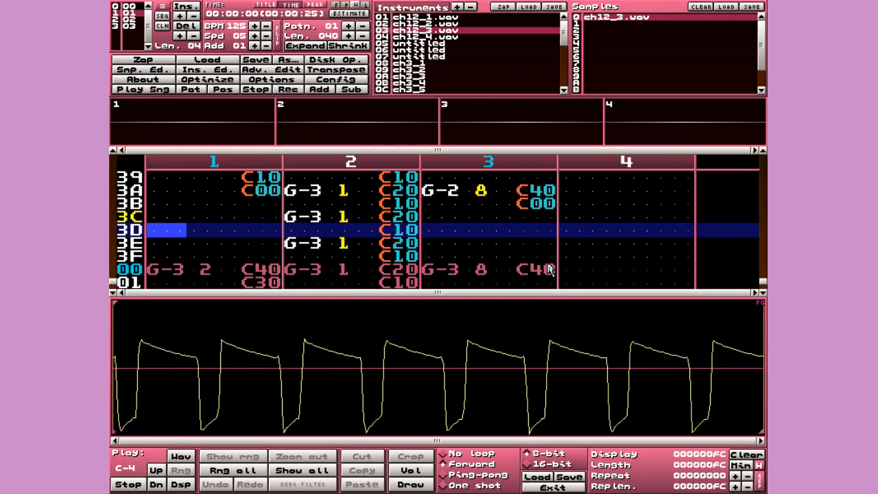
key(shift+Up)
key(shift+Up)
key(shift+Down)
key(shift+Down)
key(shift+Down)
key(shift+Up)
key(shift+Up)
key(shift+Up)
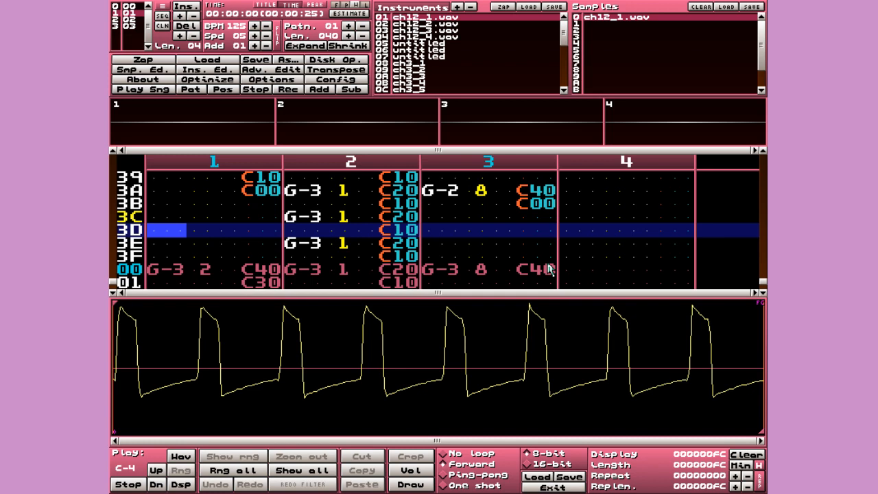
key(shift+Down)
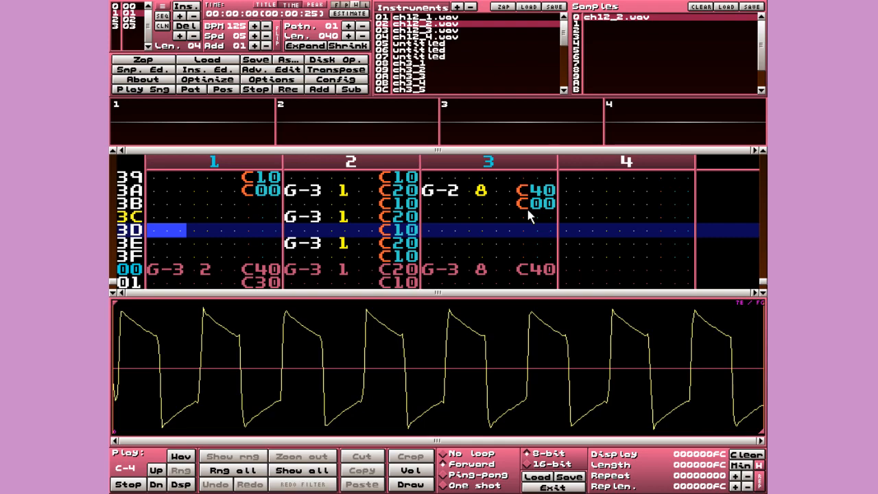
- Browse the instruments down to ch4_16 and back up to ch3_5
key(shift+Down)
key(shift+Down)
key(shift+Down)
key(shift+Down)
key(shift+Up)
key(shift+Up)
key(shift+Up)
key(shift+Up)
key(shift+Up)
key(shift+Down)
key(shift+Down)
key(shift+Down)
key(shift+Down)
key(shift+Down)
key(shift+Down)
key(shift+Down)
key(shift+Down)
key(shift+Down)
key(shift+Down)
key(shift+Down)
key(shift+Down)
key(shift+Down)
key(shift+Down)
key(shift+Down)
key(shift+Down)
key(shift+Down)
key(shift+Down)
key(shift+Down)
key(shift+Down)
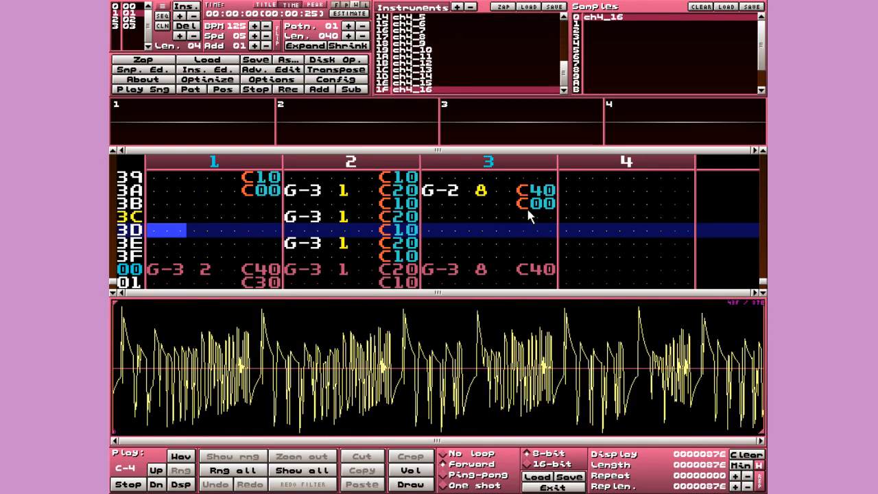
key(shift+Up)
key(shift+Up)
key(shift+Up)
key(shift+Up)
key(shift+Up)
key(shift+Up)
key(shift+Up)
key(shift+Up)
key(shift+Up)
key(shift+Up)
key(shift+Up)
key(shift+Up)
key(shift+Up)
key(shift+Up)
key(shift+Up)
key(shift+Up)
key(shift+Up)
key(shift+Up)
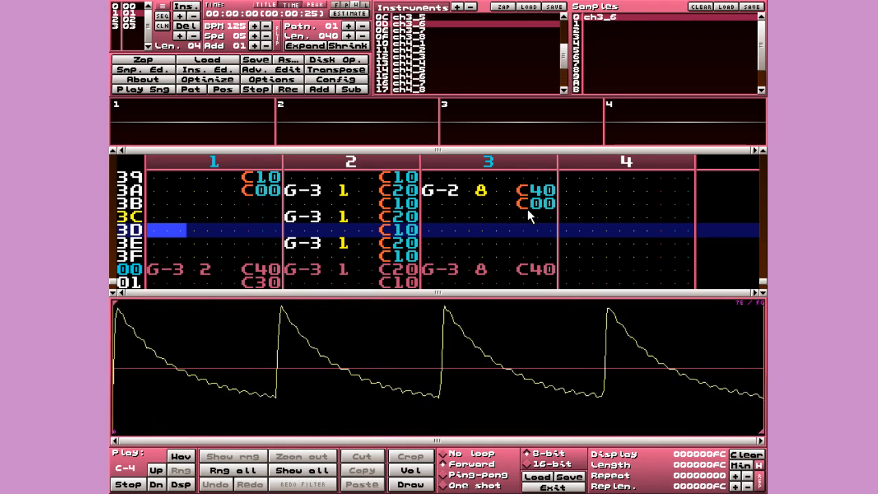
key(shift+Down)
key(shift+Down)
key(shift+Down)
key(shift+Up)
key(shift+Up)
key(shift+Up)
key(shift+Up)
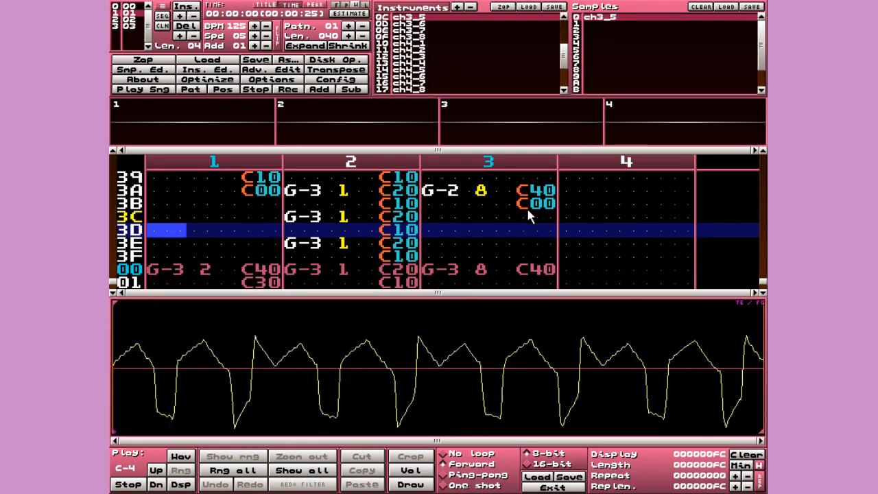
- Return to ch12_1.wav, then select instrument ch12_2.wav to inspect its sample
key(shift+Up)
key(shift+Up)
key(shift+Up)
key(shift+Up)
key(shift+Up)
key(shift+Up)
key(shift+Up)
key(shift+Up)
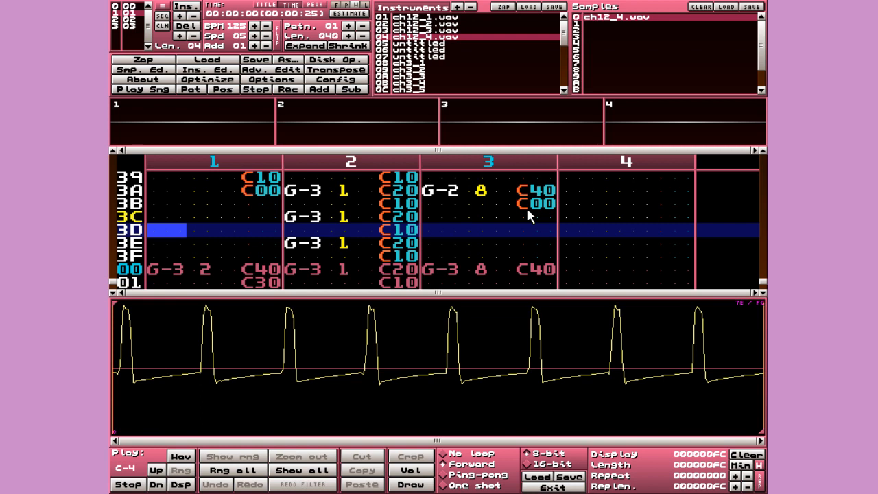
key(shift+Down)
key(shift+Down)
key(shift+Down)
key(shift+Down)
key(shift+Up)
key(shift+Up)
key(shift+Up)
key(shift+Up)
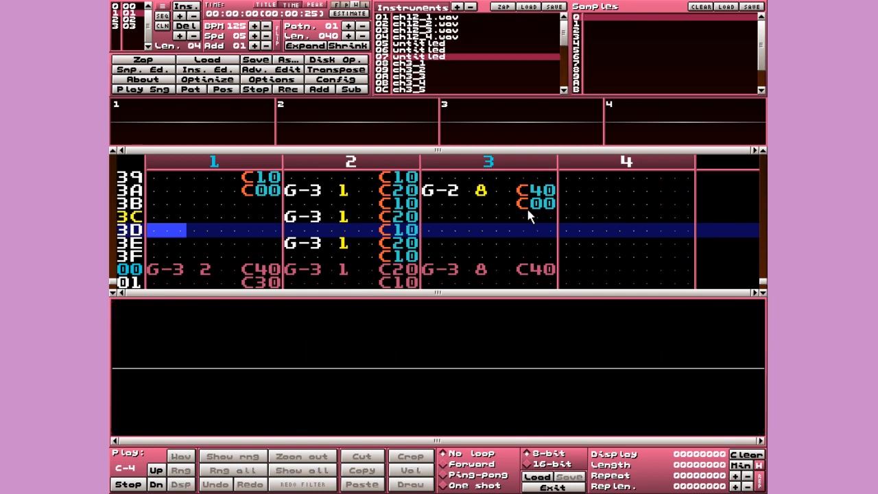
key(shift+Up)
key(shift+Up)
key(shift+Up)
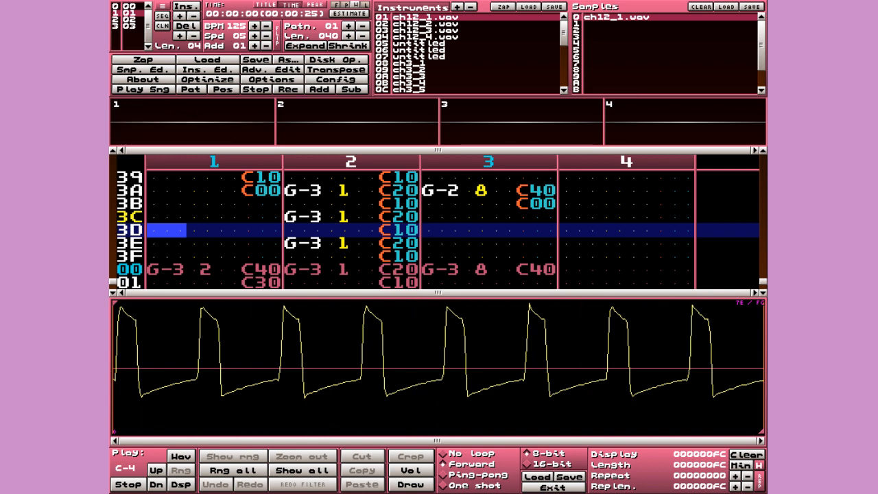
click(439, 24)
- Audition test notes of instruments ch12_3, ch12_4 and ch3_1
click(439, 31)
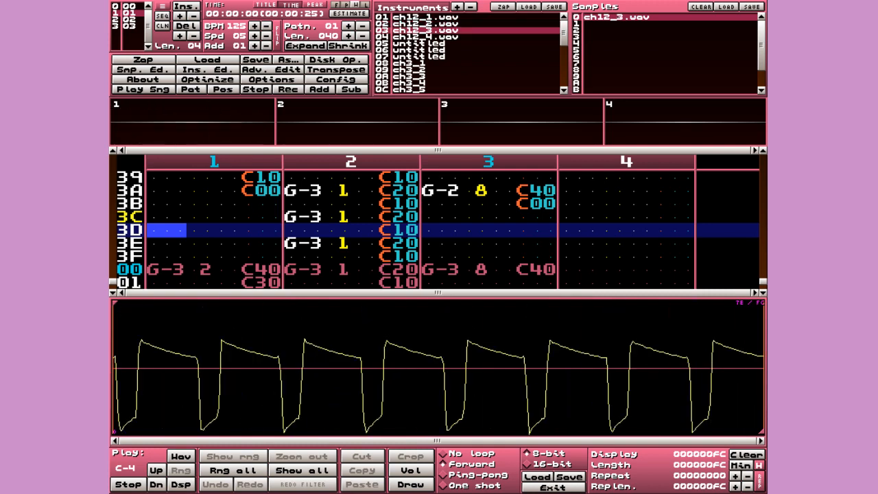
key(z)
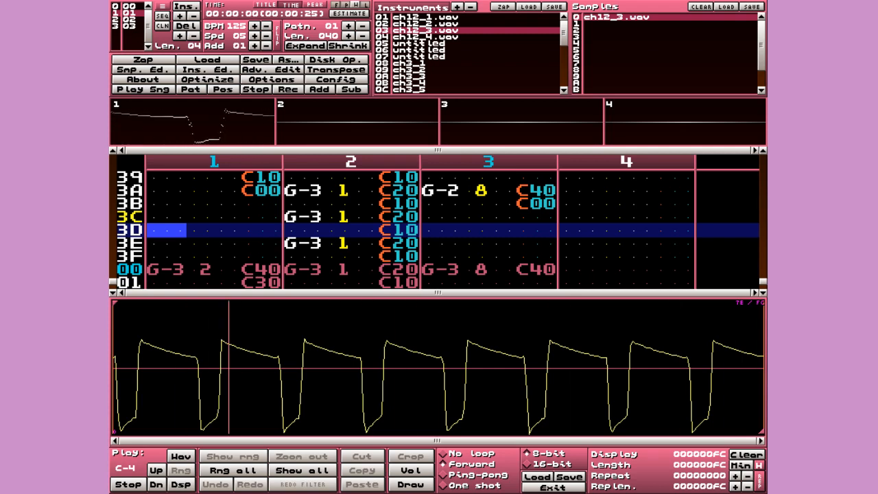
click(439, 37)
key(z)
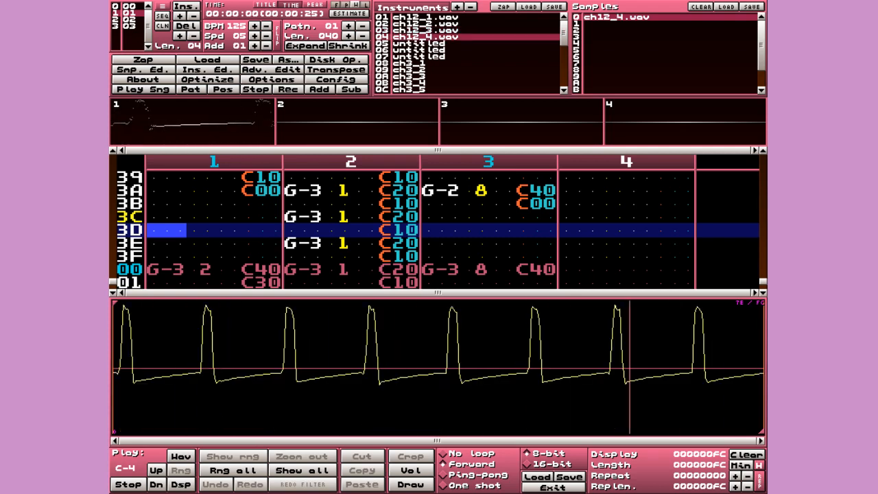
key(shift+Down)
key(shift+Down)
key(shift+Down)
key(shift+Down)
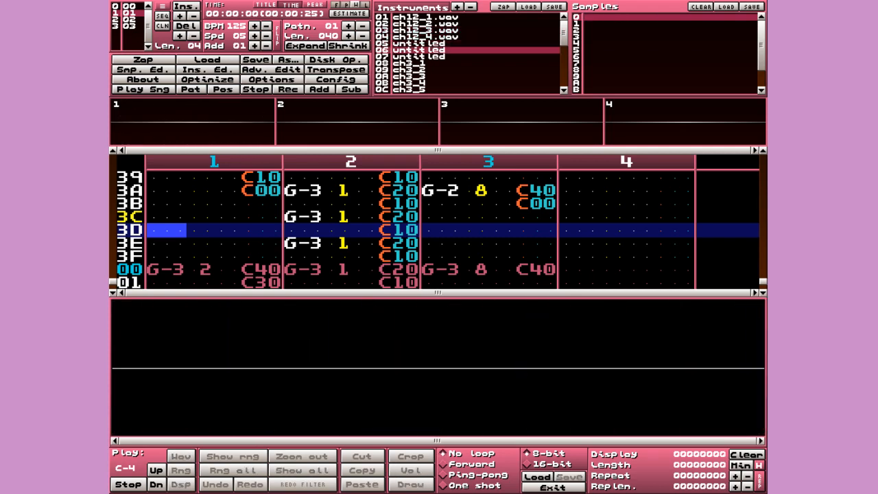
key(z)
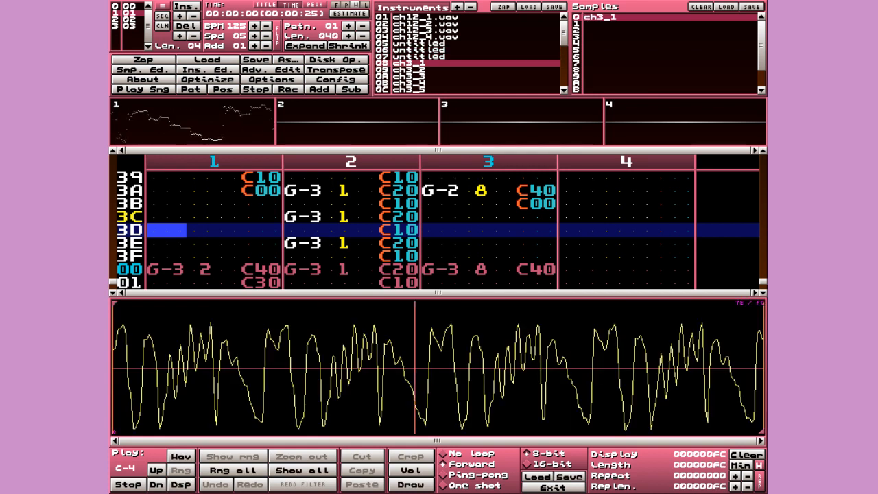
key(z)
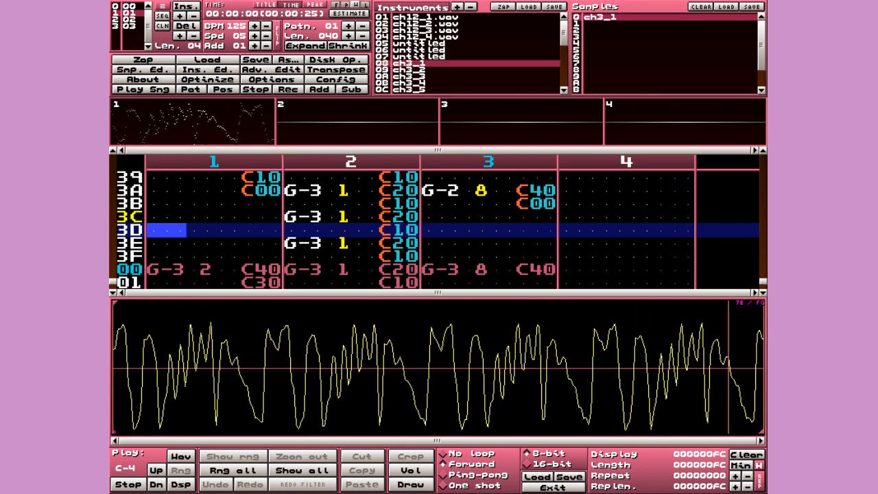
- Audition instruments ch3_2 through ch3_6 with test notes
key(shift+Down)
key(z)
key(Down)
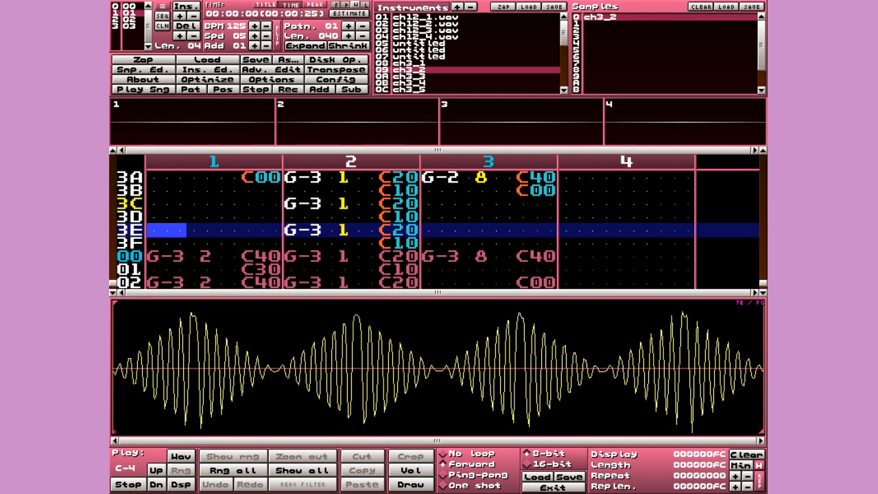
key(shift+Down)
key(z)
key(shift+Down)
key(z)
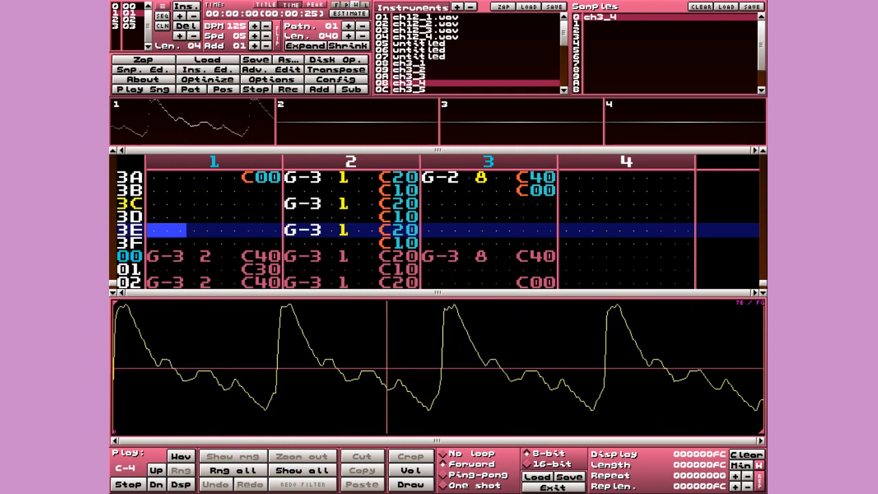
key(Down)
key(shift+Down)
key(z)
key(shift+Down)
key(z)
- Audition instruments ch4_2 through ch4_7 with test notes
key(shift+Down)
key(shift+Down)
key(shift+Down)
key(shift+Down)
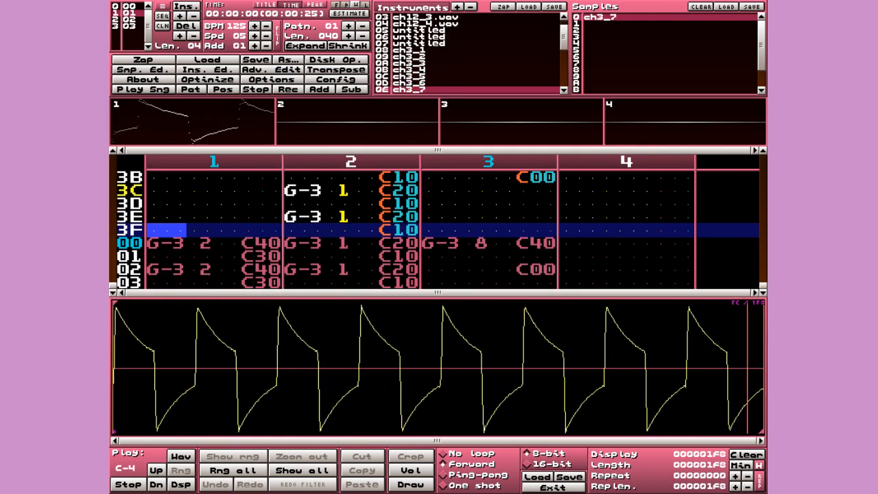
key(z)
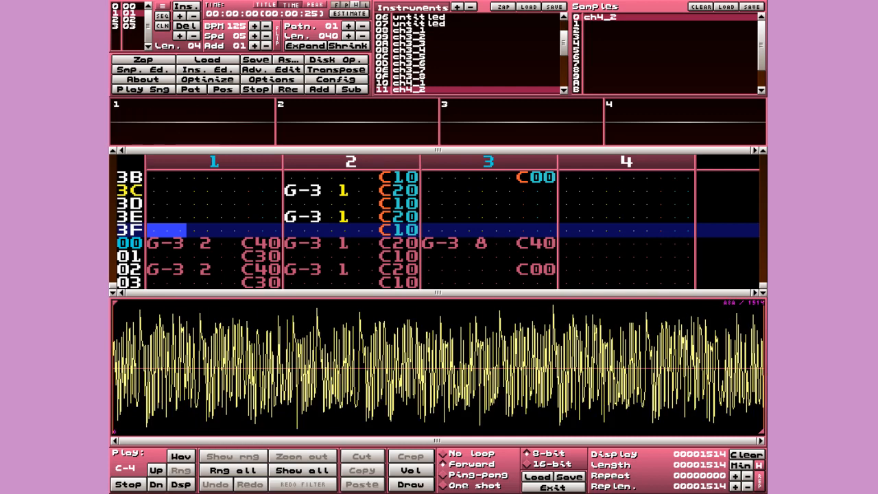
key(z)
key(shift+Down)
key(z)
key(shift+Down)
key(z)
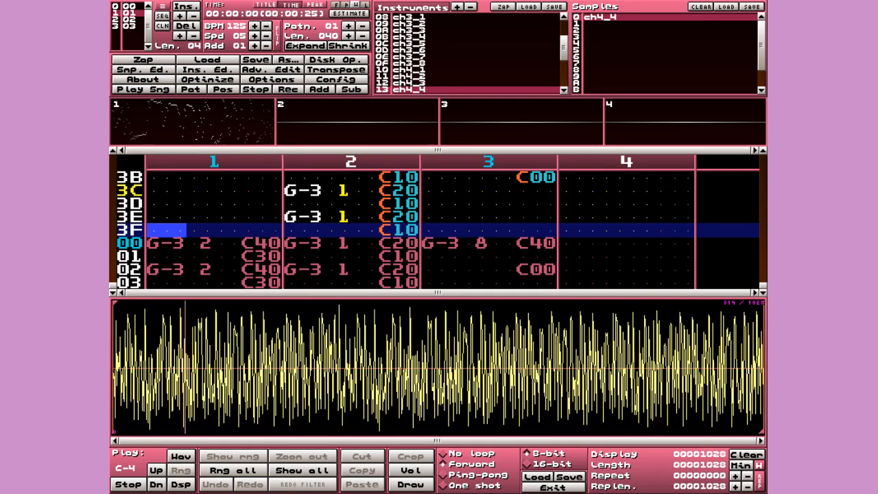
key(shift+Down)
key(z)
key(shift+Down)
key(shift+Down)
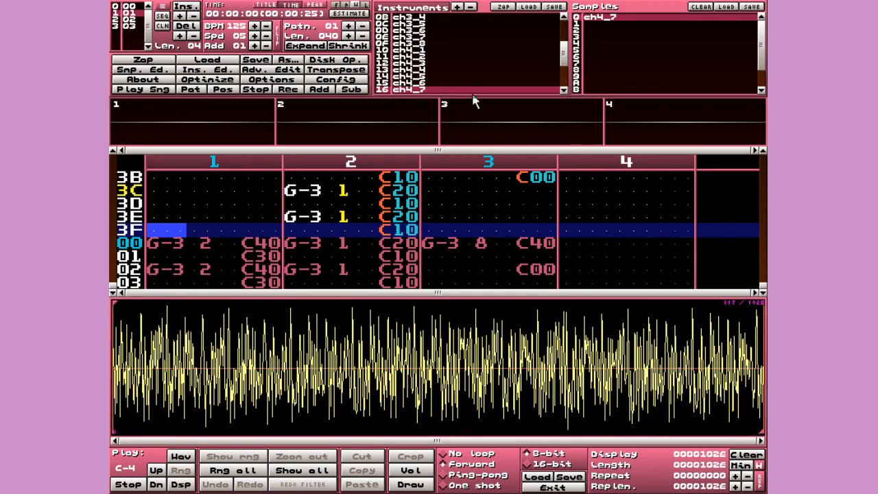
- Hide the sample editor and scroll back to pattern 00
key(Escape)
scroll(495, 188, up, 14)
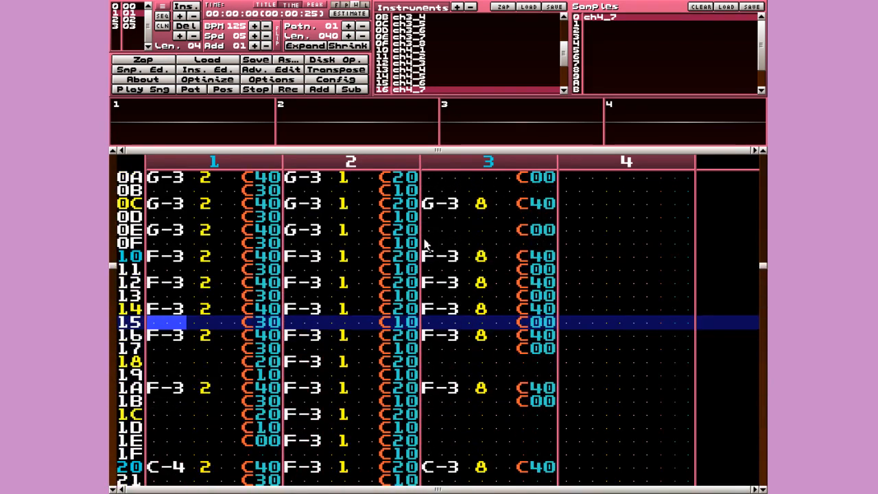
scroll(424, 239, up, 7)
scroll(365, 196, up, 14)
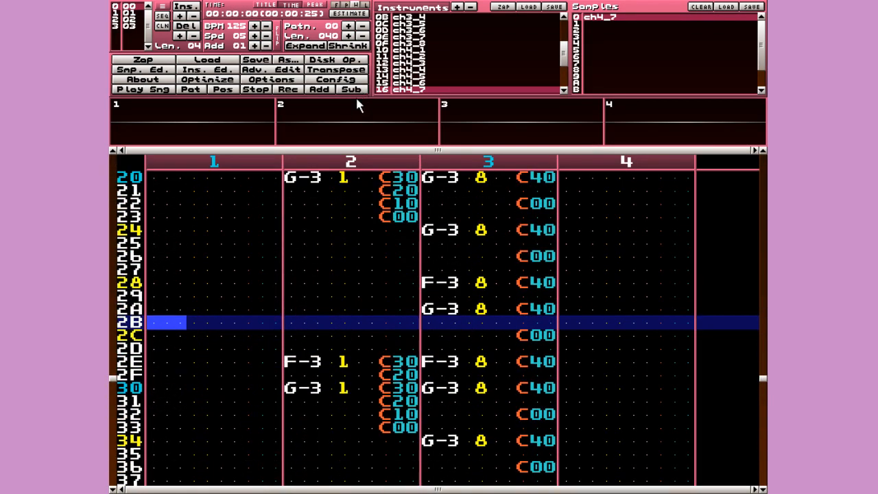
scroll(338, 229, up, 8)
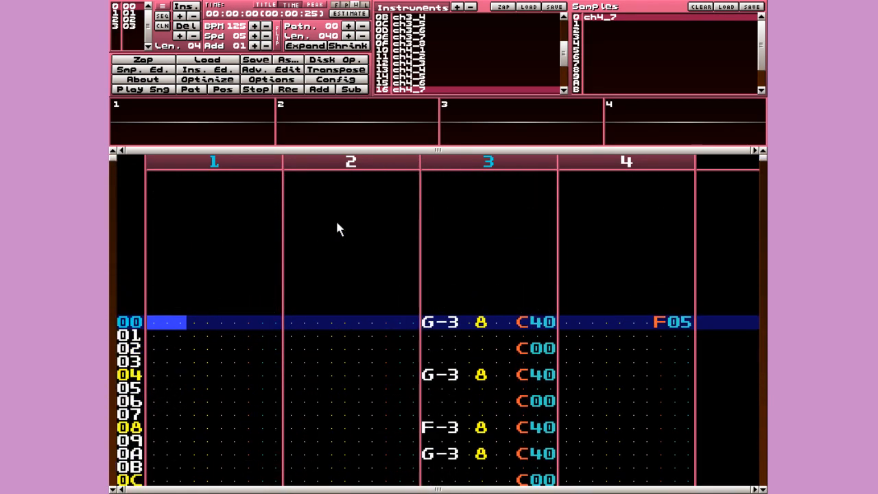
- Zap the song's patterns and order list, then save it as templatetutorial.xm in XM format
click(154, 61)
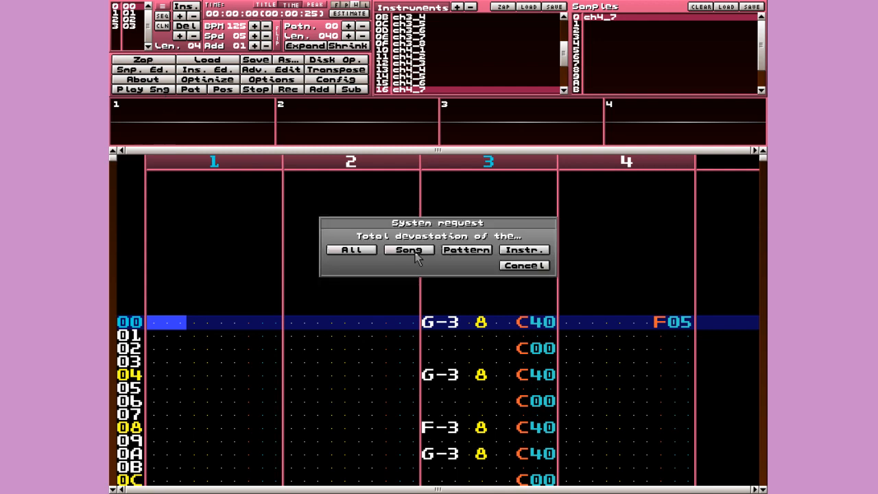
click(409, 250)
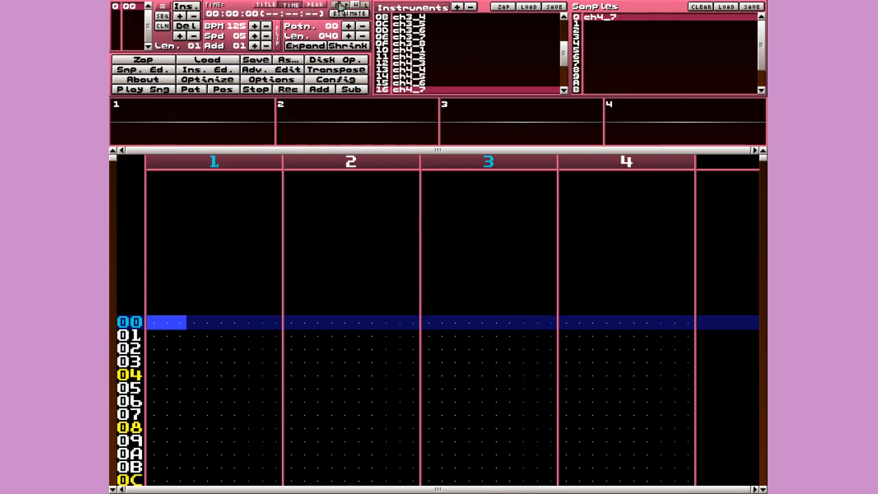
click(291, 61)
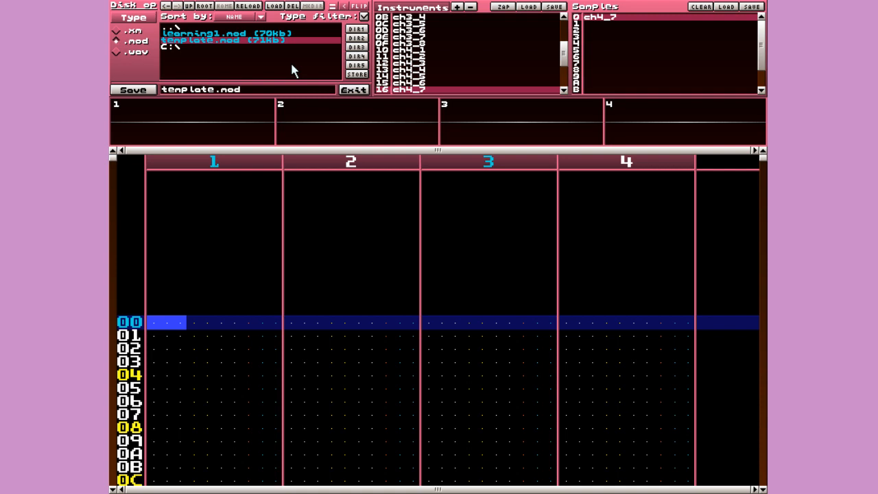
click(137, 31)
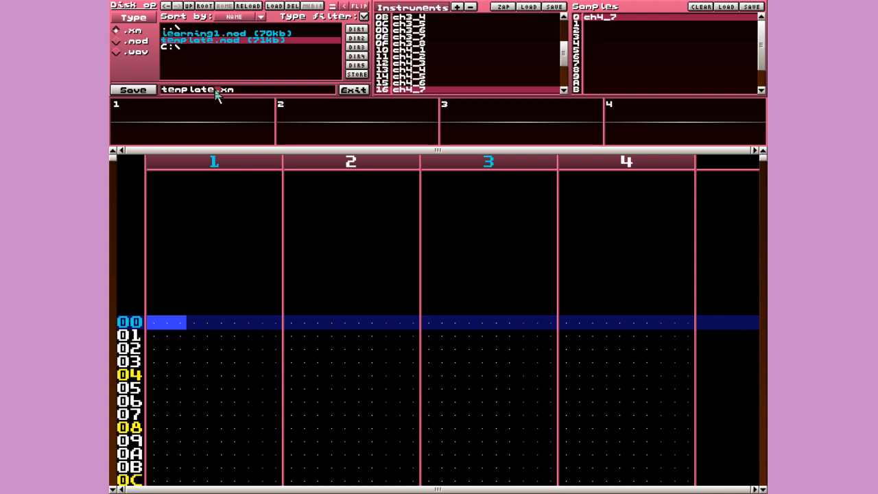
text(tutorial)
click(138, 93)
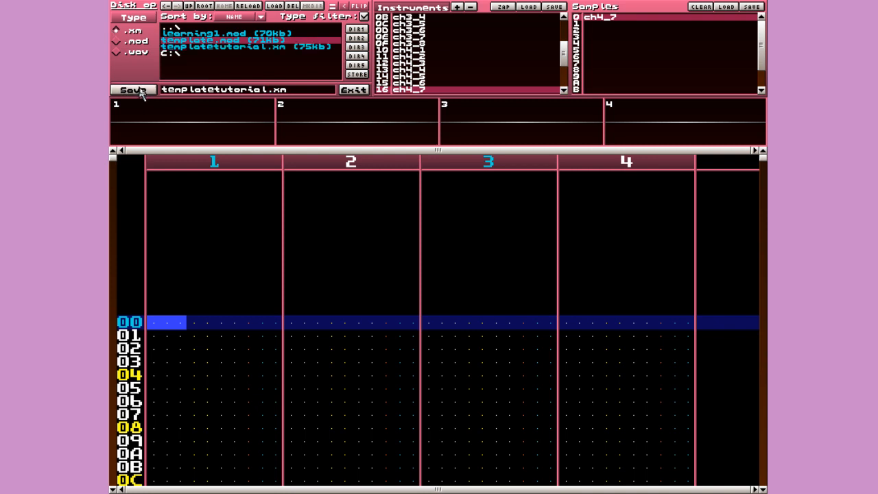
click(231, 48)
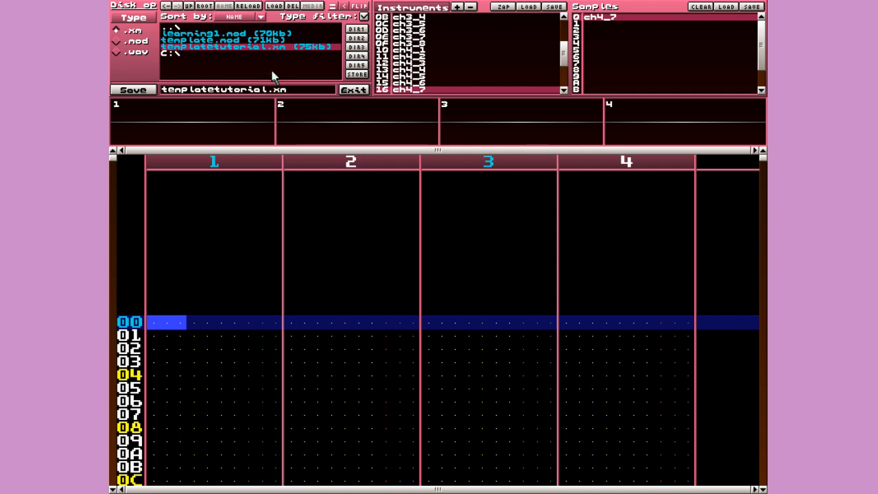
click(352, 90)
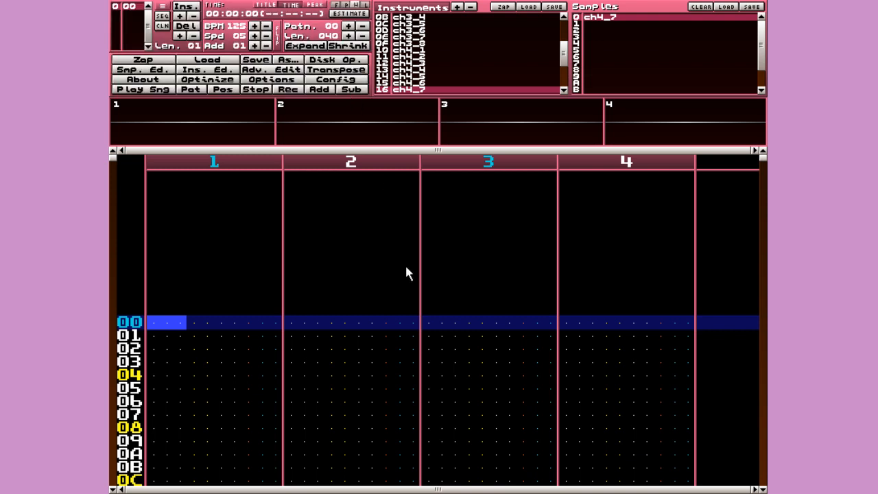
- Enter a trial volume 40 in channel 1's volume column at row 00
scroll(406, 273, down, 2)
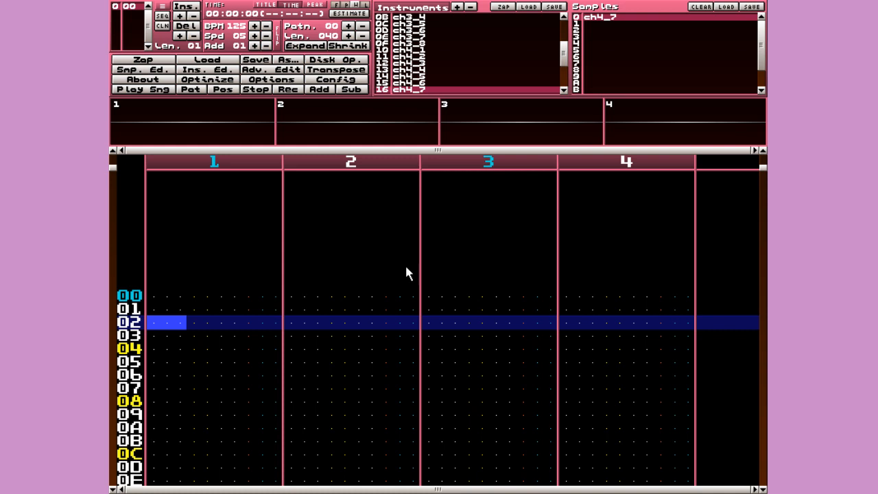
scroll(407, 274, up, 2)
key(Left)
key(Right)
key(Right)
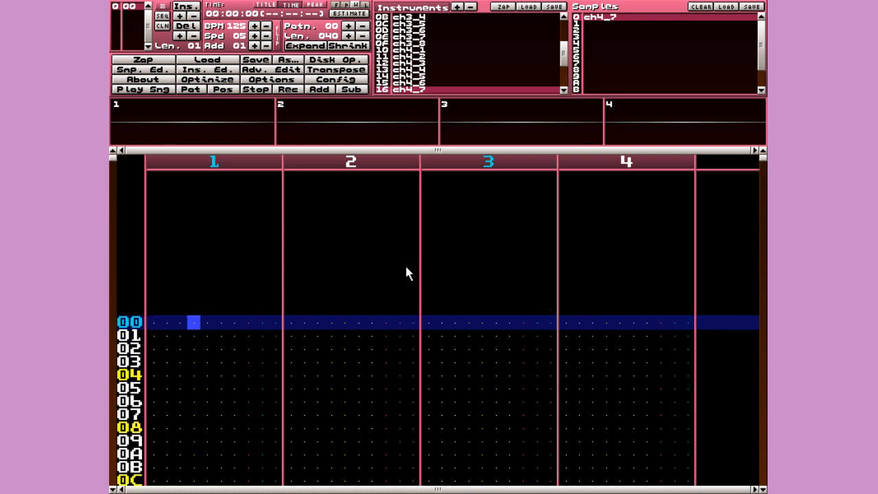
key(Right)
key(Right)
key(Right)
key(Right)
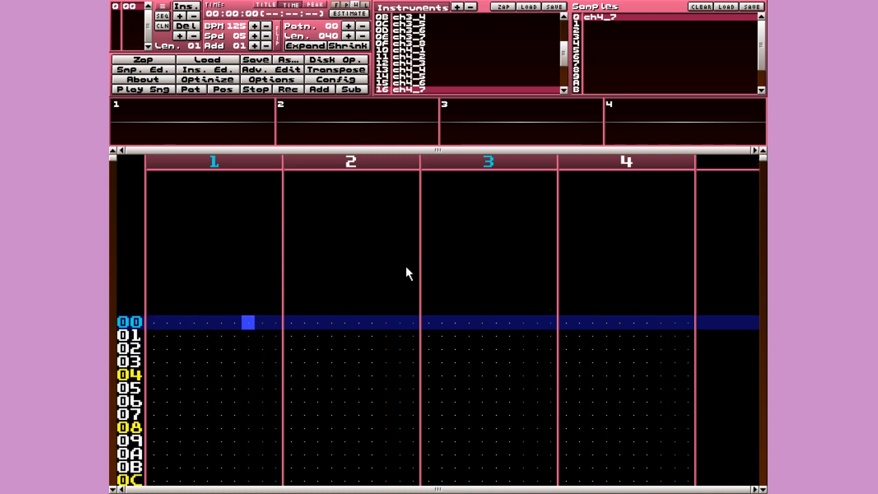
key(Right)
key(Left)
key(Left)
key(Left)
key(Left)
key(Right)
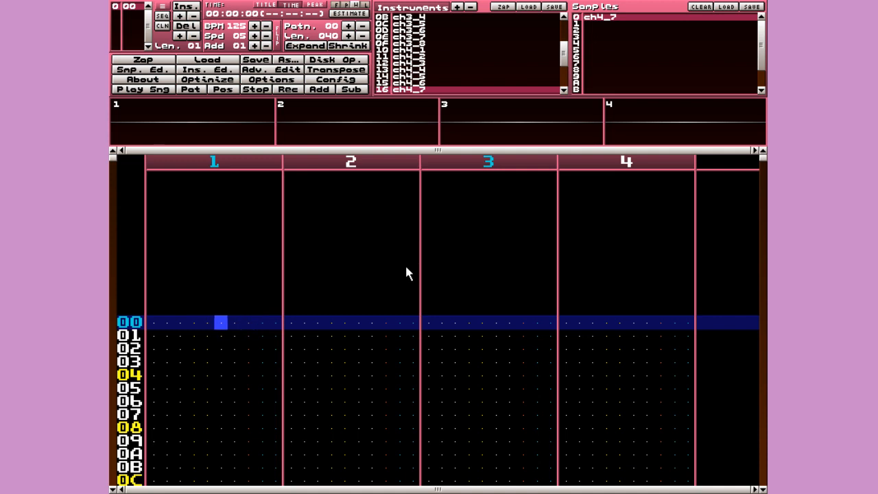
key(4)
key(Down)
key(4)
key(Down)
key(4)
key(Down)
key(4)
key(Down)
key(4)
key(Down)
key(4)
key(Down)
key(4)
key(Down)
key(4)
key(Down)
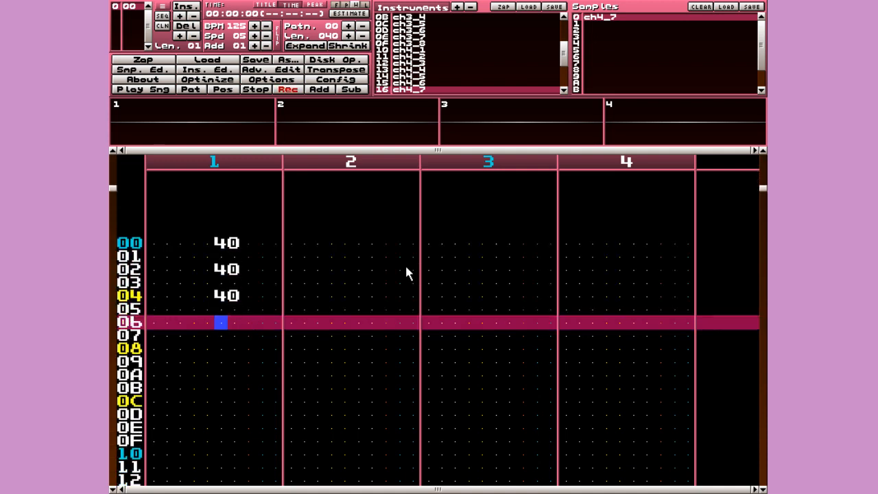
- Turn record mode off and look over channel 1 from the top of the pattern
key(space)
key(Home)
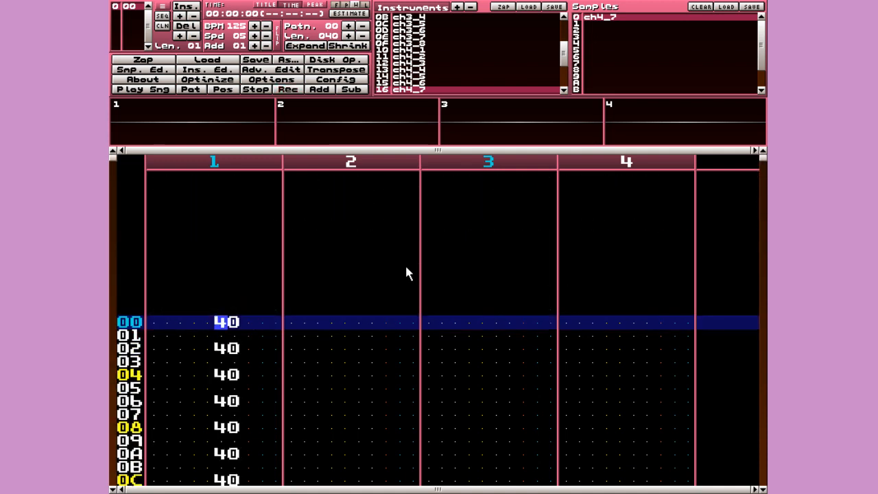
key(Down)
key(Down)
key(Down)
key(Down)
key(Down)
key(Down)
key(Down)
key(Down)
key(Down)
key(Down)
key(Down)
key(Down)
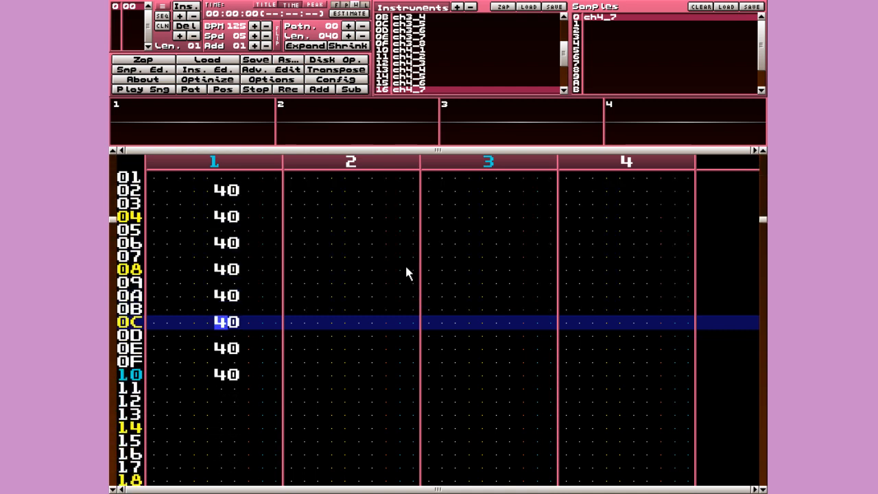
key(Down)
key(Down)
key(Down)
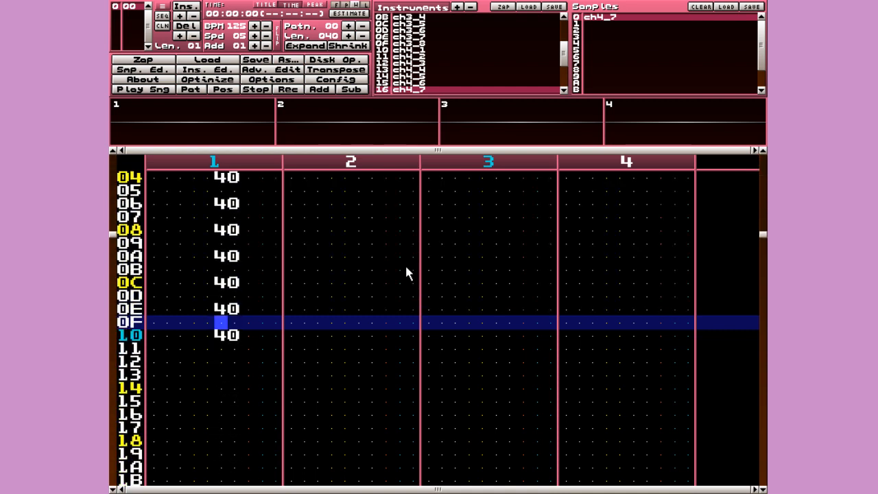
key(Up)
key(Up)
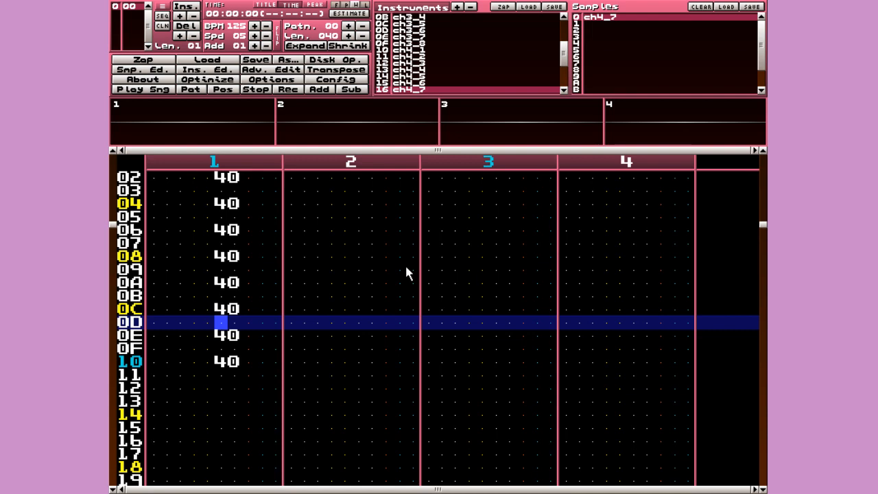
key(Up)
key(Up)
key(Up)
key(Up)
key(Up)
key(Up)
key(Up)
key(Up)
key(Up)
key(Up)
key(Up)
key(Up)
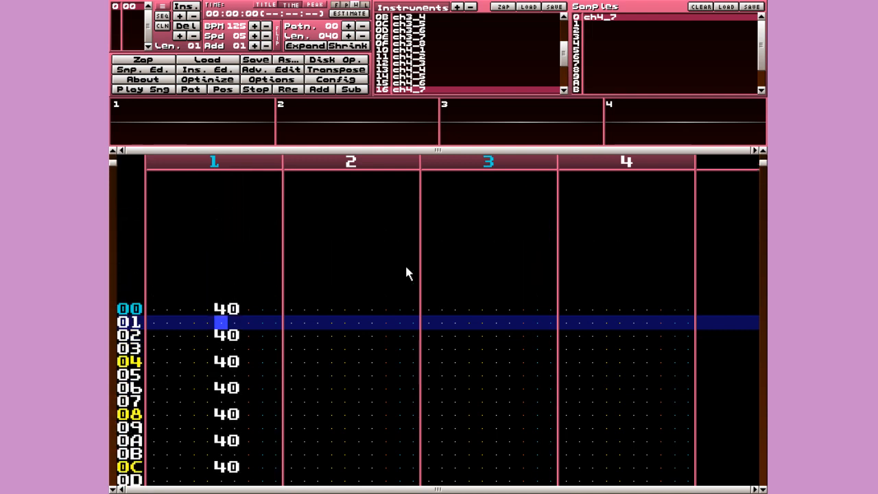
key(Up)
- Delete row 00's volume 40 and try a C4 volume effect in channel 1's effect column
key(space)
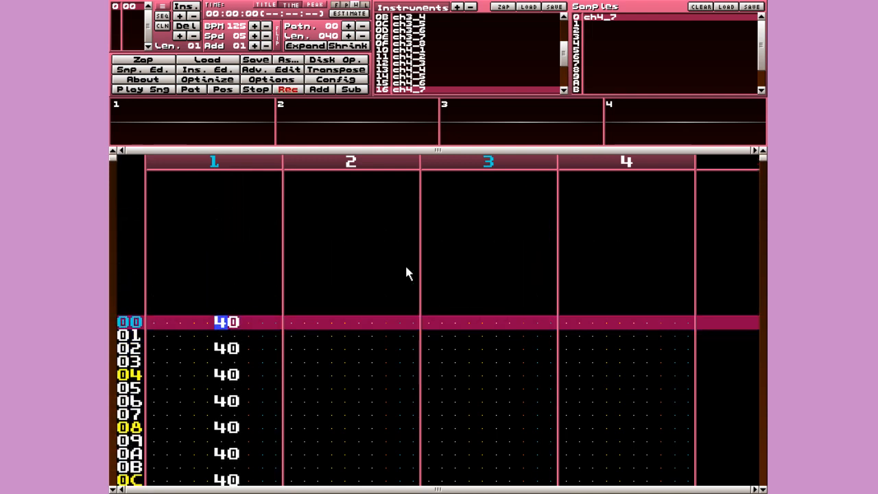
key(Delete)
key(Right)
key(Up)
key(Right)
text(c)
key(Up)
key(Right)
text(4)
key(space)
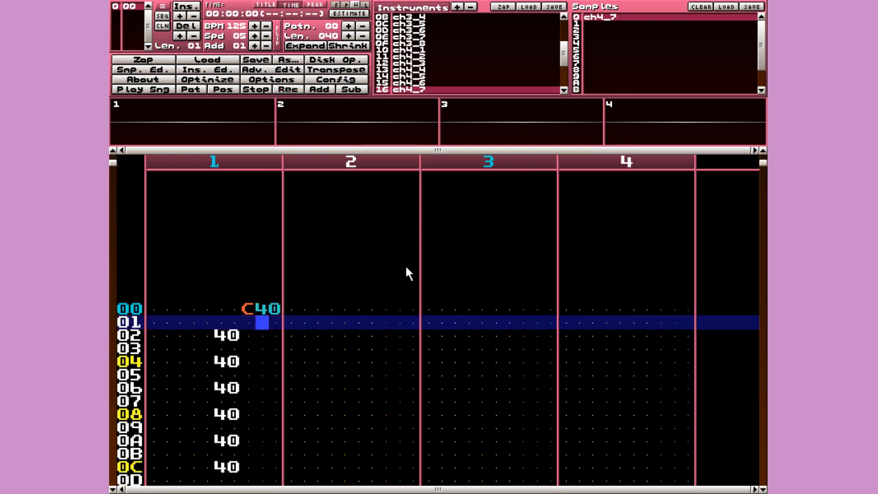
key(Left)
key(Up)
key(Down)
key(Down)
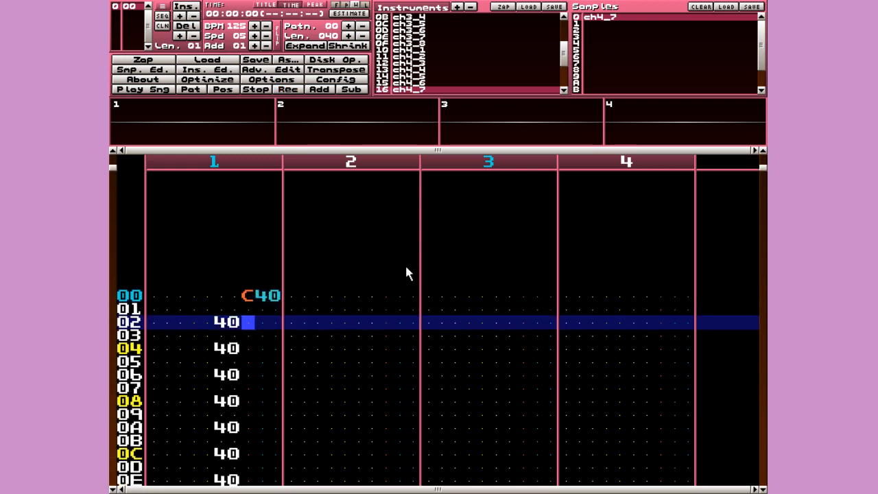
- Try an F4 speed effect on row 02 of channel 1
key(space)
text(f)
key(Up)
key(Right)
key(Right)
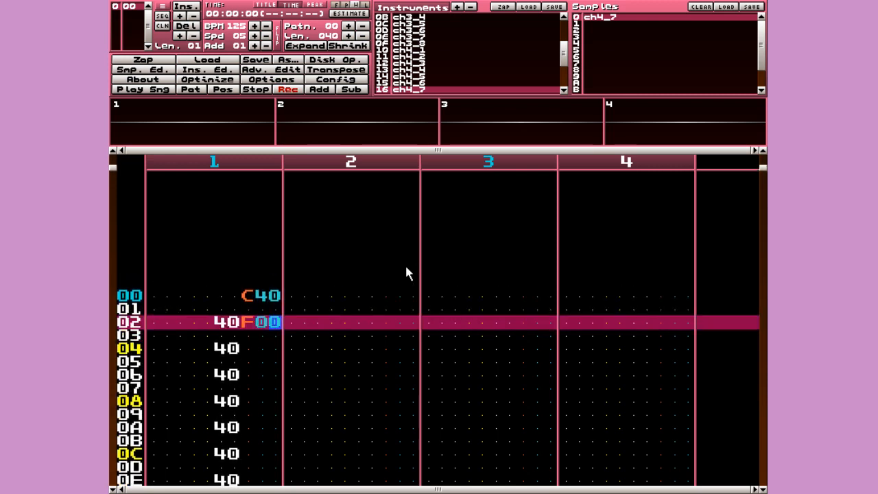
text(4)
key(Up)
key(Left)
key(Left)
key(Left)
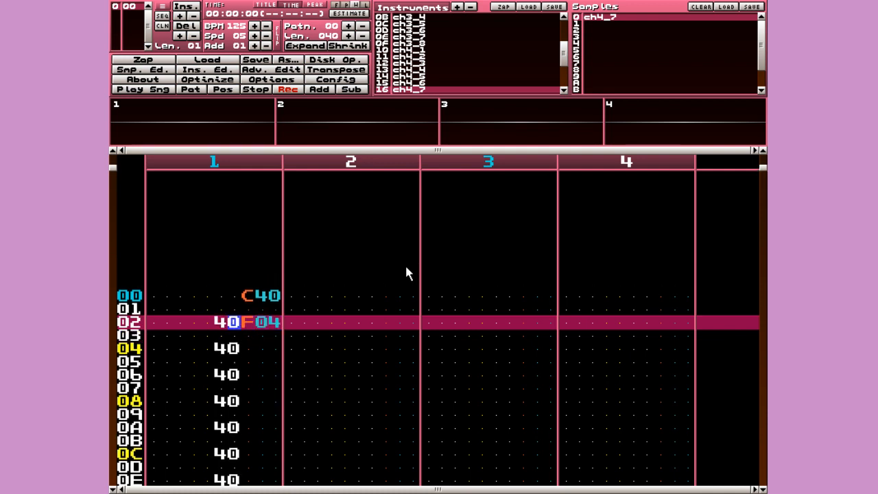
key(Left)
key(Down)
key(space)
key(Up)
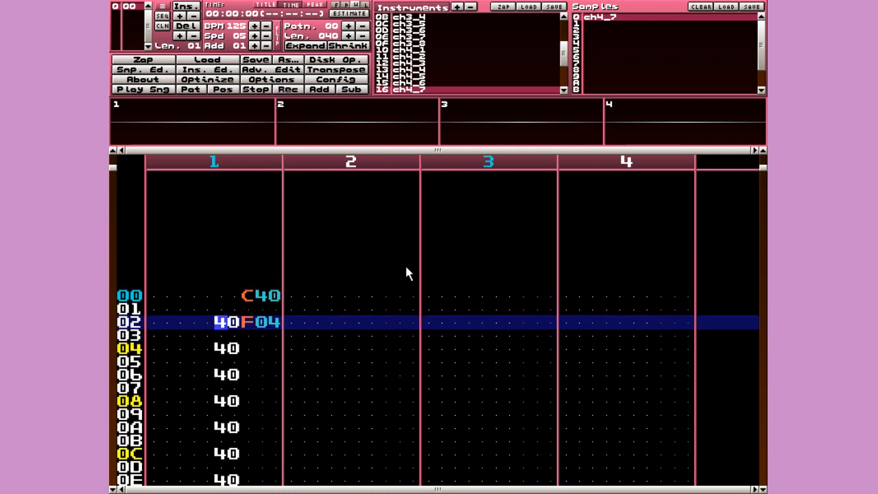
- Enter a C40 volume effect on row 02 of channel 1
key(space)
key(Right)
key(Right)
text(c)
key(Up)
key(Right)
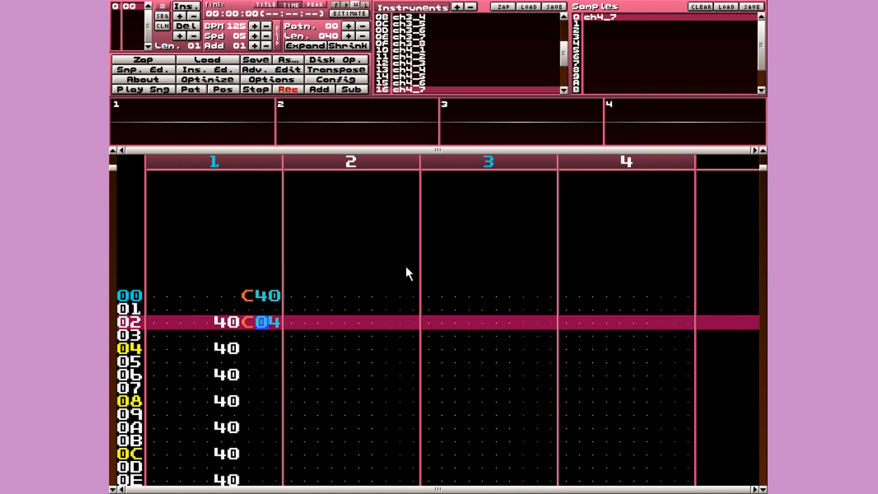
text(4)
key(Up)
key(Right)
text(0)
key(Up)
key(Left)
- Delete the volume 40 entries and the C40 effects on rows 00 and 02, then turn Rec off
key(Delete)
key(Delete)
key(Delete)
key(Delete)
key(Delete)
key(Delete)
key(Delete)
key(Delete)
key(Delete)
key(Delete)
key(Delete)
key(Delete)
key(Delete)
key(Delete)
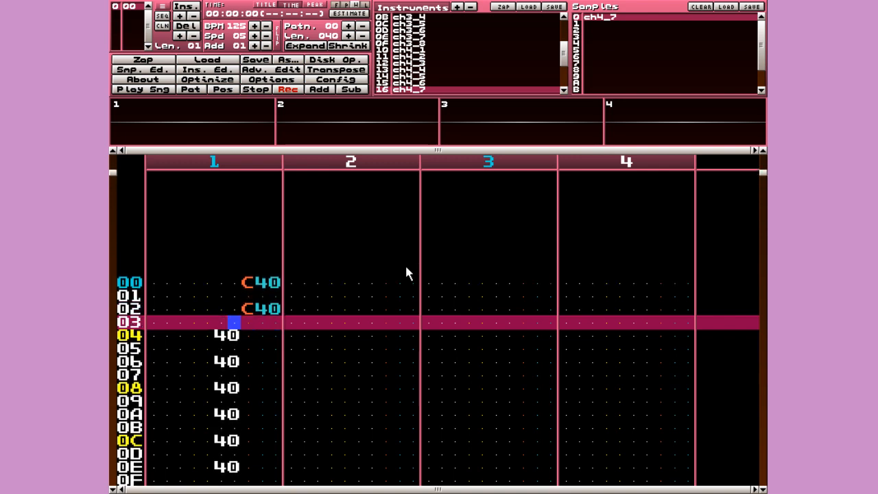
key(Delete)
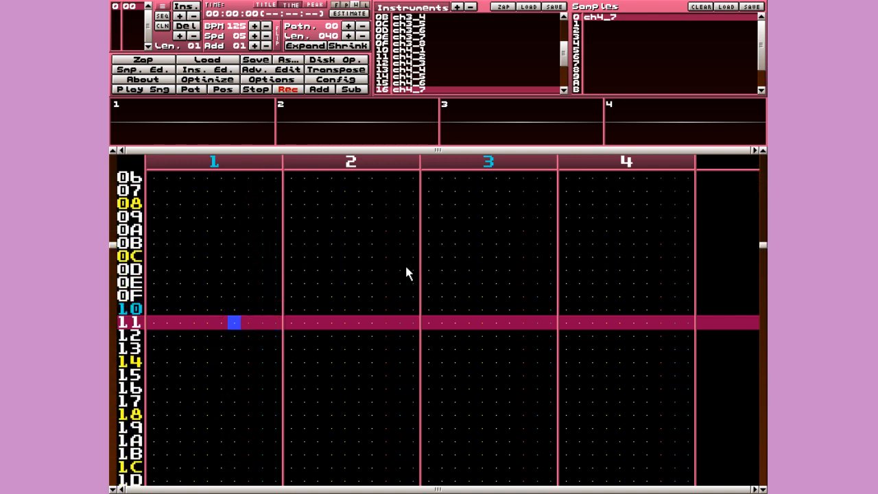
key(Up)
key(Up)
key(Up)
key(Up)
key(Up)
key(Up)
key(Up)
key(Up)
key(Up)
key(Up)
key(Up)
key(Up)
key(Up)
key(Up)
key(Up)
key(Up)
key(Up)
key(Right)
key(Delete)
key(Delete)
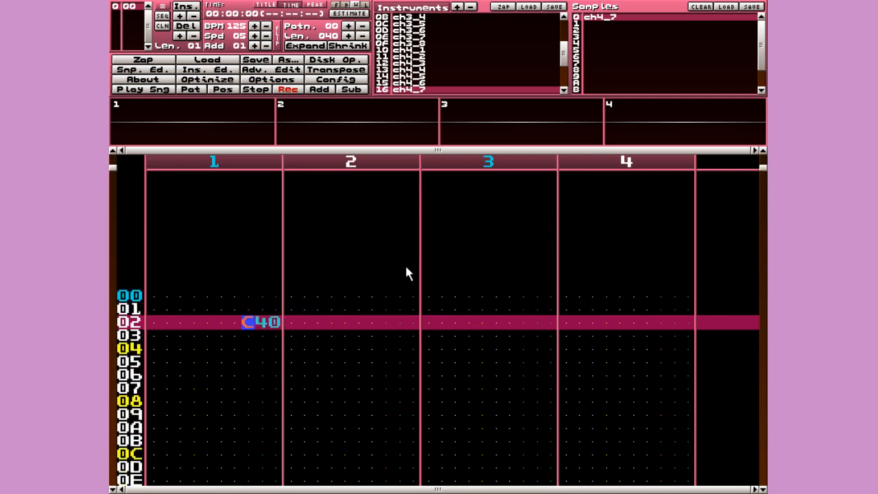
key(Delete)
key(space)
key(Up)
key(Up)
key(Up)
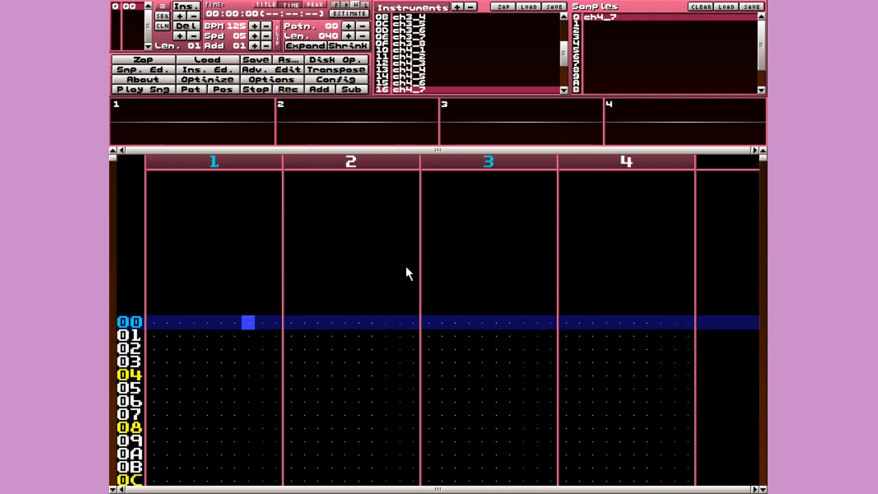
- Select the first instrument, ch12_1.wav, from channel 1's note column
key(Left)
key(Left)
key(Left)
key(Left)
key(Left)
key(Left)
key(Left)
key(Right)
key(shift+Up)
key(shift+Up)
key(shift+Up)
key(shift+Up)
key(shift+Up)
key(shift+Up)
key(shift+Up)
key(shift+Up)
key(shift+Up)
key(shift+Up)
key(shift+Up)
key(shift+Up)
key(shift+Up)
key(shift+Up)
key(shift+Up)
key(shift+Up)
key(shift+Up)
key(shift+Up)
key(shift+Up)
key(shift+Up)
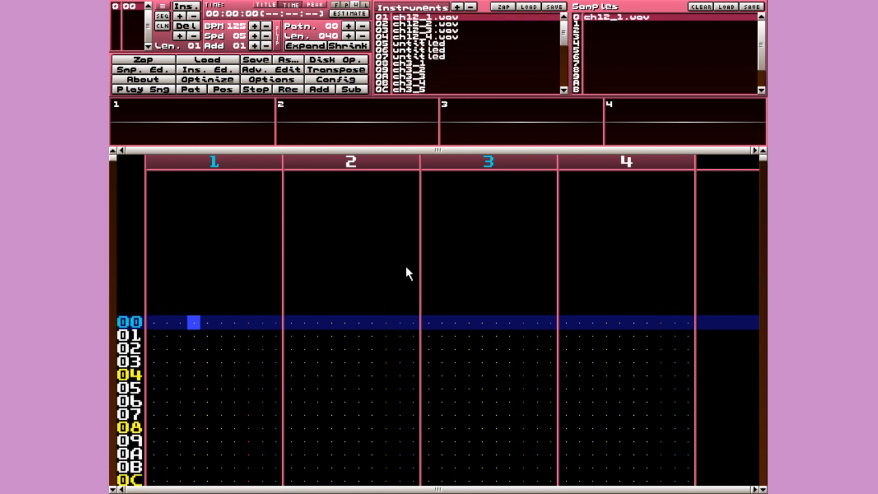
- With Rec on, enter C-4, E-4, F-4, G-4, F-4, E-4 down channel 1 from row 00 to row 14
key(space)
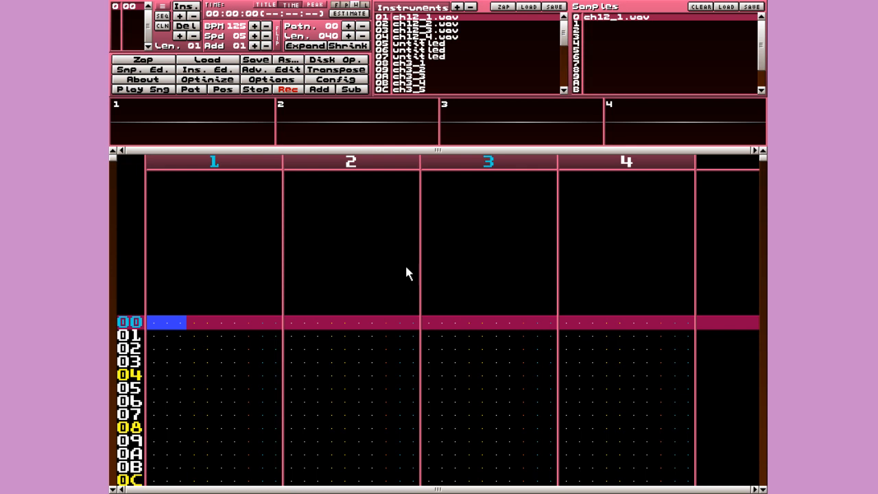
key(z)
key(Down)
key(Down)
key(Down)
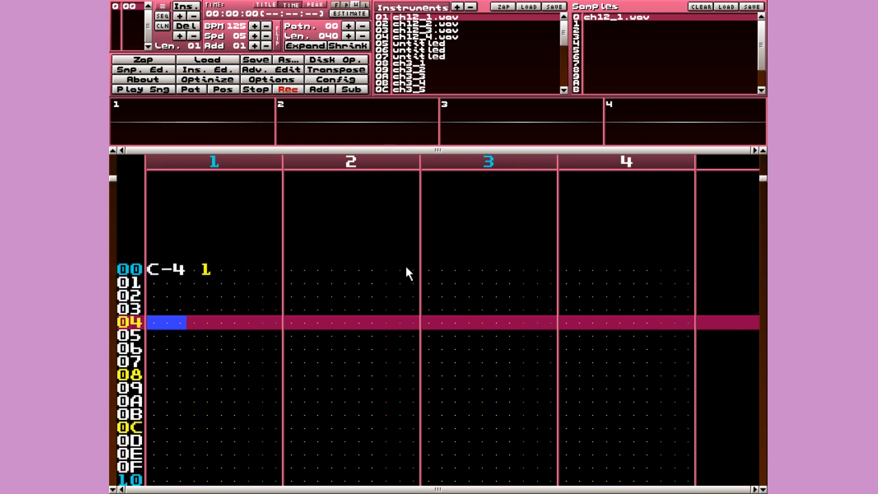
key(c)
key(Down)
key(Down)
key(Down)
key(Down)
key(v)
key(Up)
key(Up)
key(v)
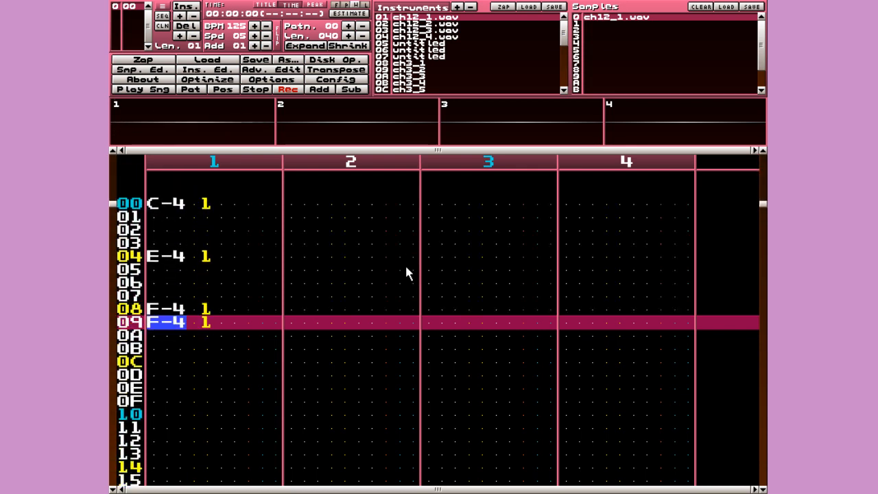
key(Delete)
key(Down)
key(Down)
key(b)
key(Down)
key(Down)
key(Down)
key(v)
key(Down)
key(Down)
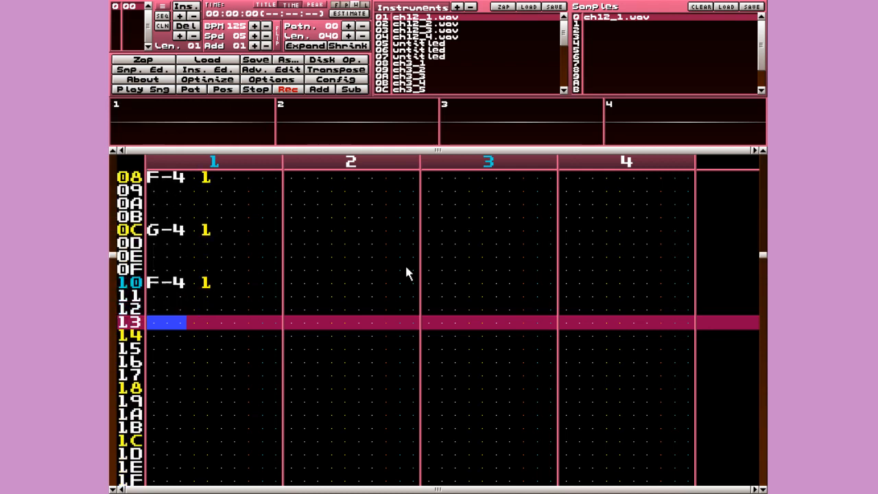
key(Down)
key(c)
- Continue the melody with F-4, E-4, D-4, E-4, F-4 and a closing C-4 on row 20
key(Down)
key(v)
key(Down)
key(c)
key(Down)
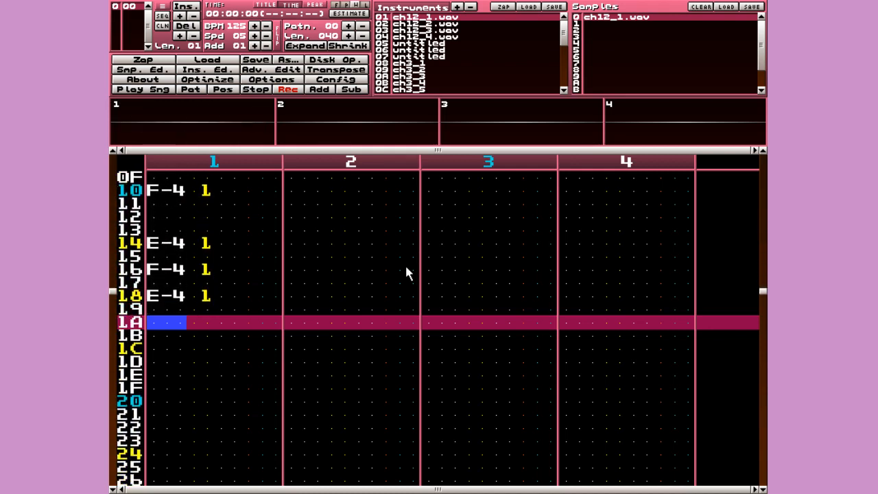
key(x)
key(Down)
key(c)
key(Down)
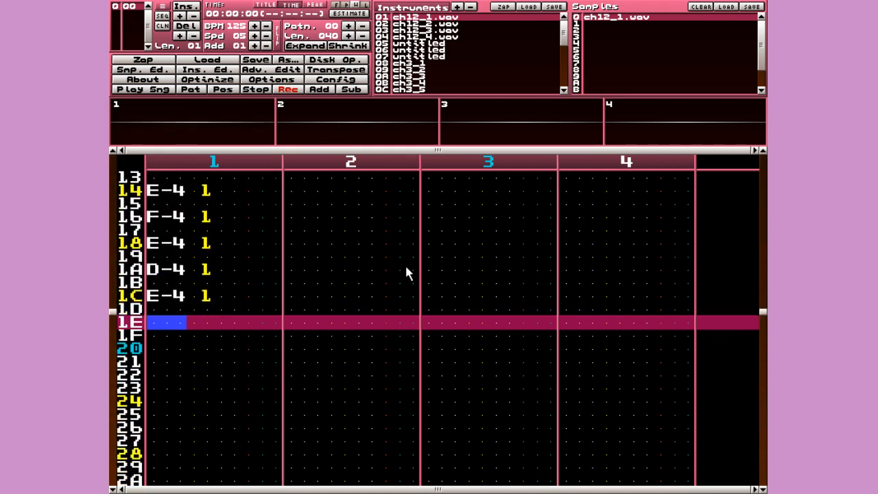
key(v)
key(Down)
key(c)
key(Up)
key(z)
key(z)
key(Up)
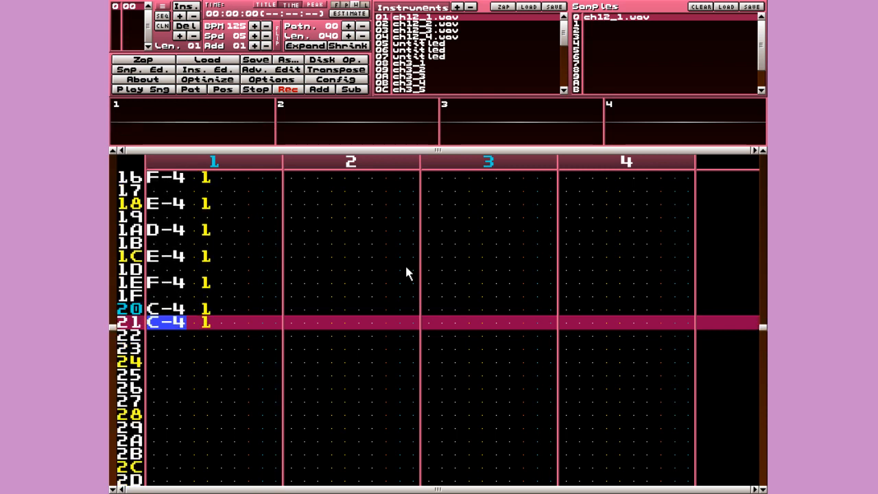
- Play the pattern to hear the melody, stop it, and return to the top
key(Control_R)
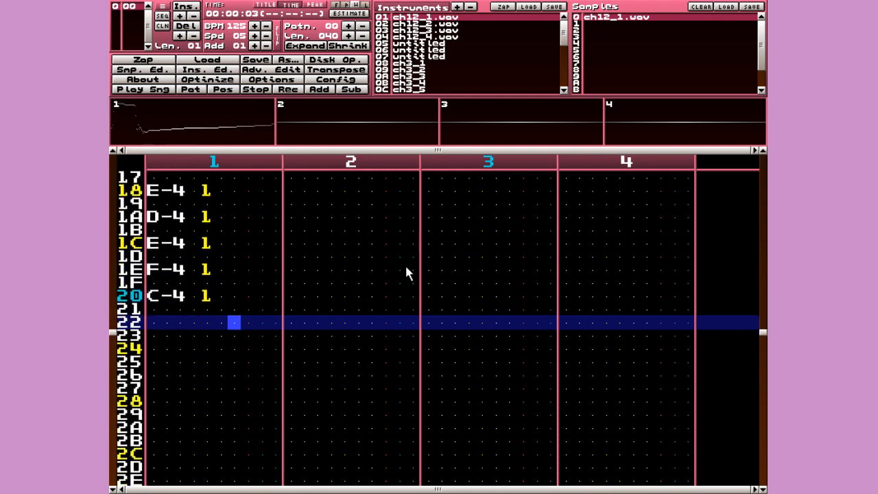
key(space)
key(Up)
key(Up)
key(Up)
key(Up)
key(Up)
key(Up)
key(Up)
key(Up)
key(Up)
key(Up)
key(Up)
key(Up)
key(Up)
key(Up)
key(Up)
key(Up)
key(Up)
key(Up)
key(Up)
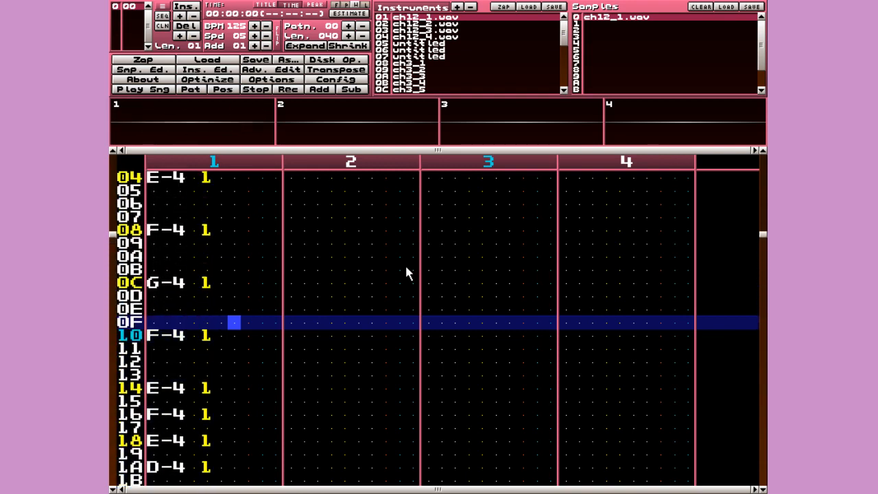
key(Up)
key(Up)
key(Up)
key(Up)
key(Up)
key(Up)
key(Up)
key(Up)
key(Up)
key(Up)
key(Up)
key(Up)
key(Up)
key(Up)
key(Up)
key(Right)
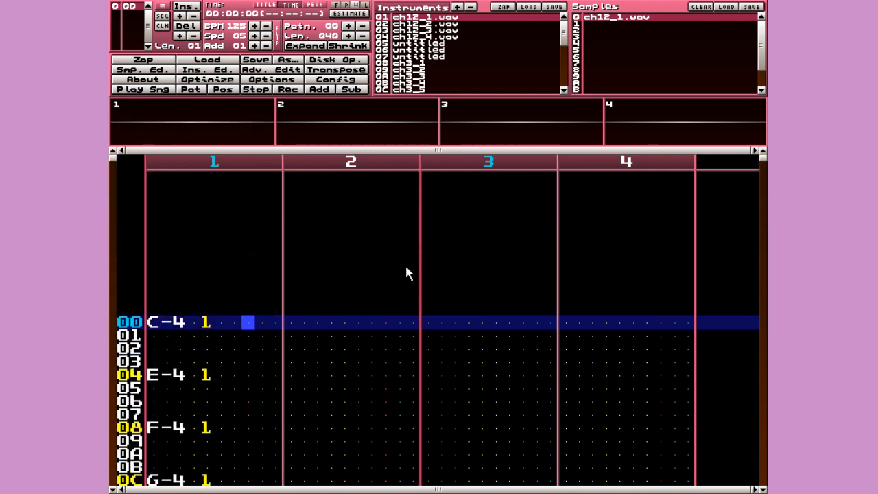
- Replace row 00's C00 effect in channel 1 with a C30 volume effect
key(space)
text(c)
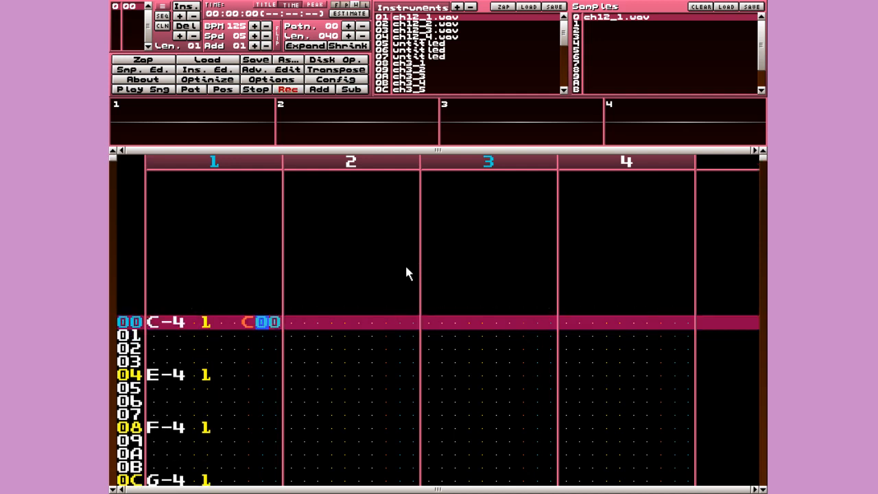
key(Delete)
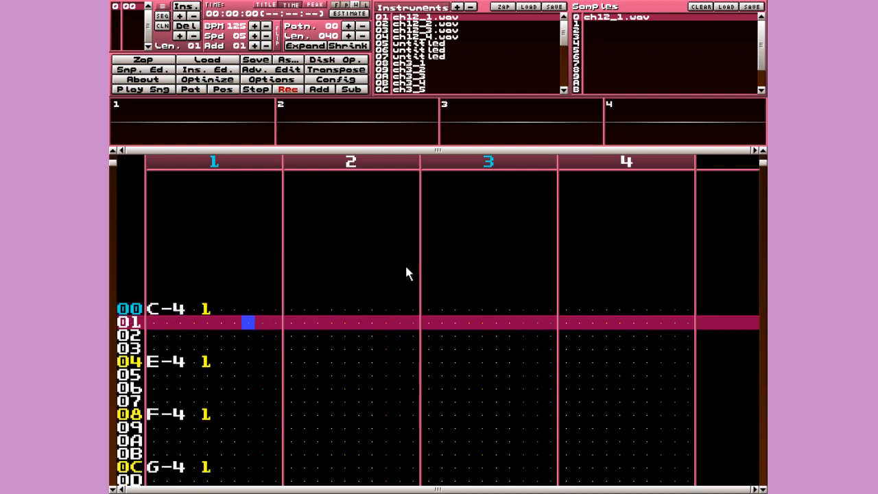
key(Up)
text(c)
key(Right)
key(Up)
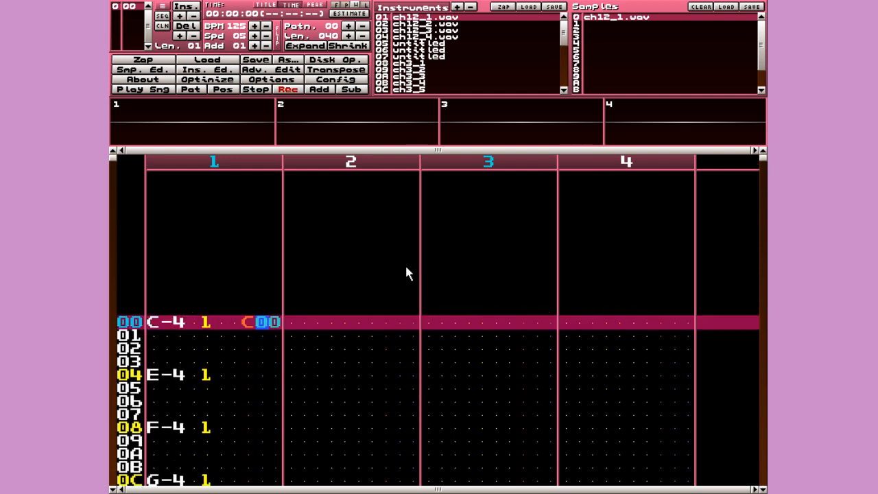
text(3)
key(Left)
key(Down)
key(Down)
key(Down)
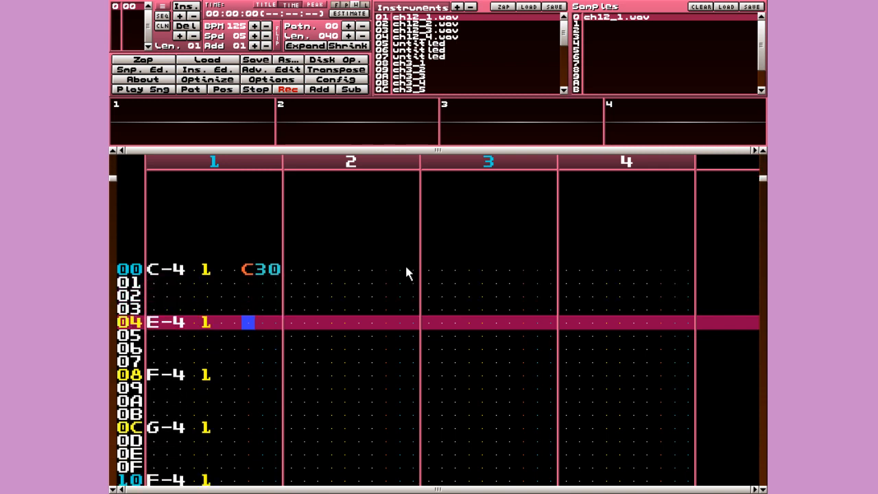
key(Up)
key(Up)
key(Up)
key(Up)
key(Right)
- Move across to channel 3 and back, then step down channel 1 to row 04 and turn editing off
key(Tab)
key(Tab)
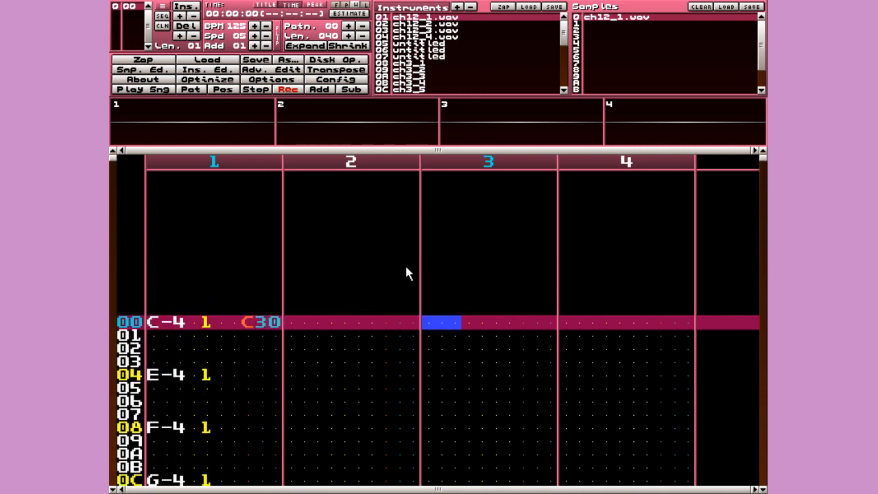
key(Right)
key(Right)
key(Right)
key(Right)
key(Right)
key(Right)
key(Right)
key(Left)
key(Left)
key(Left)
key(Left)
key(Left)
key(Left)
key(Left)
key(Left)
key(Left)
key(Left)
key(Left)
key(Left)
key(Left)
key(Left)
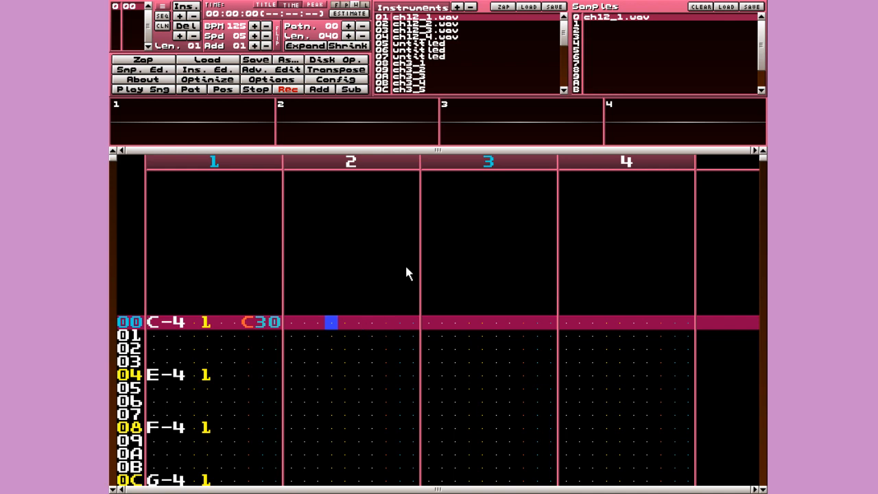
key(Left)
key(Left)
key(Left)
key(Left)
key(Left)
key(Down)
key(Right)
key(Down)
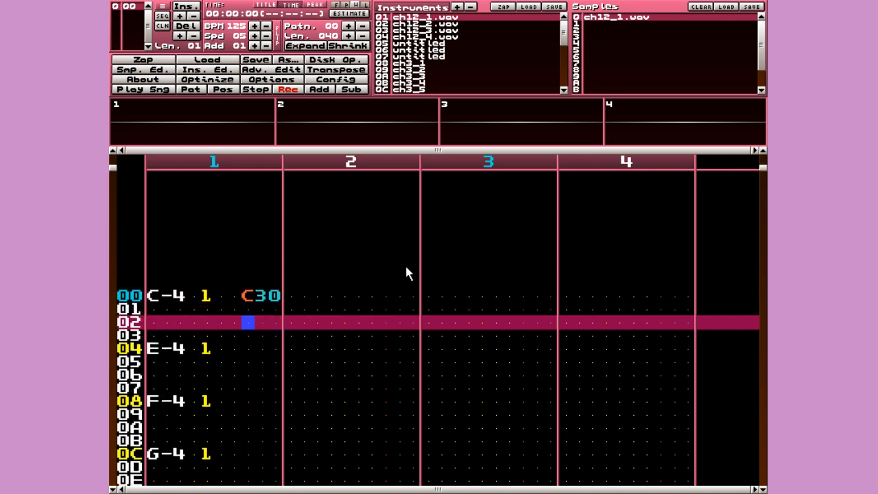
key(Down)
key(Down)
key(space)
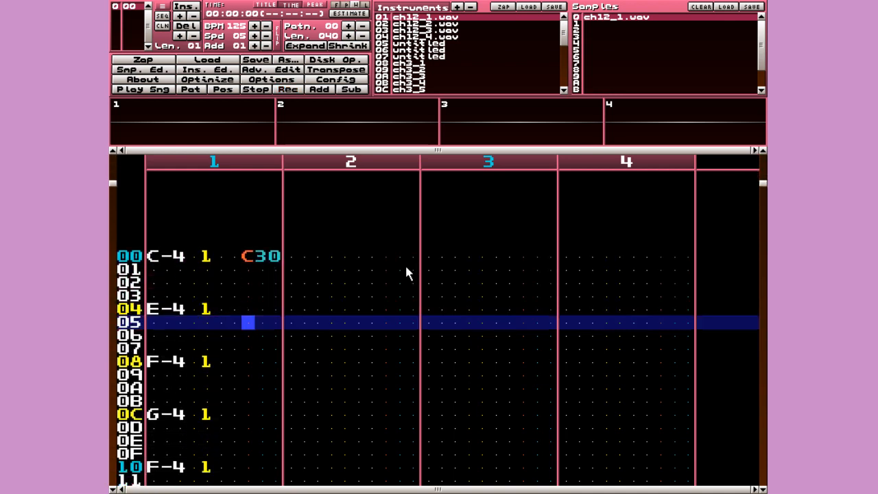
- Change row 00's C30 volume effect to C20
key(Up)
key(Up)
key(Up)
key(Up)
key(Right)
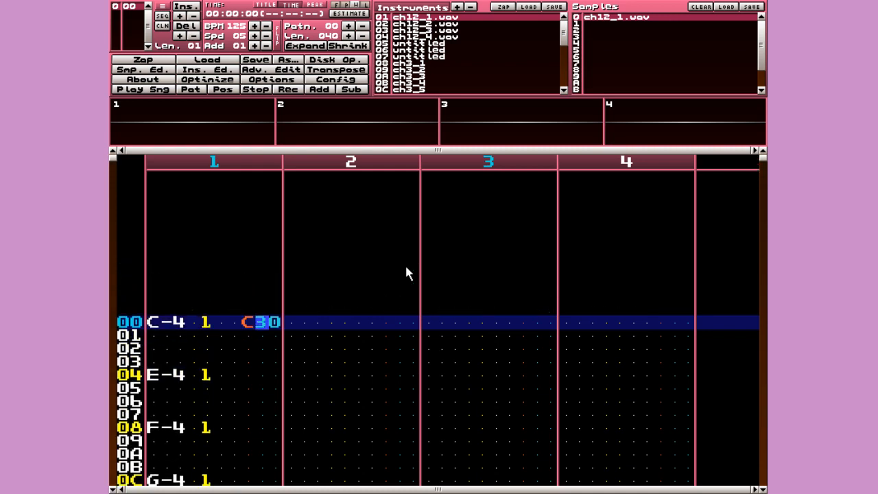
key(space)
text(2)
key(space)
key(Left)
- Step through the melody rows and play the pattern twice to hear the C20 change
key(Down)
key(Down)
key(Down)
key(Down)
key(Down)
key(Down)
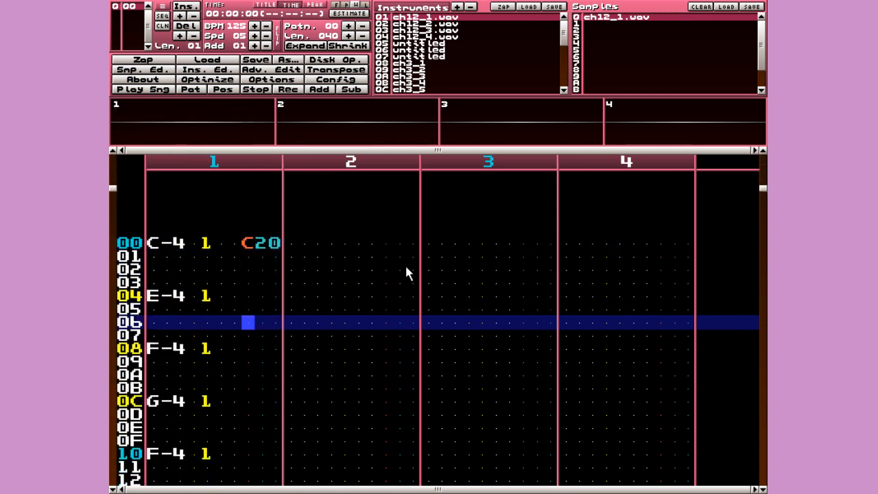
key(Up)
key(Up)
key(Up)
key(Up)
key(Up)
key(Up)
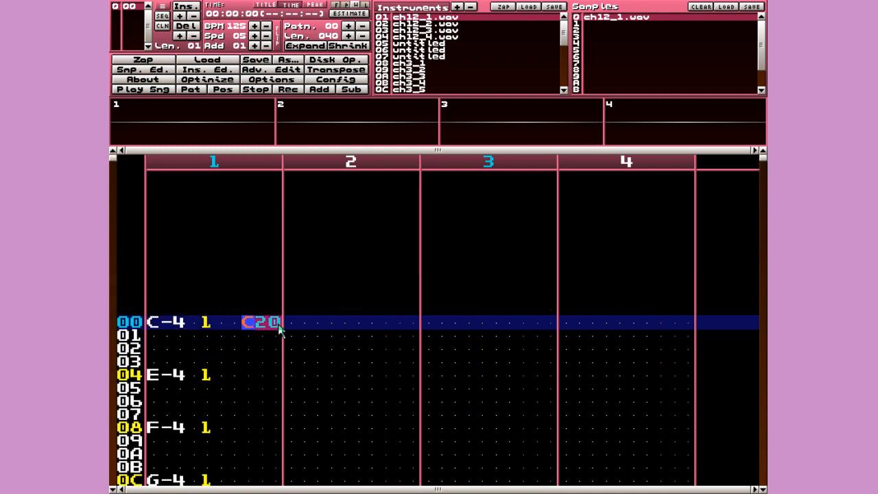
key(Down)
key(Down)
key(Down)
key(Down)
key(Down)
key(Down)
key(Down)
key(Down)
key(Down)
key(Down)
key(Down)
key(Down)
key(Down)
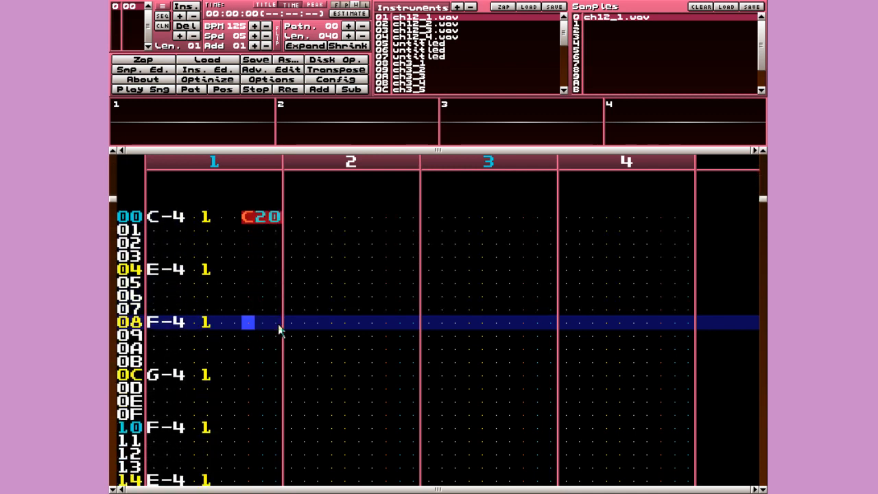
key(Down)
key(Down)
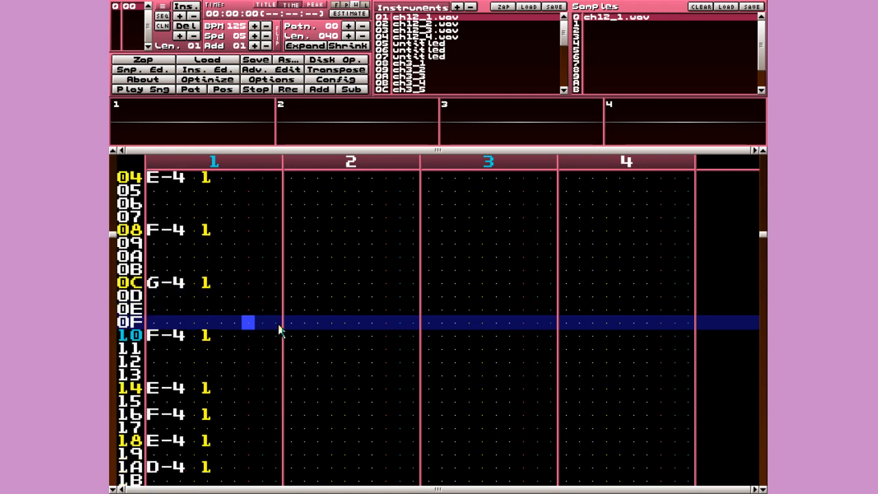
key(Return)
key(space)
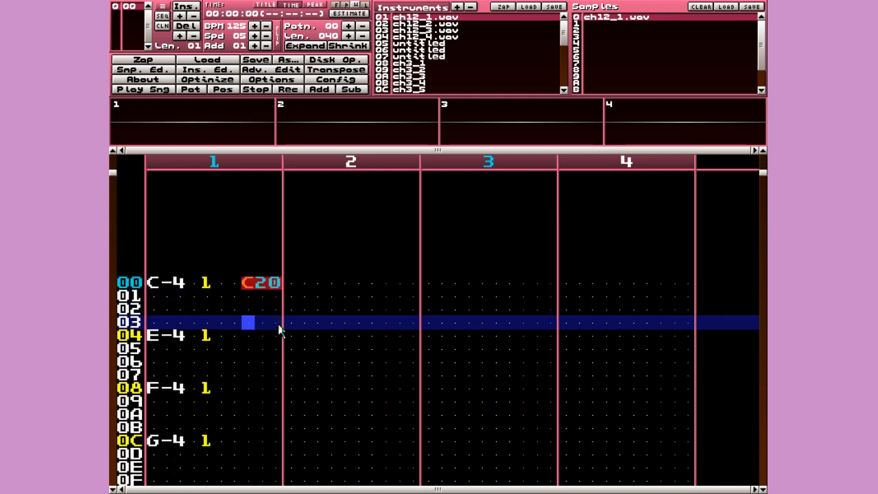
key(Return)
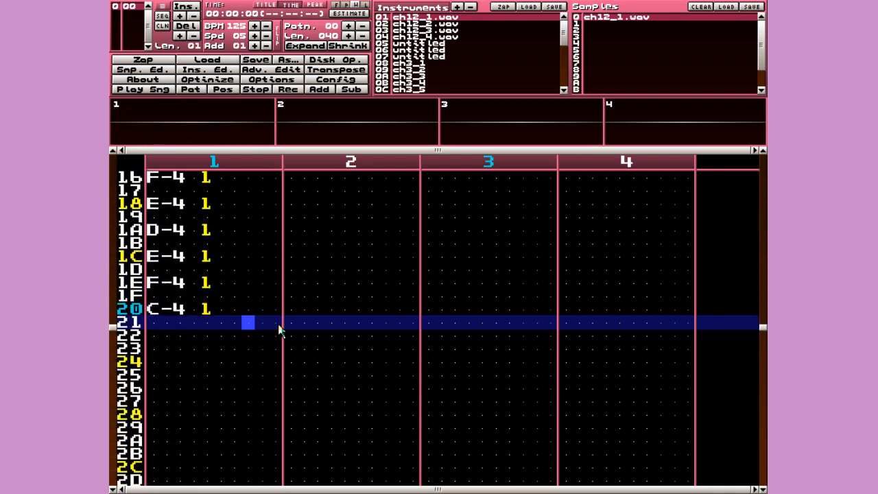
key(Up)
key(Up)
key(Up)
key(Up)
key(Up)
key(Up)
key(Up)
key(Up)
key(Up)
key(Up)
key(Up)
key(Up)
key(Up)
key(Up)
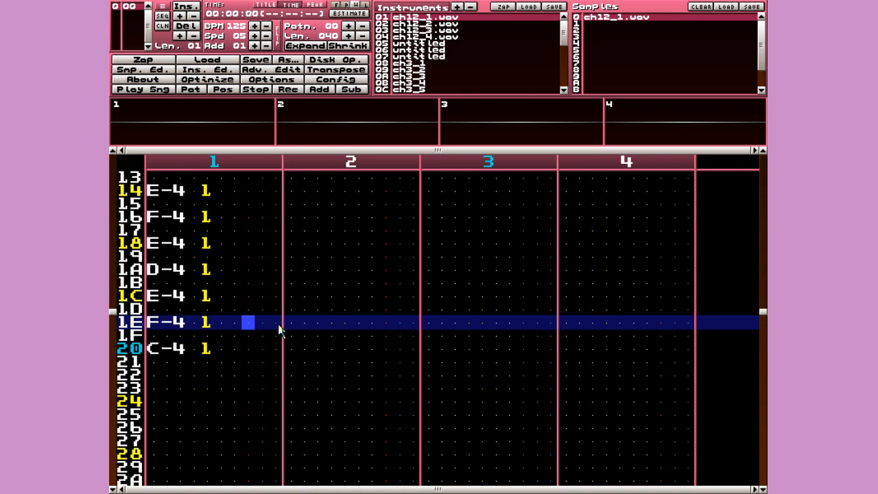
key(Up)
key(Up)
key(Up)
key(Up)
key(Up)
key(Up)
key(Up)
key(Up)
key(Up)
key(Up)
key(Up)
key(Up)
key(Up)
key(Up)
key(Up)
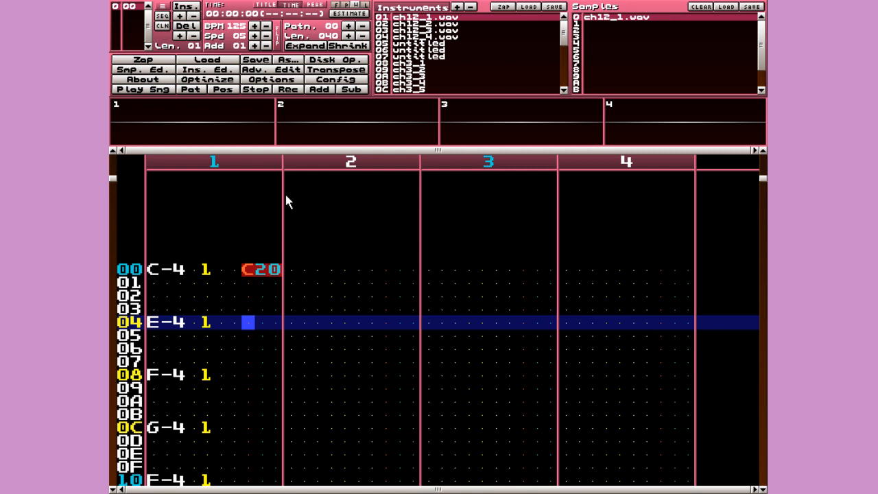
- With edit mode on, give channel 1's notes on rows 04 and 08 the C20 effect
key(Up)
key(Down)
key(space)
text(c)
key(Up)
key(Right)
text(2)
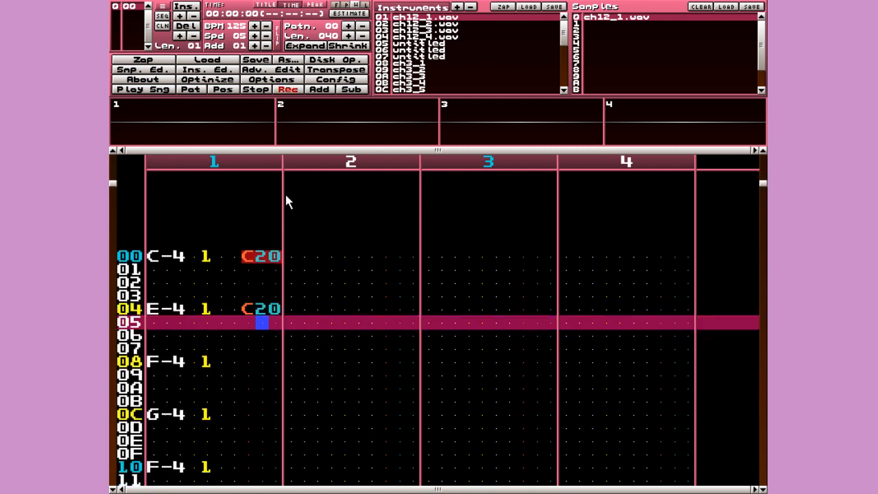
key(Down)
key(Down)
key(Left)
key(Down)
text(c)
key(Up)
key(Right)
text(2)
key(Down)
key(Down)
key(Left)
- Clear the stray effect on row 0B and set C20 on rows 0C and 10
text(c)
key(Up)
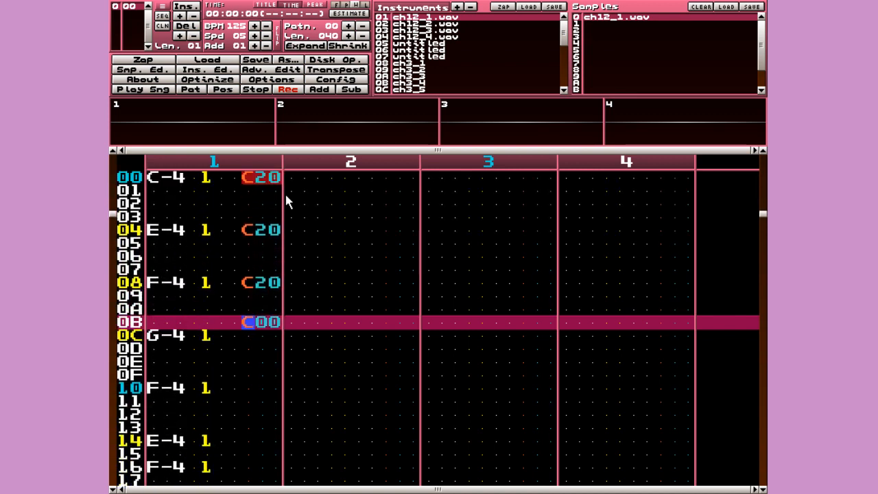
key(Delete)
text(c)
key(Up)
key(Right)
text(2)
key(Down)
key(Down)
key(Down)
key(Left)
text(c)
key(Up)
key(Right)
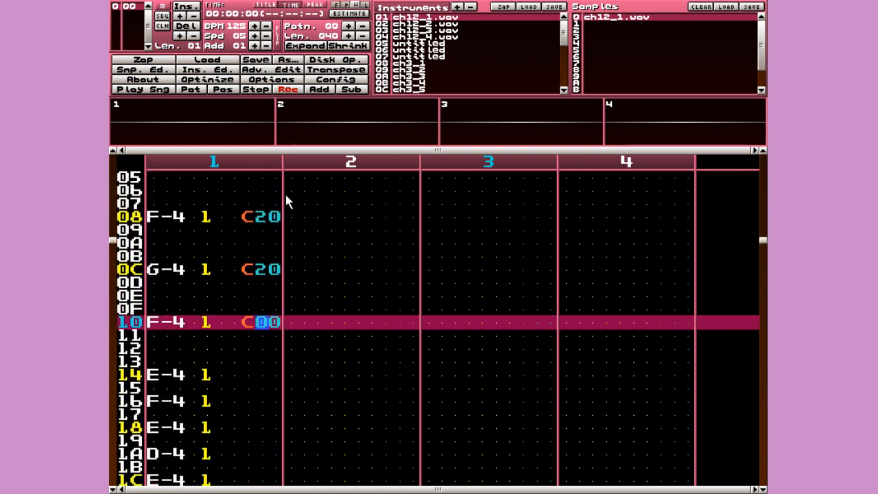
text(2)
key(Down)
key(Down)
key(Left)
text(c)
- Remove the misplaced effect on row 13 and enter C20 on the notes from row 14 to row 20
key(Down)
key(Up)
key(Up)
key(Delete)
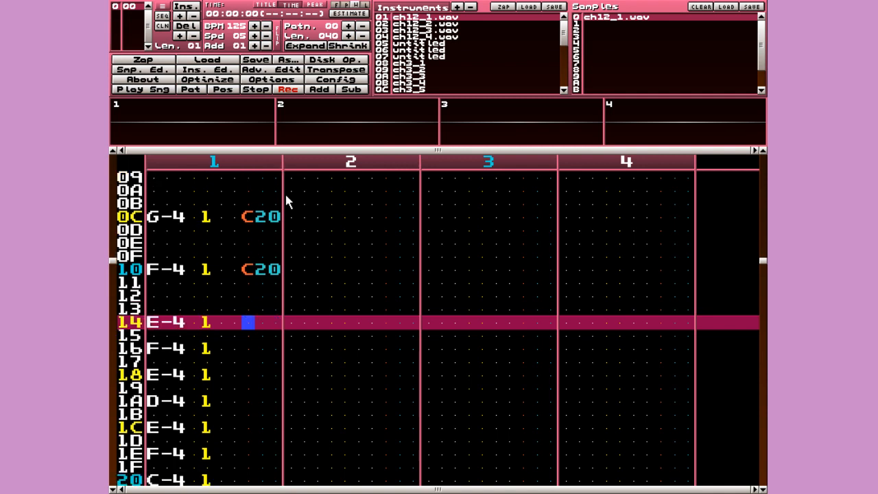
text(c)
key(Down)
text(c)
key(Down)
key(c)
key(Down)
key(c)
key(Down)
key(c)
key(Down)
key(c)
key(Down)
key(c)
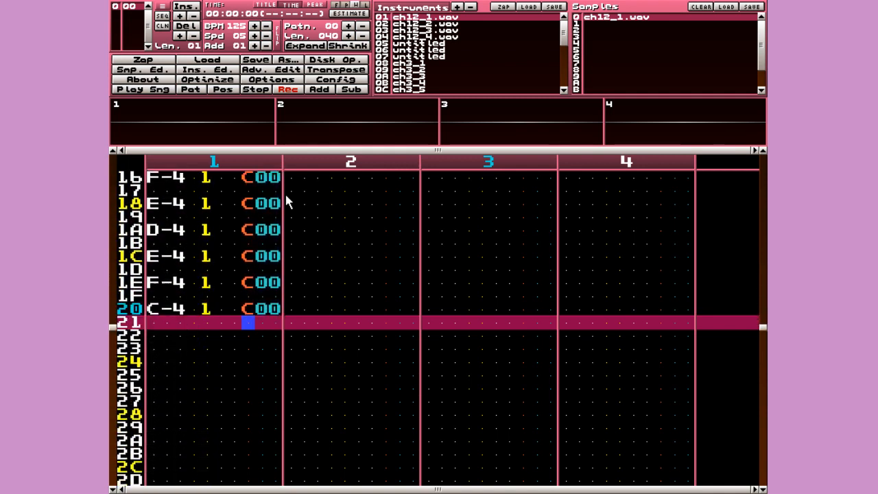
key(Up)
key(Up)
key(Up)
key(Up)
key(Up)
key(Up)
key(Up)
key(Up)
key(Up)
key(Up)
key(Up)
key(Up)
key(Right)
key(Up)
text(2)
key(Down)
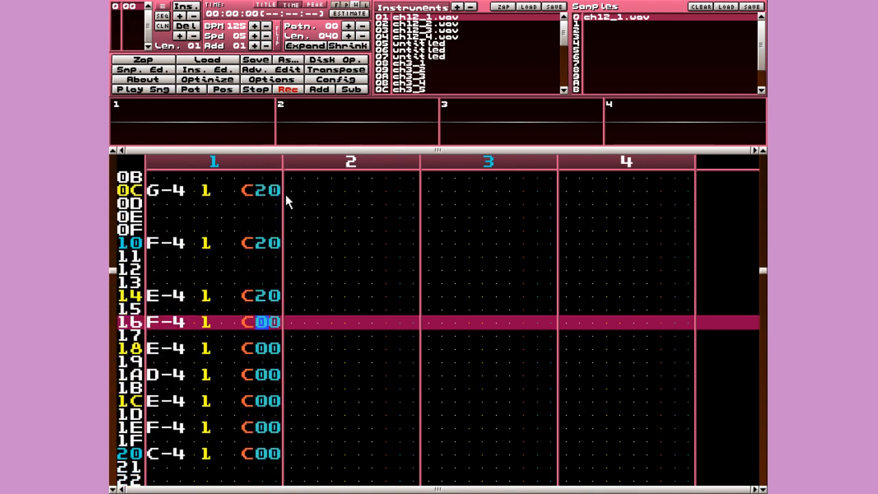
key(2)
key(Down)
key(2)
key(Down)
key(2)
key(Down)
key(2)
key(Down)
key(2)
key(Down)
key(2)
key(Down)
key(2)
- Leave edit mode and return to the top of the pattern
key(Up)
key(Left)
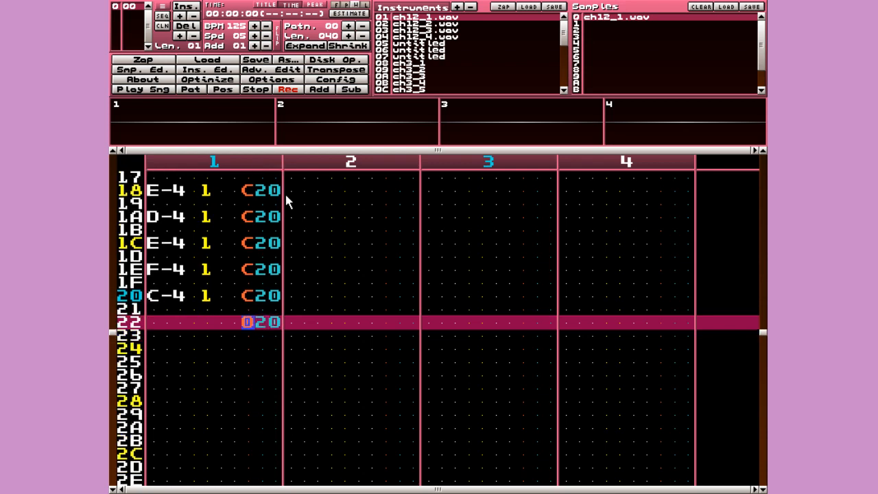
key(space)
key(Page_Up)
key(Page_Up)
key(Right)
key(Right)
key(Right)
key(Right)
key(Right)
key(Right)
key(Right)
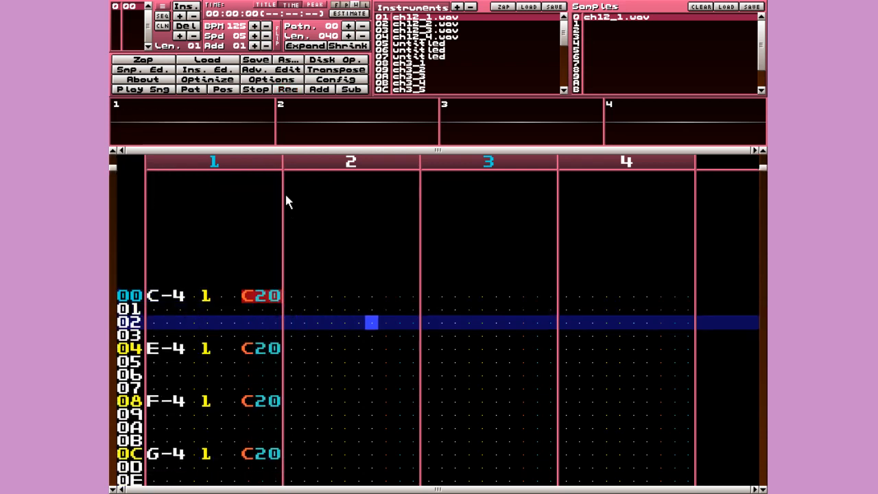
- Replace channel 2's C00 effect at row 00 with a C40 effect
key(Right)
key(Up)
key(Up)
key(Right)
key(Right)
key(Right)
key(Right)
key(Right)
key(Right)
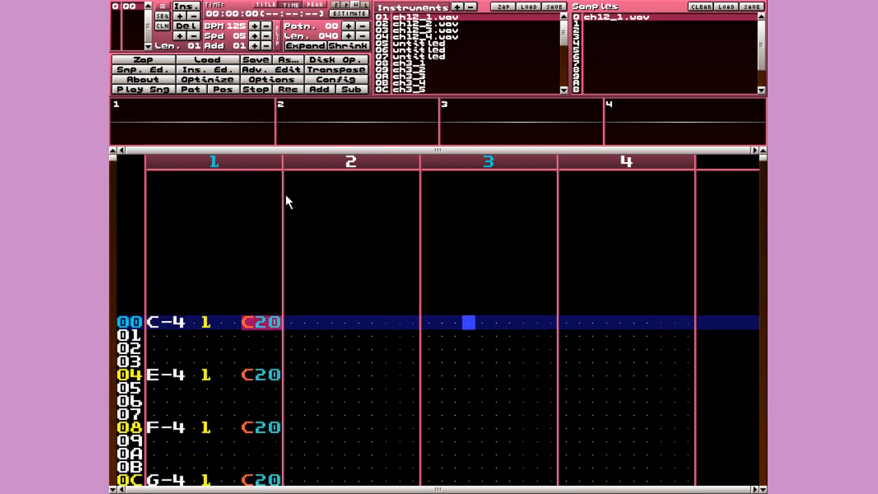
key(Left)
key(Left)
key(Left)
key(Left)
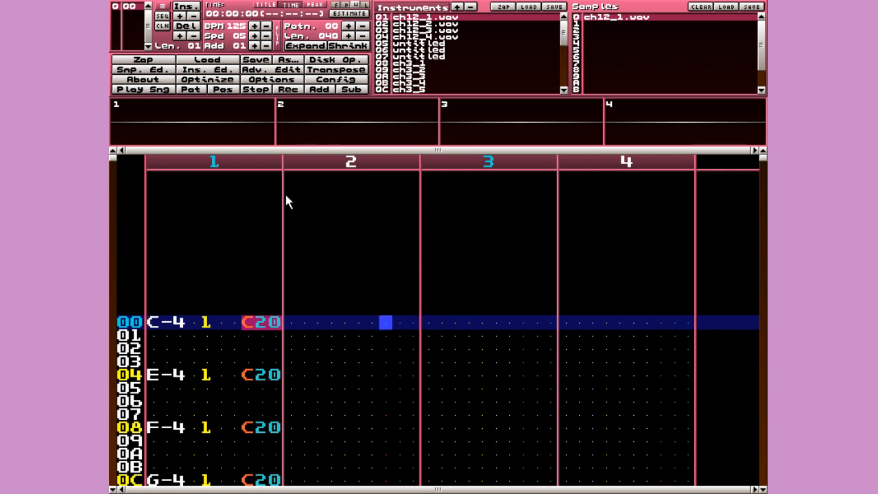
key(Left)
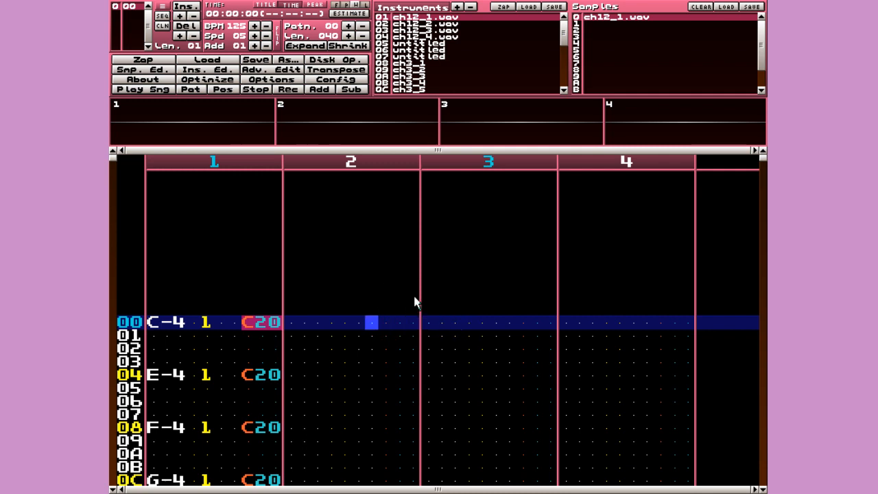
key(Right)
key(Right)
key(Right)
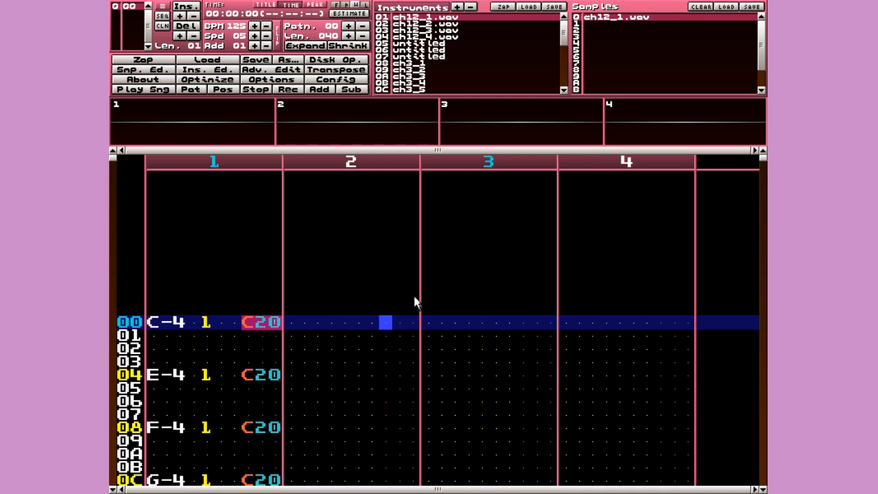
key(space)
text(c)
key(Up)
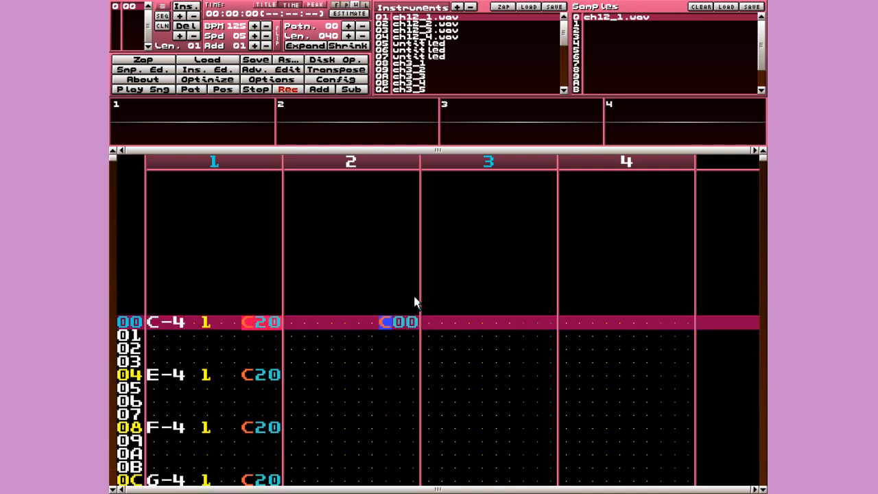
key(Delete)
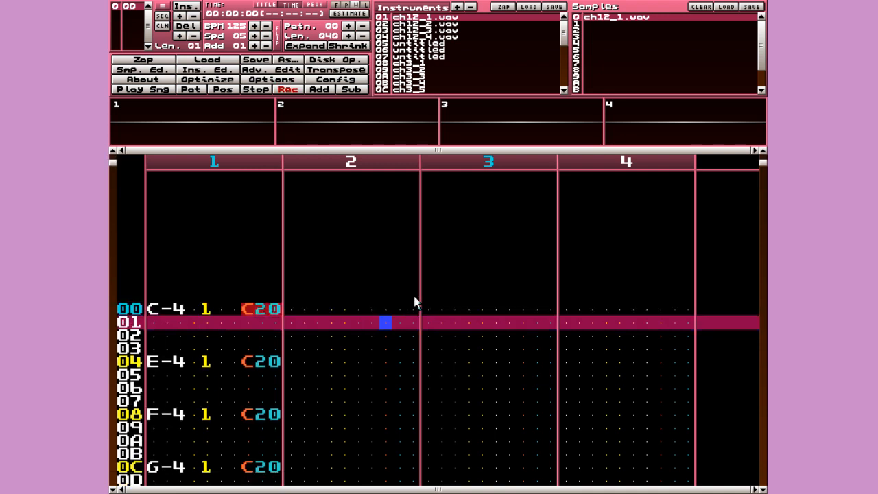
key(Up)
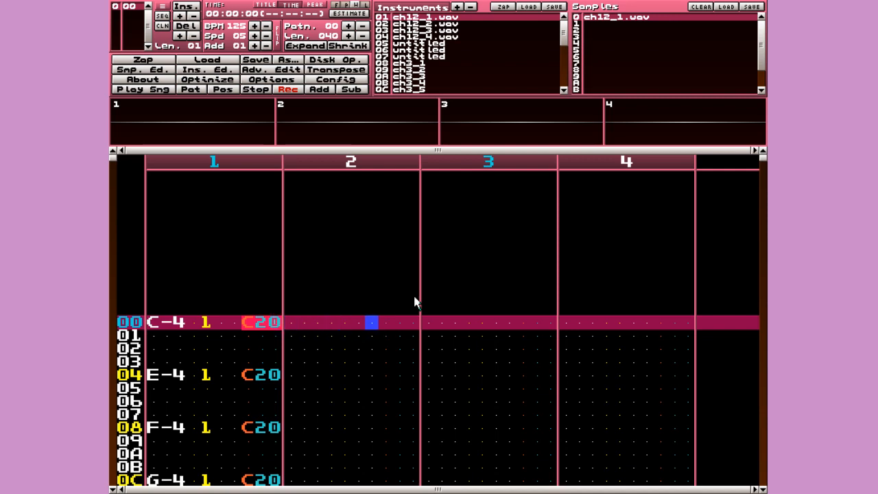
text(c)
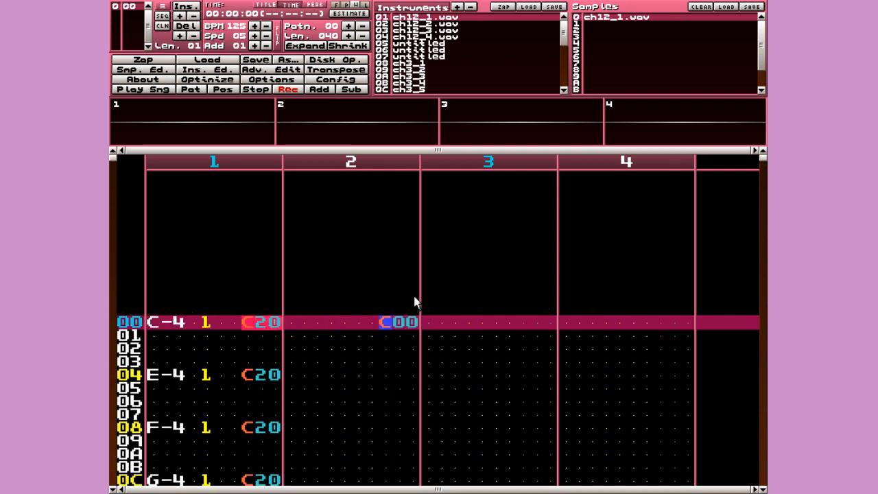
key(Right)
text(40)
key(Left)
- Delete the C40 effect from channel 2's row 00 again
key(space)
key(Up)
key(Up)
key(Left)
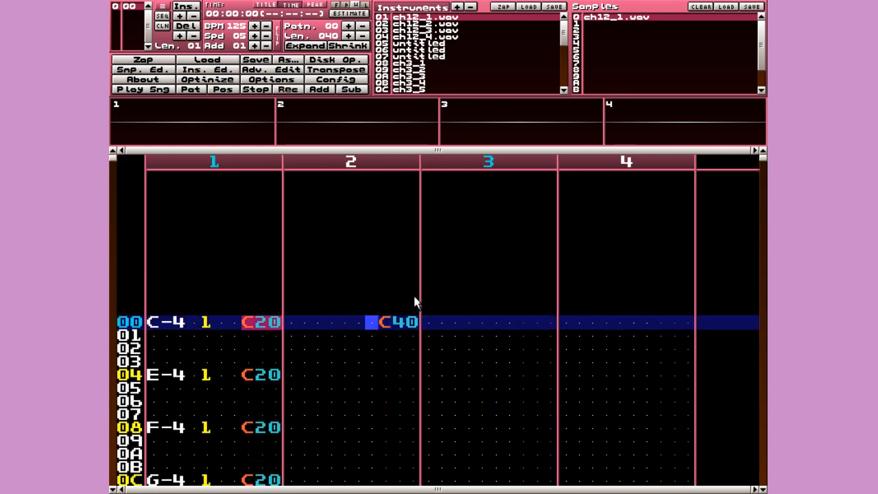
key(Right)
key(space)
key(Delete)
key(space)
key(Up)
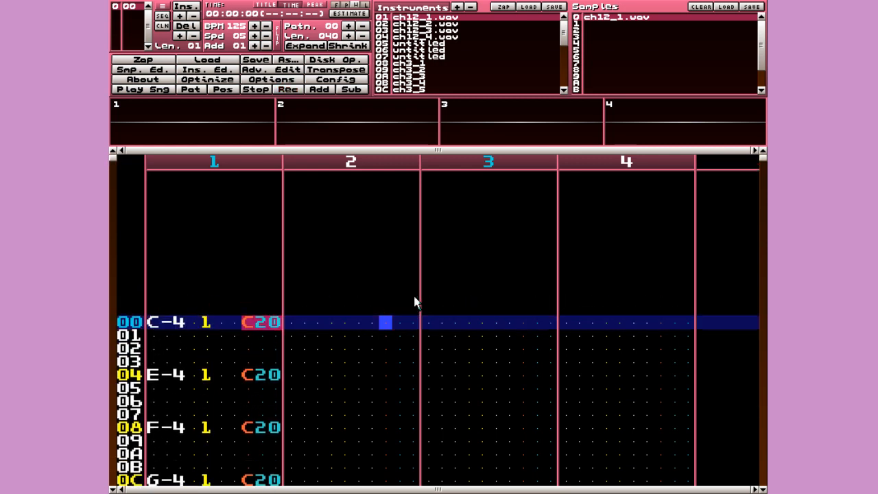
key(Left)
key(Left)
key(Left)
key(Left)
key(Right)
key(Right)
key(space)
text(c)
key(Right)
key(space)
- Restore the C20 effect on channel 1's row 00
key(Down)
key(Up)
key(Left)
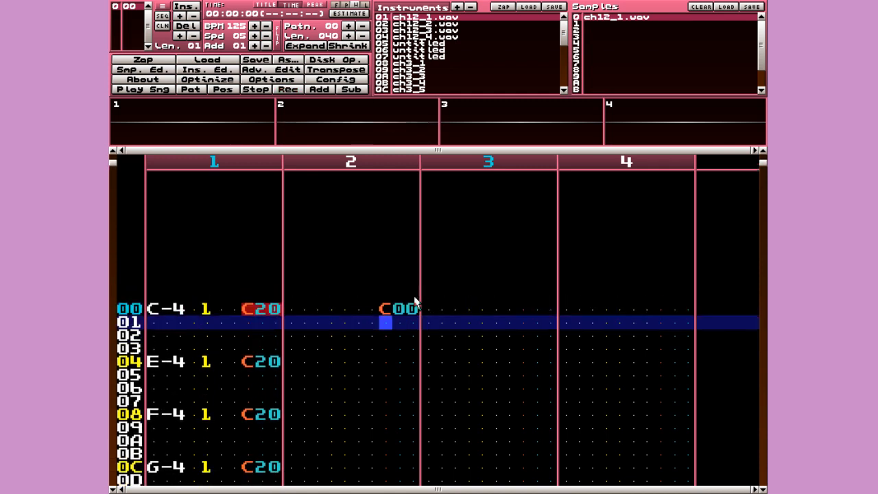
key(Down)
key(Down)
key(Left)
key(Left)
key(Left)
key(Left)
key(Left)
key(Left)
key(Left)
key(Left)
key(Left)
key(Up)
key(Up)
key(Up)
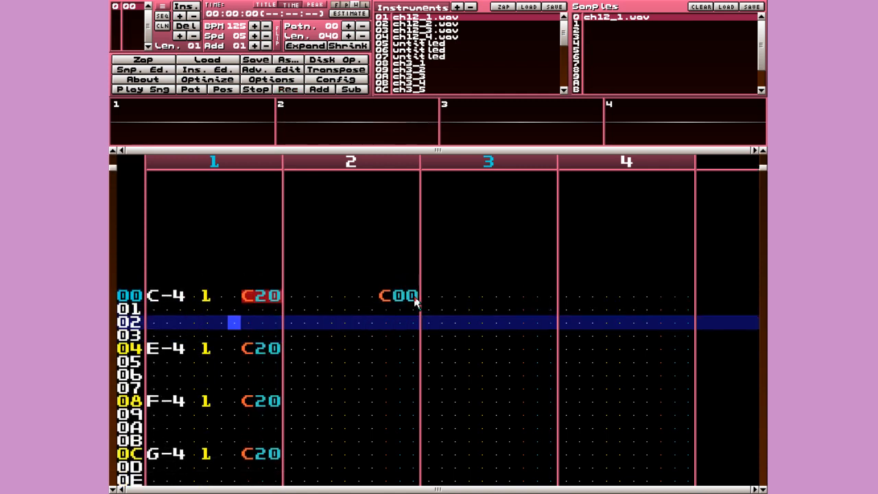
key(Right)
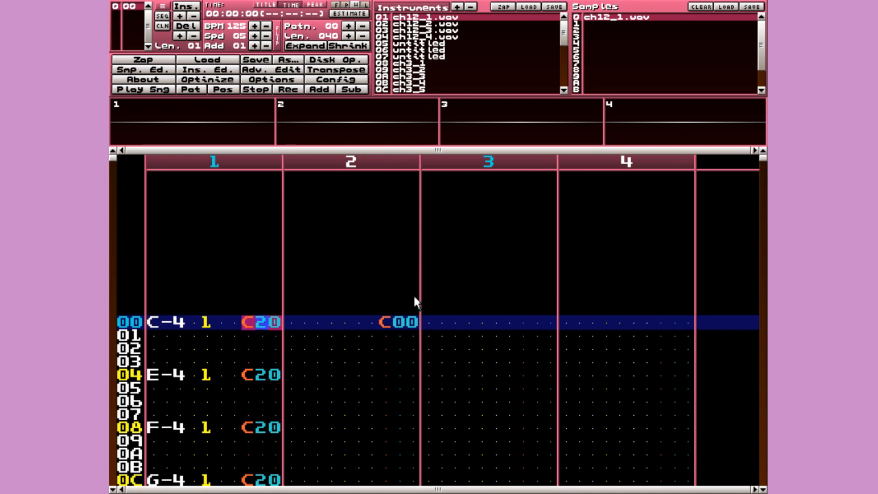
key(Down)
key(Down)
key(Up)
key(Up)
key(space)
text(0)
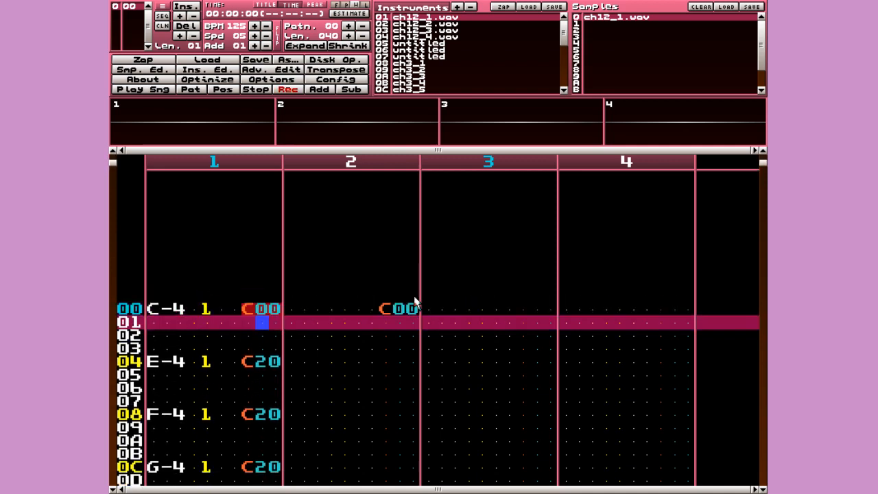
key(Up)
key(space)
key(space)
text(2)
key(Down)
key(space)
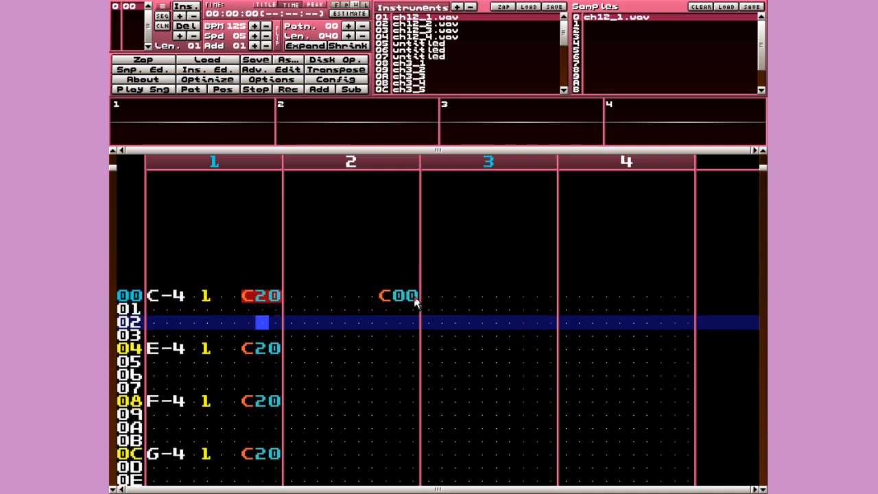
key(Right)
key(Right)
key(Right)
- Enter a C-5 note with instrument 1 on channel 2's row 00
key(Up)
key(Up)
key(Left)
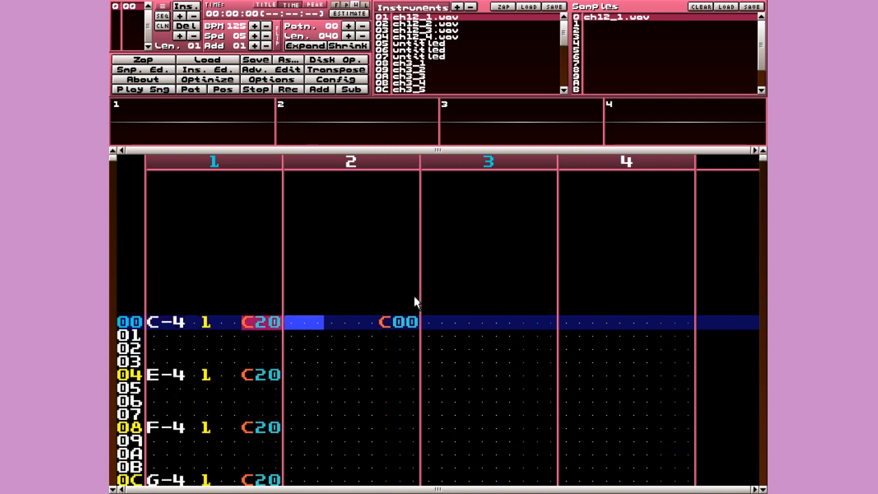
key(Right)
key(Right)
key(Right)
key(Right)
key(Right)
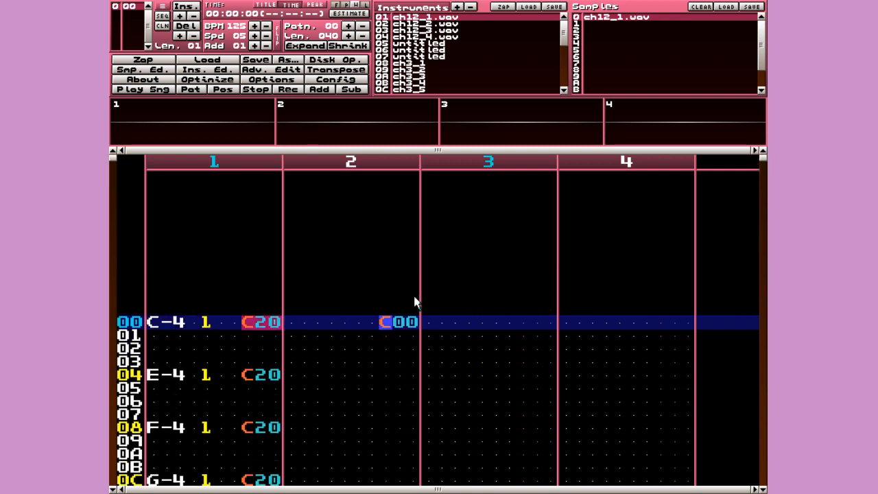
key(Left)
key(Left)
key(Left)
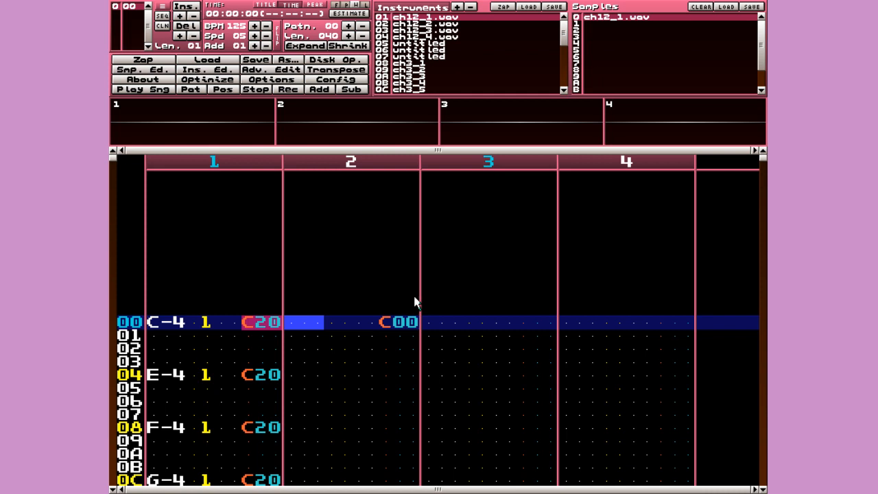
key(space)
key(q)
key(Right)
key(Right)
key(Down)
key(Right)
key(Right)
key(Right)
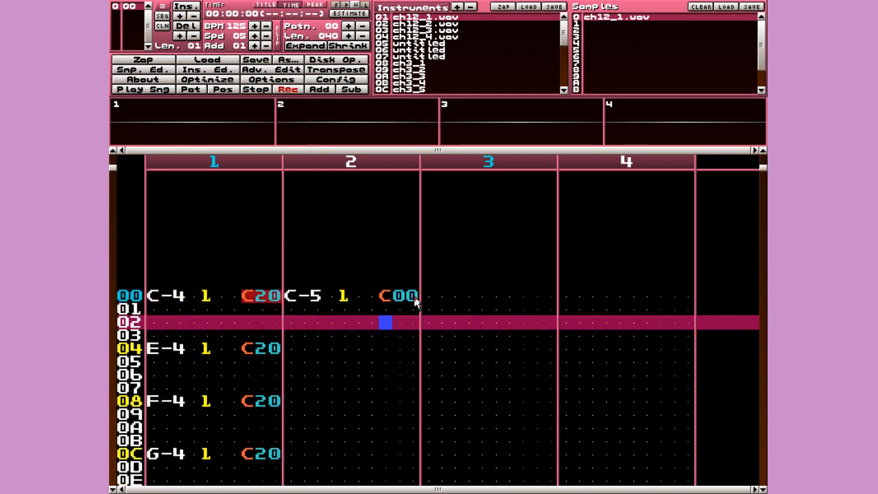
key(Right)
key(Right)
key(space)
- Turn off edit mode, go to channel 3's effect column at row 00, and select instrument 07
key(Right)
key(Right)
key(Right)
key(Left)
key(Up)
key(Up)
key(Right)
key(Right)
key(Right)
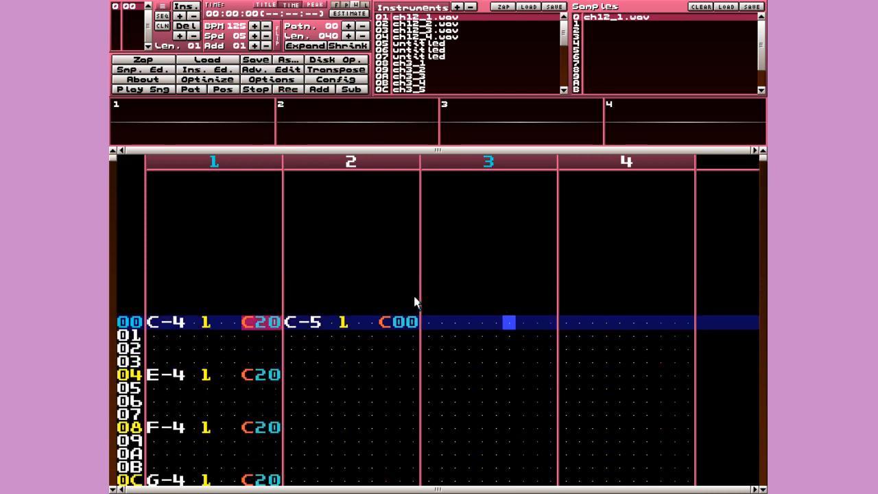
key(Right)
key(Right)
key(Left)
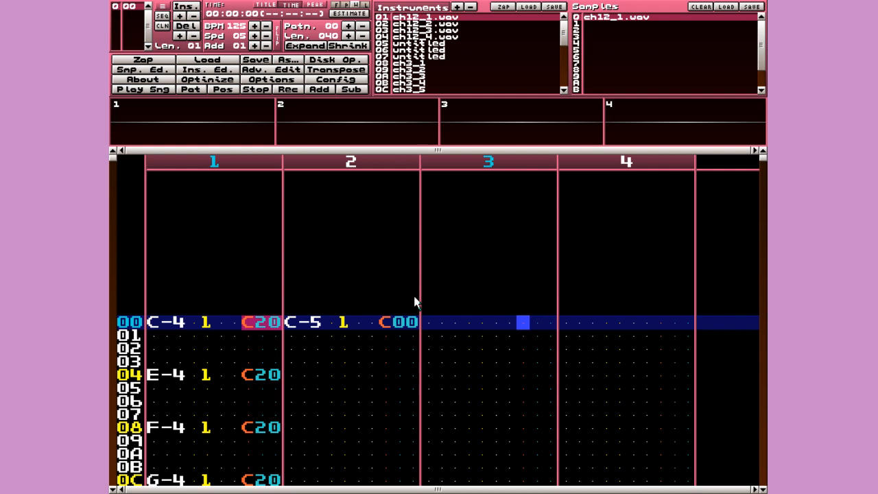
key(shift+Down)
key(shift+Down)
key(shift+Down)
key(shift+Down)
key(shift+Down)
key(shift+Down)
- Clear a mistaken F00 effect, then enter C-5 with instrument 08 at channel 3 row 00
key(space)
key(f)
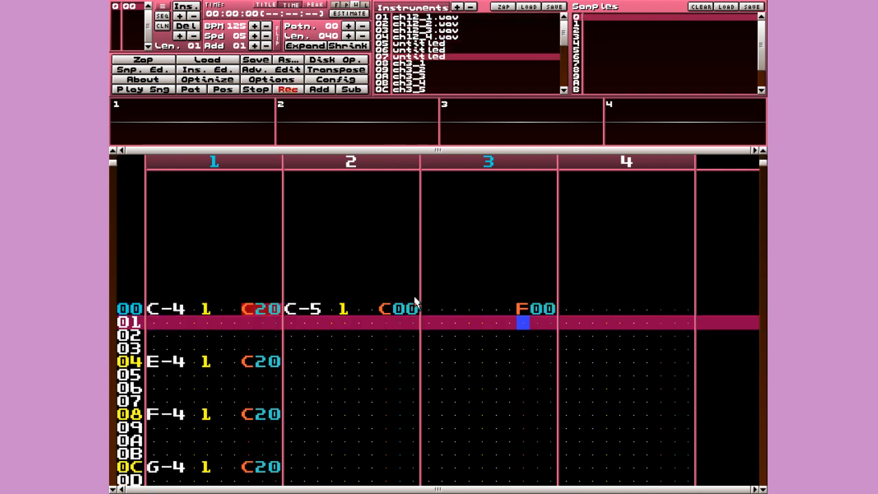
key(Up)
key(Delete)
key(Up)
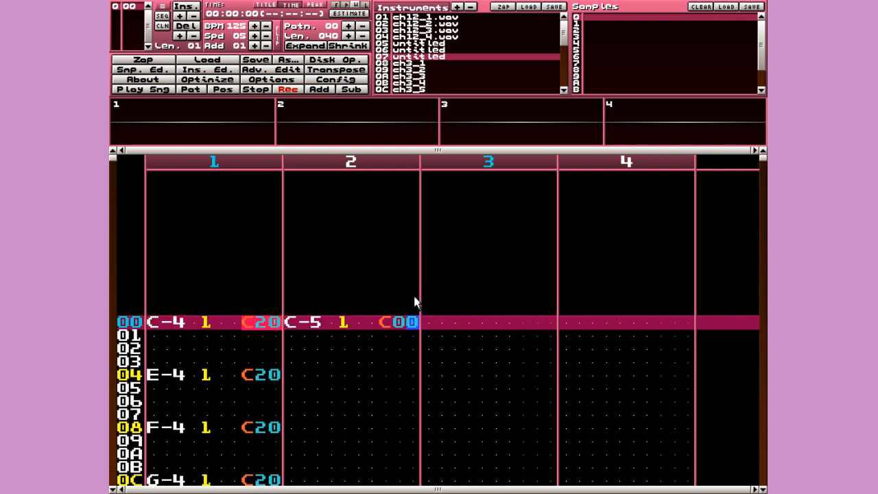
key(Right)
key(q)
key(Up)
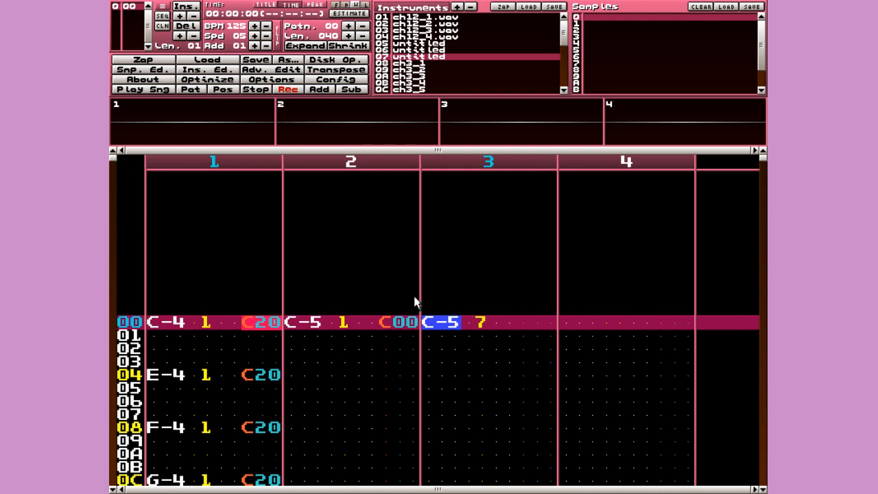
key(shift+Down)
key(q)
key(Down)
key(space)
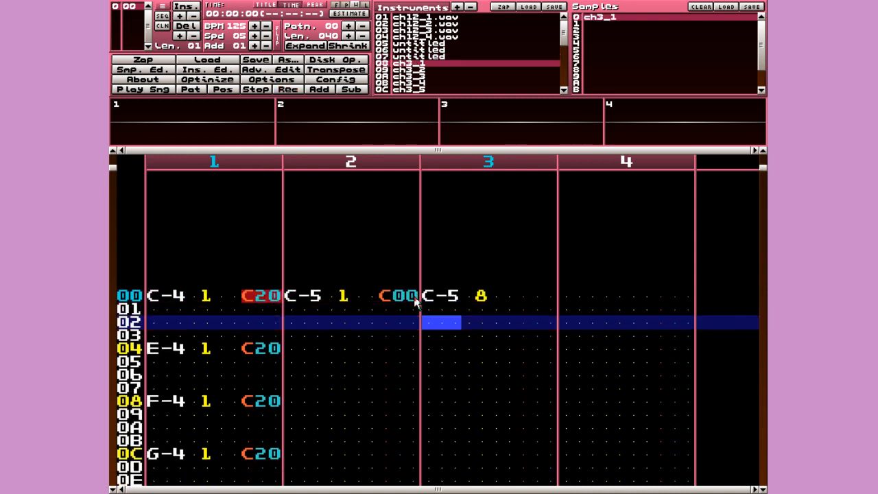
- Add C-5 notes on instrument 08 at rows 04 and 08 of channel 3
key(Right)
key(Right)
key(Up)
key(Up)
key(Right)
key(Right)
key(Left)
key(Down)
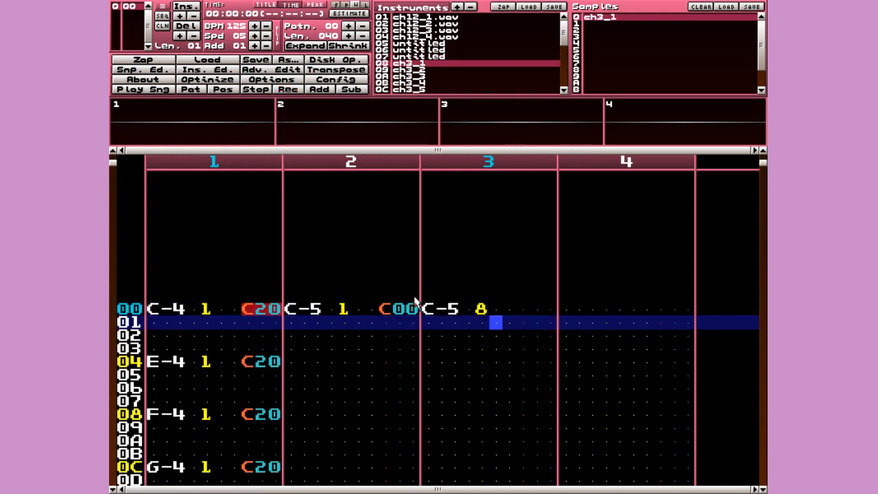
key(Down)
key(Down)
key(Up)
key(Up)
key(Left)
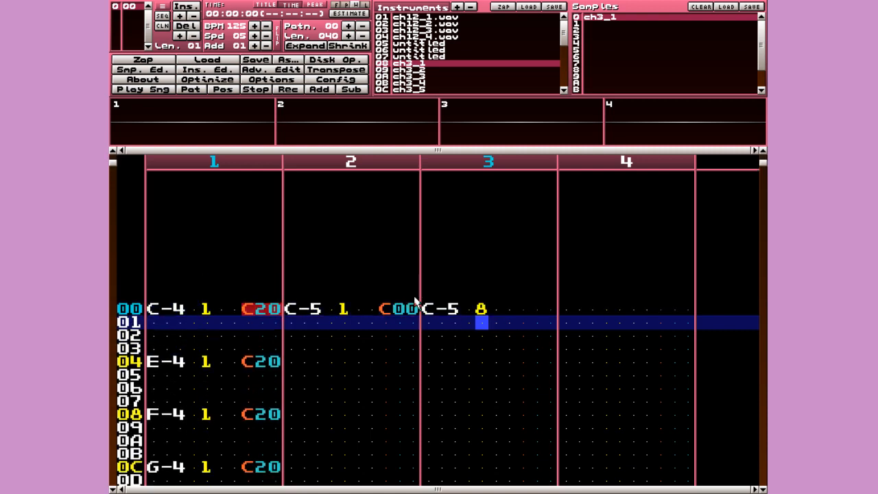
key(Down)
key(Left)
key(Down)
key(Down)
key(space)
key(q)
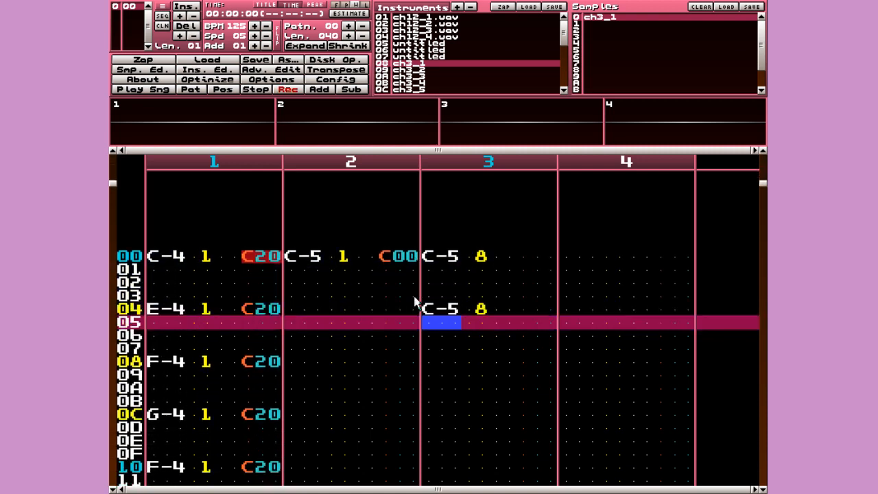
key(Down)
key(Down)
key(Down)
key(q)
key(Up)
- Type a C30 volume effect in channel 3's effect column on row 00
key(Right)
key(Up)
key(Up)
key(Up)
key(Right)
key(Right)
key(Up)
key(Up)
key(Up)
key(Right)
key(Right)
key(Right)
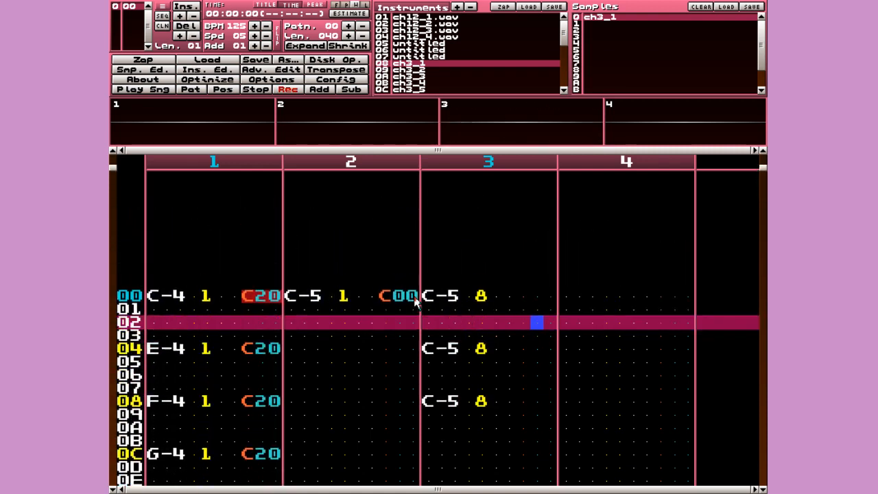
key(Up)
key(Up)
key(Left)
key(c)
key(Right)
key(3)
key(Up)
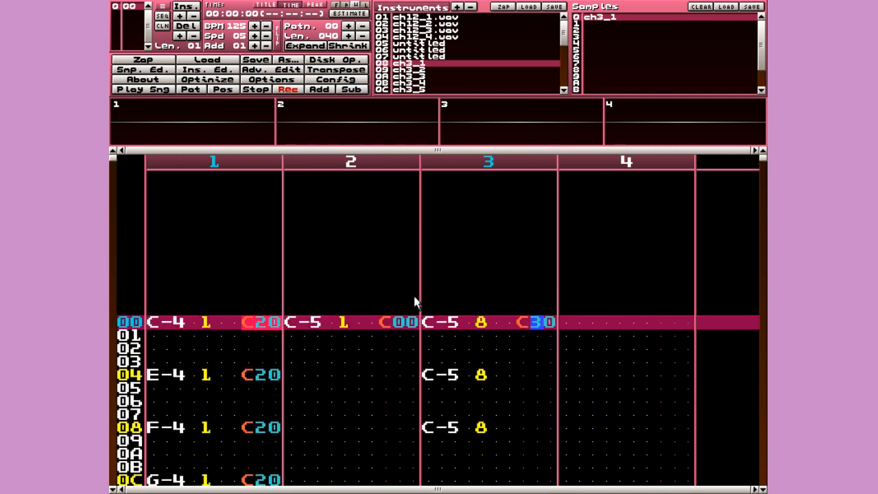
- Play the pattern from the start to hear channel 3, then stop playback
key(Alt_R)
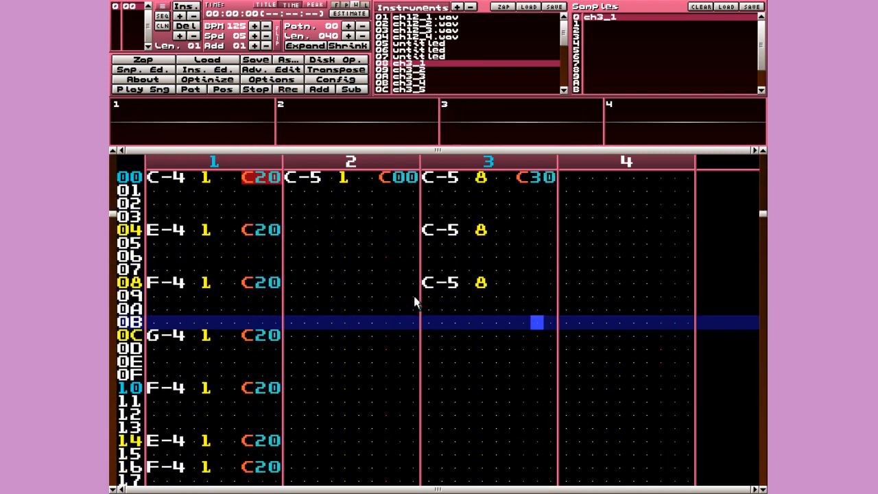
key(Up)
key(Up)
key(Up)
key(Up)
key(Up)
key(Up)
key(Up)
key(Up)
key(Up)
key(space)
key(Return)
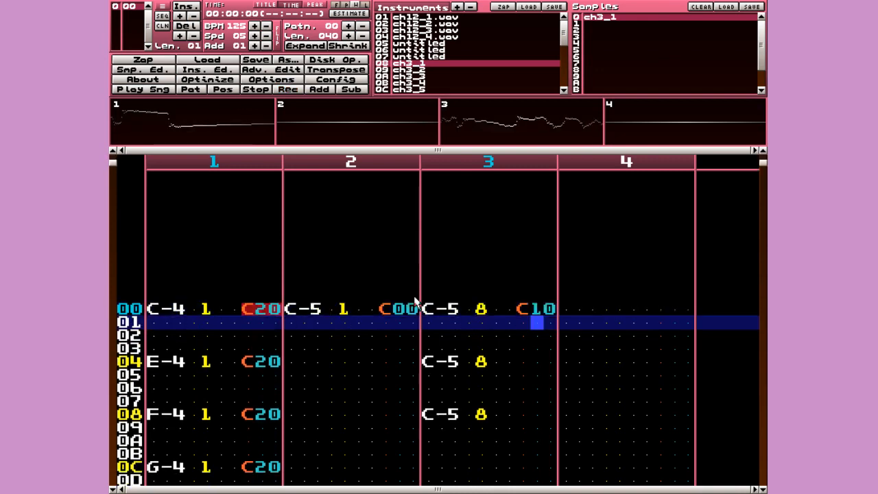
key(space)
key(Up)
key(Up)
key(Left)
key(Up)
key(Up)
key(Up)
key(Up)
key(Up)
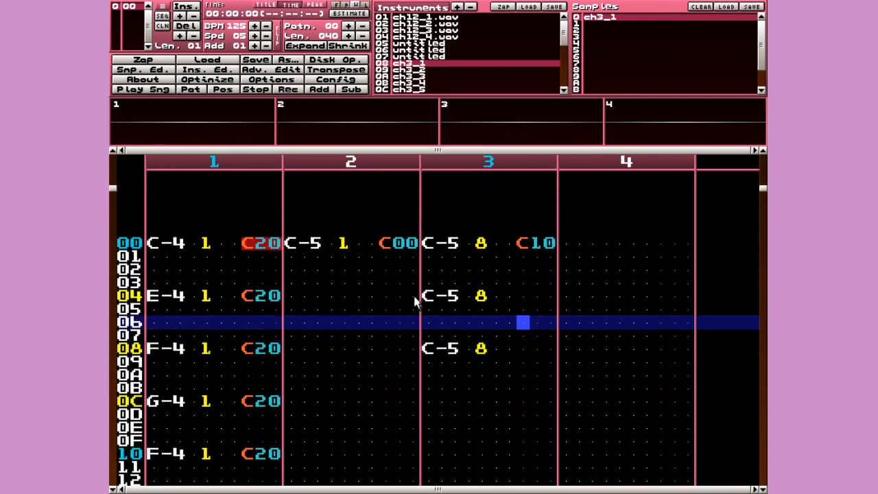
- Give channel 3's C-5 notes C10 volume effects at rows 04 and 08
key(space)
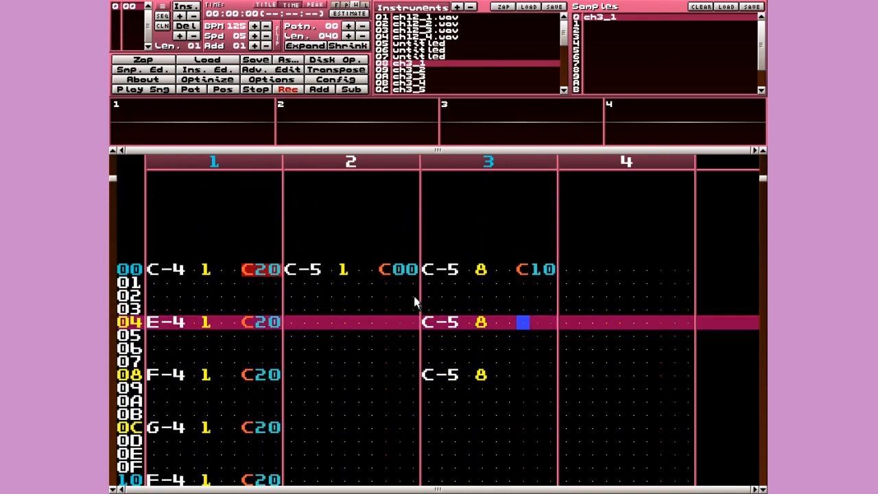
text(c)
key(Up)
key(Right)
text(1)
key(Left)
key(Down)
key(Down)
key(Down)
text(c)
key(Up)
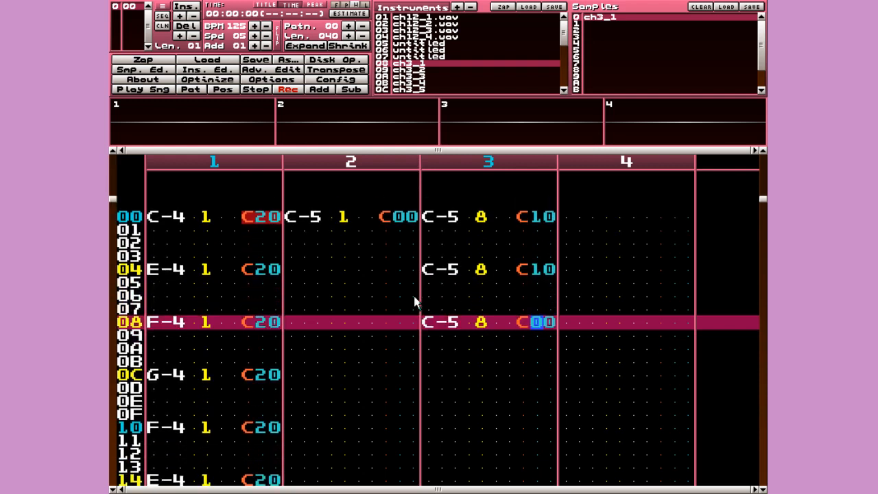
key(Right)
text(1)
key(Left)
key(Up)
key(Left)
- Enter a new C-5 note on instrument 08 at channel 3 row 0B
key(Down)
key(Left)
key(Left)
key(Left)
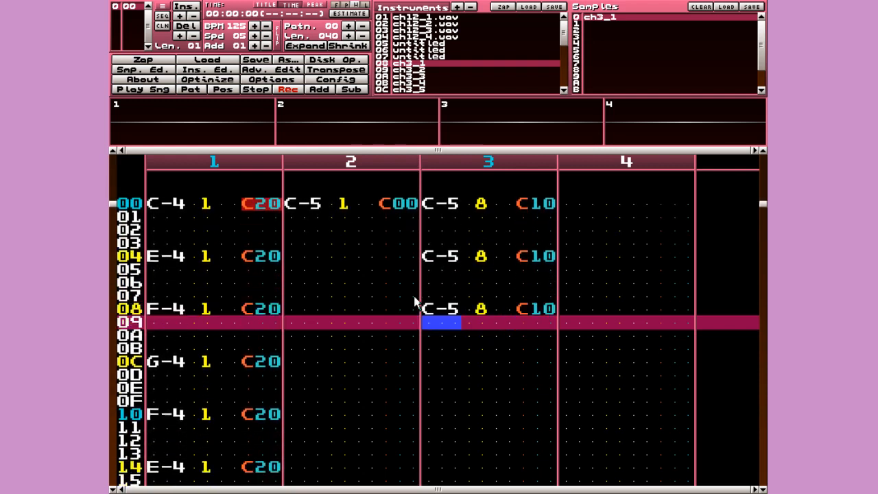
key(Down)
key(Down)
key(q)
key(Up)
key(Right)
- Set row 0B's effect to C10 after trying other values, then move down toward row 10
key(Right)
key(Right)
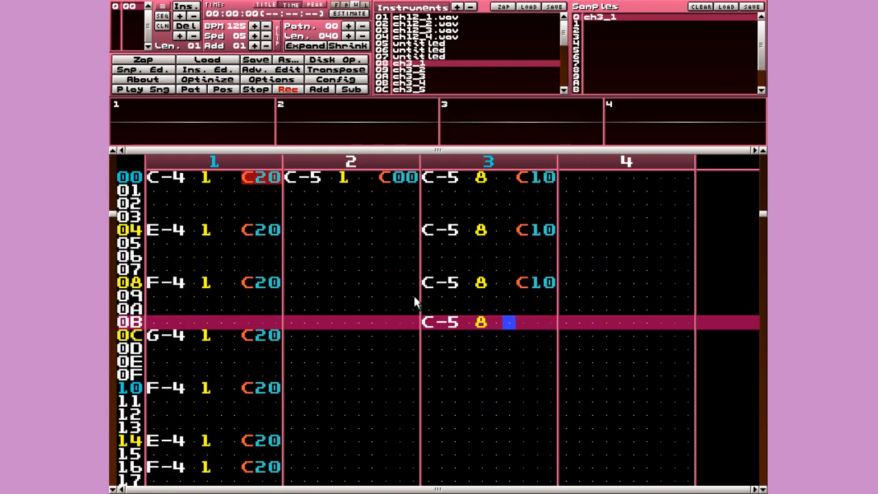
text(c)
key(Up)
key(Right)
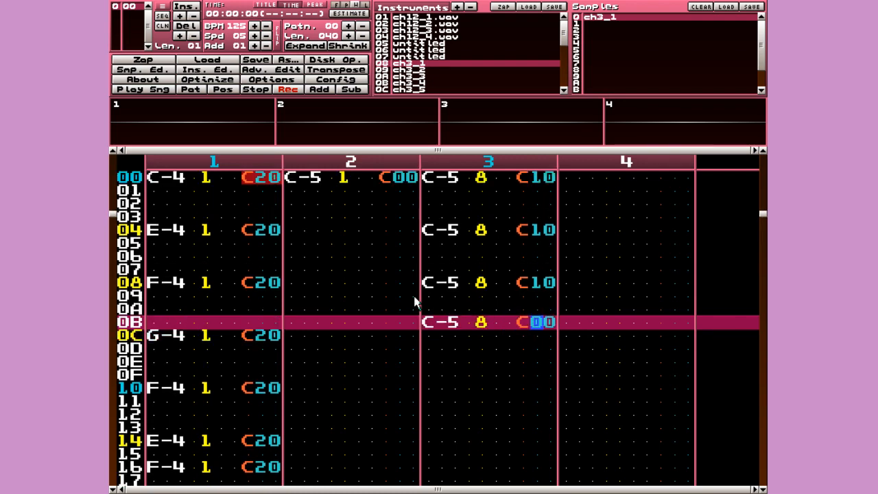
text(1)
key(Up)
text(2)
key(Up)
text(3)
key(Up)
text(4)
key(Up)
key(Down)
key(Left)
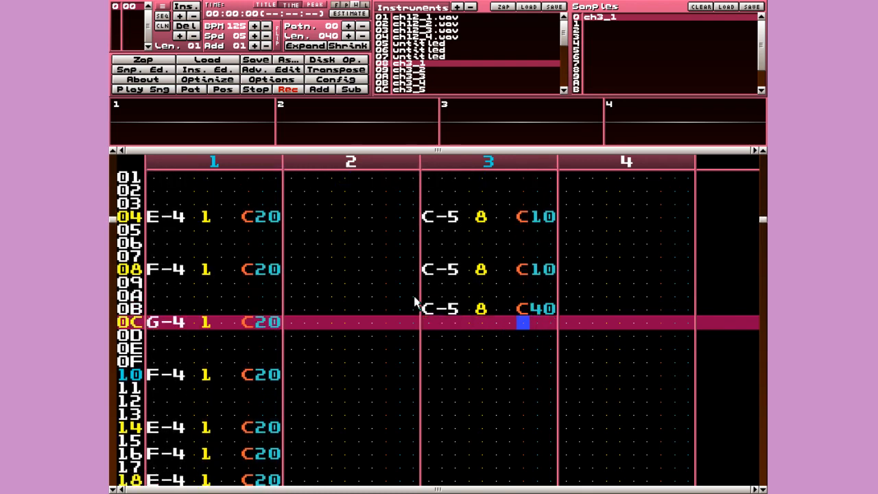
key(Up)
key(Right)
text(1)
key(Down)
key(Left)
key(Down)
key(Down)
key(Left)
key(Left)
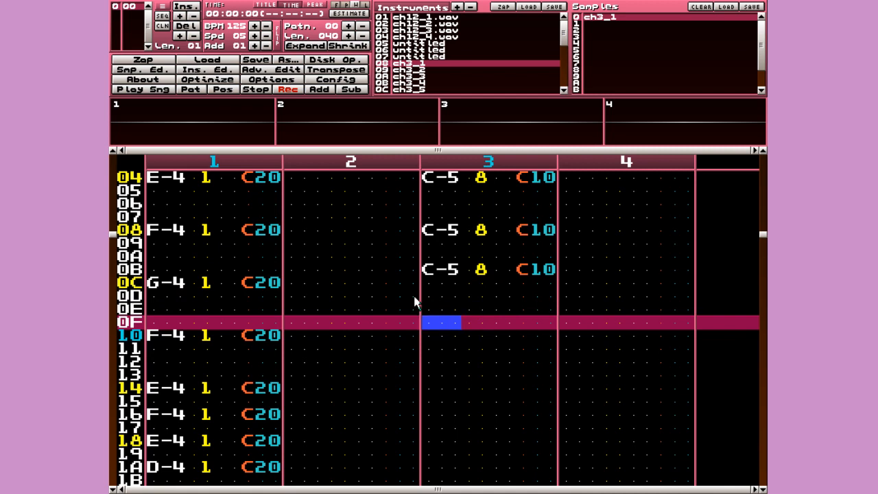
key(Down)
- Enter C-5 notes in channel 3 at rows 10 and 0E, and insert a blank row at 0B
key(q)
key(Up)
key(Left)
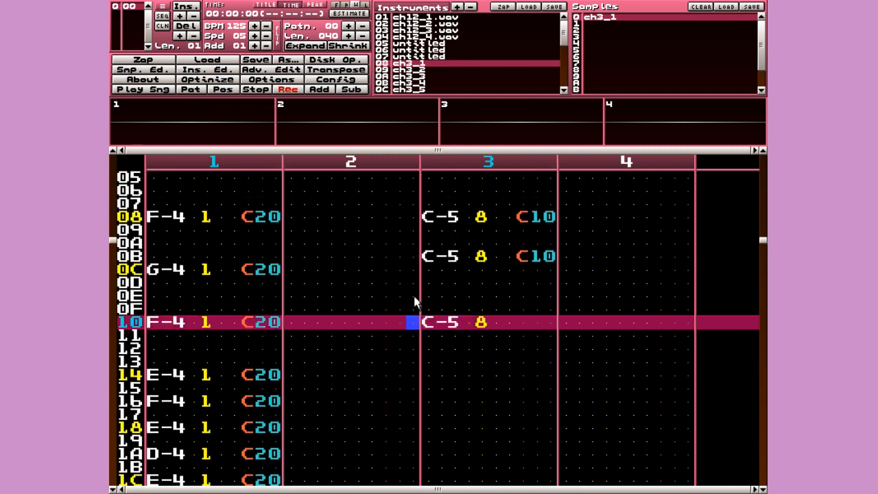
key(Up)
key(Up)
key(Right)
key(q)
key(Up)
key(Right)
key(Up)
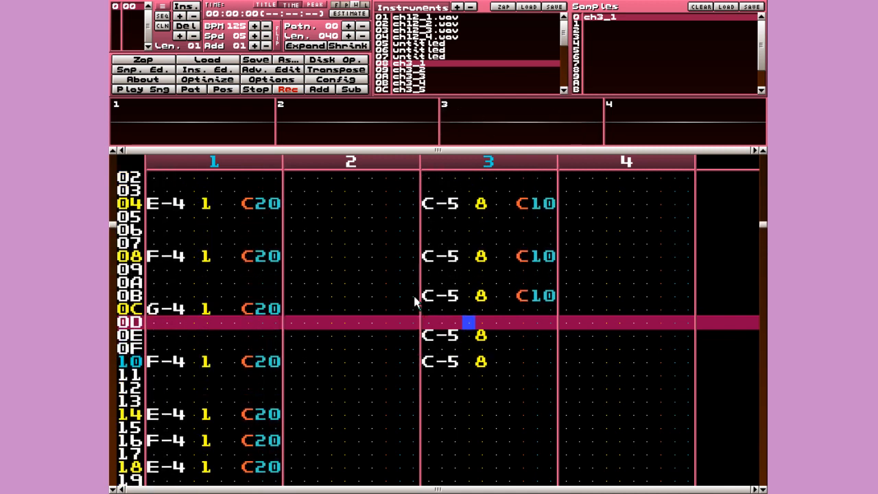
key(Down)
key(Down)
key(Up)
key(Up)
key(Up)
key(Up)
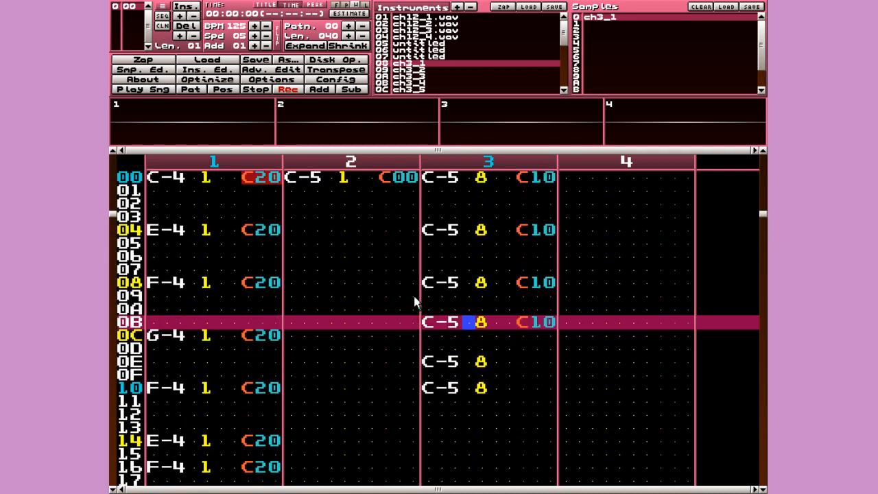
key(Insert)
key(Up)
key(Up)
key(Up)
key(Down)
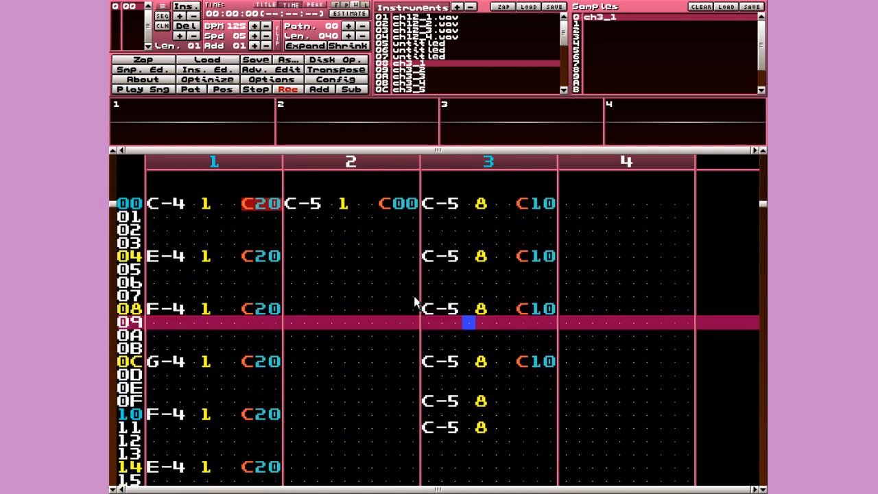
key(Down)
key(Down)
key(Down)
key(Down)
key(Down)
key(Down)
- Give channel 3's row 0E a C00 volume effect and row 10 a C10 effect
key(BackSpace)
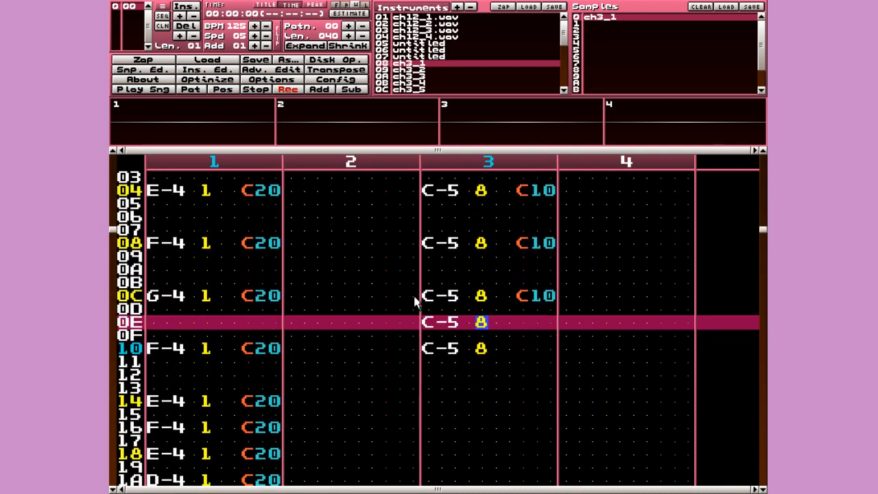
key(Right)
key(Right)
key(c)
key(Up)
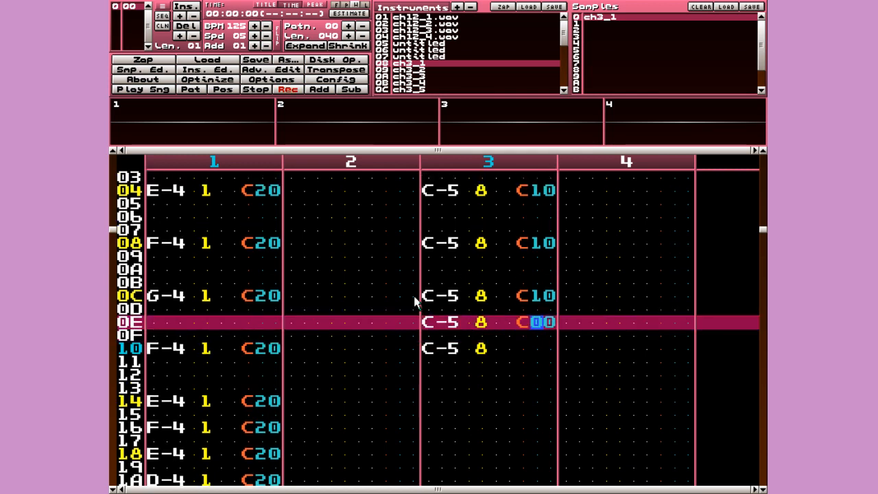
key(Down)
key(Down)
key(c)
key(Up)
key(Up)
key(Up)
key(Up)
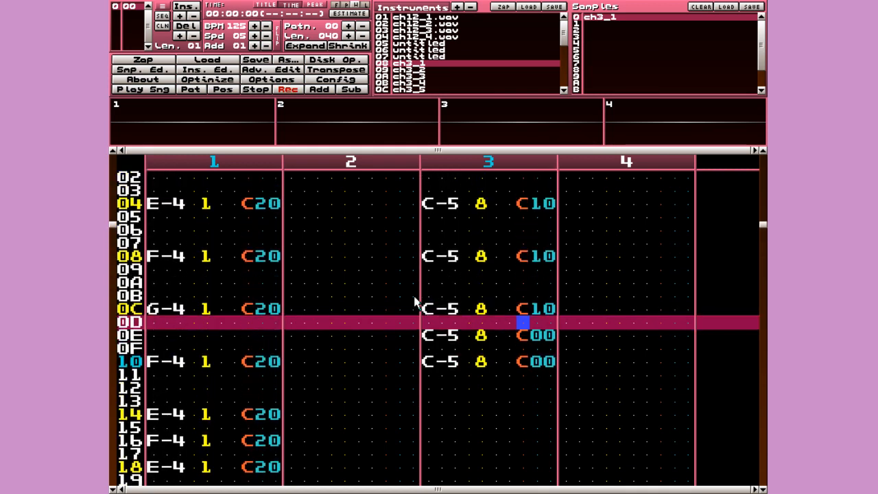
key(Down)
key(Left)
key(Left)
key(Right)
key(Right)
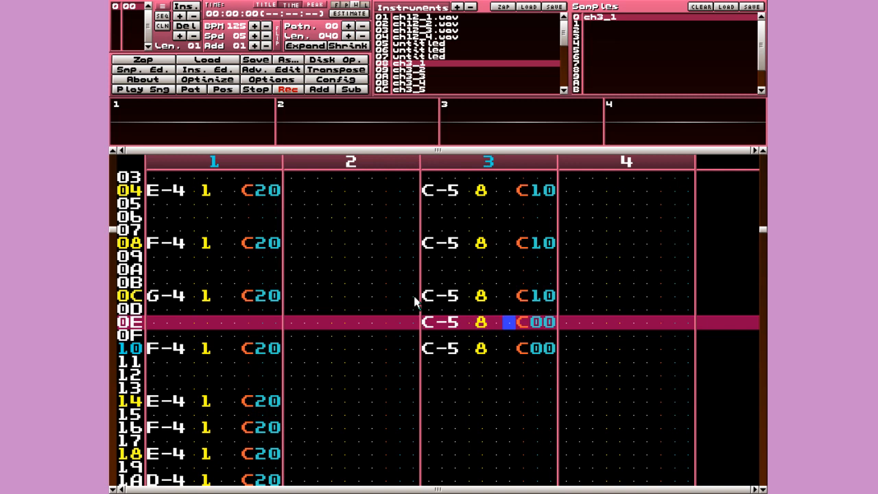
key(Down)
key(Down)
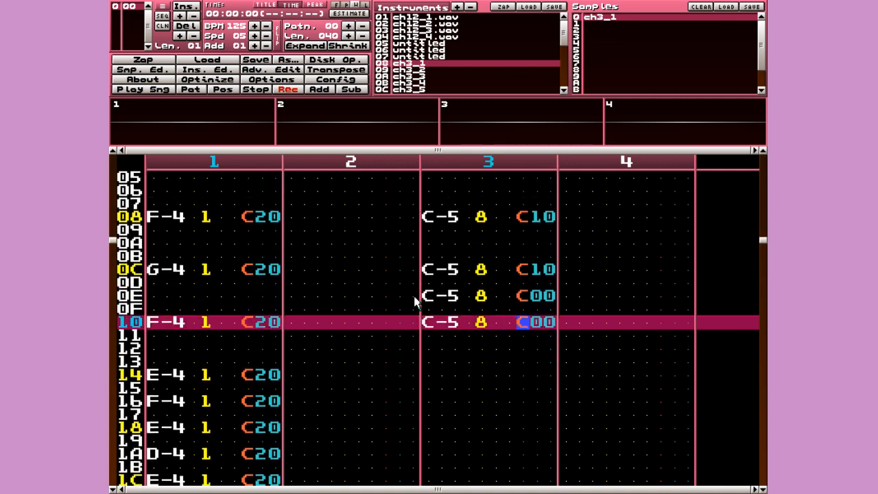
key(Right)
text(1)
key(Up)
key(Left)
- Delete channel 3's C-5 note on row 0E, toggling edit mode on and off
key(space)
key(Up)
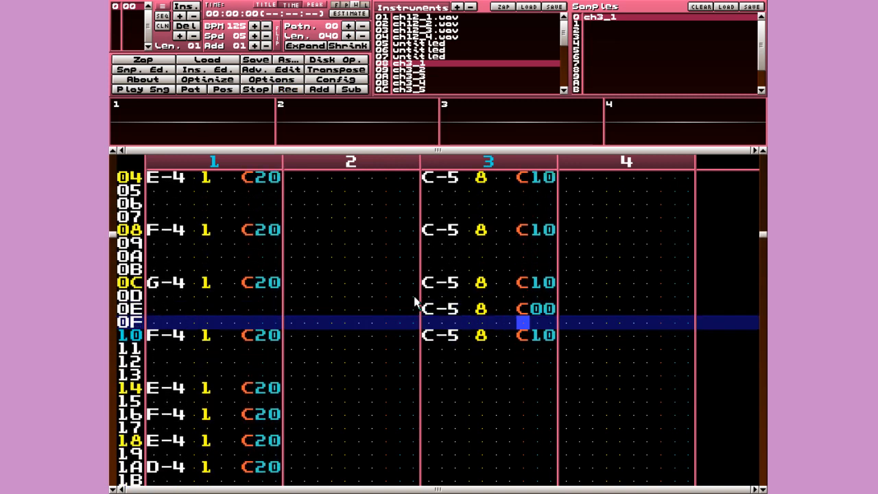
key(Left)
key(Up)
key(Up)
key(Up)
key(Up)
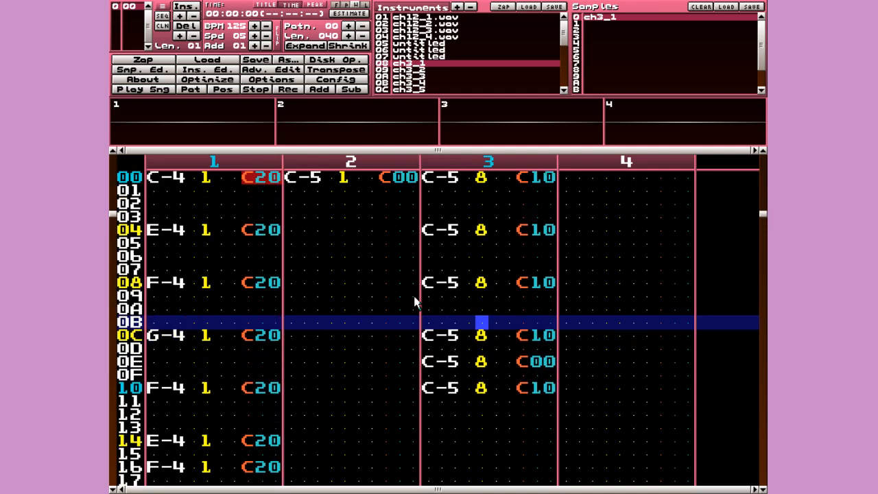
key(Down)
key(Down)
key(Down)
key(Left)
key(space)
key(Delete)
key(space)
key(Up)
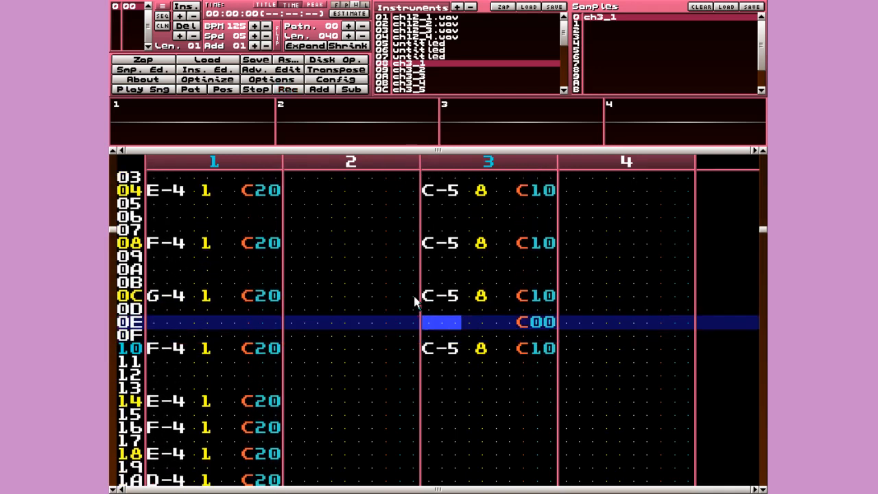
- Delete channel 3's C-5 note on row 10, toggling edit mode on and off
key(Up)
key(Up)
key(Down)
key(Down)
key(Right)
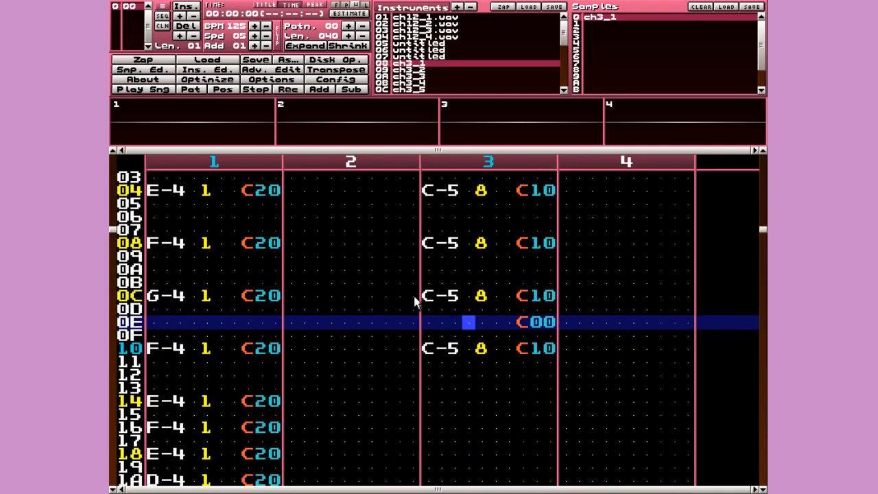
key(Right)
key(Left)
key(Left)
key(space)
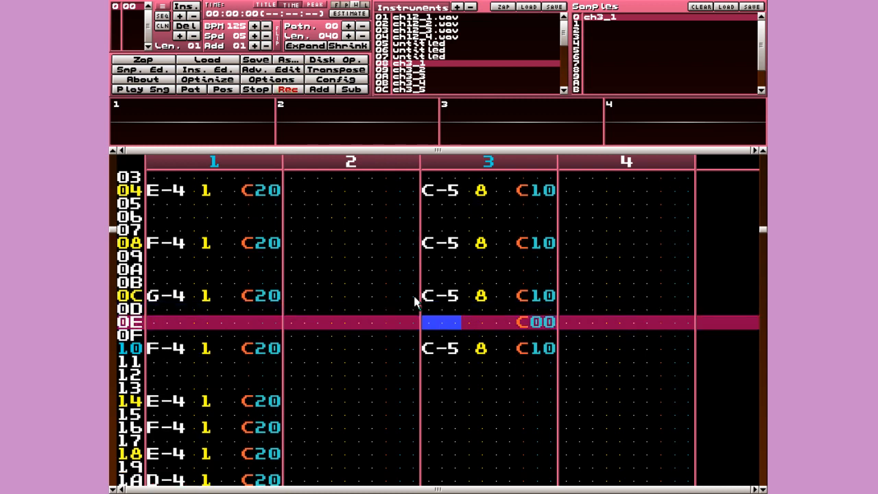
key(Down)
key(Down)
key(Delete)
key(space)
key(Up)
- Re-enter C-5 notes on channel 3 rows 0E and 10 in edit mode
key(Right)
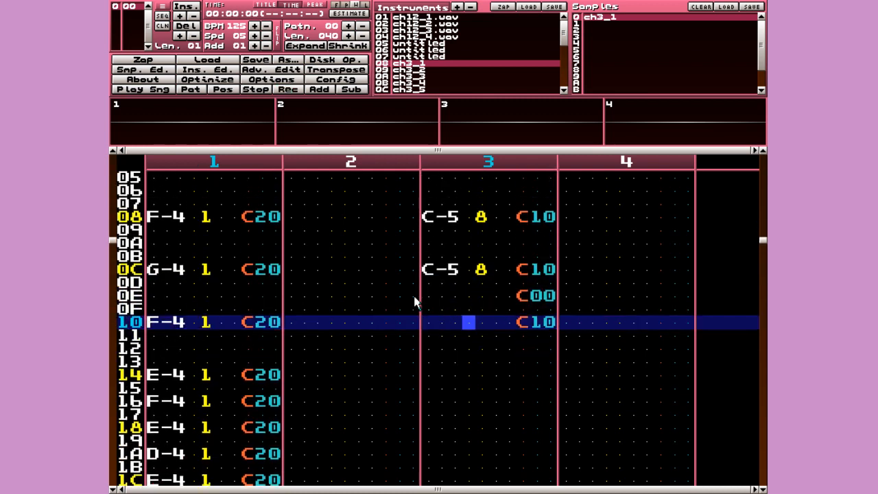
key(Up)
key(Up)
key(Left)
key(space)
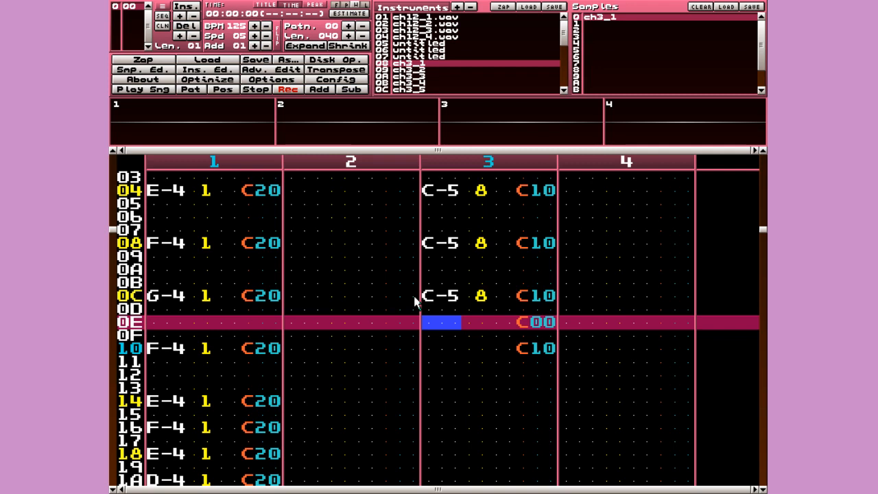
key(q)
key(Down)
key(Down)
key(Up)
key(q)
key(space)
- Move the cursor from channel 3 over to channel 1's effect column near the pattern top
key(Up)
key(Up)
key(Right)
key(Right)
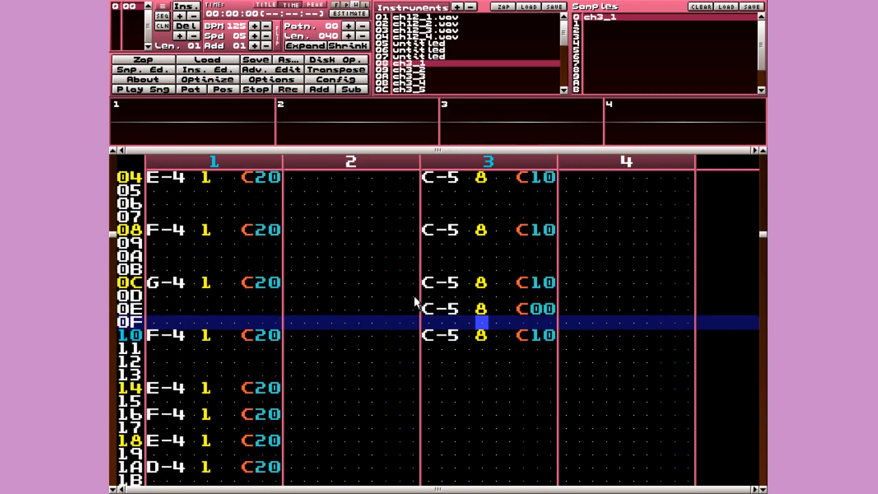
key(Right)
key(Up)
key(Up)
key(Up)
key(Up)
key(Up)
key(Up)
key(Up)
key(Up)
key(Up)
key(Up)
key(Up)
key(Up)
key(Up)
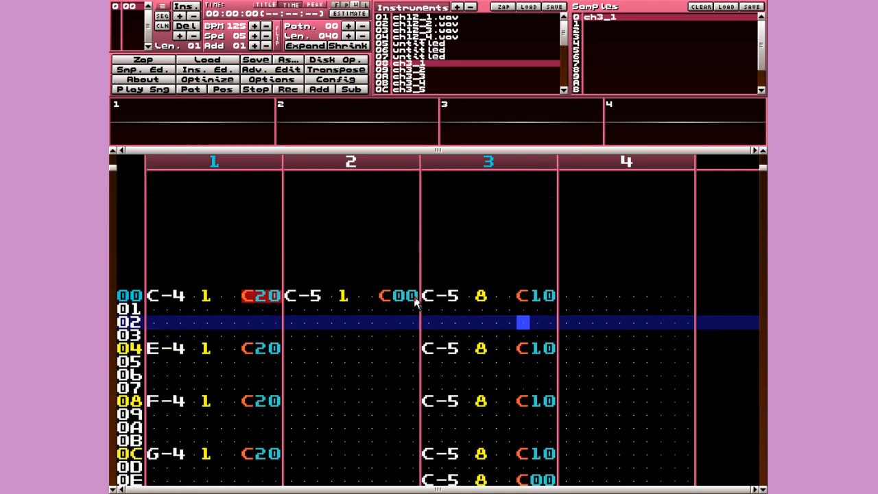
key(Left)
key(Left)
key(Left)
key(Left)
key(Left)
key(Down)
key(Left)
key(Left)
key(Down)
key(Left)
key(Left)
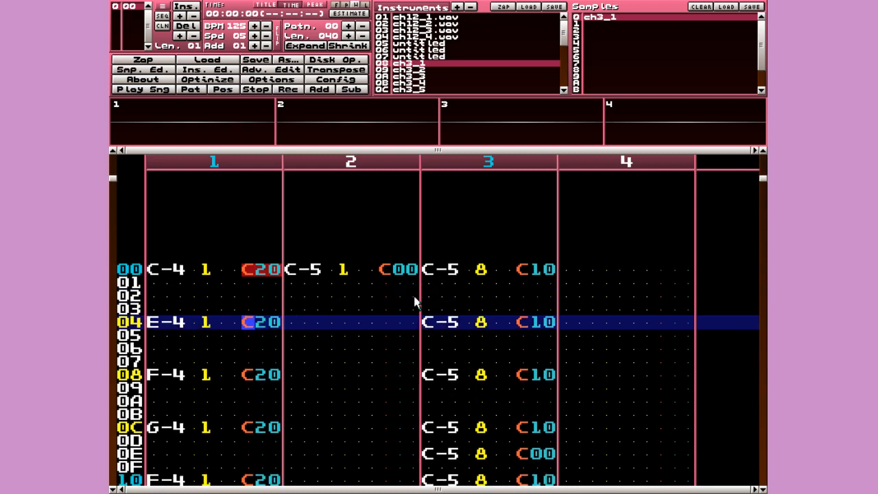
key(Right)
key(Right)
key(Right)
key(Right)
key(Right)
key(Right)
key(Right)
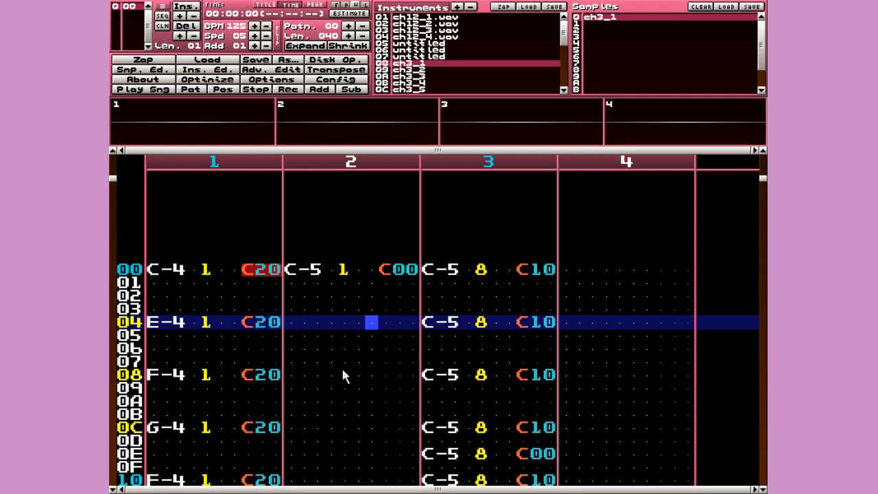
key(Down)
key(Down)
key(Down)
key(Down)
key(Down)
key(Down)
key(Down)
key(Down)
key(Down)
key(Down)
key(Down)
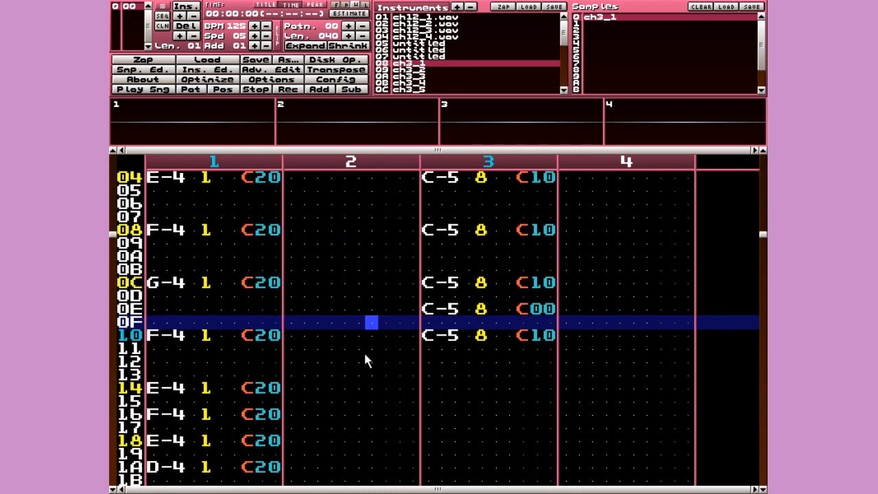
key(Down)
key(Down)
key(Down)
key(Down)
key(Down)
key(Up)
key(Up)
key(Up)
key(Up)
key(Up)
key(Up)
key(Up)
key(Up)
key(Up)
key(Up)
key(Up)
key(Up)
key(Up)
key(Up)
key(Up)
key(Up)
key(Up)
key(Up)
key(Up)
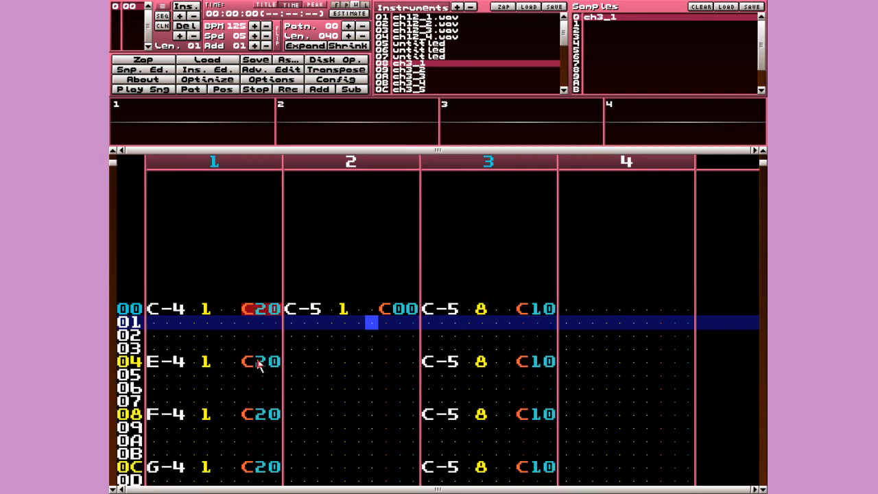
- Clear channel 1's effect column from row 04 down through row 22
click(258, 361)
key(Left)
key(space)
key(Delete)
key(Down)
key(Down)
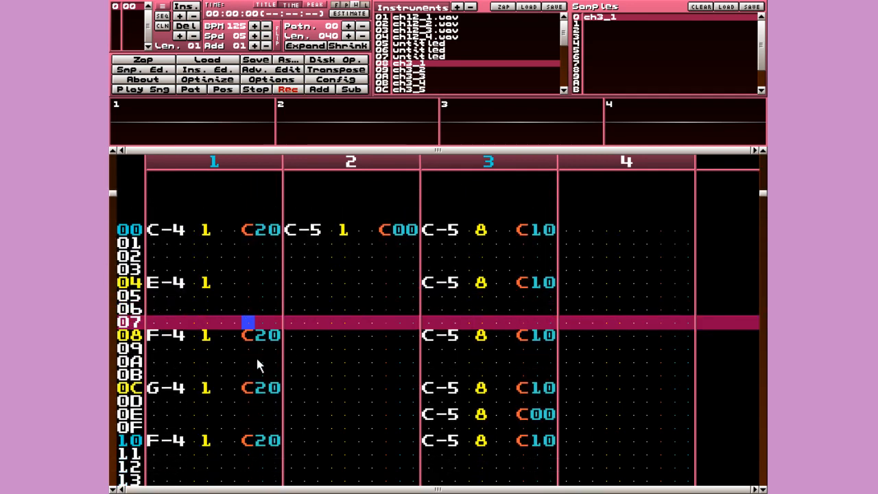
key(Down)
key(Delete)
key(Down)
key(Down)
key(Down)
key(Delete)
key(Down)
key(Down)
key(Down)
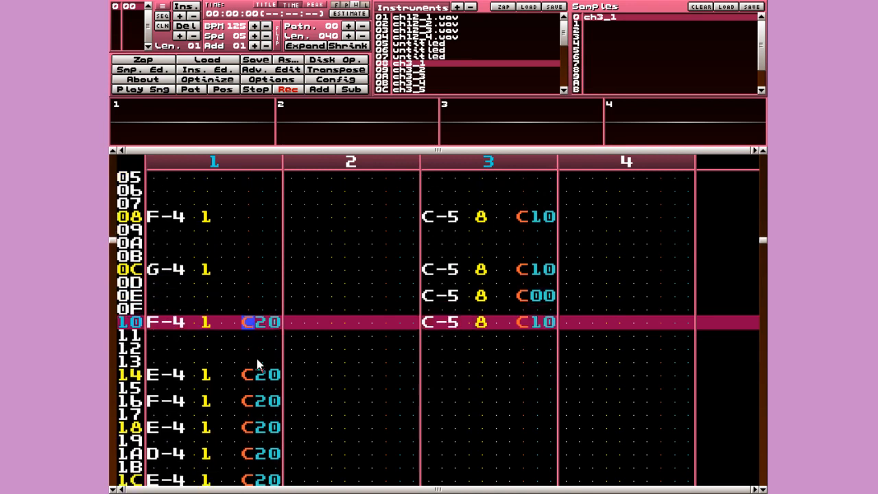
key(Delete)
key(Down)
key(Down)
key(Down)
key(Down)
key(Delete)
key(Down)
key(Down)
key(Delete)
key(Down)
key(Down)
key(Delete)
key(Down)
key(Down)
key(Delete)
key(Down)
key(Down)
key(Delete)
key(Down)
key(Down)
key(Delete)
key(Down)
key(Down)
key(Delete)
key(Down)
key(Down)
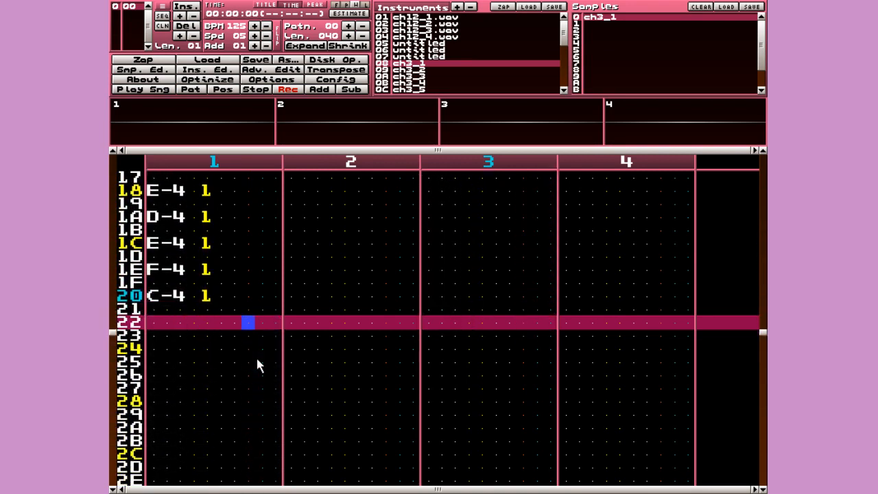
key(space)
key(Home)
- Type C20 volume effects on channel 1 rows 04, 08, 0C and 10
key(Down)
key(Down)
key(Down)
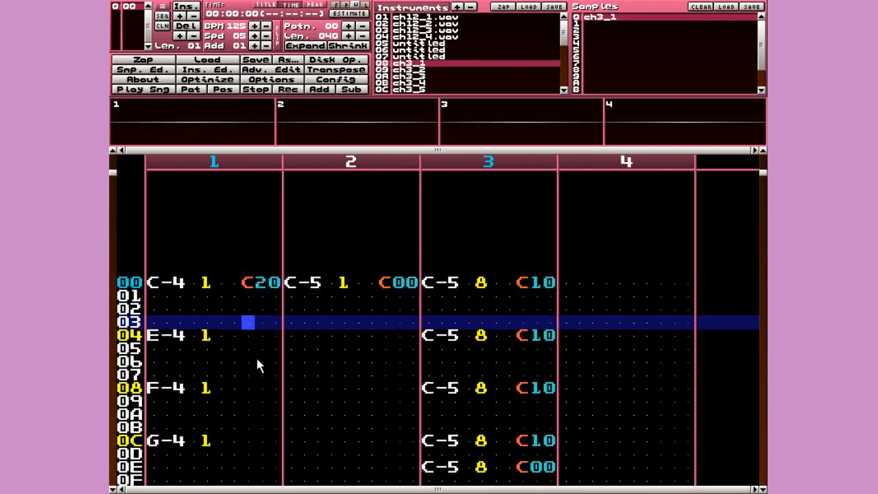
key(Down)
key(Down)
key(Up)
key(space)
text(c)
key(Up)
key(Right)
text(2)
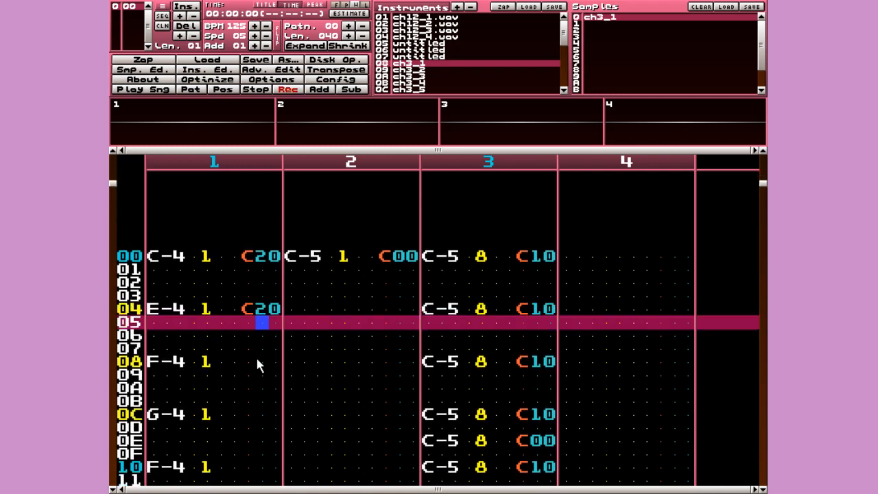
key(Left)
key(Down)
key(Down)
key(Down)
text(c)
key(Right)
key(Up)
text(2)
key(Left)
key(Down)
key(Down)
key(Down)
text(c)
key(Right)
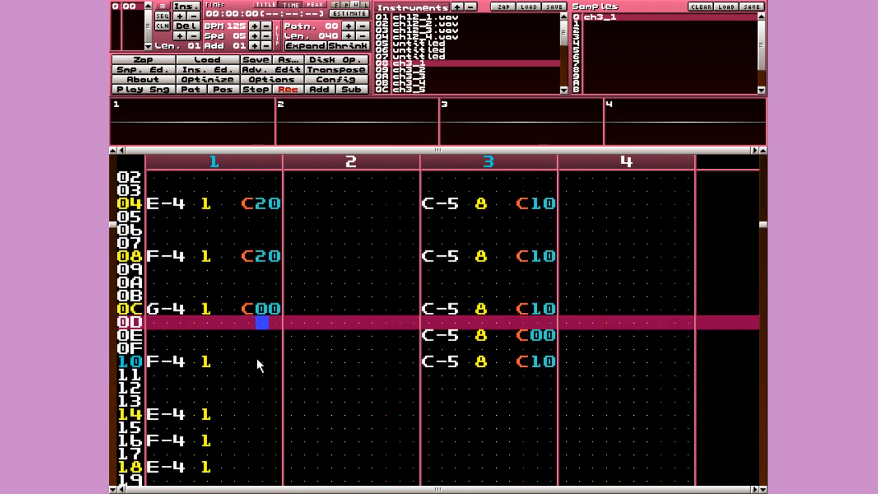
key(Up)
text(2)
key(Left)
key(Down)
key(Down)
key(Down)
text(c)
key(Right)
key(Up)
text(2)
key(Left)
key(Down)
key(Down)
key(Down)
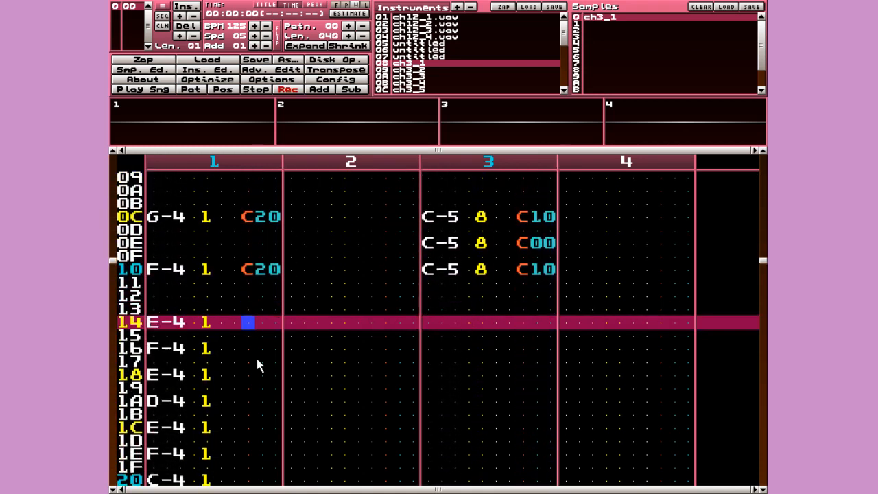
- Set C20 effects on rows 14–20, clear row 22's effect, then play the song
key(c)
key(Down)
key(c)
key(Down)
key(c)
key(Down)
key(c)
key(Down)
key(c)
key(Down)
key(c)
key(Down)
key(c)
key(Down)
key(c)
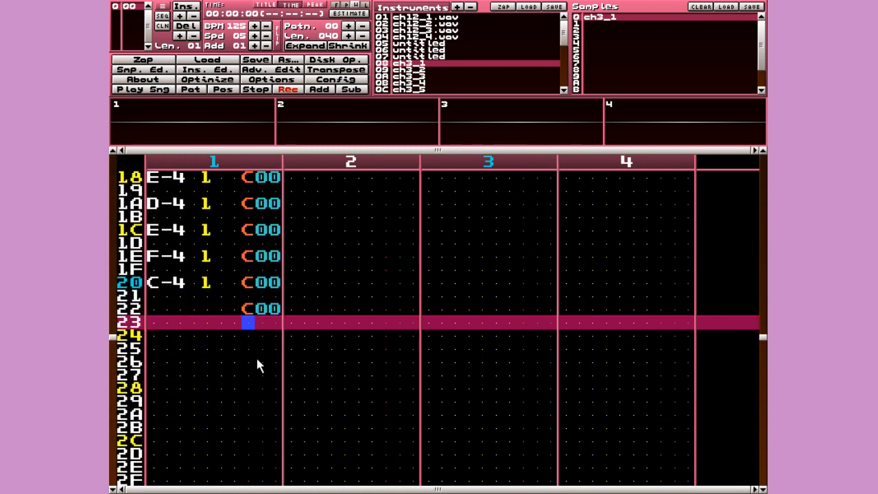
key(Up)
key(Delete)
key(Up)
key(Up)
key(Up)
key(Up)
key(Up)
key(Up)
key(Up)
key(Up)
key(Up)
key(Up)
key(Up)
key(Up)
key(Up)
key(Up)
key(Up)
key(Up)
key(Down)
key(Down)
key(Right)
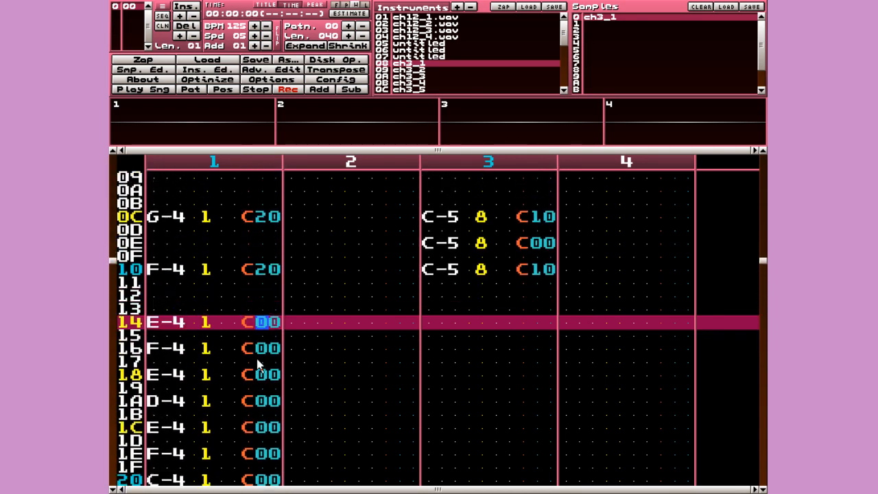
key(2)
key(Down)
key(Down)
key(2)
key(Down)
key(Down)
key(2)
key(Down)
key(Down)
key(2)
key(Down)
key(Down)
key(2)
key(Down)
key(Down)
key(2)
key(Down)
key(Down)
key(2)
key(Down)
key(Down)
key(space)
key(Control_R)
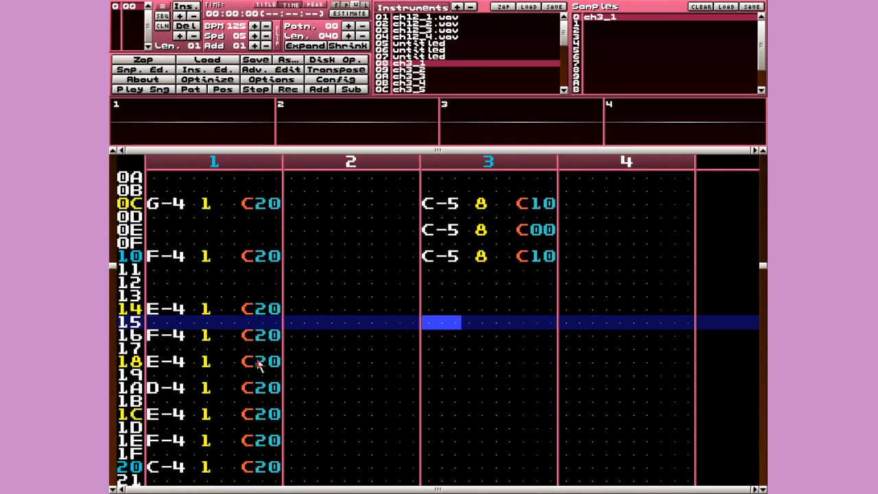
- Enter G-4 on row 18 of channel 3 with volume effect C10
key(Down)
key(Down)
key(Down)
key(space)
key(v)
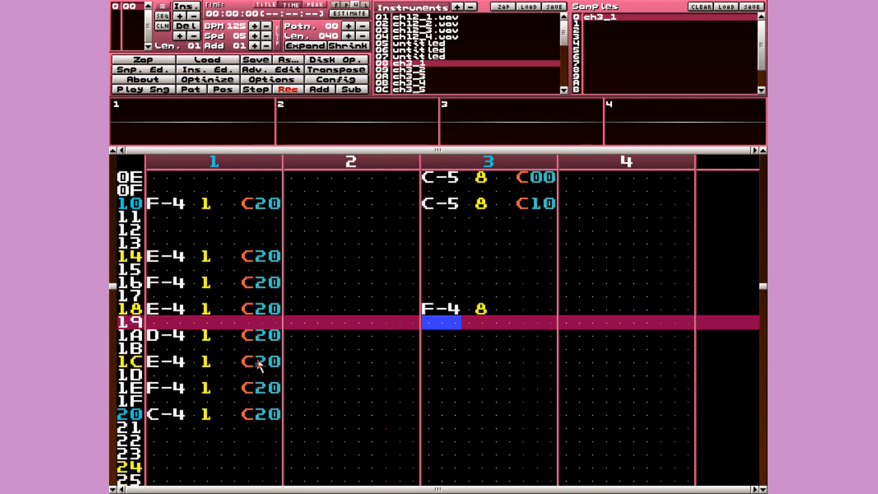
key(Up)
key(b)
key(Up)
key(Right)
key(Right)
key(Right)
key(c)
key(Up)
key(Right)
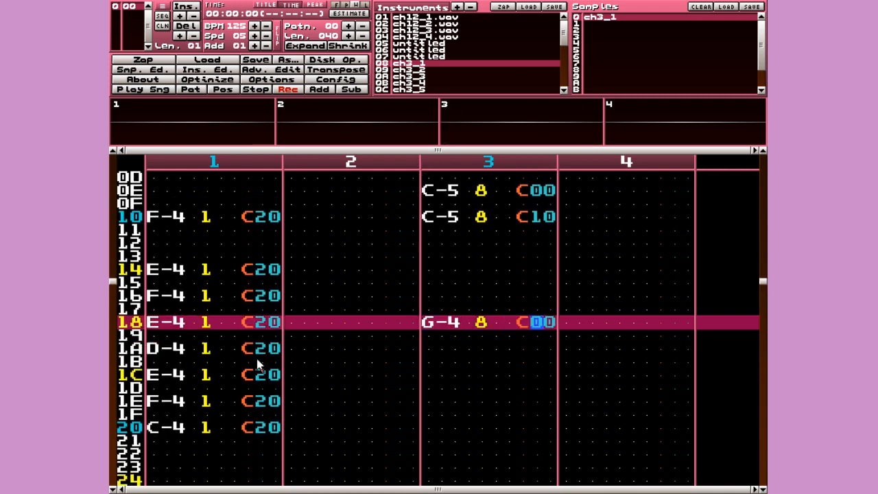
key(1)
- Change row 14's note to C-4 and give it volume effect C00
key(Up)
key(Up)
key(Up)
key(Up)
key(Left)
key(Left)
key(Left)
key(Left)
key(Left)
key(Left)
key(Up)
key(c)
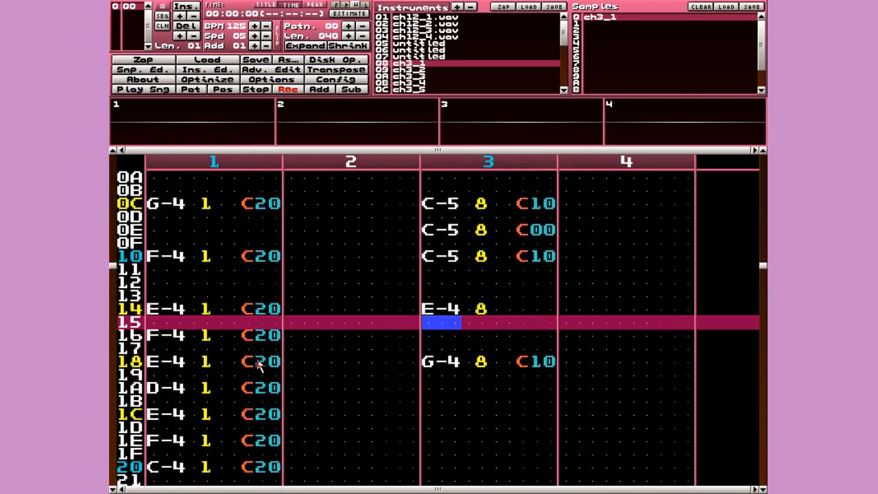
key(Right)
key(Right)
key(Up)
key(Left)
key(Left)
key(z)
key(Right)
key(Right)
key(Right)
key(Right)
key(Right)
key(Up)
key(c)
key(Up)
key(Left)
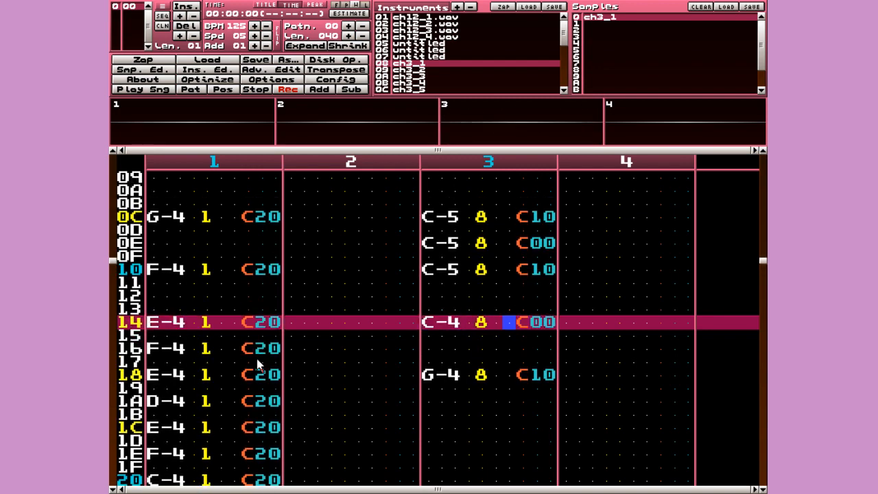
- After playing the pattern back, place E-4 with volume C00 at row 1C
key(Return)
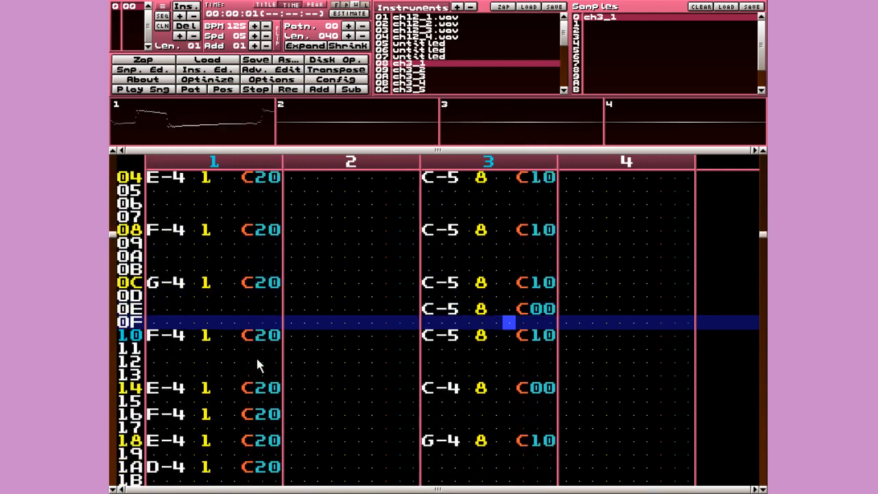
key(space)
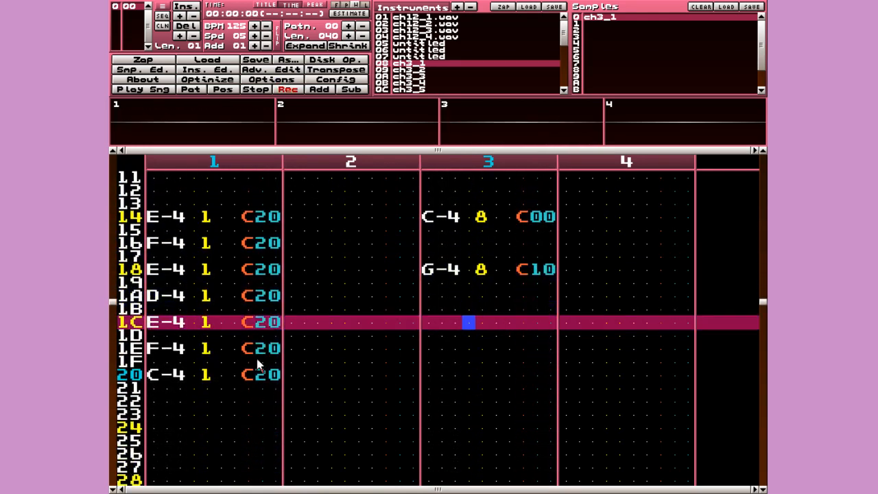
key(Left)
key(Left)
key(Right)
key(c)
key(Right)
key(Right)
key(Right)
key(Right)
key(Up)
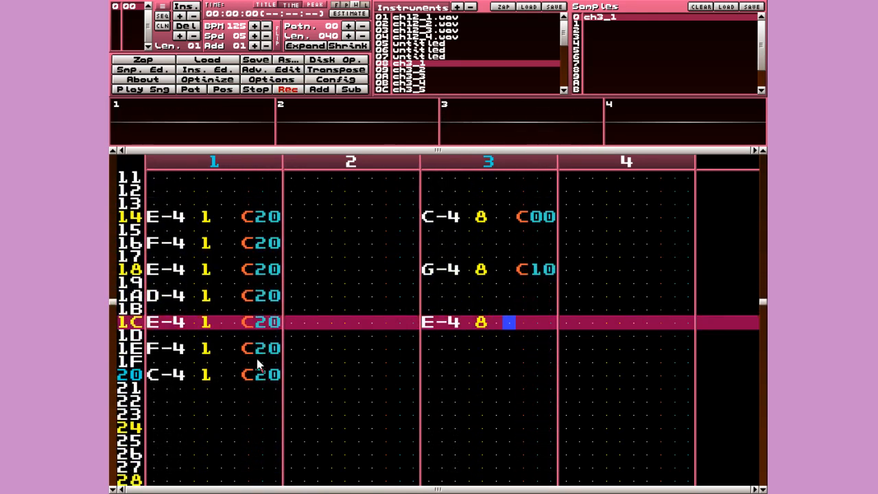
key(c)
key(Left)
key(Down)
key(Down)
key(Down)
key(Left)
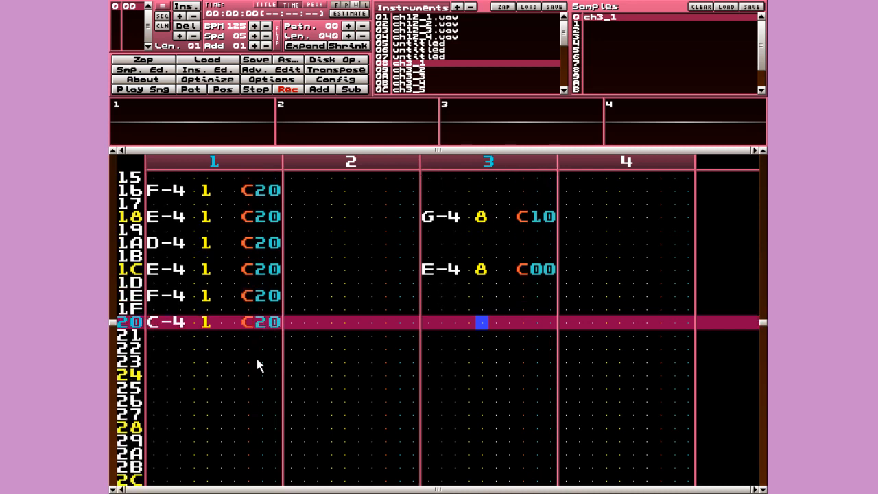
- Enter F-4 with volume effect C10 at row 20 of channel 3
key(v)
key(Up)
key(Right)
key(Right)
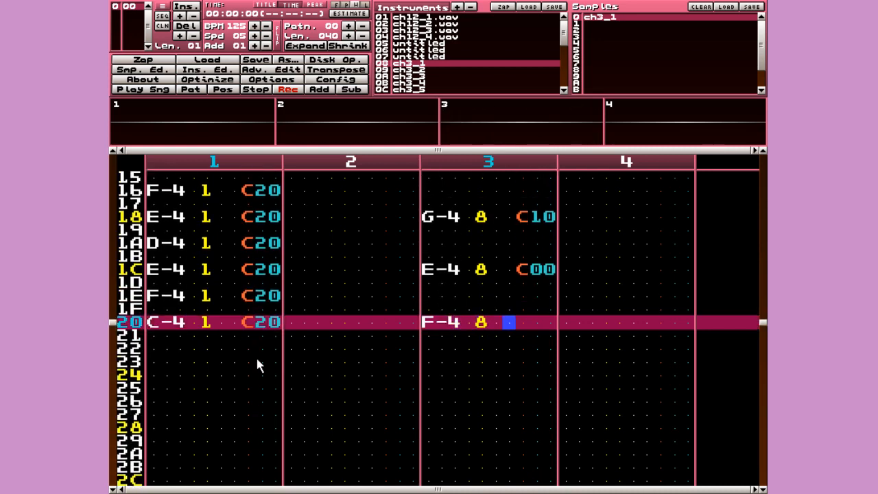
key(c)
key(Right)
text(1)
key(Down)
key(Down)
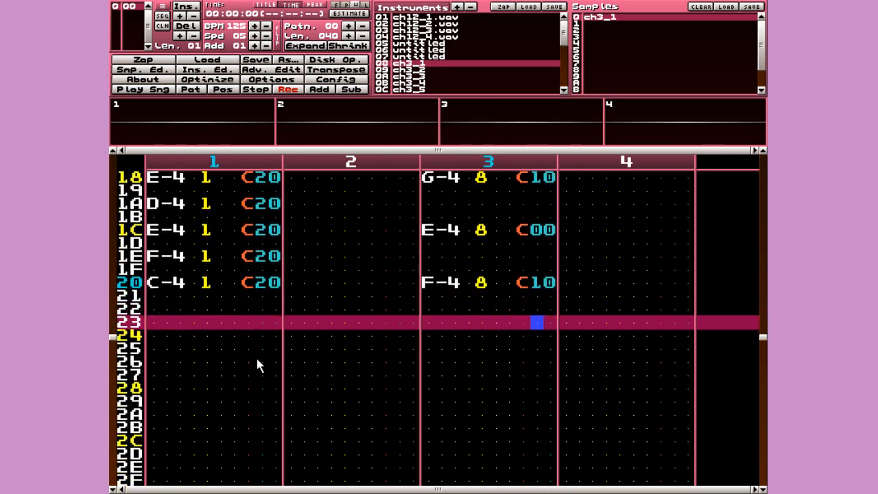
key(space)
key(Right)
key(Home)
key(Right)
key(Right)
key(Right)
key(Right)
key(Right)
key(Right)
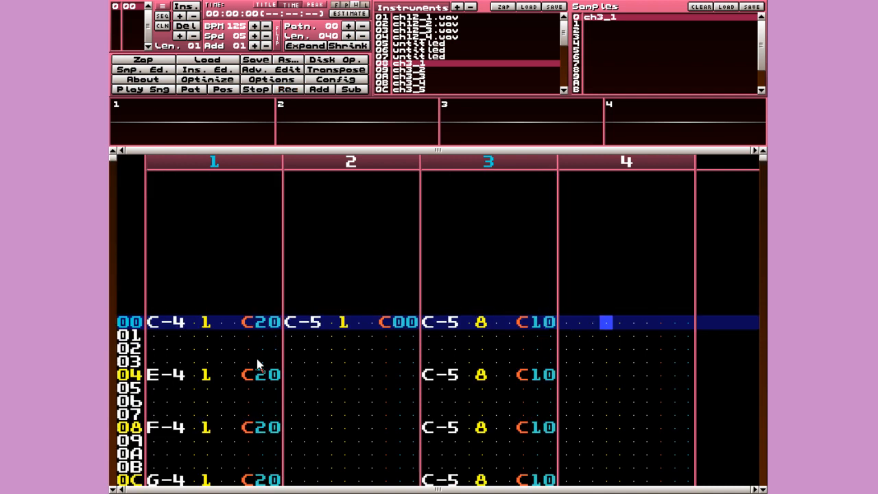
key(Right)
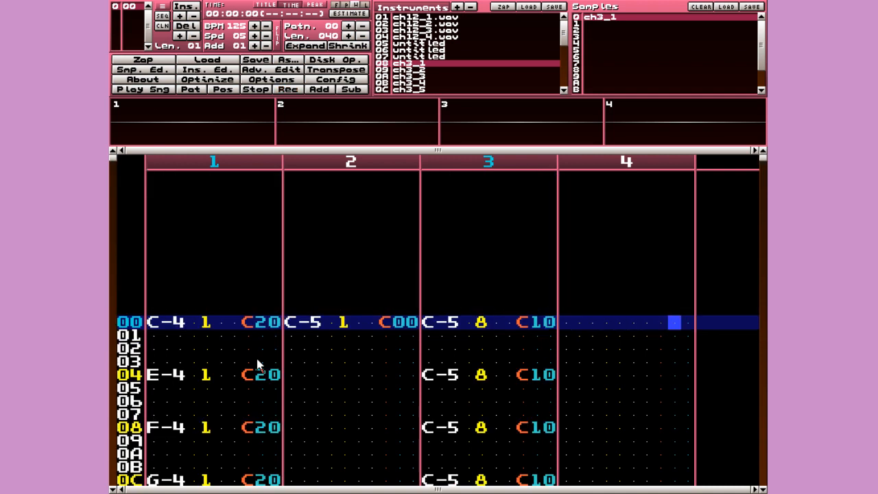
- Enter speed effect F00 in channel 4 on row 00
key(Left)
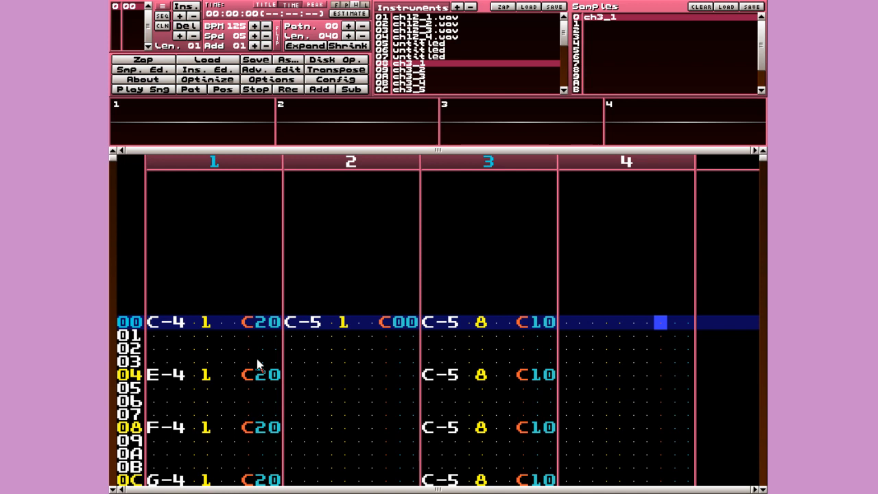
key(space)
text(f)
key(space)
key(Up)
key(Right)
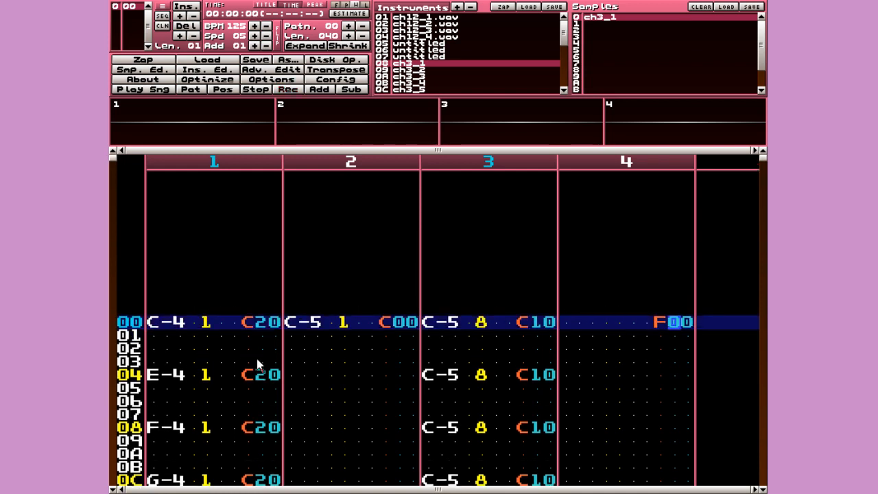
key(Left)
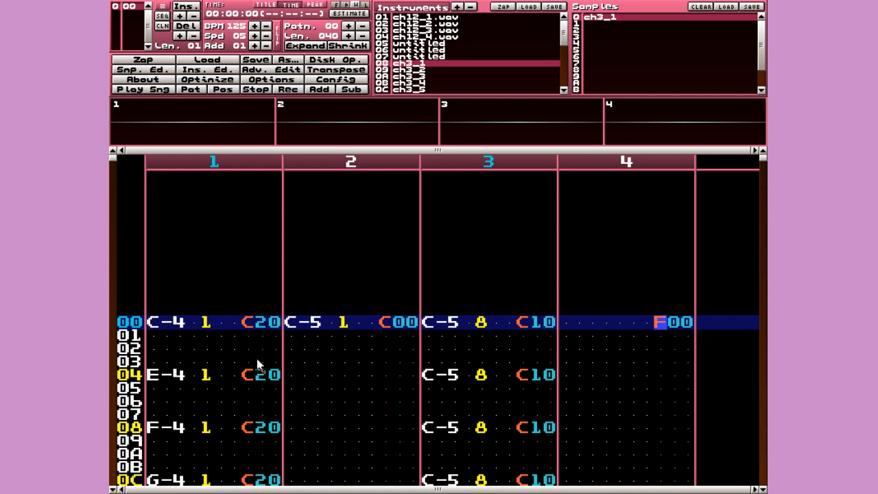
key(Left)
key(Left)
key(Left)
key(Left)
key(Left)
key(Left)
key(Left)
key(Left)
key(Left)
key(Left)
key(Left)
key(Left)
key(Left)
key(Left)
key(Left)
key(Left)
key(Left)
key(Left)
key(Left)
key(Left)
key(Left)
key(Left)
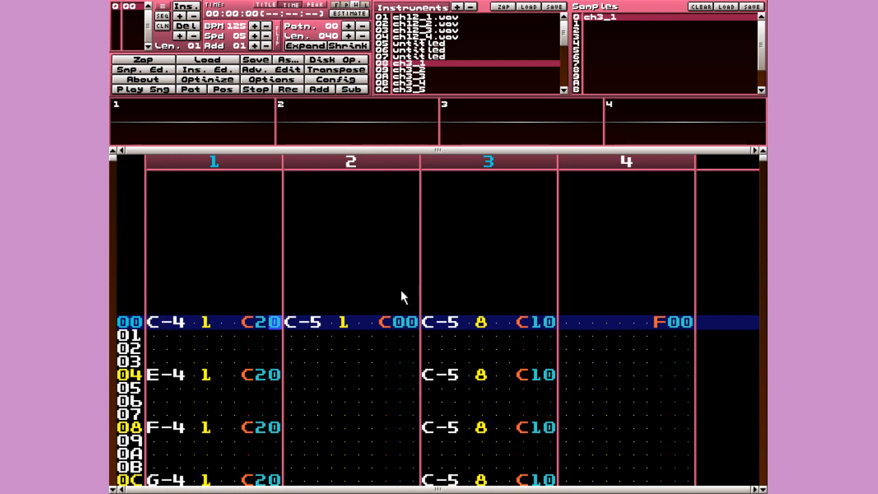
- Return to channel 4's row 00 effect value digits with edit mode on
click(590, 322)
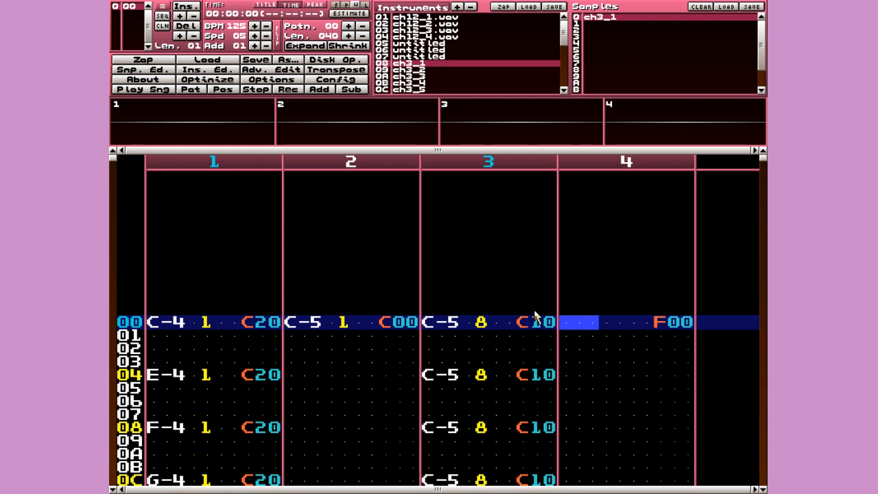
key(space)
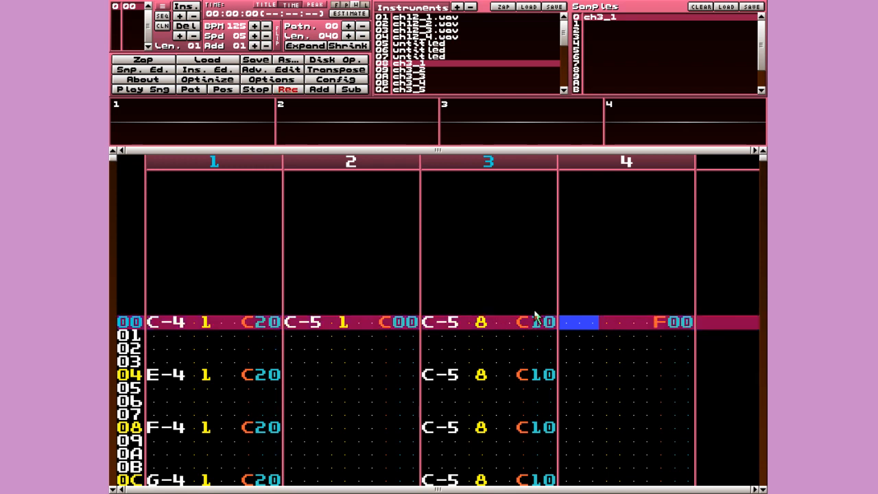
key(Right)
key(Right)
key(space)
key(Right)
key(Right)
key(Right)
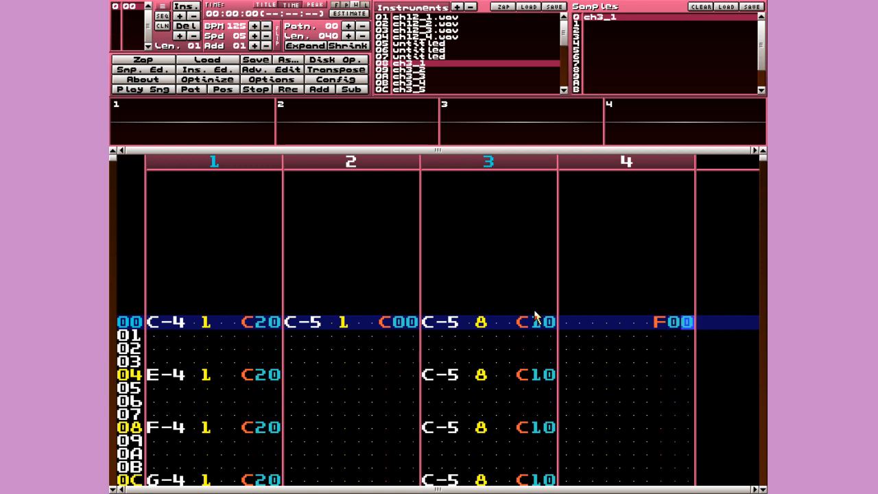
key(space)
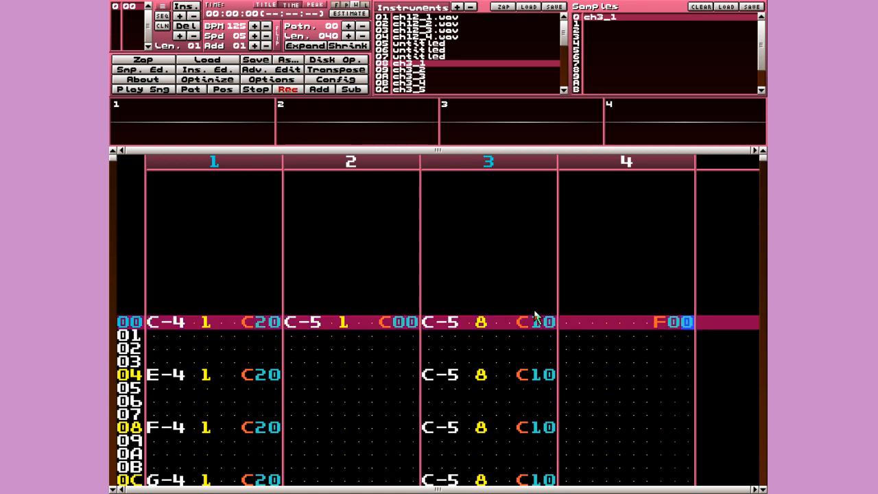
key(Left)
- Set channel 4's row 00 speed effect to F1F
text(1f)
key(Left)
key(space)
key(Up)
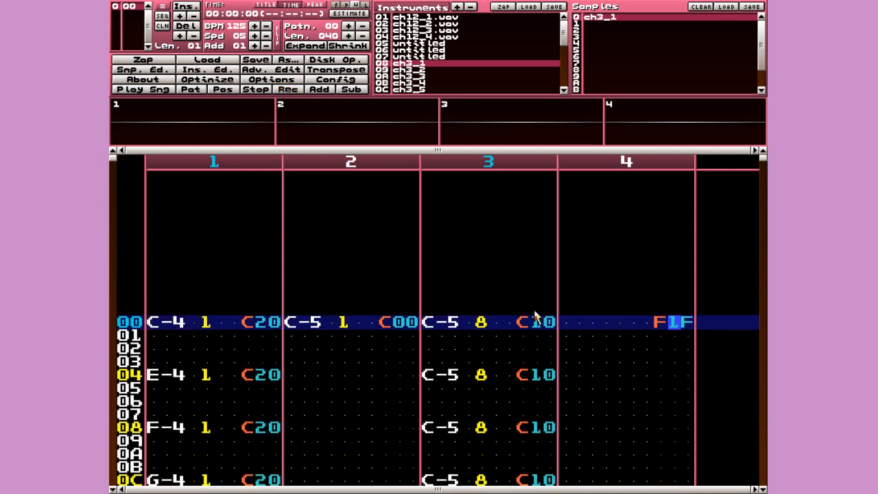
key(Right)
key(Left)
key(Right)
key(space)
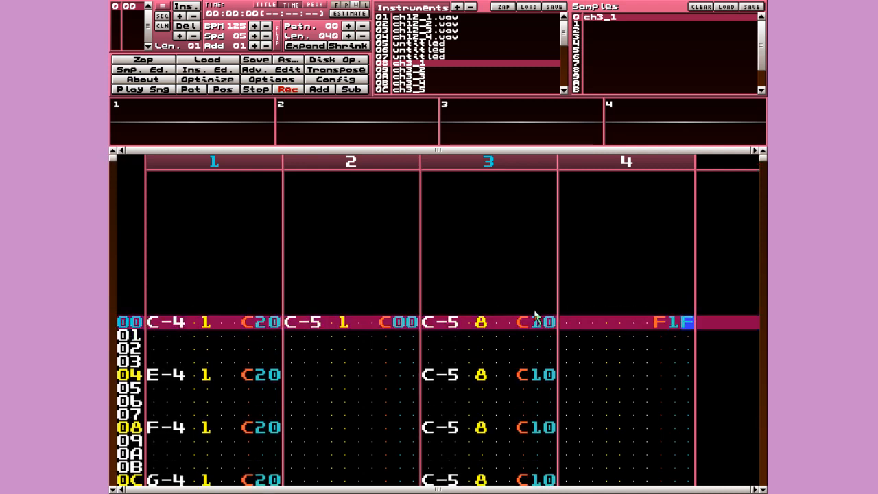
text(1)
key(Left)
key(Up)
text(0)
key(Up)
key(Right)
key(Left)
text(1)
key(Up)
key(Right)
text(f)
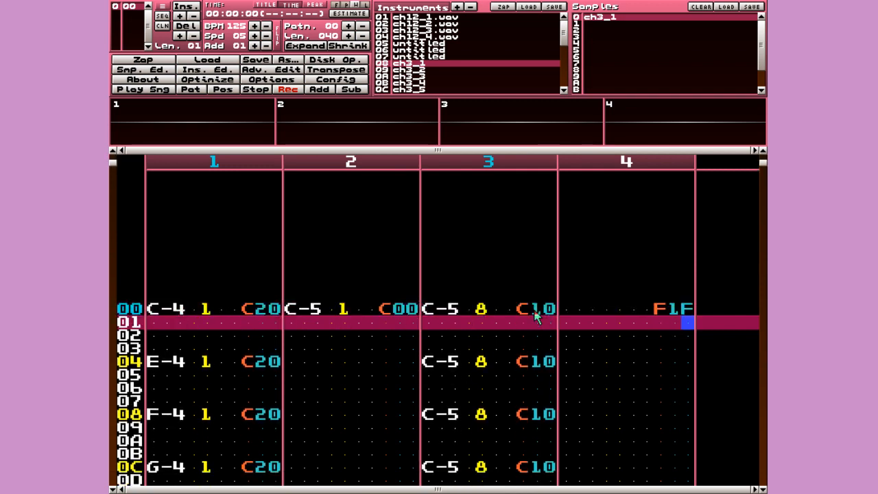
key(space)
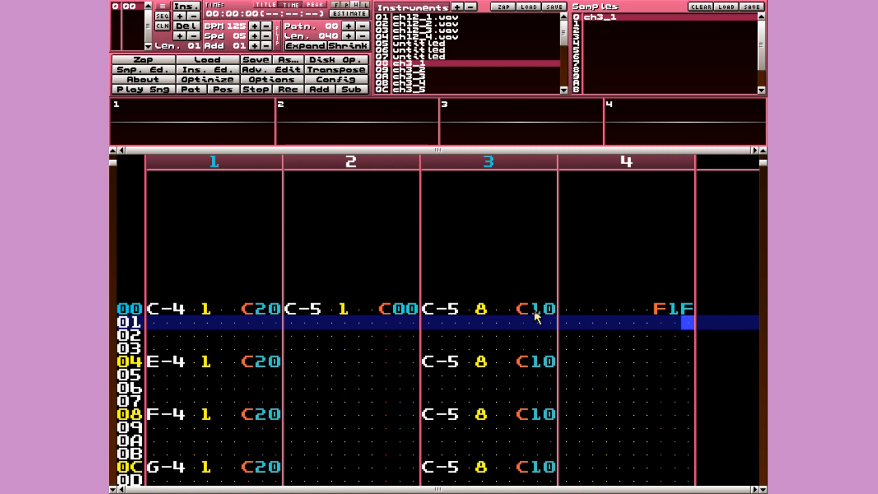
- Play the song to hear the F1F speed, then stop playback
key(Left)
key(Up)
key(Down)
key(Up)
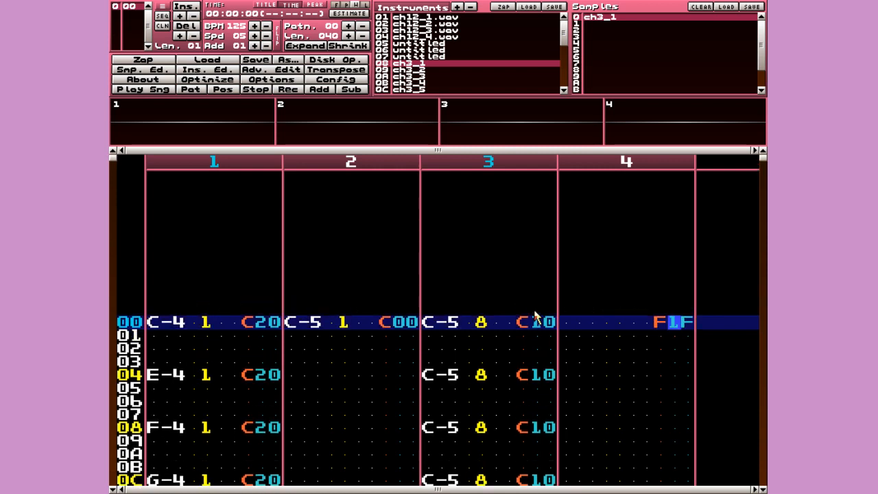
key(Control_R)
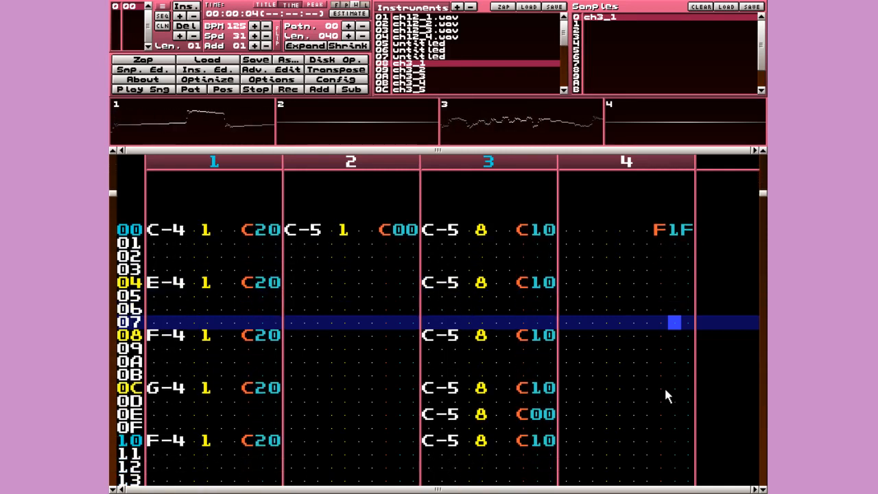
key(space)
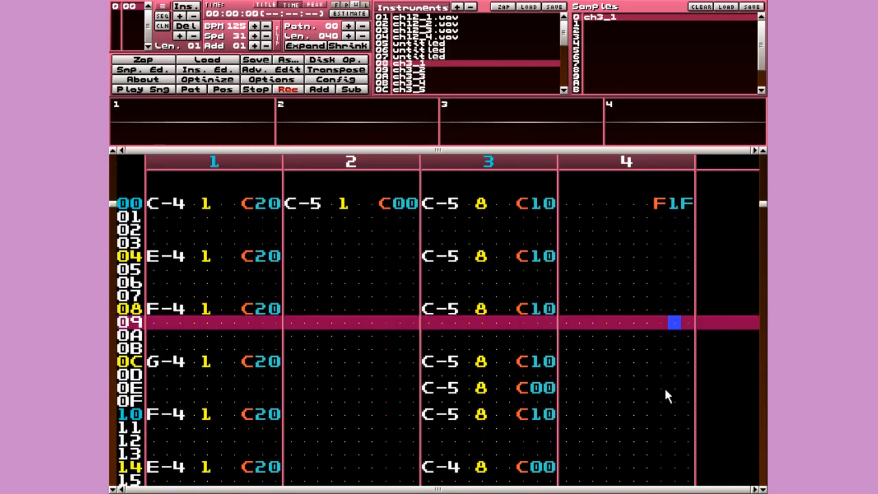
key(space)
key(Up)
key(Up)
key(Up)
key(Up)
key(Up)
key(Up)
key(Up)
key(Up)
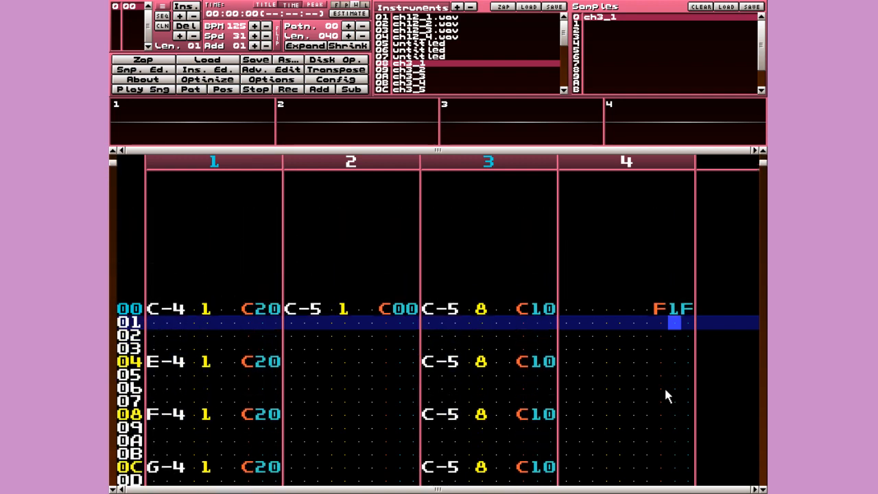
- Scroll through channel 4's opening rows and return to the row 00 effect
key(Left)
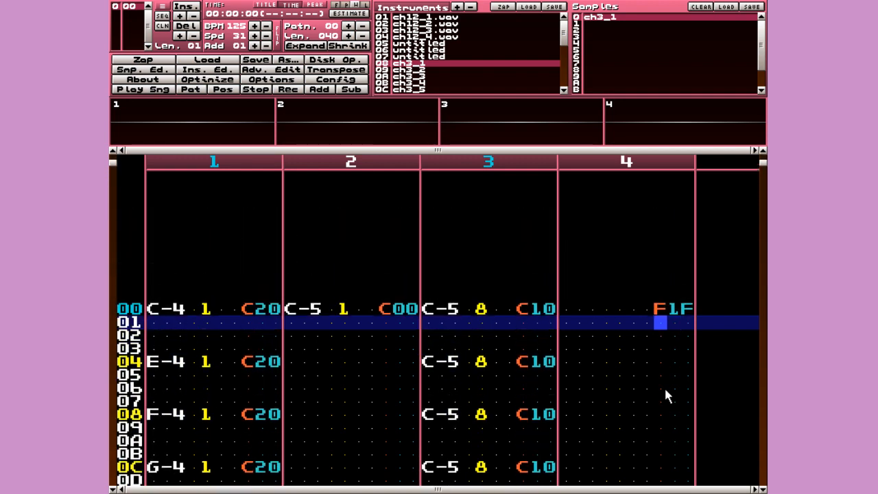
key(Down)
key(Down)
key(Up)
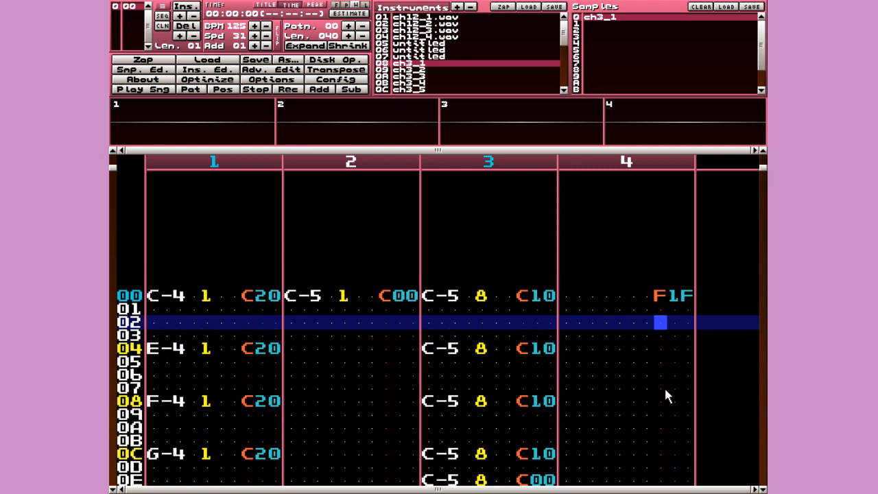
key(Up)
key(Up)
key(Right)
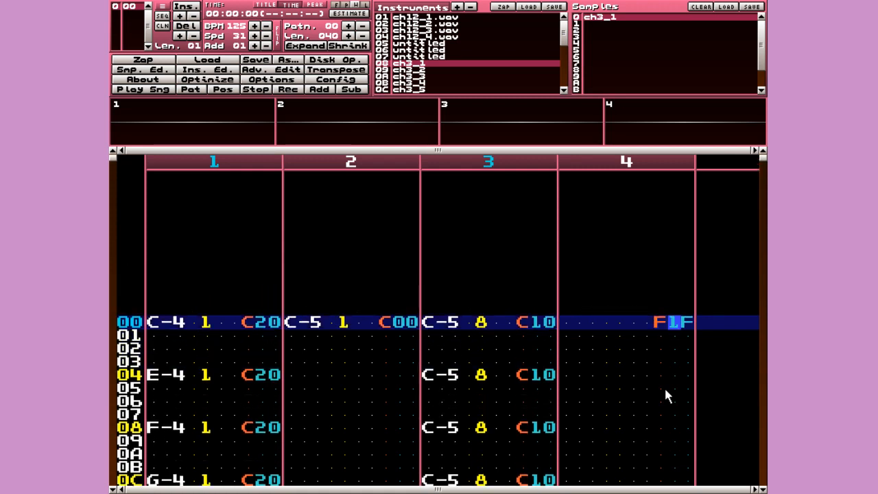
key(Left)
key(Down)
key(Down)
key(Down)
key(Down)
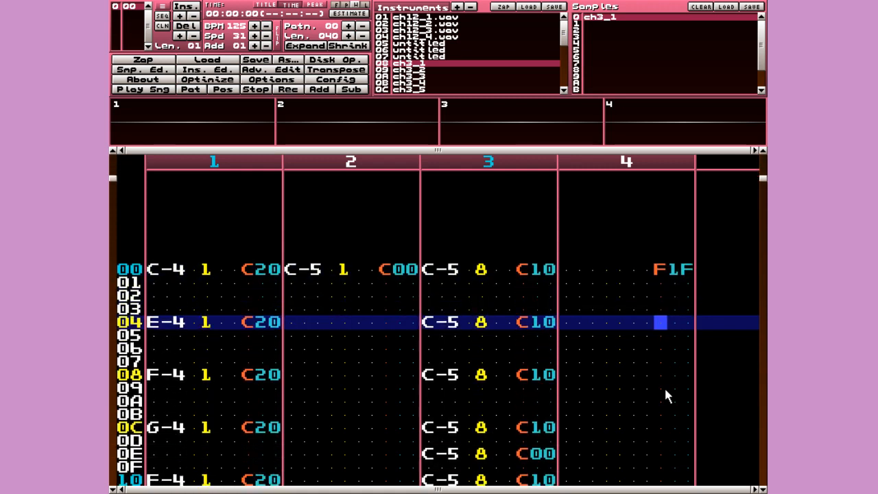
key(Down)
key(Down)
key(Down)
key(Down)
key(Down)
key(Down)
key(Down)
key(Down)
key(Down)
key(Down)
key(Down)
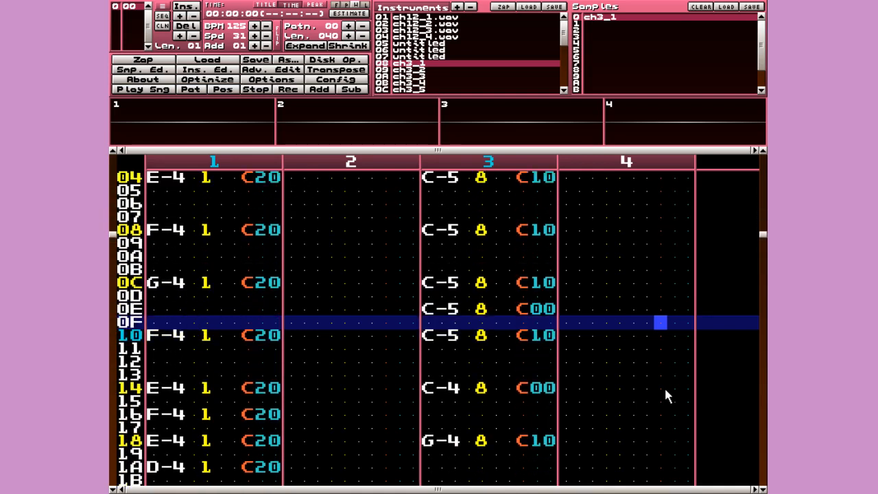
key(Up)
key(Up)
key(Up)
key(Up)
key(Up)
key(Up)
key(Up)
key(Up)
key(Up)
key(Up)
key(Up)
key(Up)
key(Up)
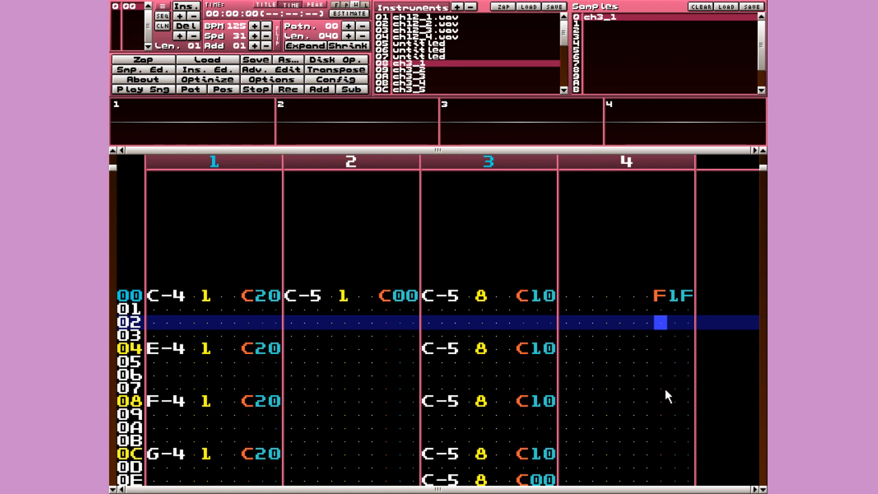
key(Up)
key(Up)
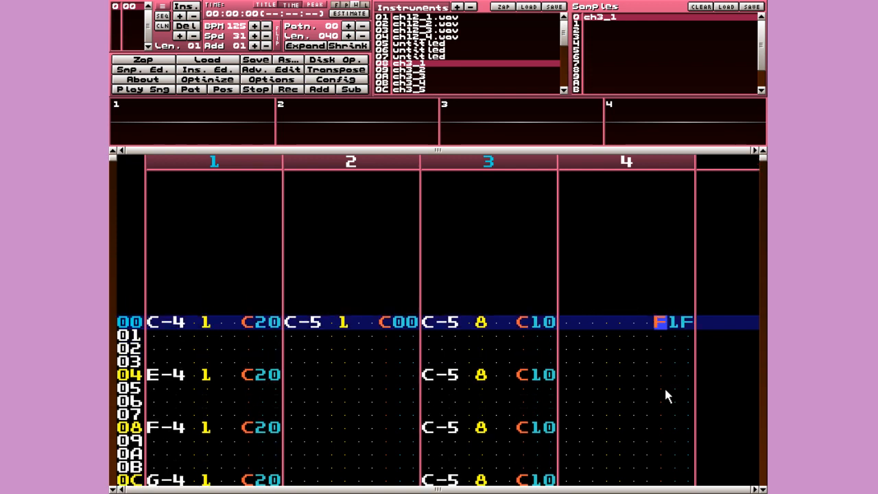
key(Right)
key(Right)
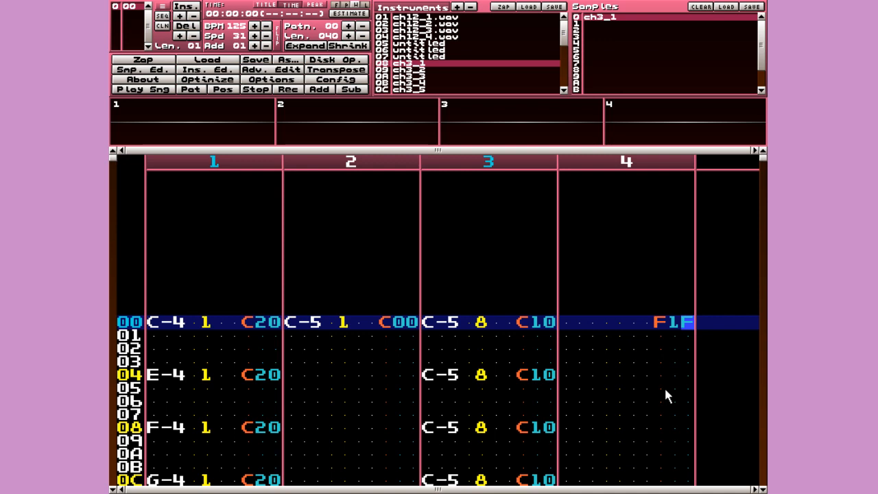
- Change the effect's middle digit to 0 so row 00 reads F0F
key(space)
key(Left)
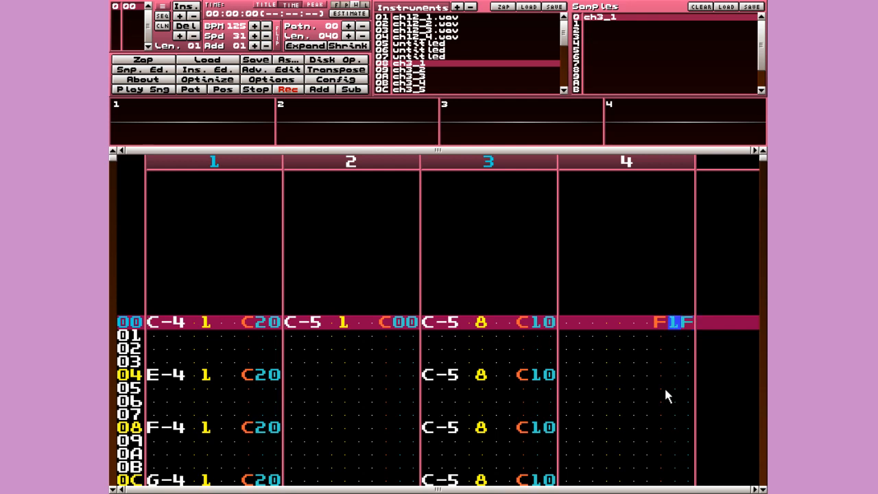
key(F11)
key(Home)
key(Right)
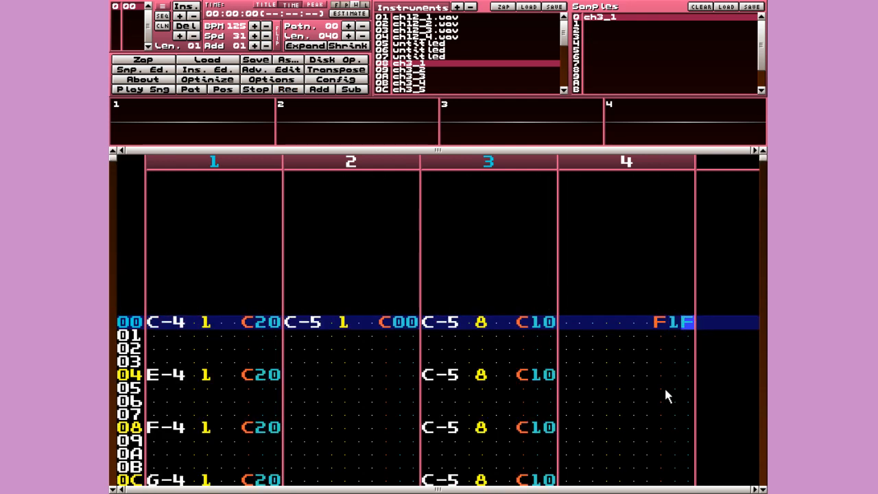
key(space)
key(Left)
text(0)
key(Up)
key(Right)
key(space)
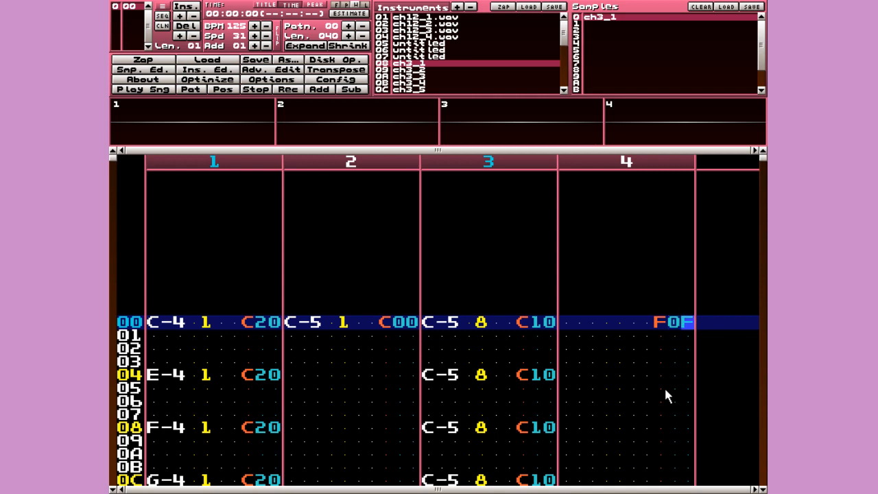
- Confirm F0F on row 00 and play the song at that speed
key(space)
text(0)
key(Up)
text(f)
key(Up)
key(space)
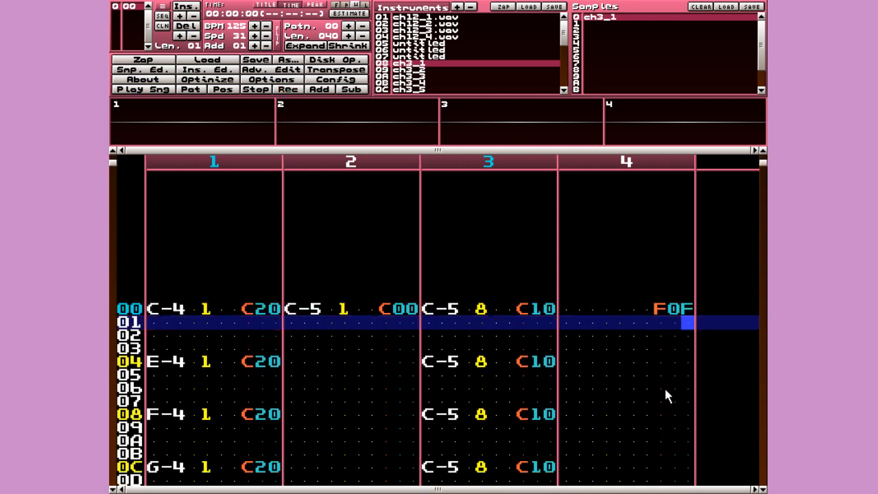
key(Return)
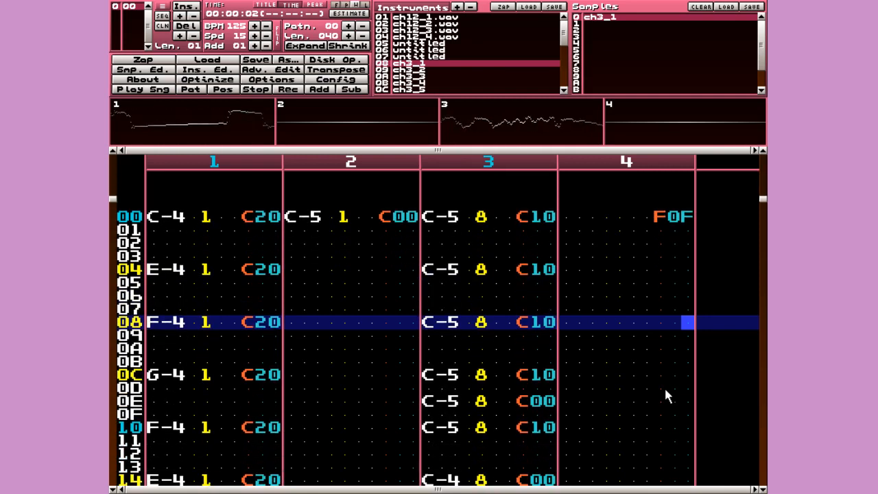
key(space)
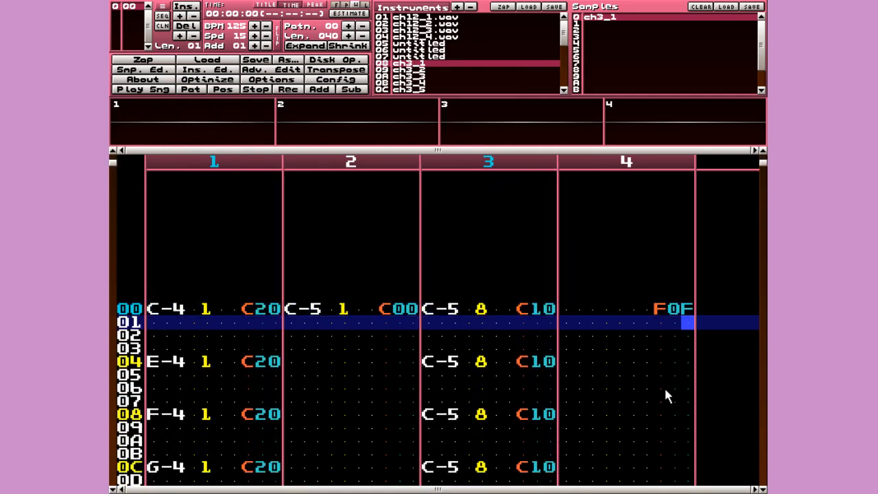
- Try speeds F0C and F0A, playing the song after each
key(space)
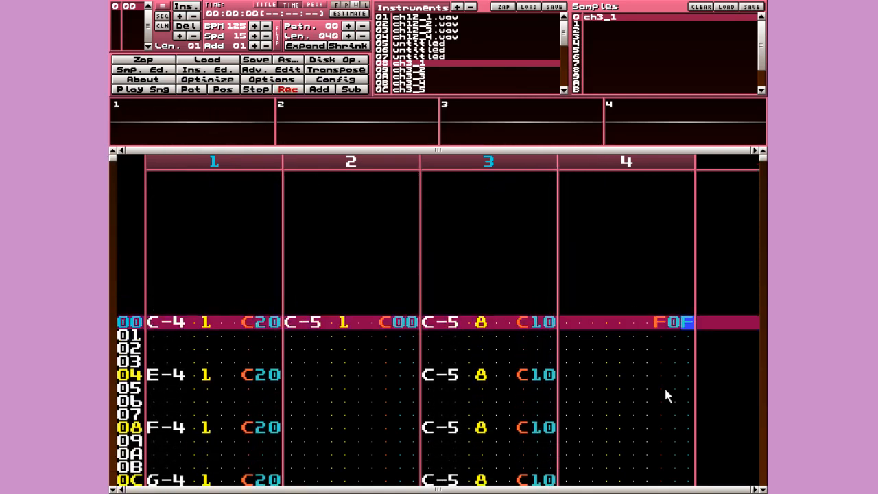
text(c)
key(space)
key(Return)
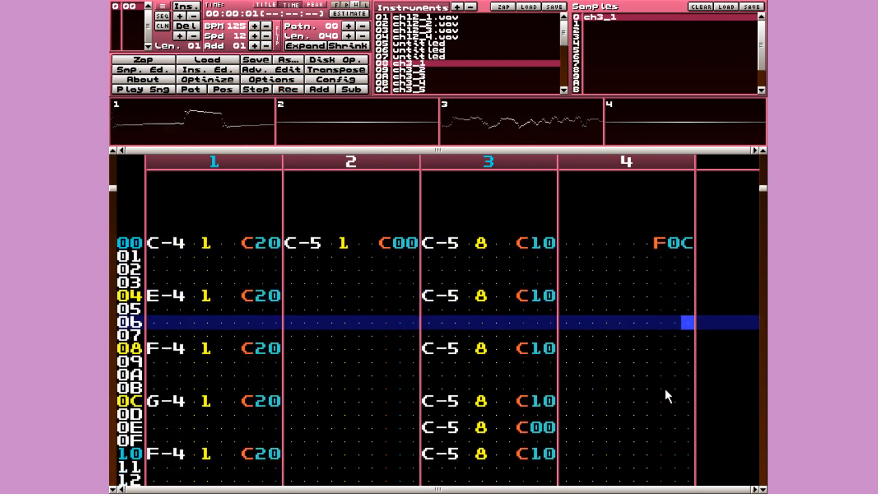
key(space)
text(a)
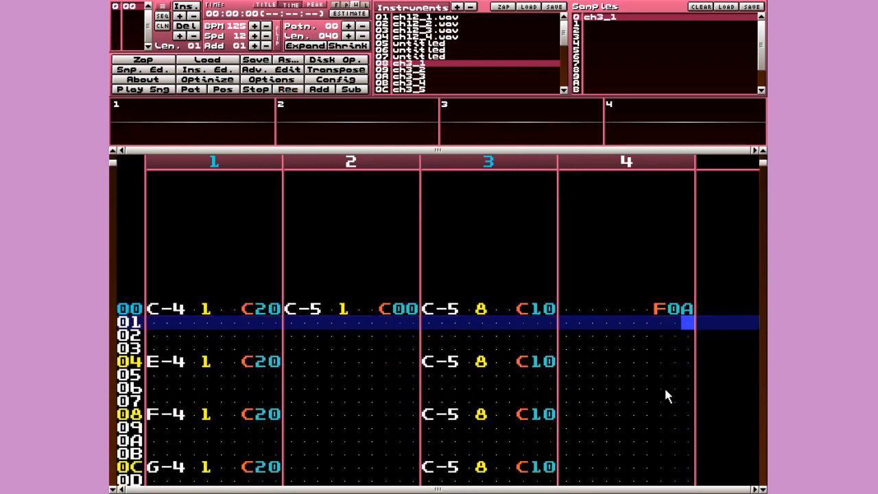
key(Return)
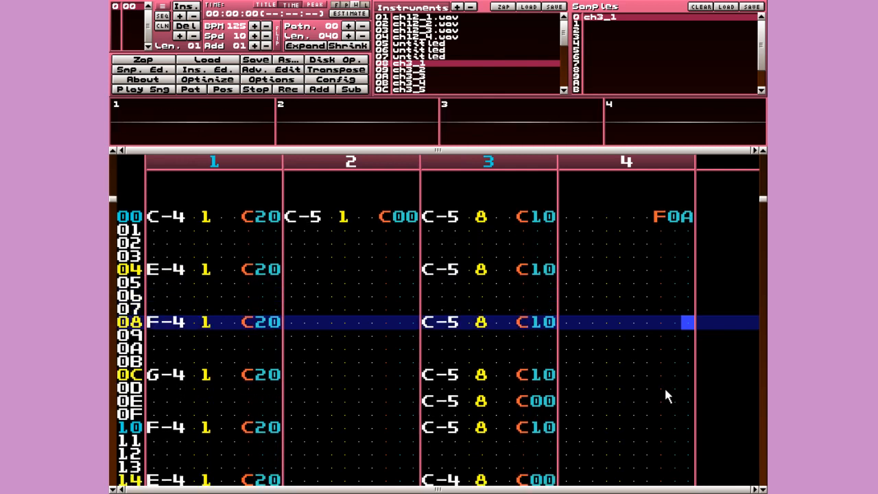
key(space)
- Set the row 00 speed effect to F07 and play the faster song
key(Left)
key(space)
text(0)
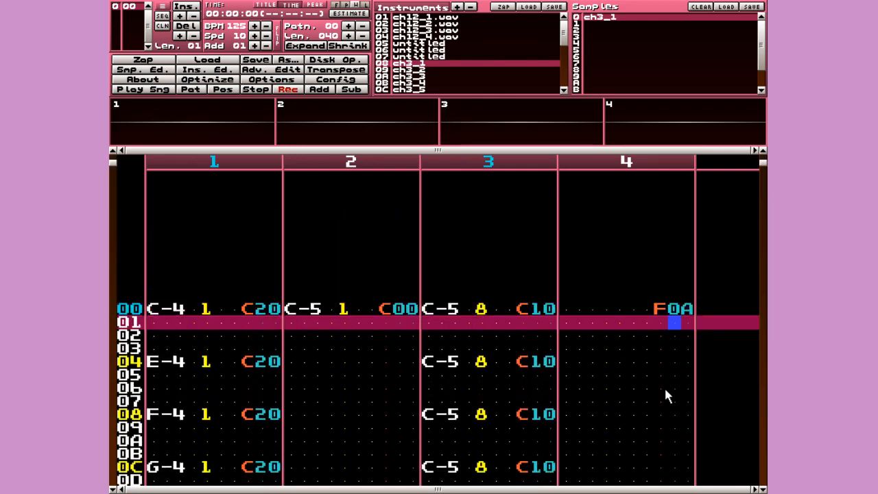
key(Up)
key(Right)
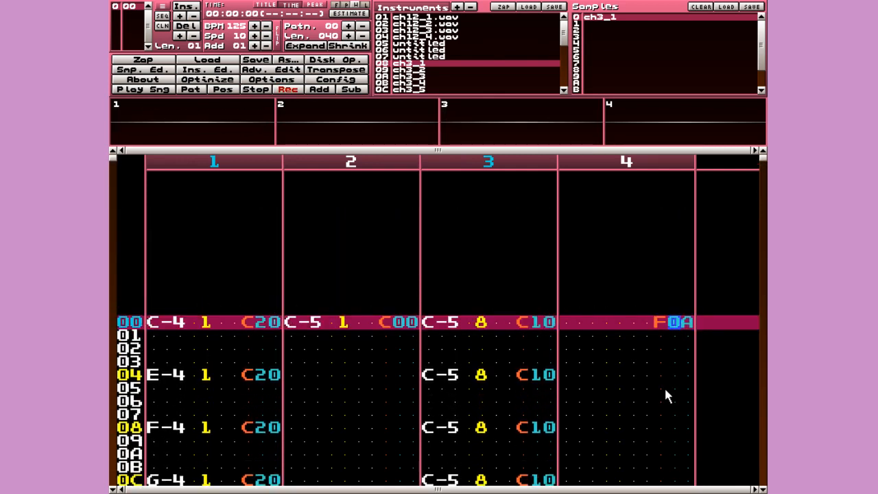
text(7)
key(space)
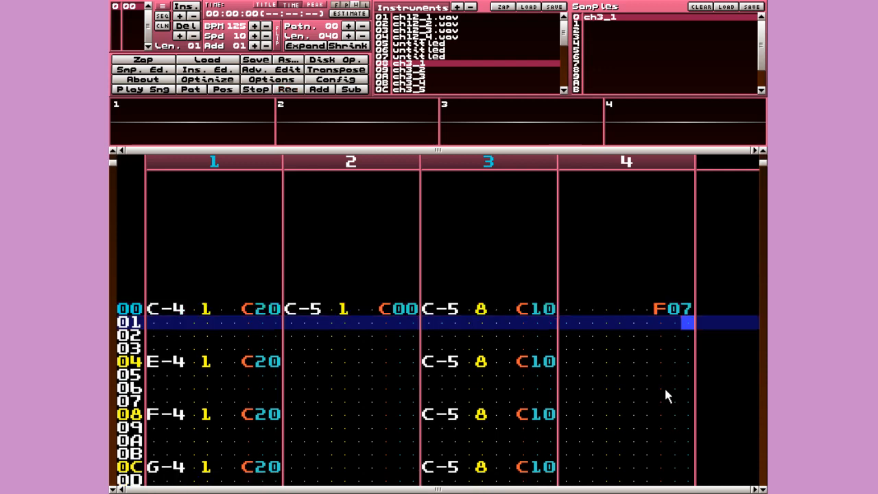
key(Return)
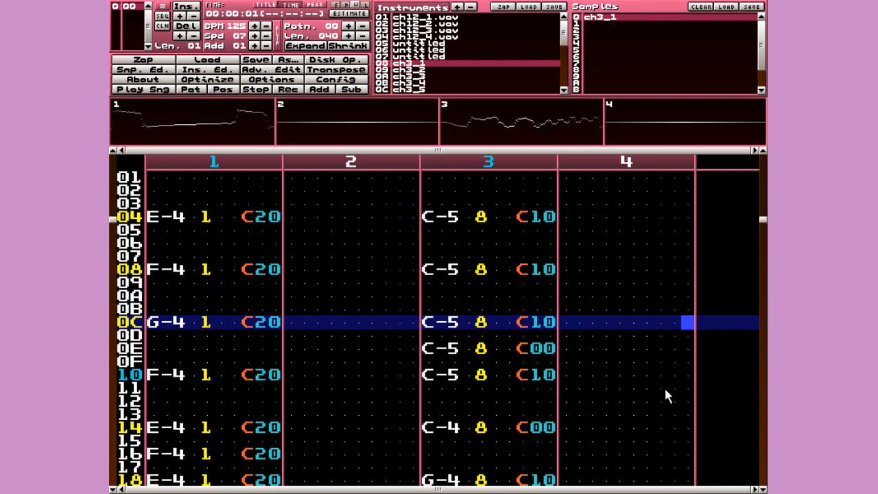
key(Left)
key(Left)
key(Left)
key(Left)
key(Left)
key(Left)
key(Left)
key(Left)
key(Left)
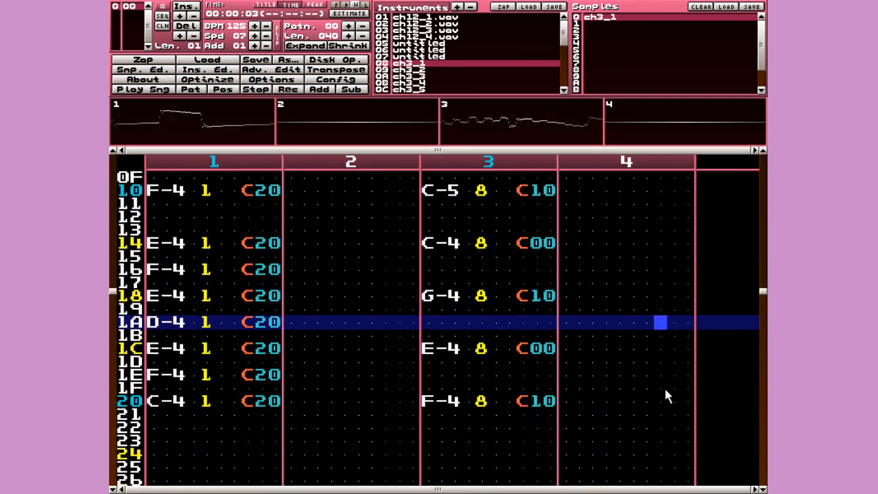
key(space)
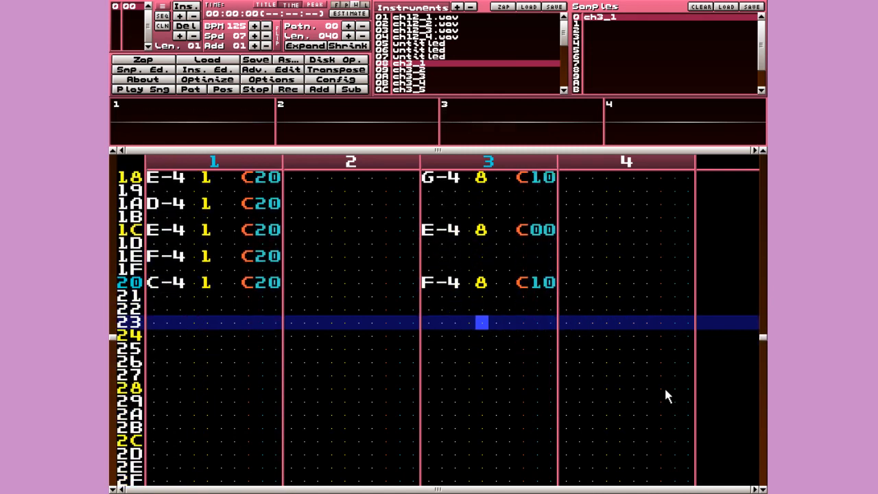
- In edit mode, enter an F-4 note at row 24 of channel 3
key(Down)
key(Left)
key(space)
key(q)
key(Up)
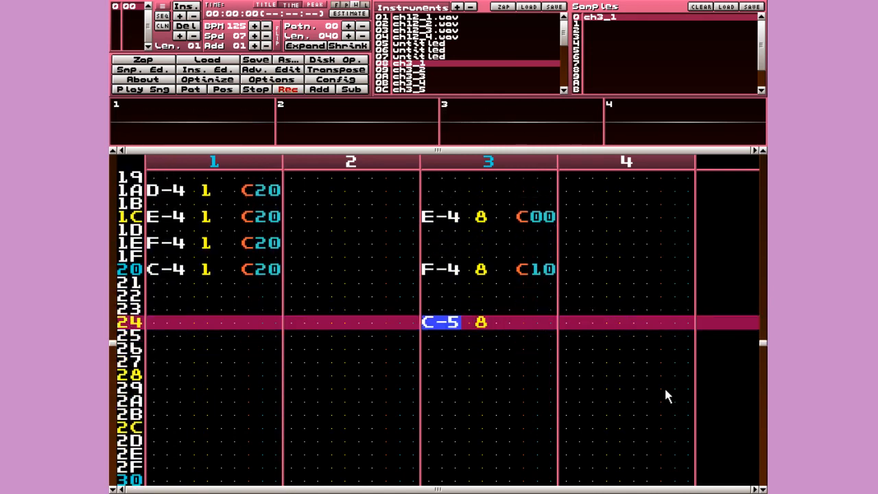
key(c)
key(Up)
key(v)
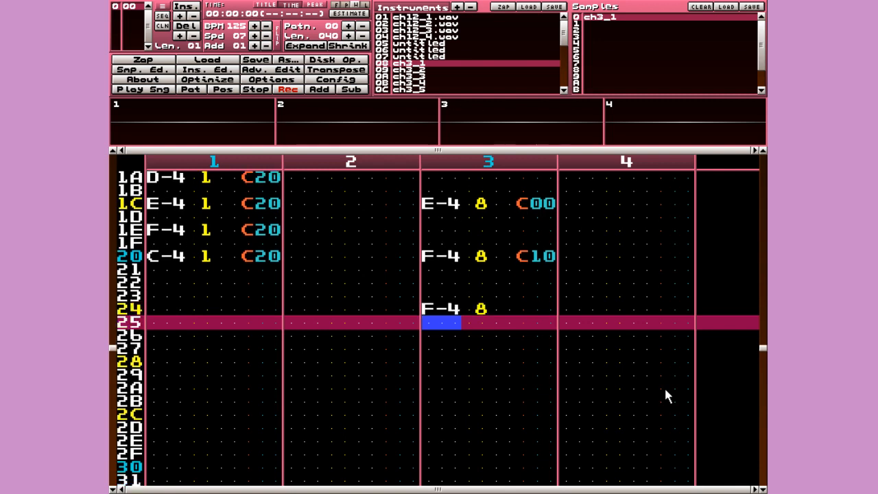
key(Up)
key(Right)
key(Right)
key(c)
key(Up)
- Give rows 24 and 28 C10 volume effects and put an F-4 note at row 28
key(Right)
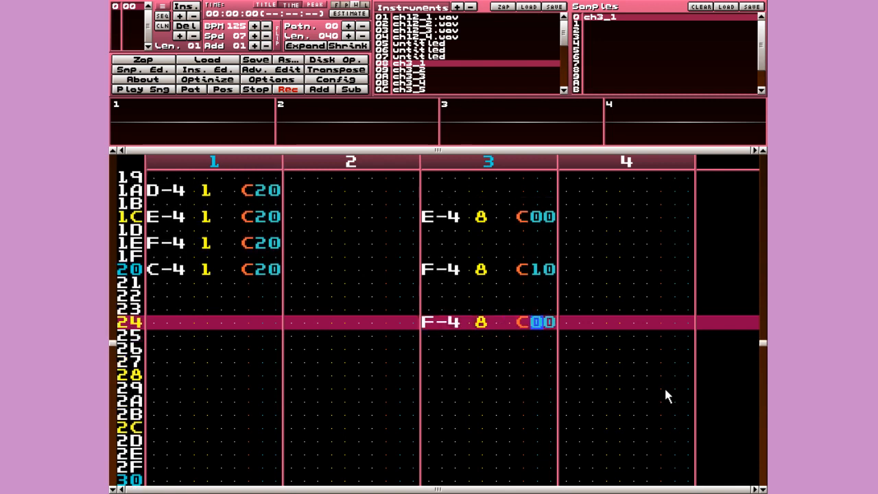
key(1)
key(Left)
key(Down)
key(Down)
key(Down)
key(Up)
key(Down)
key(c)
key(Up)
key(Right)
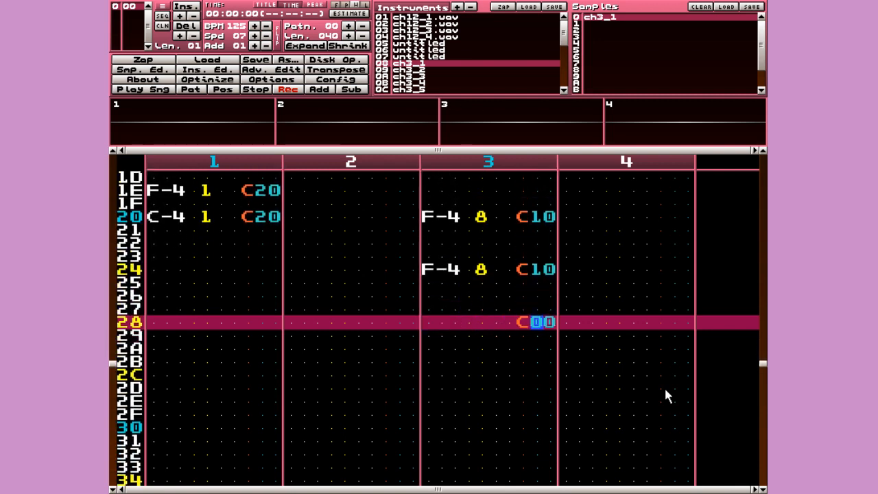
key(1)
key(Left)
key(Left)
key(Left)
key(Left)
key(Left)
key(Left)
key(Up)
key(c)
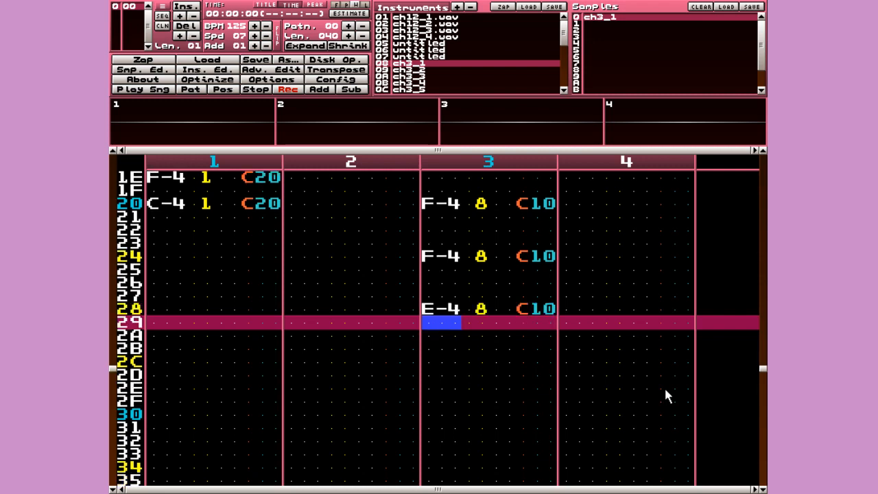
key(Up)
key(v)
- Move down past row 2C and enter a G-4 accompaniment note in channel 3
key(Right)
key(Right)
key(Down)
key(Down)
key(Right)
key(Right)
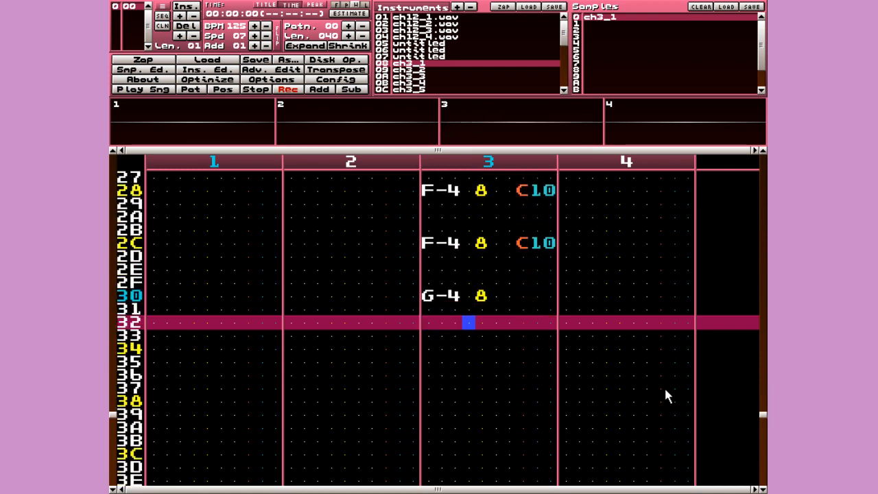
key(Up)
key(Up)
key(n)
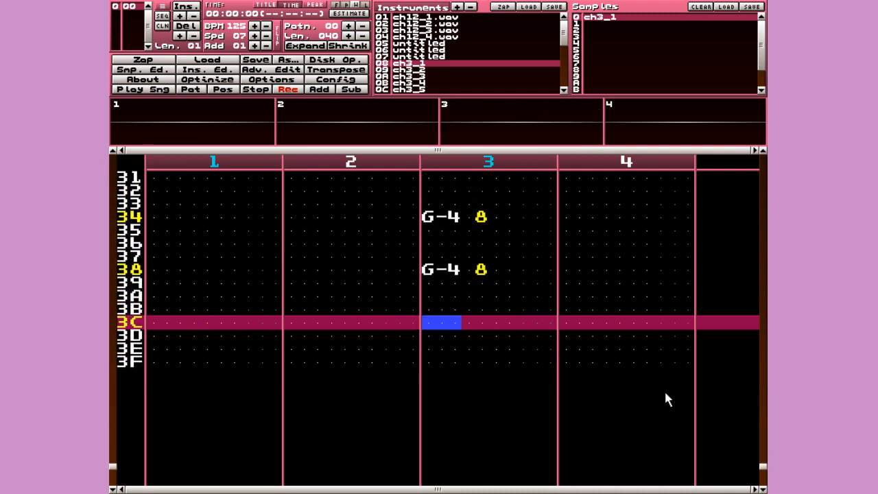
- Set C10 volume effects on channel 3 at rows 30 and 34
key(Up)
key(Up)
key(Up)
key(Up)
key(Up)
key(Up)
key(Up)
key(Up)
key(Up)
key(Up)
key(Up)
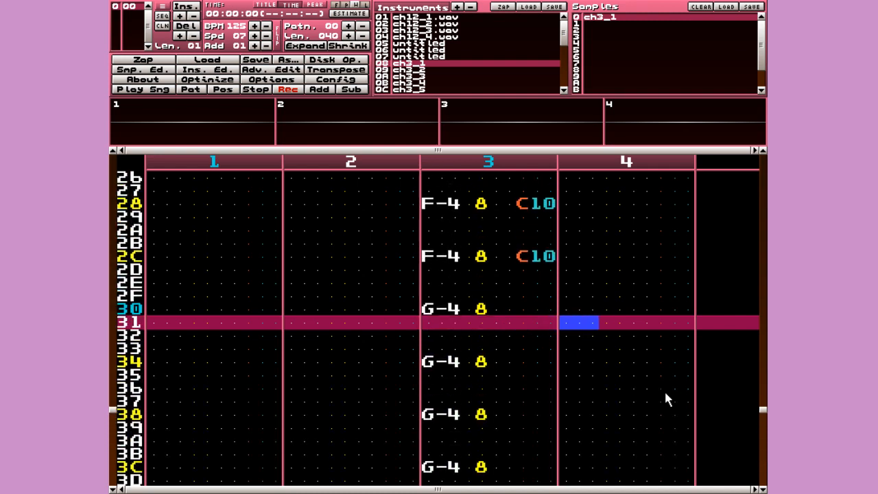
key(Left)
key(Left)
key(1)
key(Left)
key(Down)
key(Down)
key(Down)
key(c)
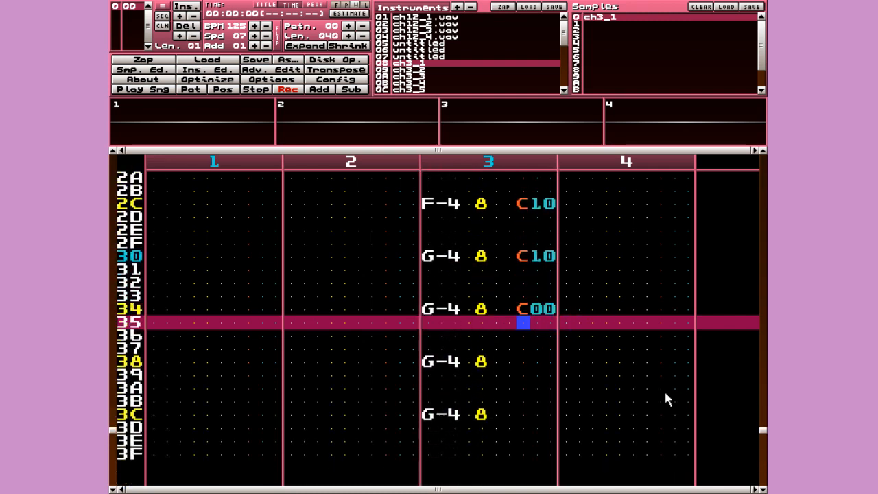
key(Up)
key(Up)
key(Right)
key(Down)
key(1)
key(Up)
key(Left)
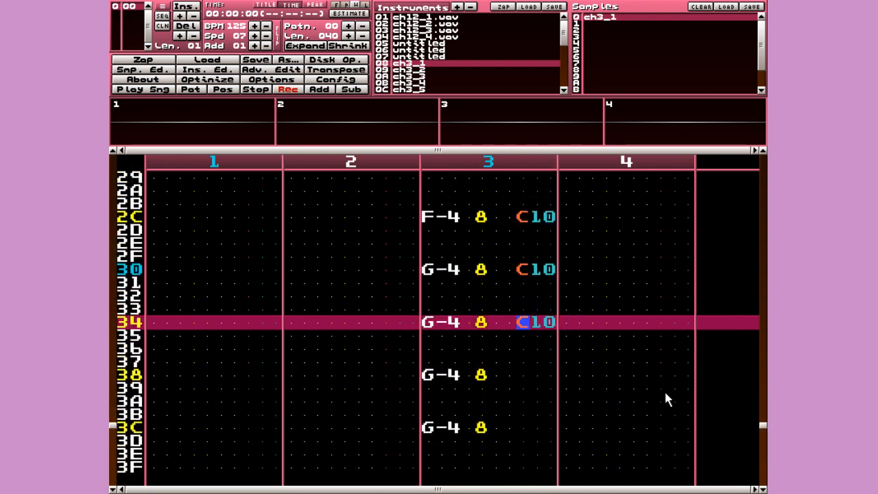
- Add silencing C00 volume effects at rows 32 and 2E of channel 3
key(Down)
key(Down)
key(Up)
key(Up)
key(Up)
key(Up)
key(c)
key(Up)
key(Right)
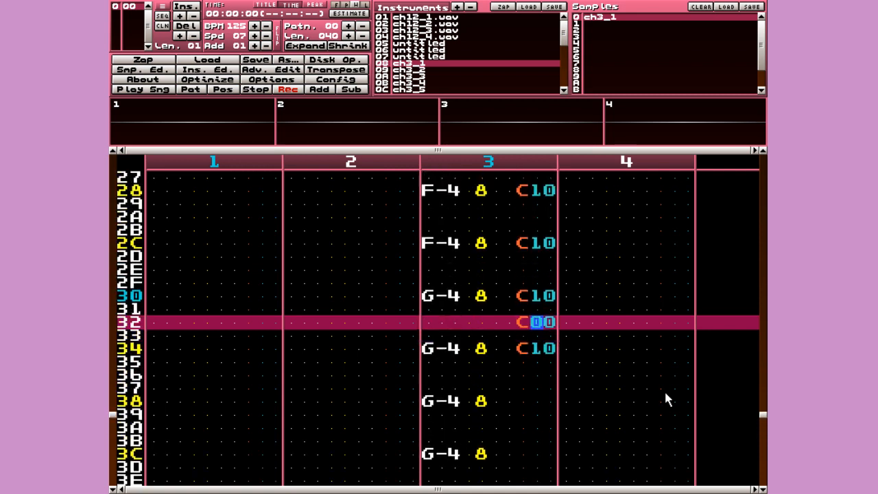
key(Down)
key(Left)
key(Down)
key(Left)
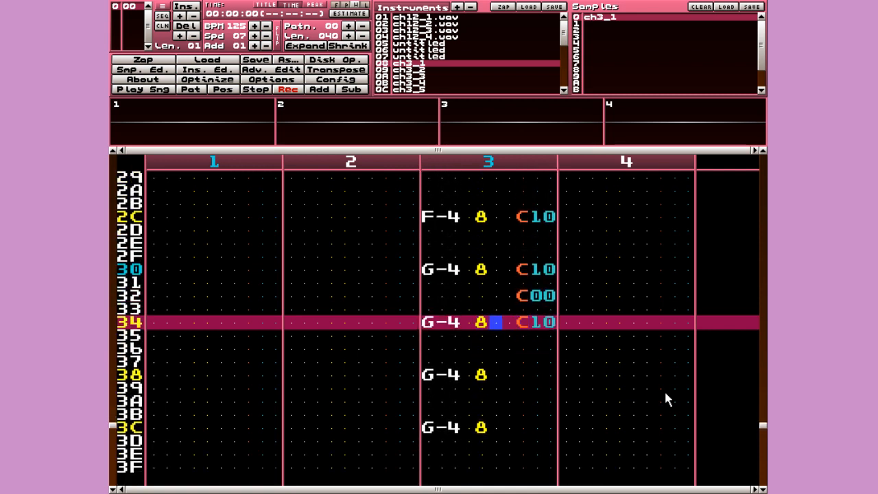
key(Up)
key(Up)
key(Up)
key(Up)
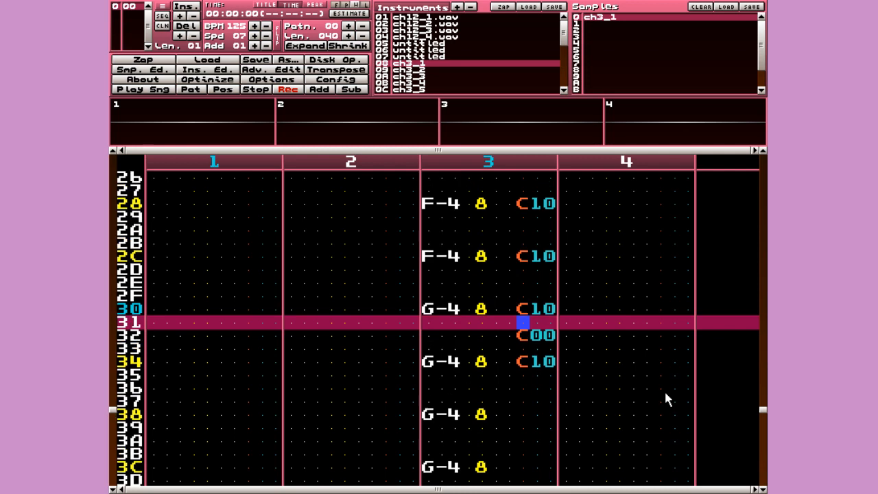
key(c)
- Add C00 effects at rows 2A, 26 and 22, then play the song from the start
key(Up)
key(Up)
key(Up)
key(Up)
key(Up)
key(c)
key(Up)
key(Up)
key(Up)
key(Up)
key(Up)
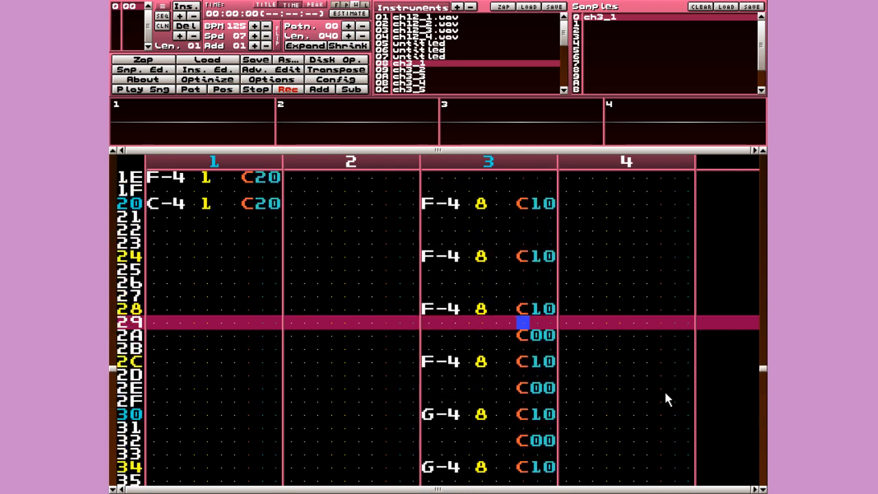
key(c)
key(Up)
key(Up)
key(Up)
key(Up)
key(Up)
key(c)
key(Up)
key(Up)
key(Up)
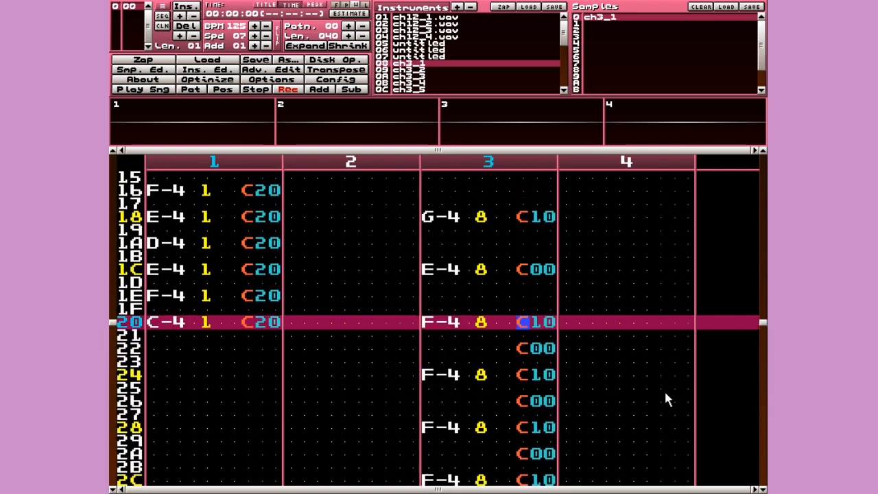
key(Down)
key(Down)
key(Control_R)
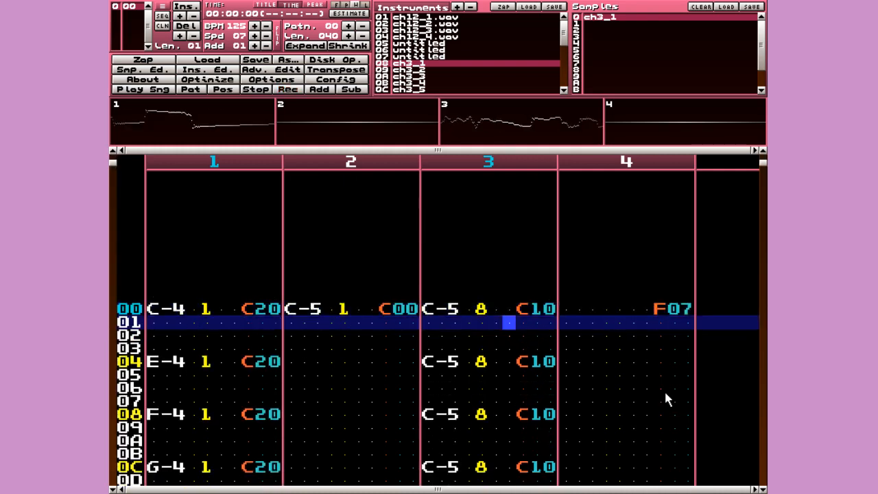
- Delete channel 3's C-5 note at row 0E and replay the song
key(space)
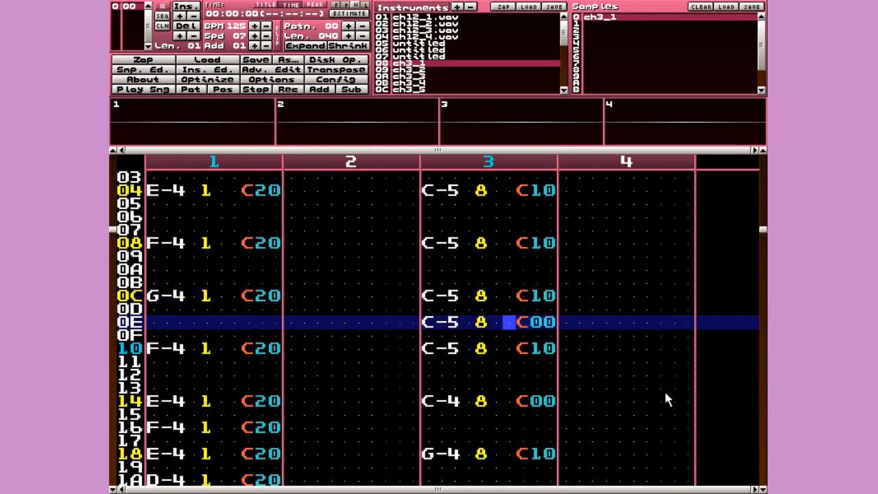
key(Left)
key(Left)
key(space)
key(Delete)
key(space)
key(Control_R)
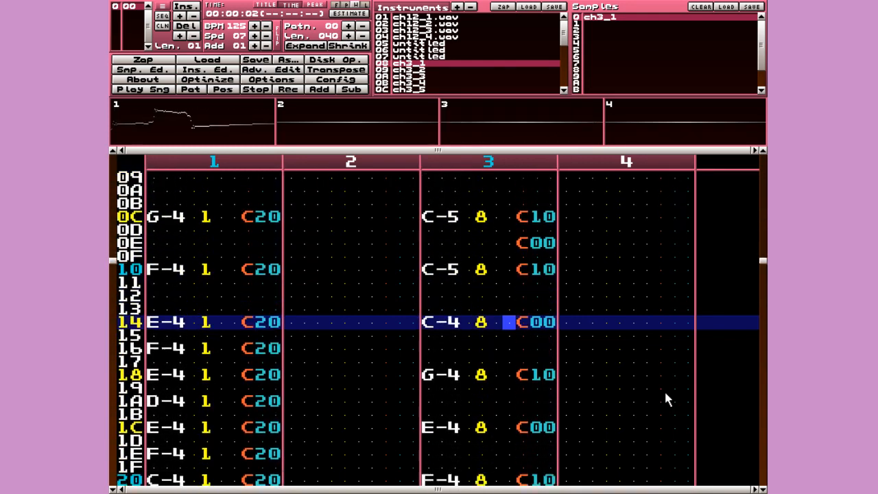
- Delete channel 3's E-4 note at row 1C and replay the song
key(space)
key(Up)
key(Up)
key(Left)
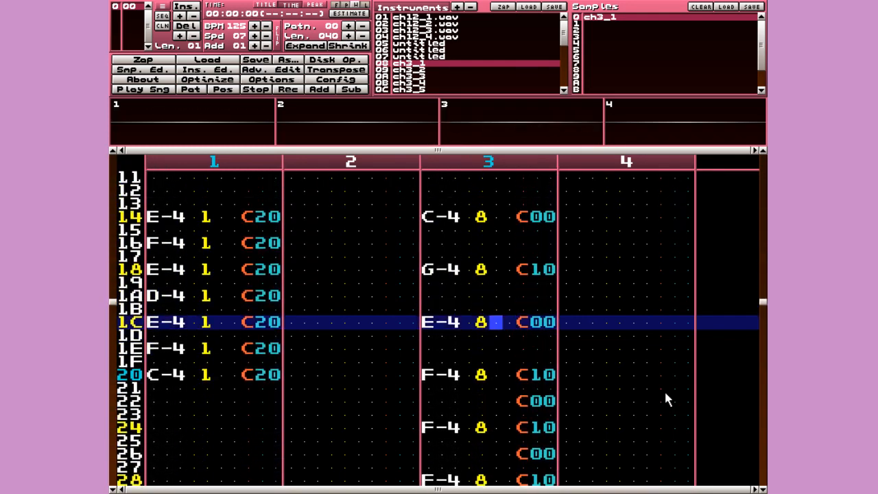
key(Left)
key(space)
key(Delete)
key(Up)
key(Up)
key(Up)
key(Up)
key(Up)
key(Up)
key(Up)
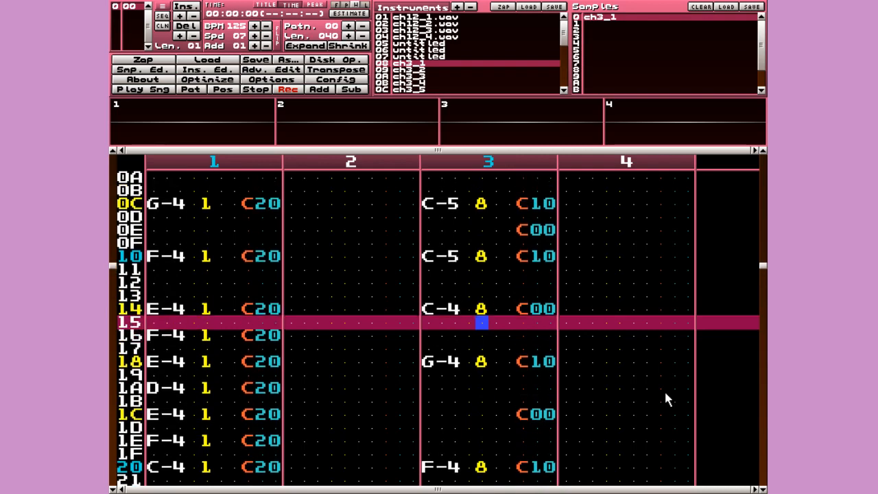
key(space)
key(Return)
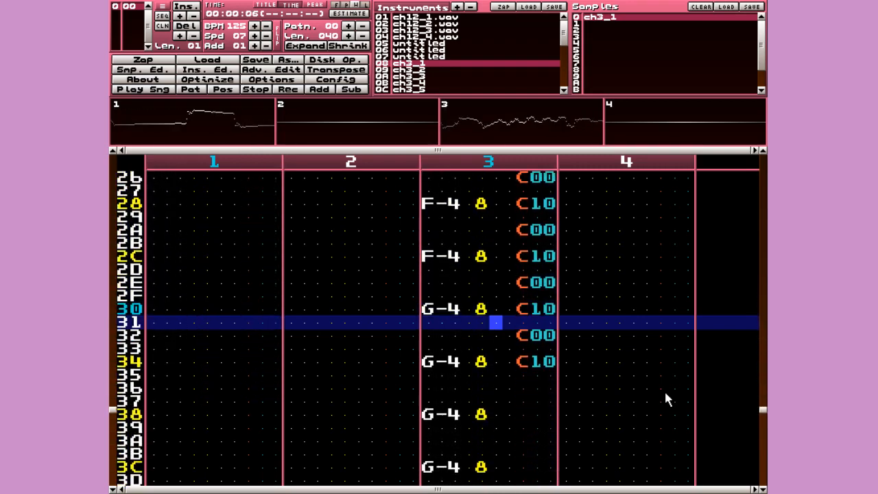
- Change channel 3's effects at rows 38 and 3C to C10
key(space)
key(Right)
key(space)
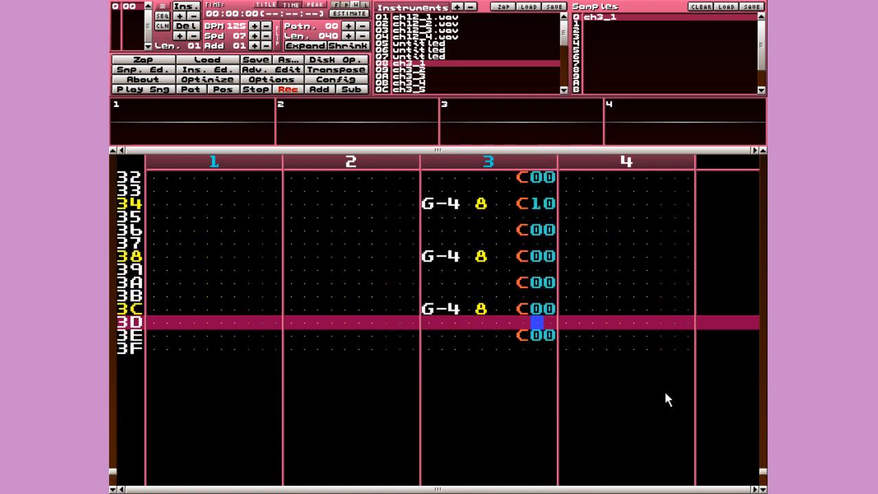
key(Up)
text(1)
key(Down)
text(1)
key(space)
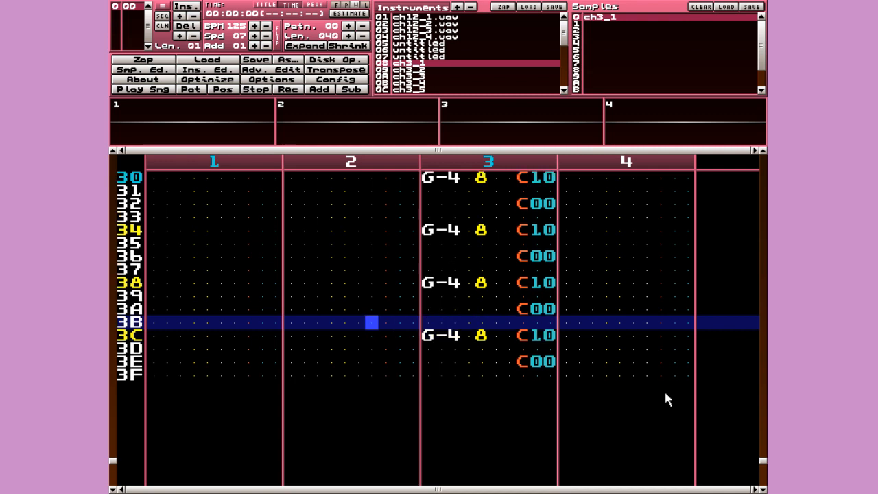
key(Up)
key(Up)
key(Up)
key(Up)
key(Up)
key(Up)
key(Up)
key(Up)
key(Up)
key(Up)
key(Up)
key(Up)
key(Up)
key(Up)
key(Up)
key(Up)
key(Up)
key(Up)
key(Up)
key(Up)
key(Left)
key(Down)
key(Down)
key(Down)
key(Down)
key(Down)
key(Down)
key(Down)
key(Down)
key(Down)
key(Down)
key(Down)
key(Down)
key(Down)
key(Down)
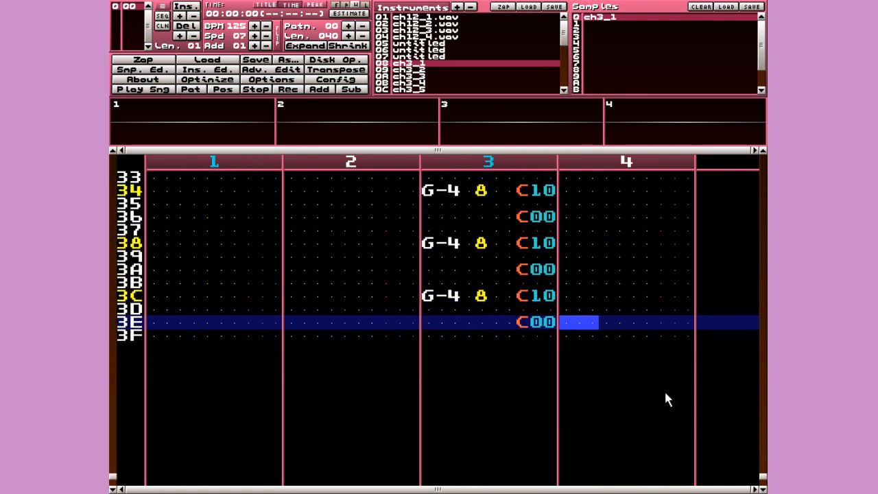
- Enter a C-5 note with instrument 12 at row 3E of channel 4
key(space)
key(q)
key(shift+Down)
key(shift+Down)
key(shift+Down)
key(shift+Down)
key(shift+Down)
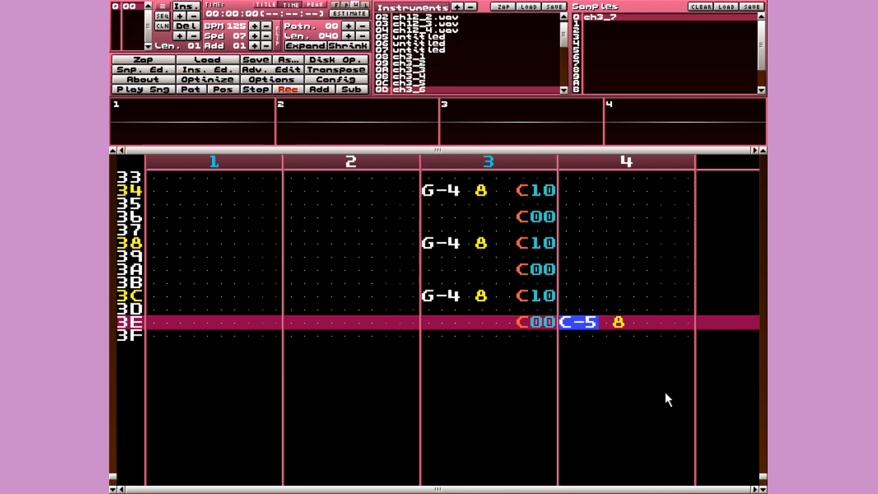
key(shift+Down)
key(shift+Down)
key(shift+Down)
key(shift+Down)
key(q)
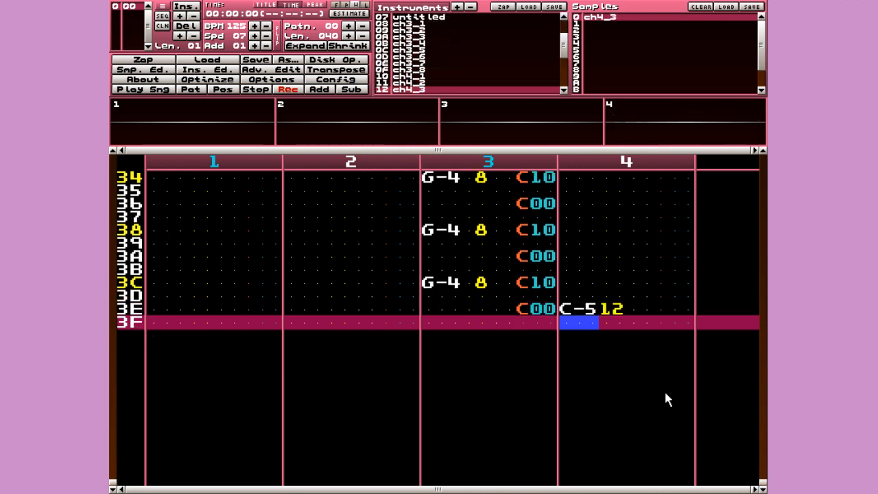
- Give row 3E a C20 volume effect and play the song from the start
key(Up)
key(Right)
key(Right)
key(Right)
key(c)
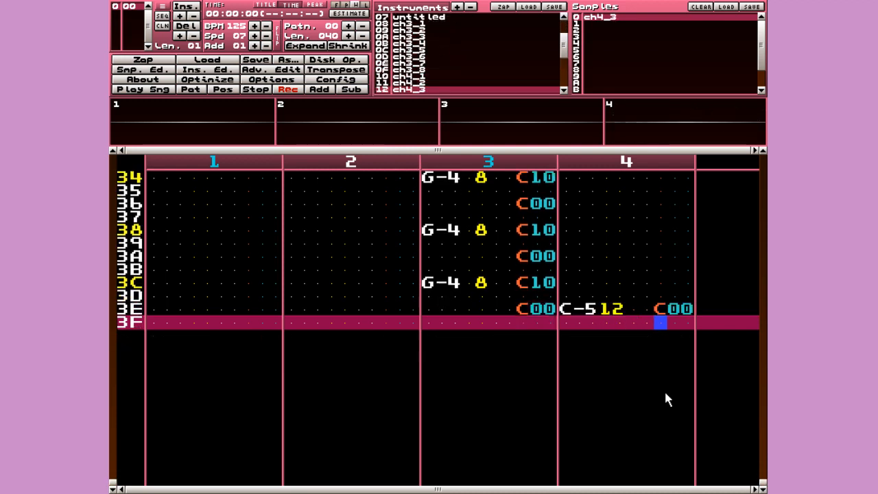
key(Up)
key(Right)
key(2)
key(space)
key(Control_R)
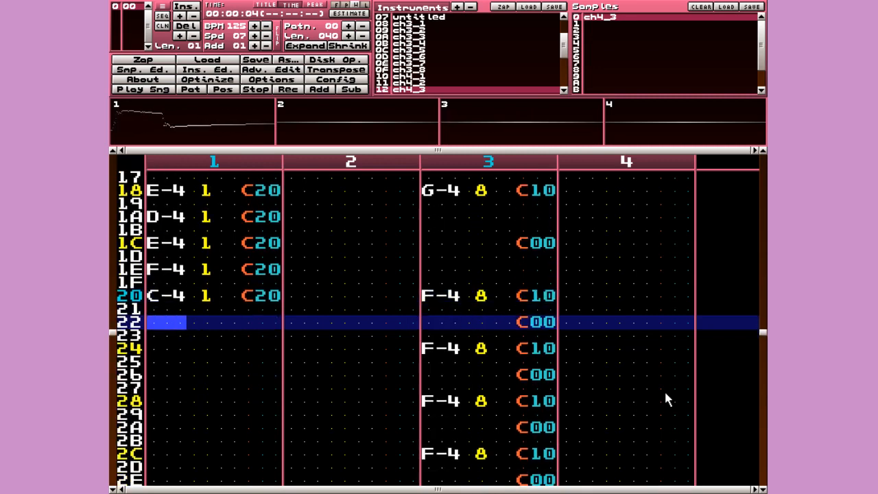
- Enter a B-4 note with instrument 1 at row 30 of channel 1
key(space)
key(space)
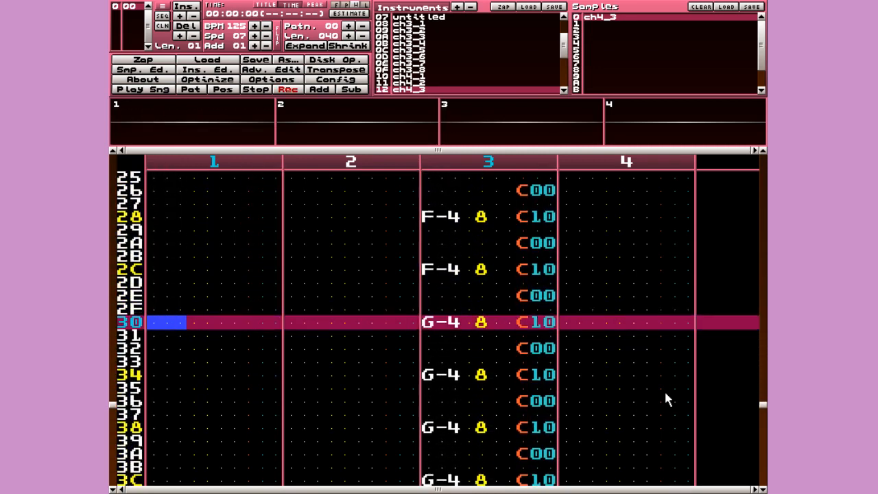
key(m)
key(Up)
key(shift+Up)
key(shift+Up)
key(shift+Up)
key(shift+Up)
key(shift+Up)
key(shift+Up)
key(shift+Up)
key(shift+Up)
key(shift+Up)
key(shift+Up)
key(shift+Up)
key(shift+Up)
key(shift+Up)
key(shift+Up)
key(shift+Up)
key(shift+Up)
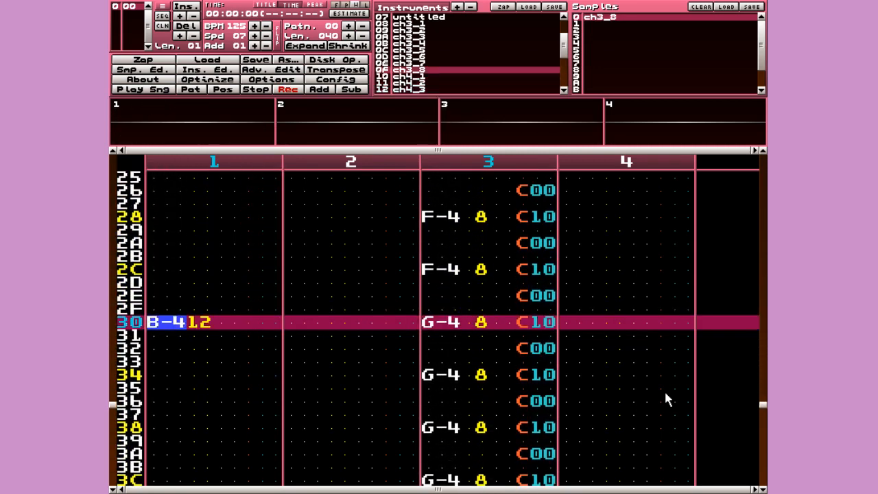
key(shift+Up)
key(m)
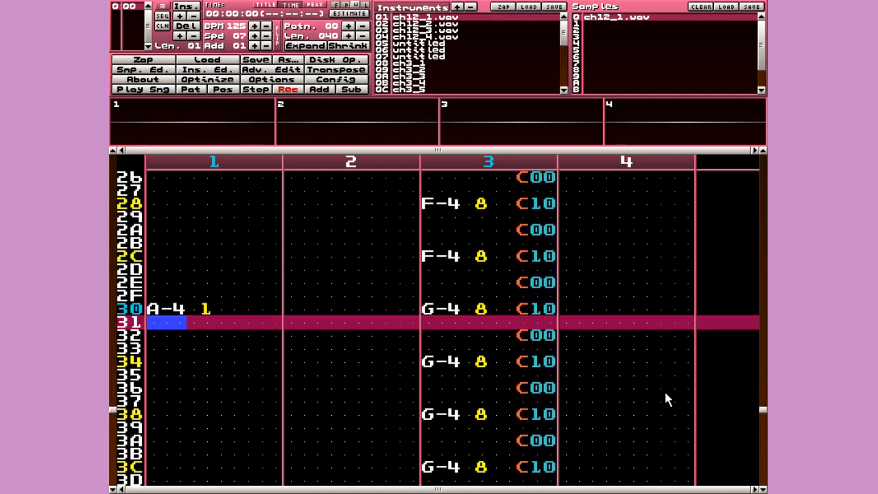
- Enter a G-4 note at row 38 of channel 1 and play the song
key(Down)
key(Down)
key(Down)
key(Down)
key(Down)
key(Down)
key(Down)
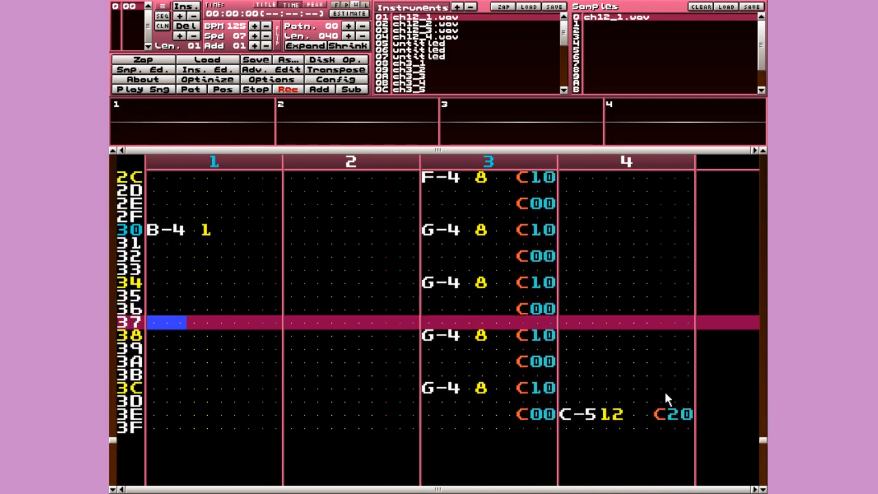
key(v)
key(Up)
key(Right)
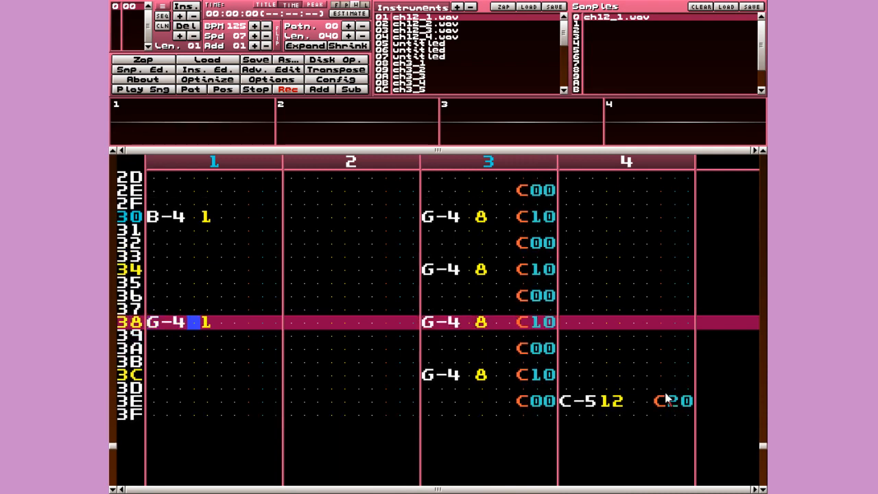
key(Right)
key(Up)
key(Right)
key(Up)
key(Right)
key(Up)
key(Up)
key(Return)
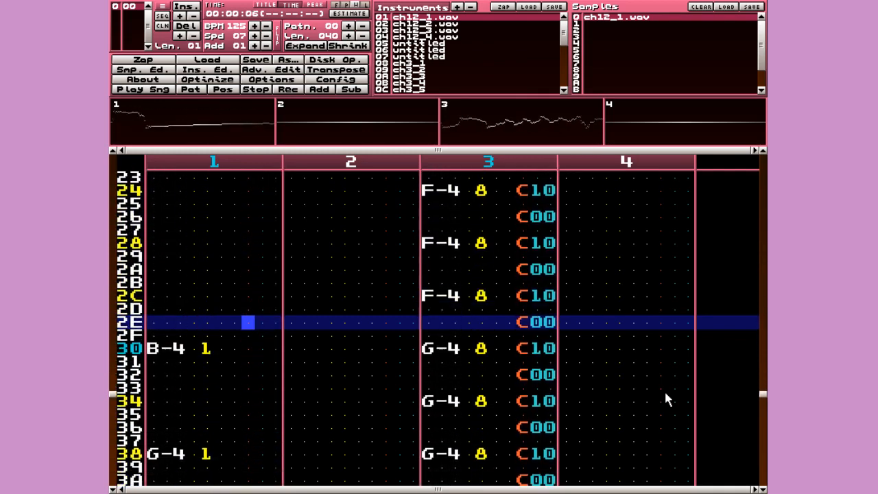
- Change channel 1's row 38 note to A-4
key(space)
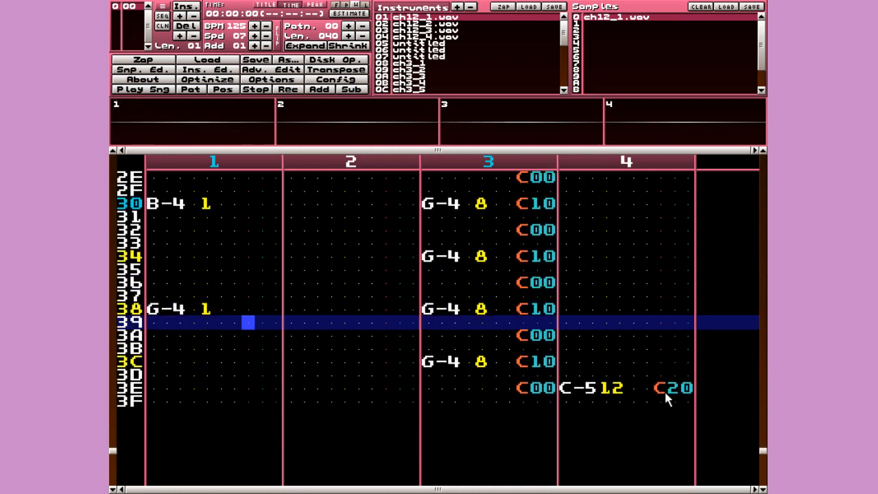
key(Up)
key(Left)
key(Left)
key(Left)
key(Left)
key(Left)
key(space)
key(n)
key(Up)
key(Up)
key(Right)
key(Right)
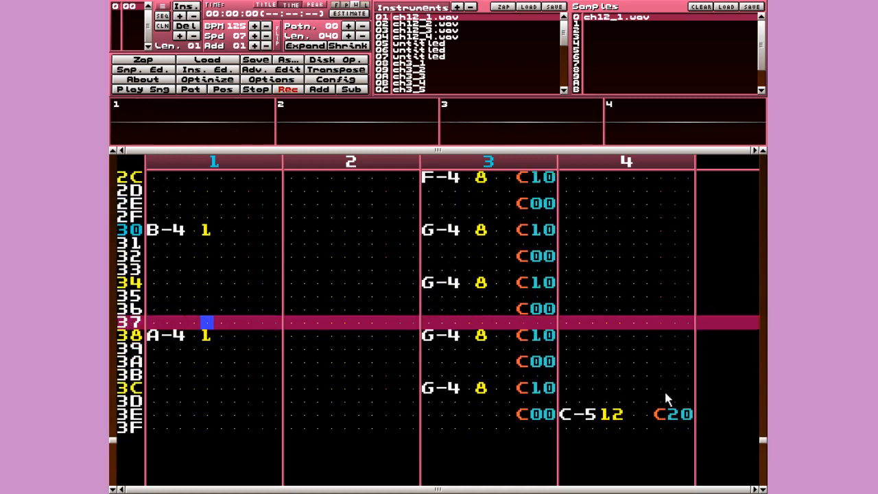
key(Down)
key(Right)
- Add C20 volume effects to rows 38 and 30, then play the song
key(Up)
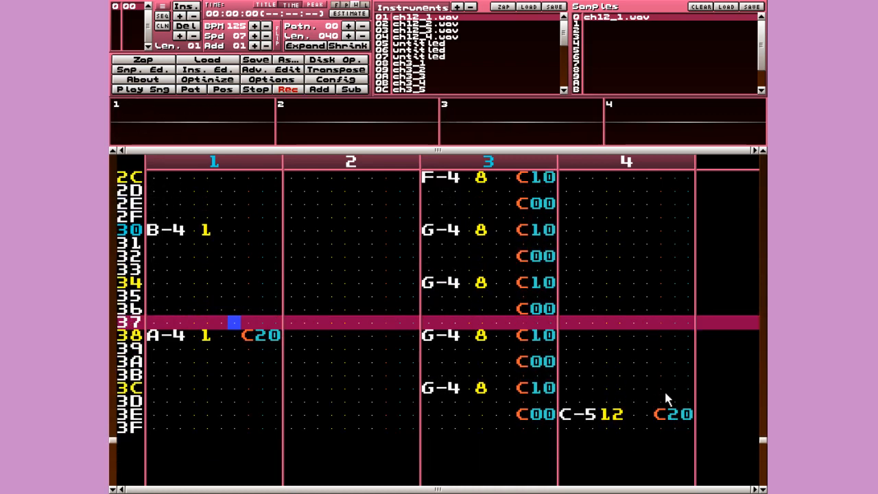
key(Up)
key(Up)
key(Up)
key(Up)
key(Up)
key(Up)
key(Up)
key(Right)
key(c)
key(2)
key(space)
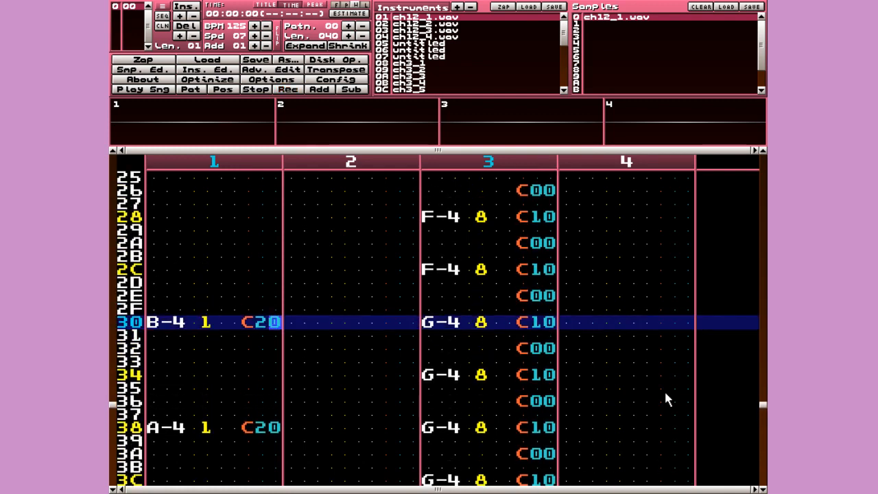
key(Control_R)
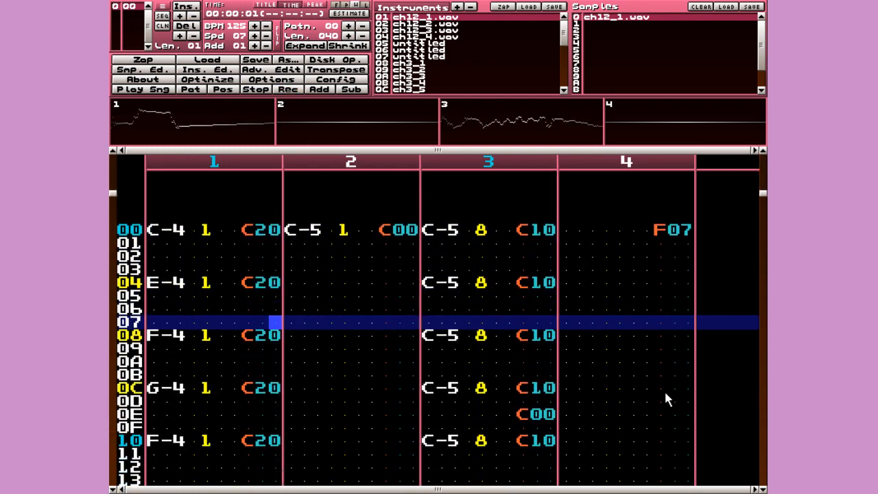
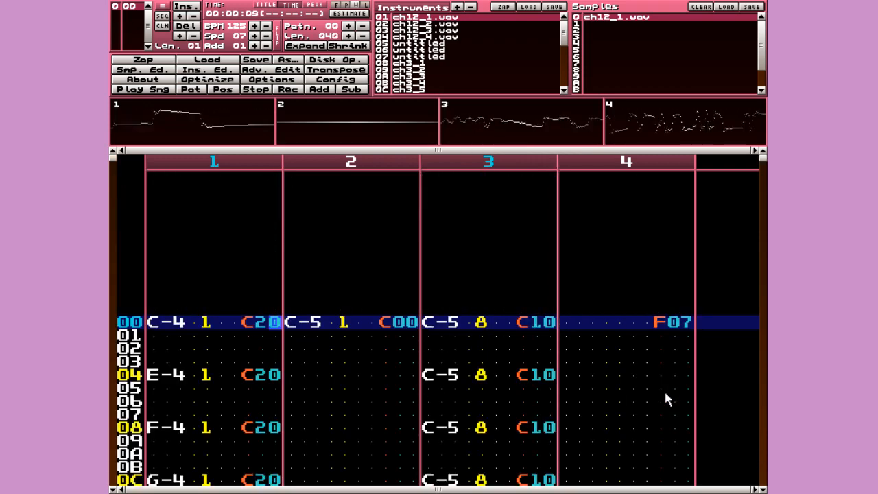
- Stop the song and scroll through pattern 00, checking channel 4's C-5 note at row 3E
key(space)
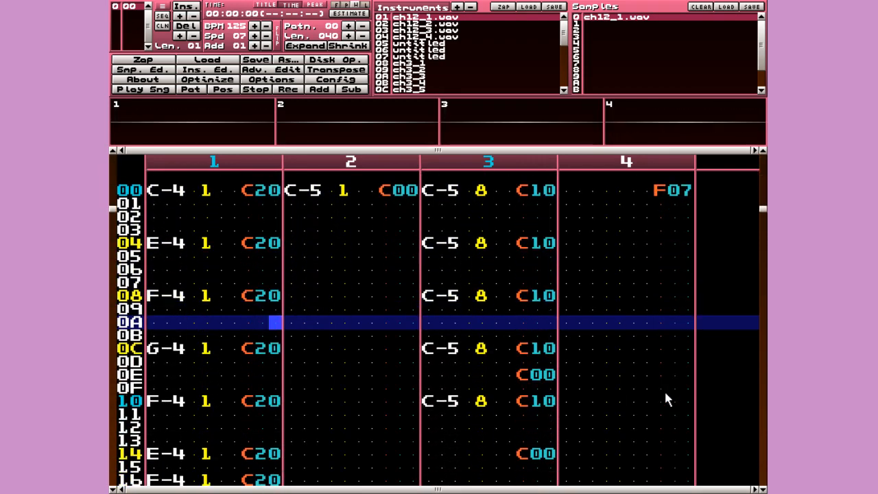
scroll(669, 400, down, 20)
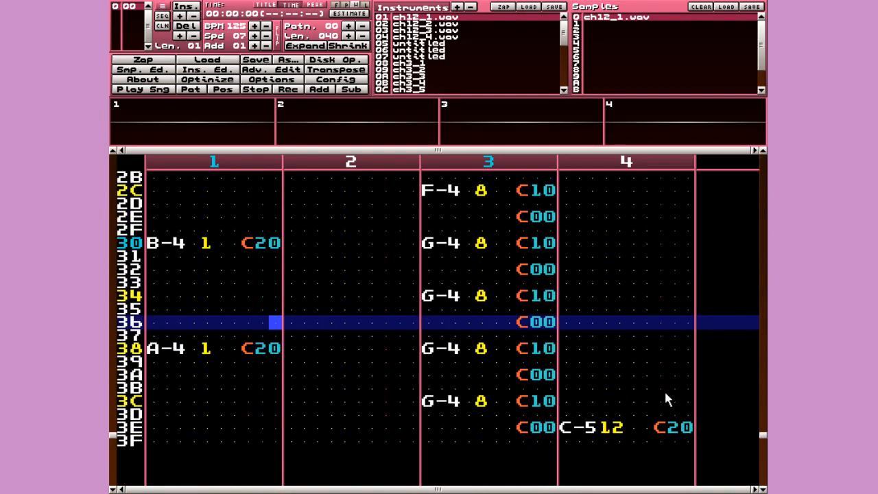
click(574, 350)
key(Down)
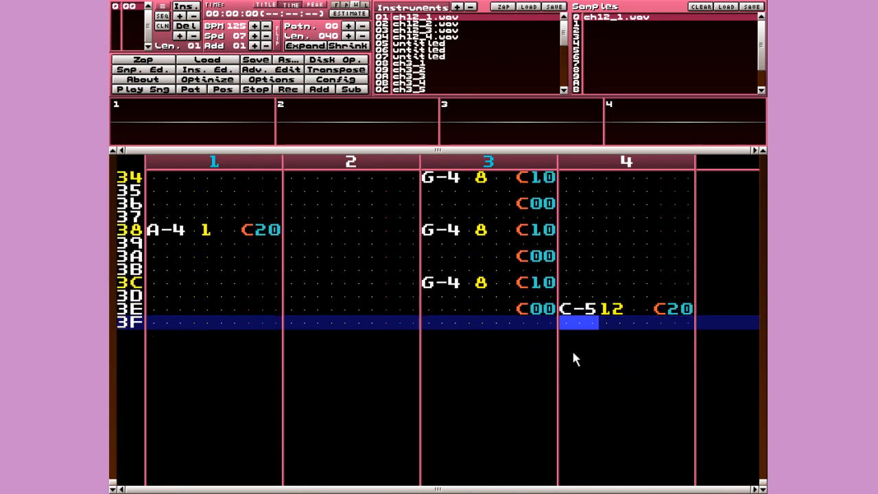
key(Up)
key(Up)
key(Up)
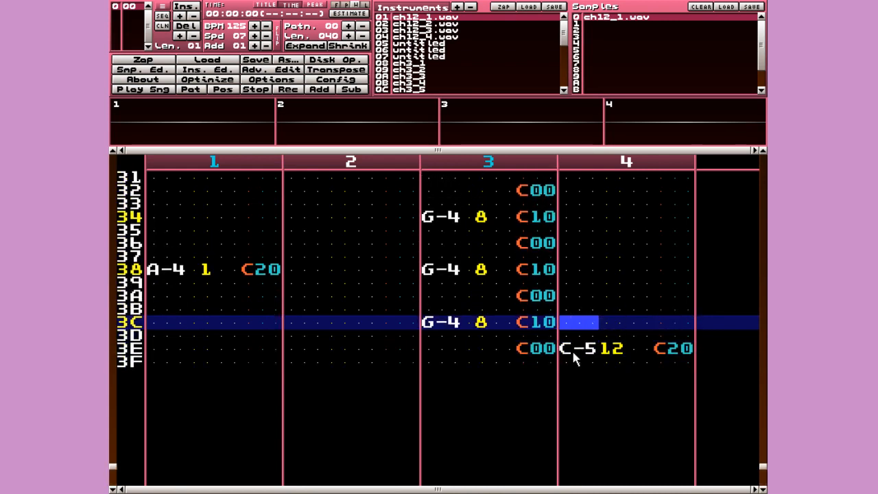
key(Return)
key(Return)
scroll(574, 353, down, 14)
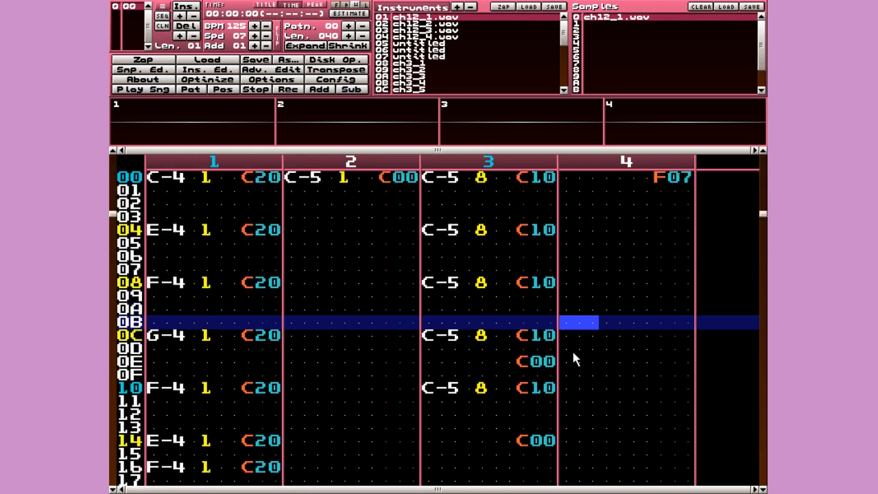
scroll(574, 353, down, 6)
scroll(574, 352, up, 20)
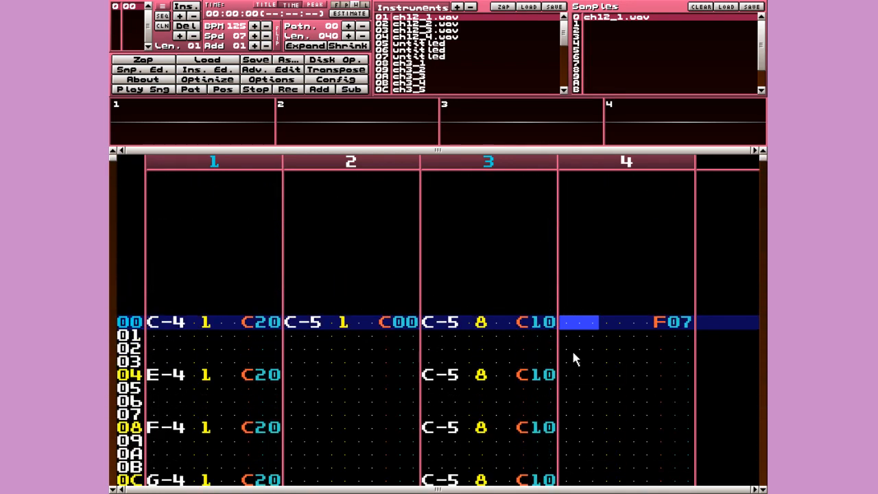
scroll(631, 374, down, 20)
- Enter a C00 effect in channel 4's effect column at row 3F
key(Right)
key(Right)
key(Right)
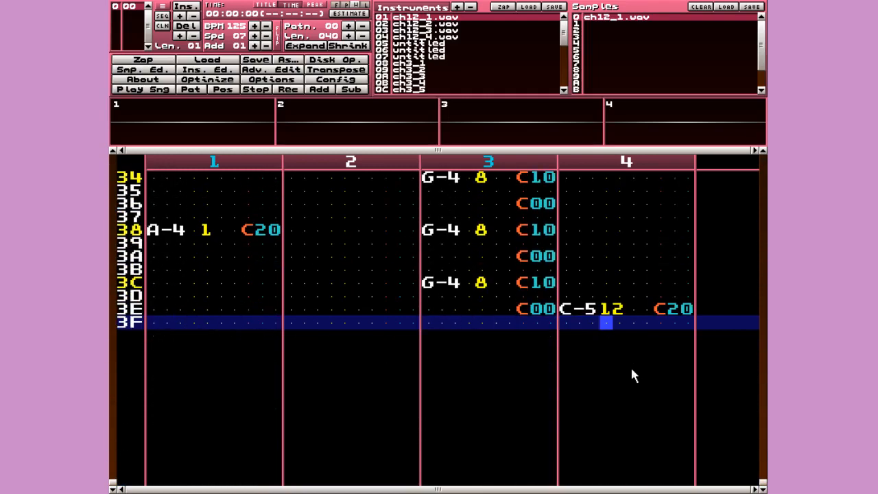
key(space)
text(c)
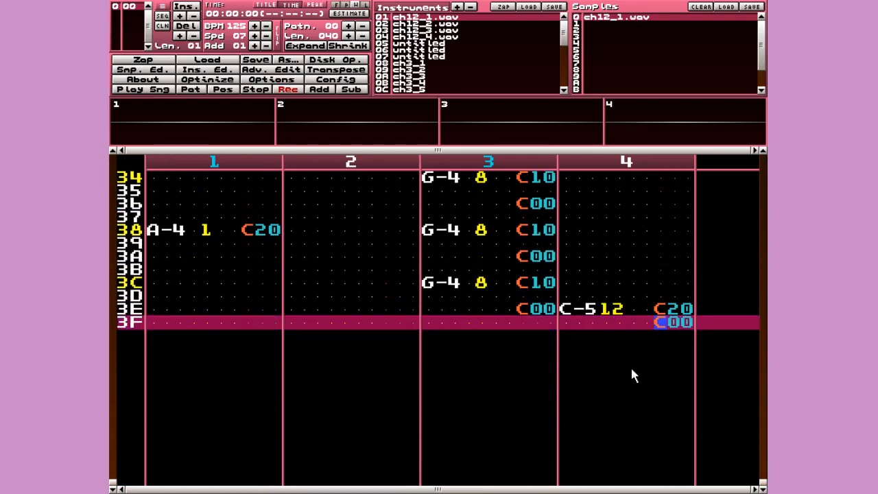
key(space)
key(Left)
key(Down)
key(Right)
key(Right)
key(space)
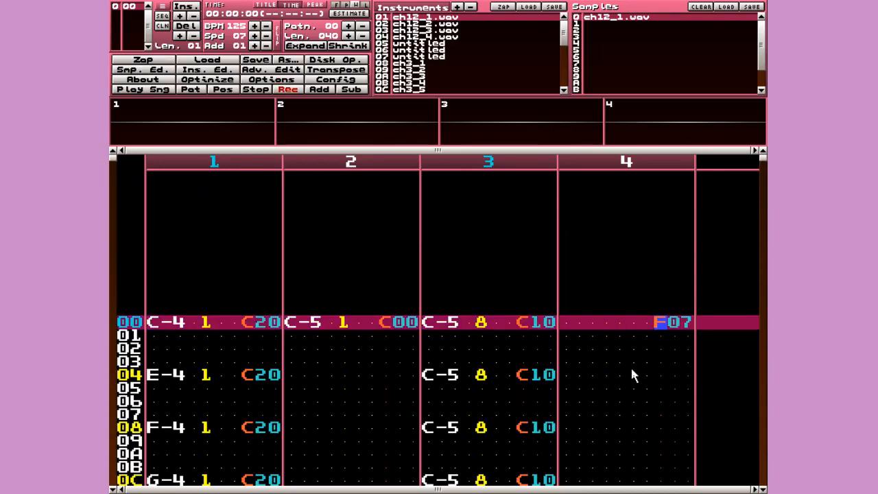
text(c00)
key(Up)
key(space)
key(Left)
key(Left)
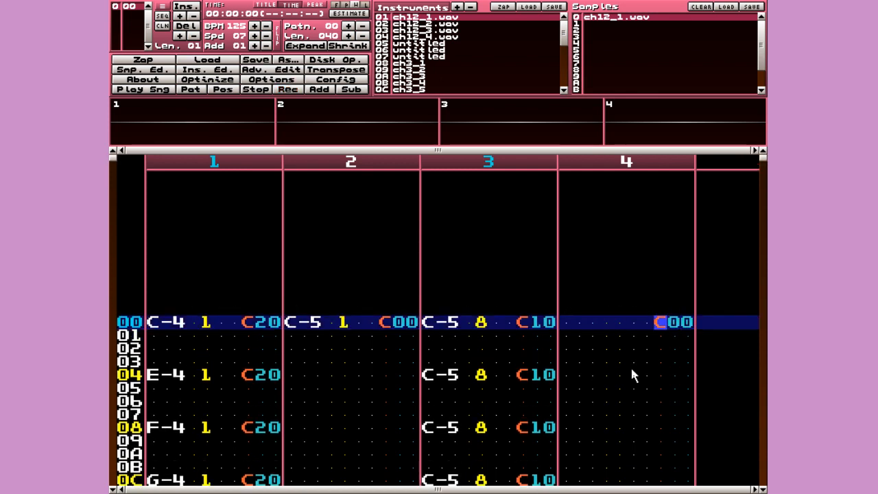
- Enter an F07 effect at row 00, then play the song from the top and stop it
key(space)
text(f)
key(Right)
key(Up)
key(Right)
text(7)
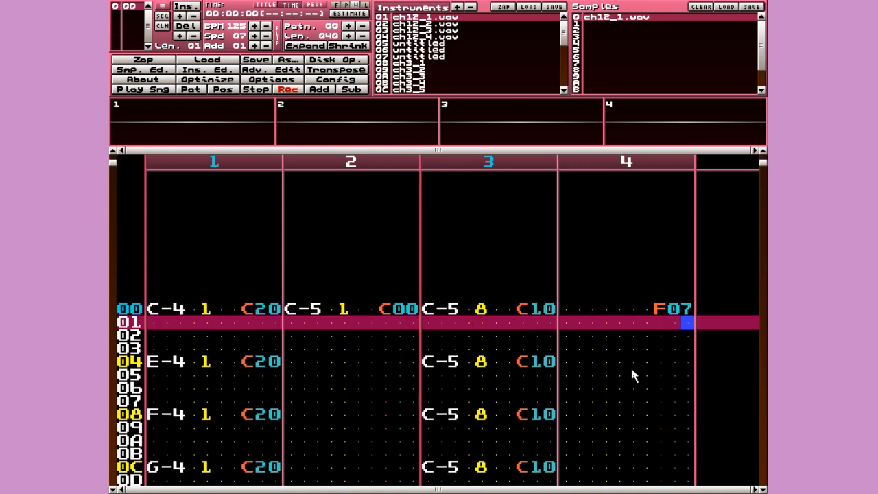
key(Up)
key(space)
key(Left)
key(Left)
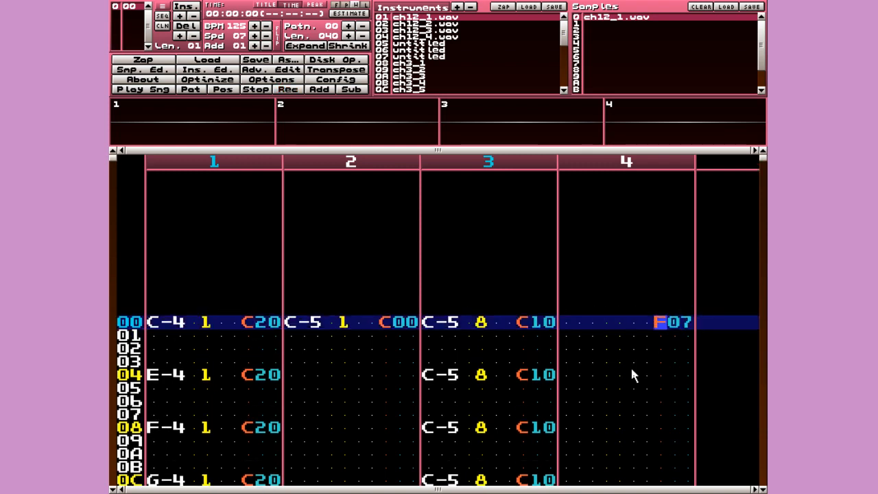
key(Right)
key(Right)
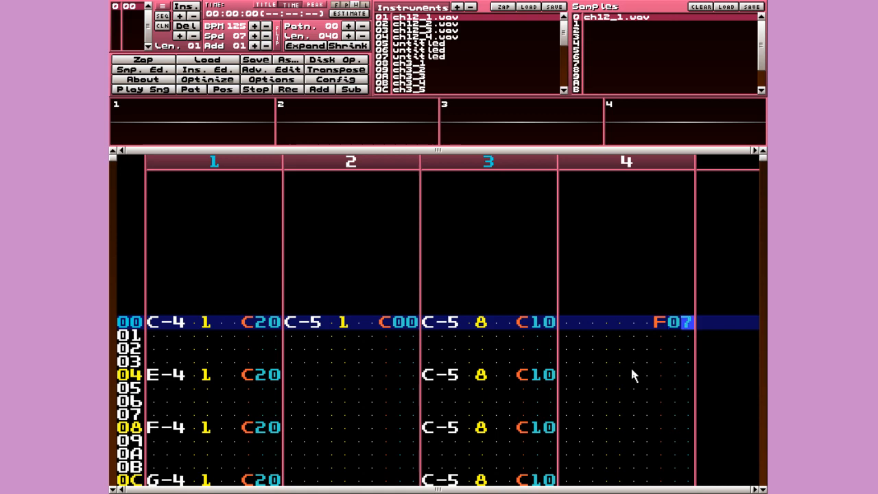
key(Return)
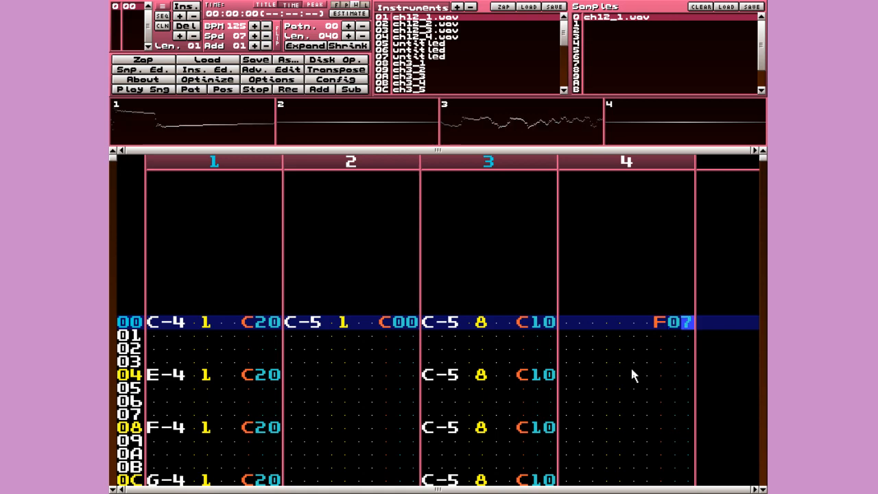
key(Down)
key(Down)
key(Down)
key(Down)
key(Down)
key(Down)
key(Down)
key(Down)
key(Down)
key(Down)
key(Down)
key(Down)
key(Down)
key(Down)
key(Down)
key(Down)
key(Down)
key(Down)
key(Down)
key(Down)
key(space)
- Change channel 4's row 3E effect from C20 to C10 and open the sample view
key(Down)
key(Down)
key(Down)
key(Down)
key(Down)
key(Down)
key(Down)
key(Down)
key(Down)
key(Down)
key(Down)
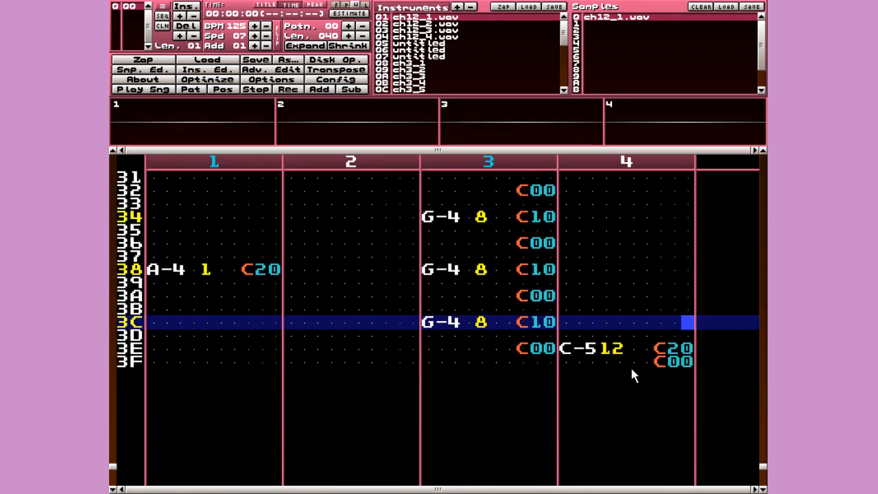
key(Left)
key(space)
text(1)
key(Left)
key(Left)
key(Left)
key(Up)
key(Left)
key(Left)
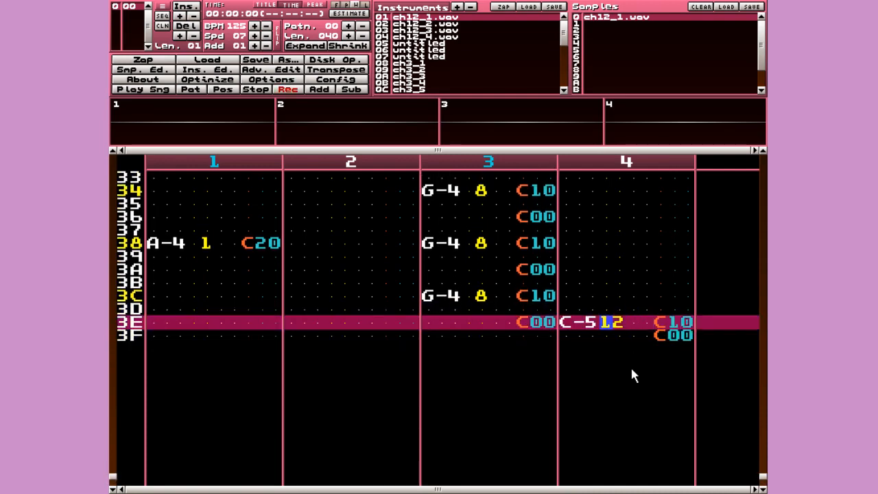
key(Right)
key(KP_3)
key(ctrl+s)
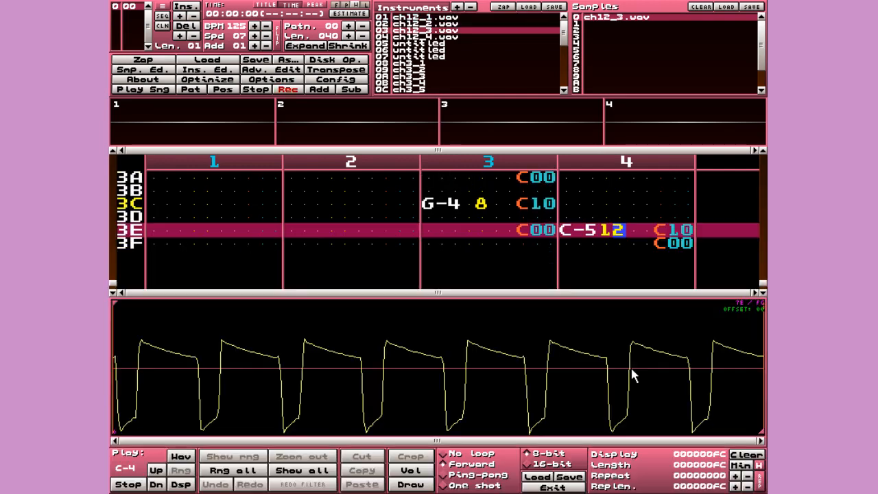
- Assign instrument 1C (ch4_13) to channel 4's row 3E note, close the sample view, and play the song
key(shift+Down)
key(shift+Down)
key(shift+Down)
key(shift+Down)
key(shift+Down)
key(shift+Down)
key(shift+Down)
key(shift+Down)
key(shift+Down)
key(shift+Down)
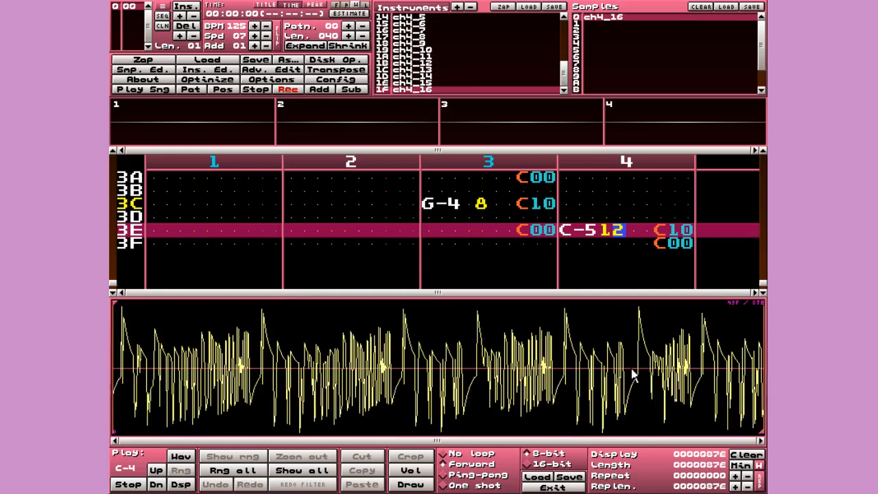
key(shift+Down)
key(shift+Down)
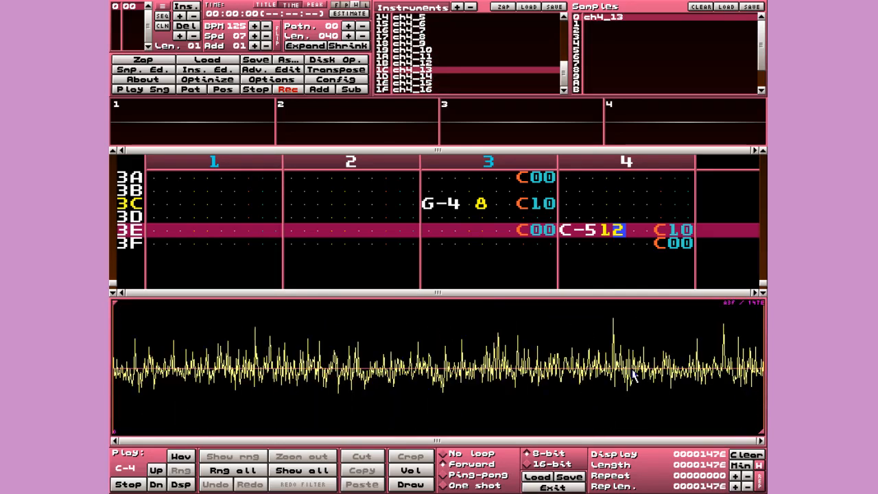
text(c)
key(space)
key(Control_R)
key(ctrl+s)
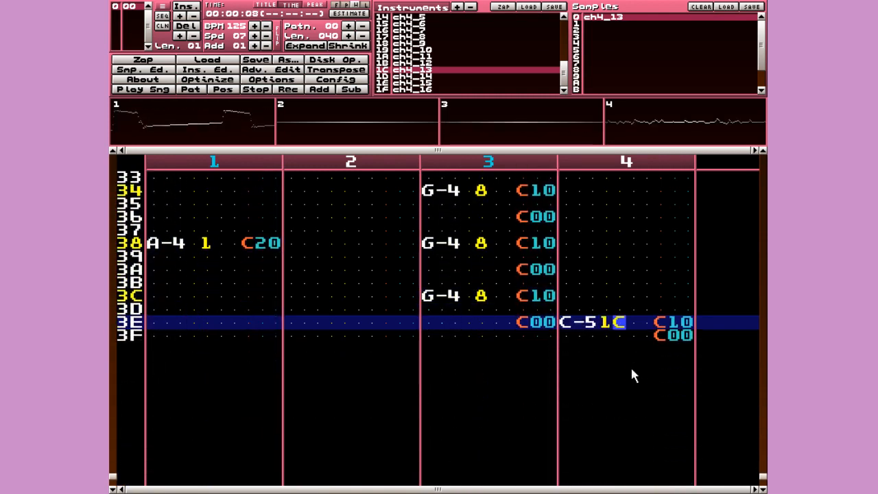
key(space)
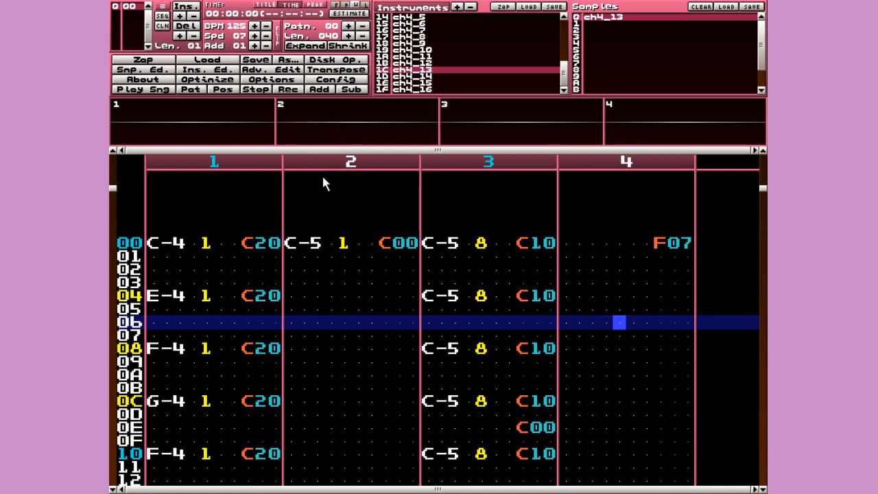
- Save the song with Save As in MOD format as templatetutorial.mod
click(287, 60)
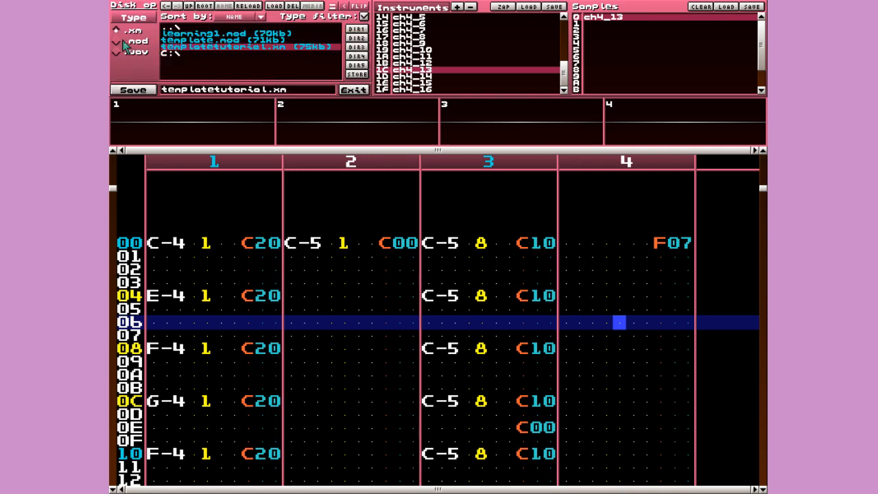
click(117, 43)
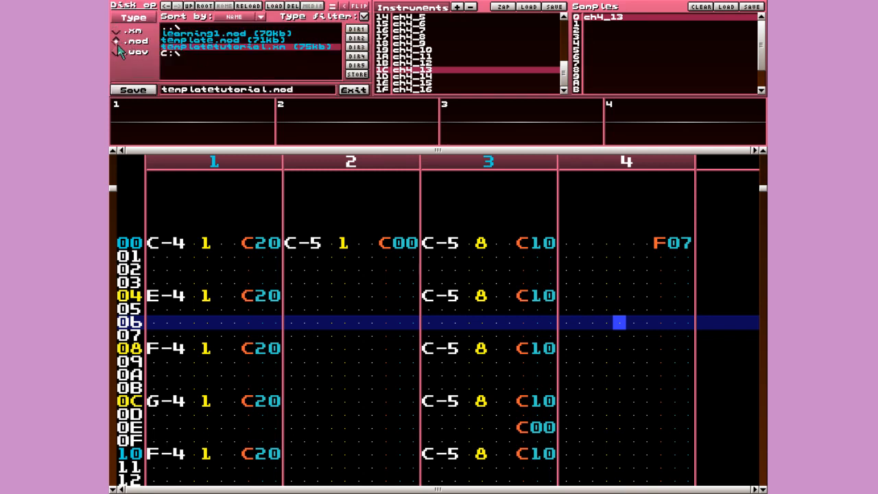
click(139, 93)
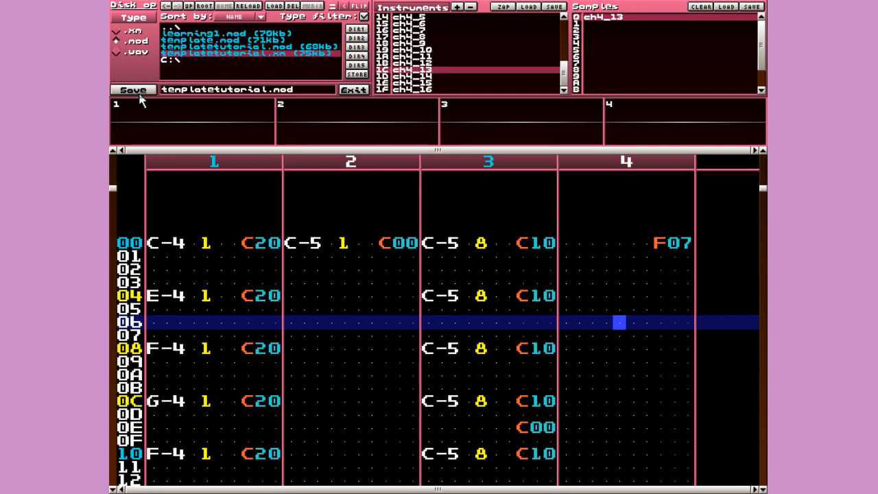
click(206, 48)
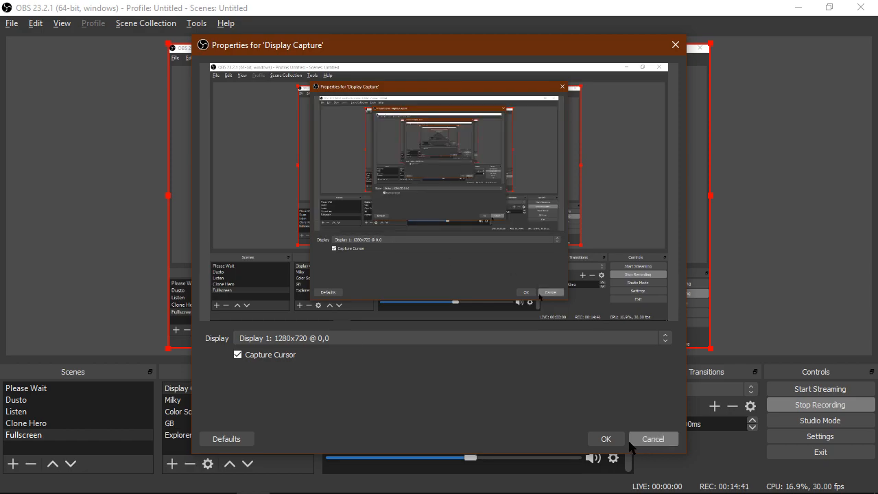
- Place a new Scene 1 on the canvas and add a Music: Play Track event to its start script
click(654, 440)
key(alt+Tab)
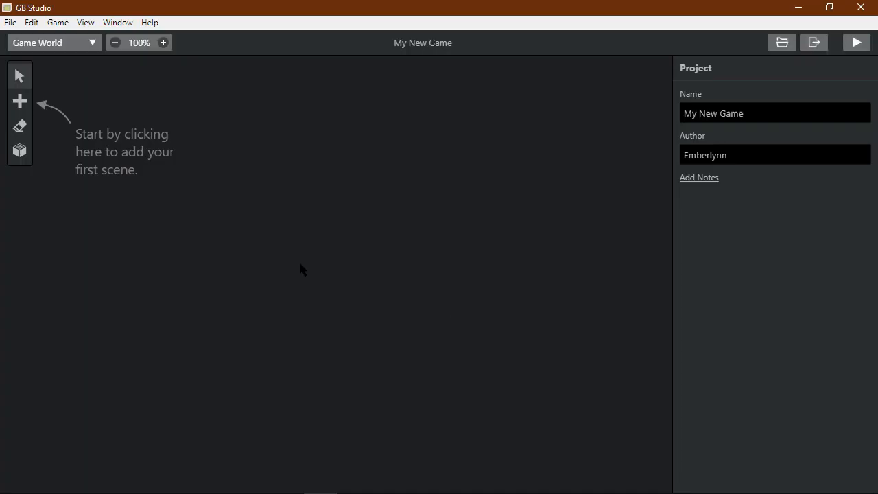
click(19, 101)
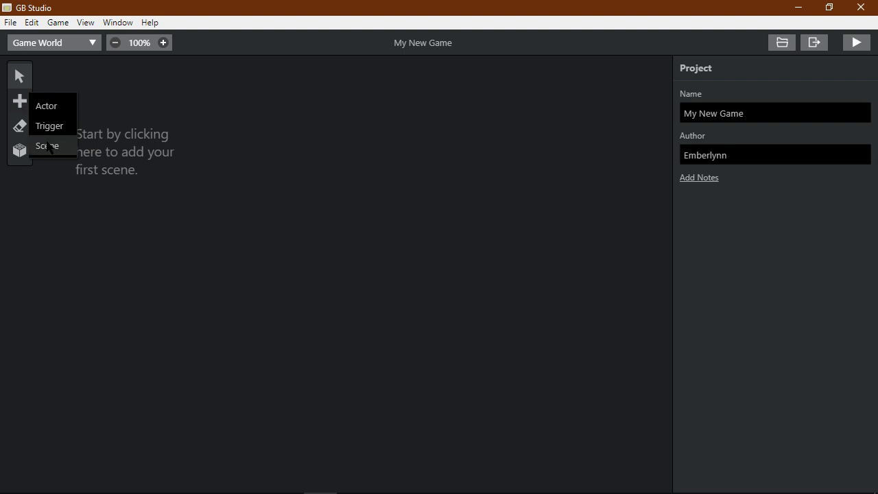
click(47, 145)
click(368, 194)
click(491, 200)
key(ctrl+s)
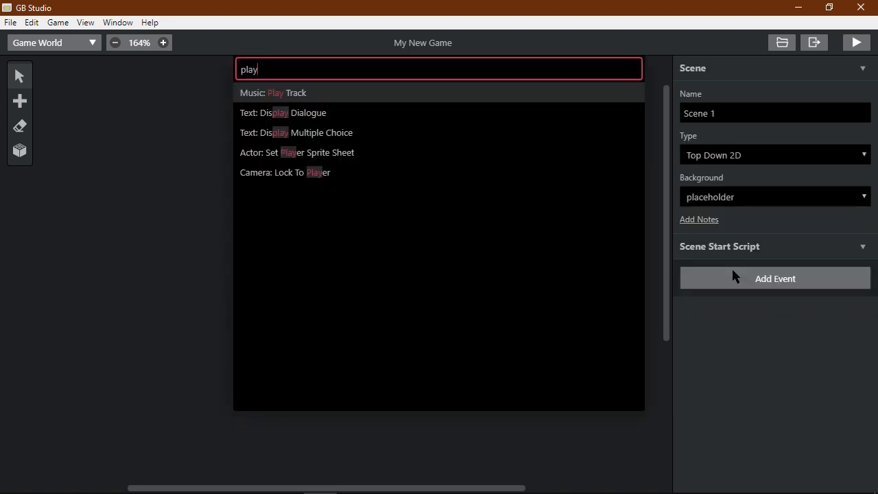
key(Return)
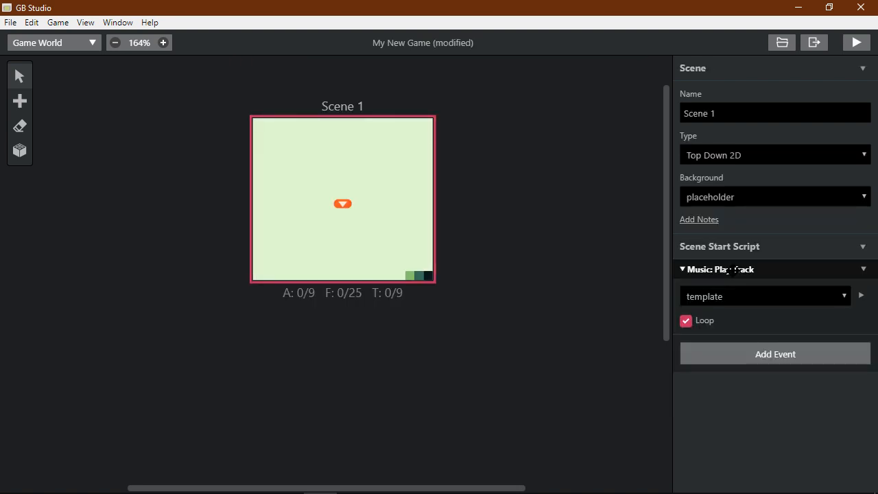
click(731, 296)
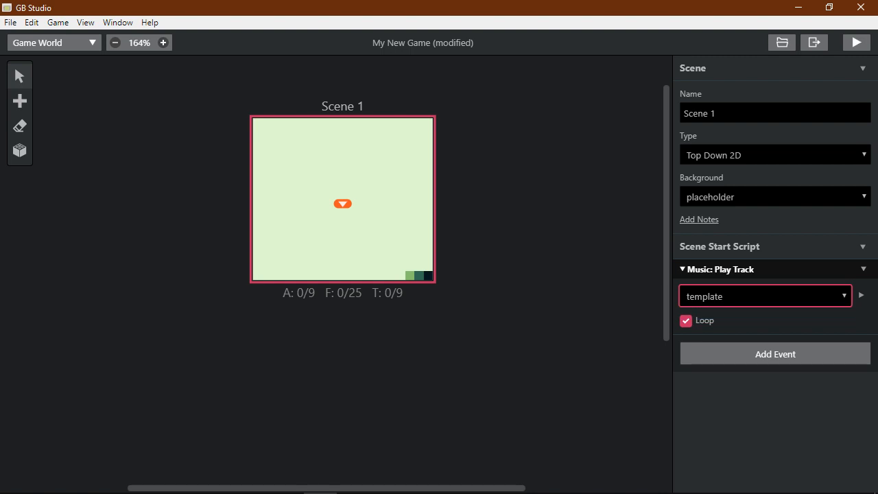
- Open the project folder in File Explorer and navigate into assets > music
click(785, 48)
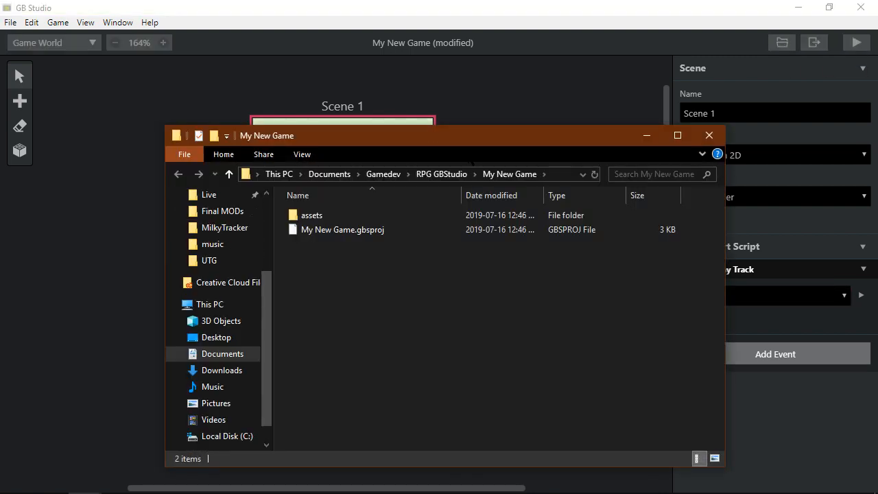
drag(471, 140, 442, 111)
key(alt+Tab)
key(alt+Tab)
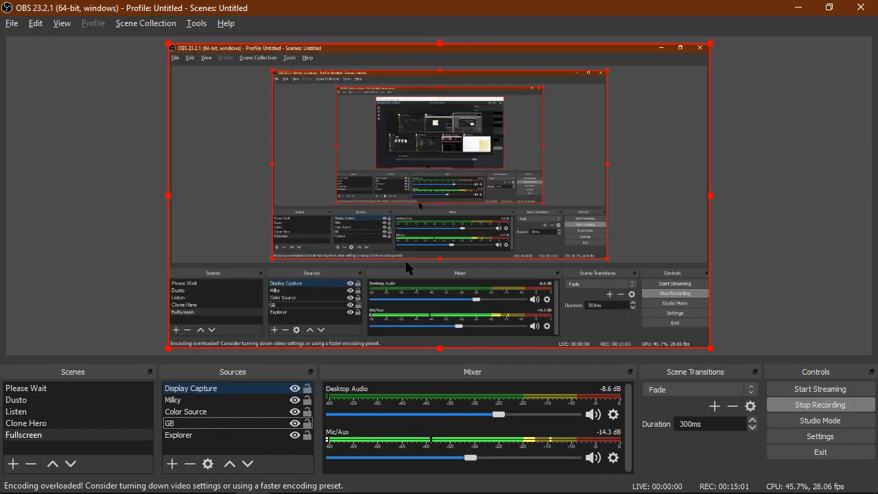
key(alt+Tab)
key(alt+Tab)
key(alt+Tab)
key(alt+Tab)
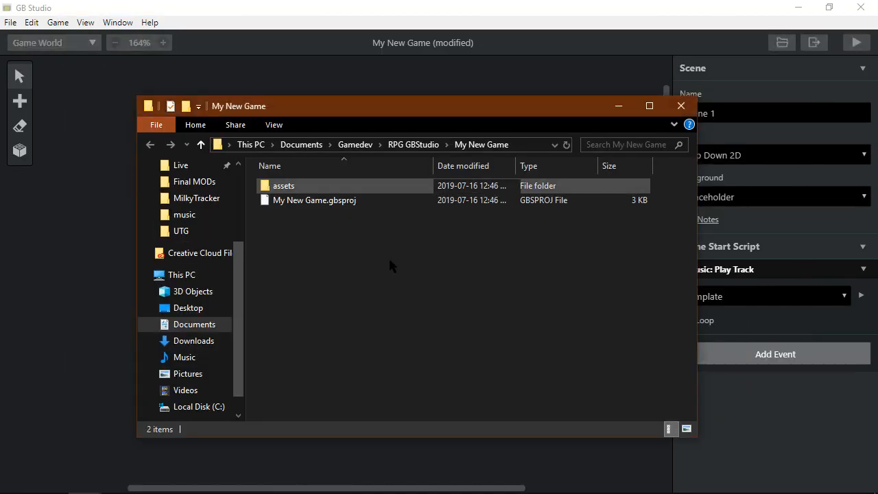
click(331, 188)
click(332, 200)
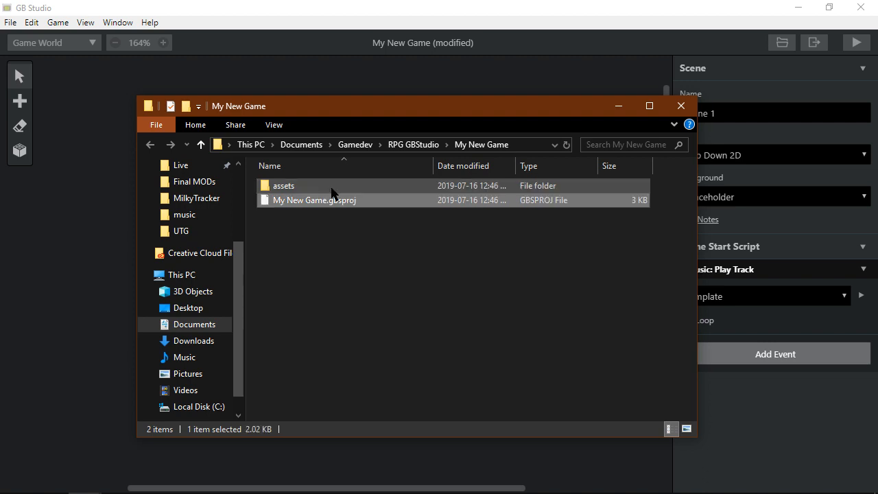
double_click(331, 186)
double_click(331, 198)
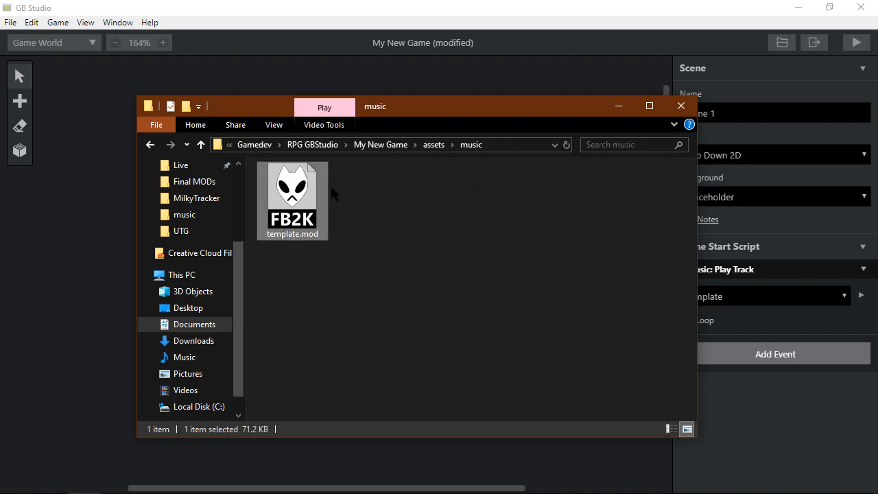
click(371, 207)
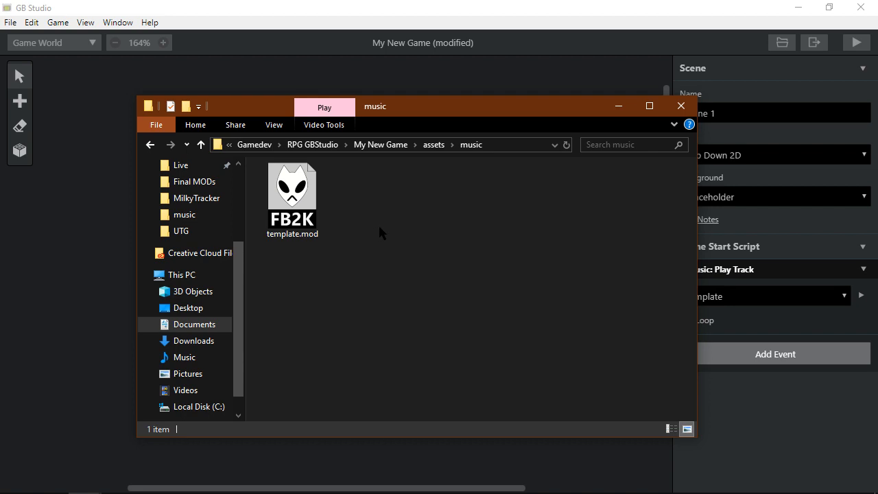
- Paste templatetutorial.mod from the Utility folder into assets/music, then reselect Scene 1 in GB Studio
mouse_move(95, 480)
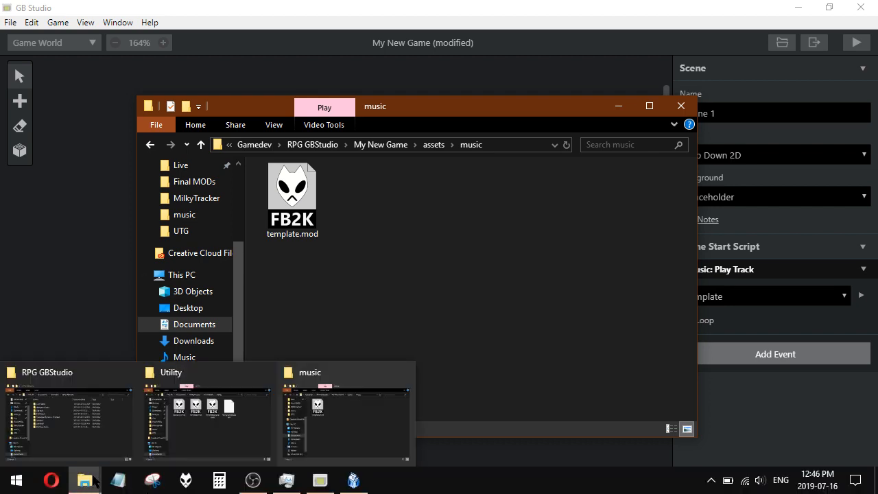
click(205, 415)
drag(418, 113, 374, 163)
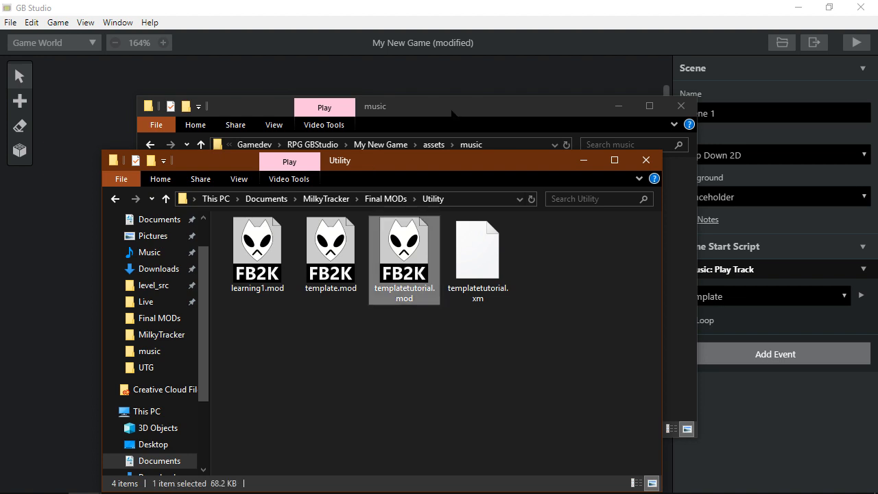
click(449, 100)
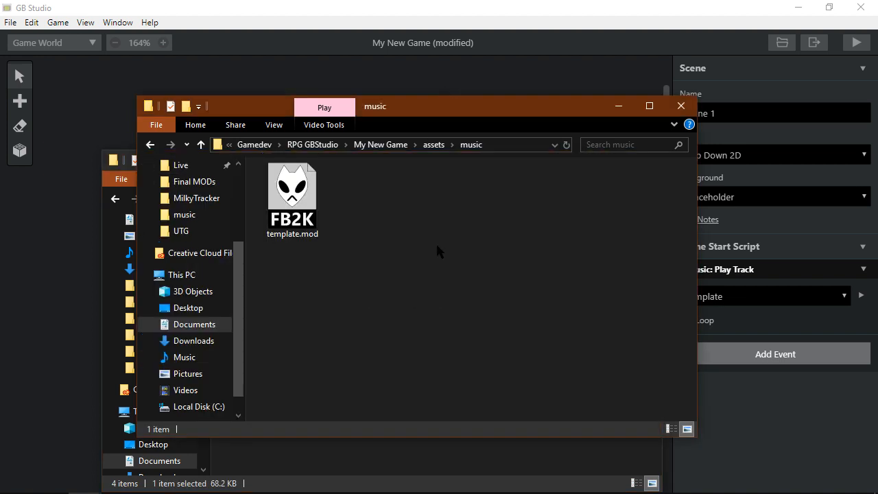
key(ctrl+v)
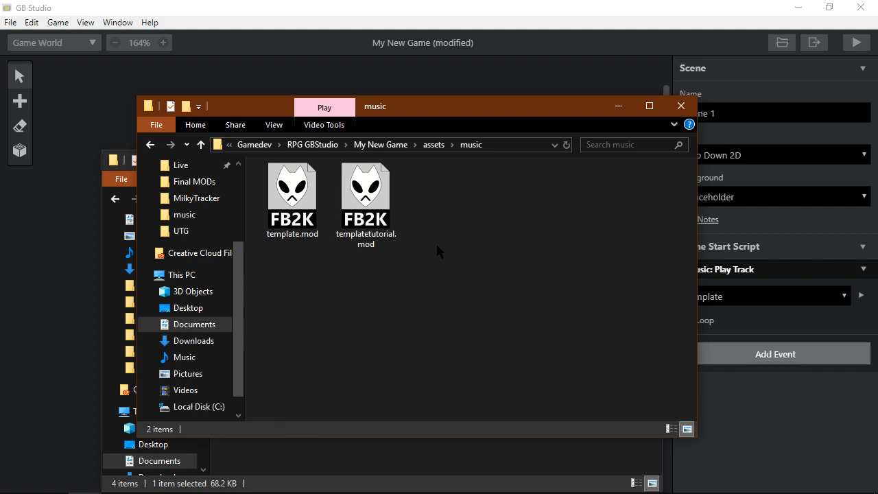
click(60, 302)
click(394, 220)
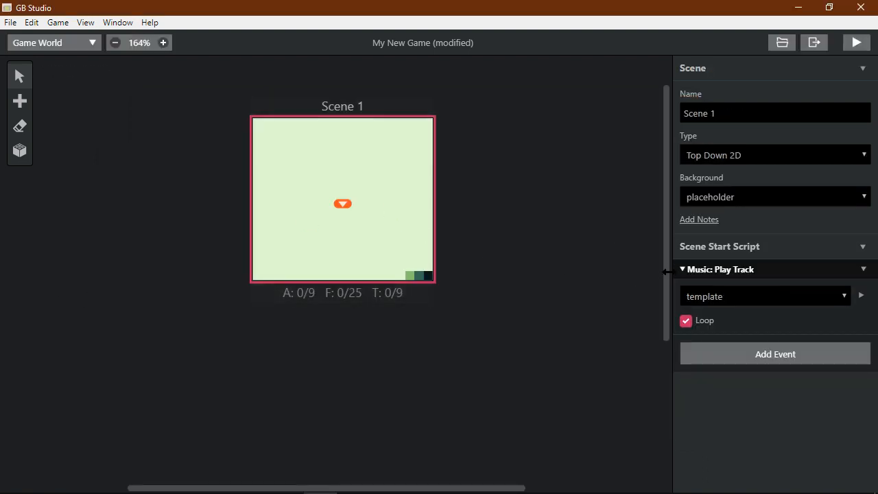
- Set the Play Track event to templatetutorial, preview the track, and save the project
click(720, 297)
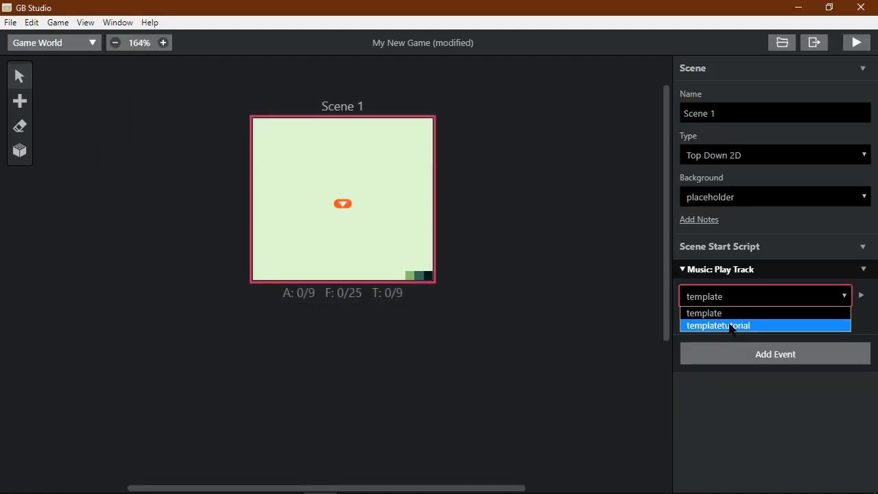
click(730, 326)
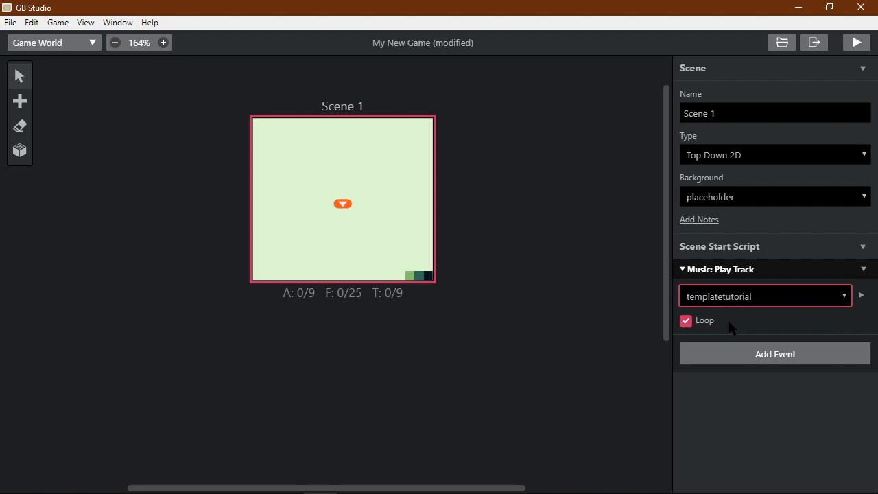
click(862, 296)
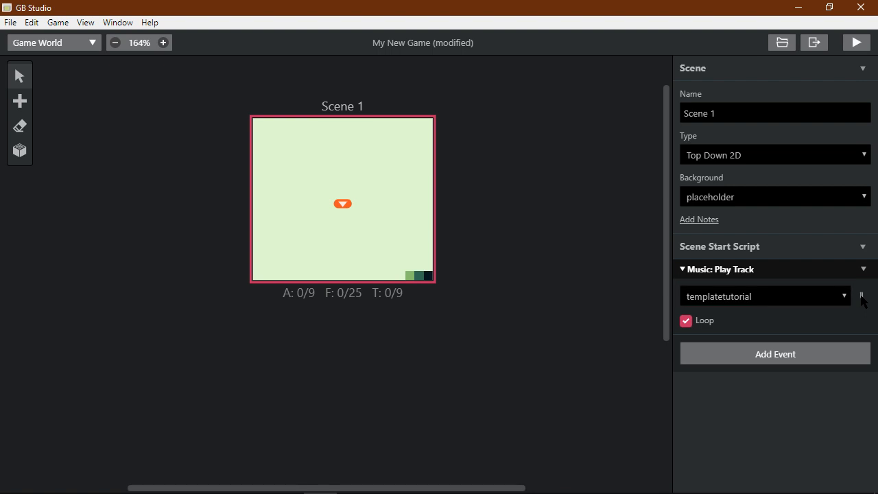
click(862, 296)
key(ctrl+s)
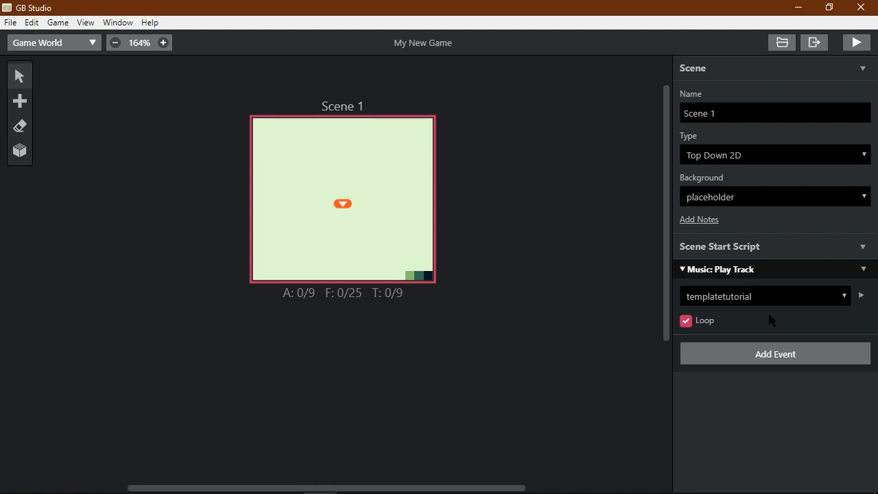
- Add a Wait event above the music event, set its seconds, save, and build the game
click(481, 221)
click(419, 220)
click(780, 357)
text(wait2)
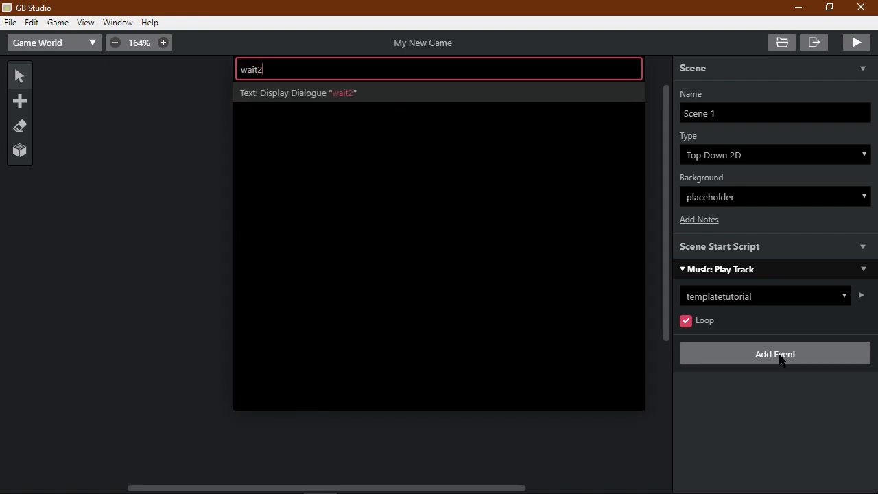
key(BackSpace)
key(Return)
drag(775, 343, 754, 283)
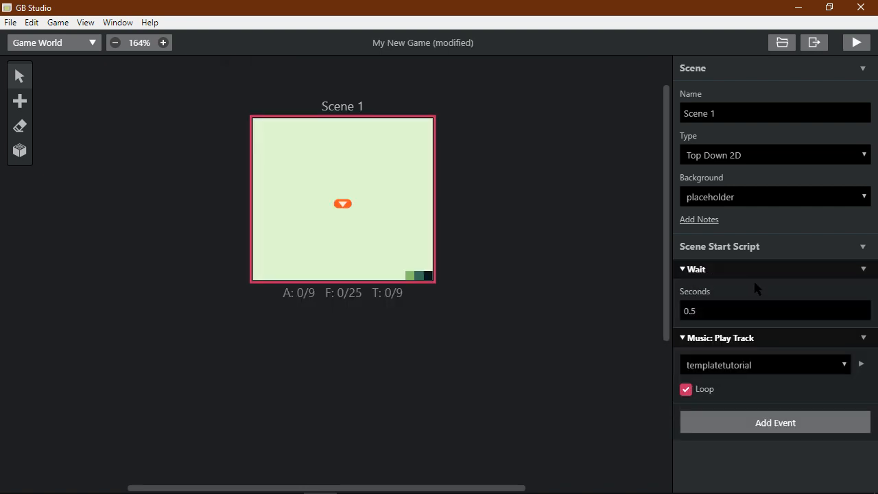
drag(741, 311, 597, 335)
text(4)
click(568, 341)
key(ctrl+s)
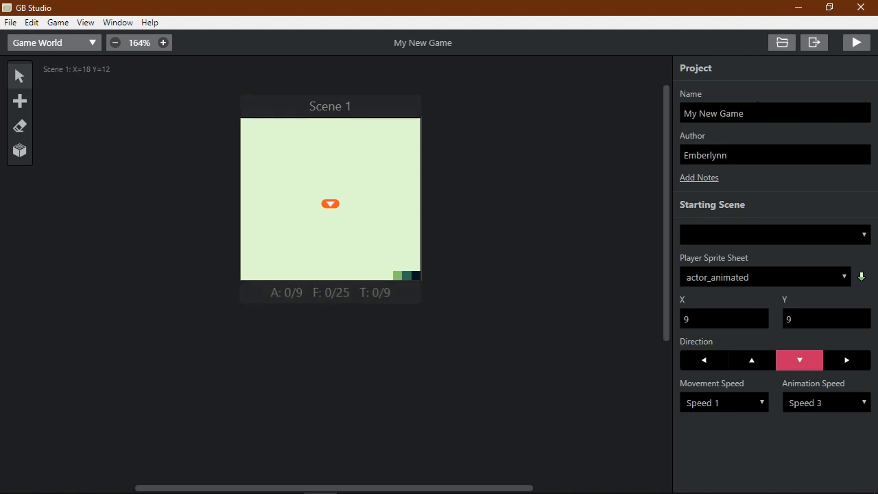
click(857, 42)
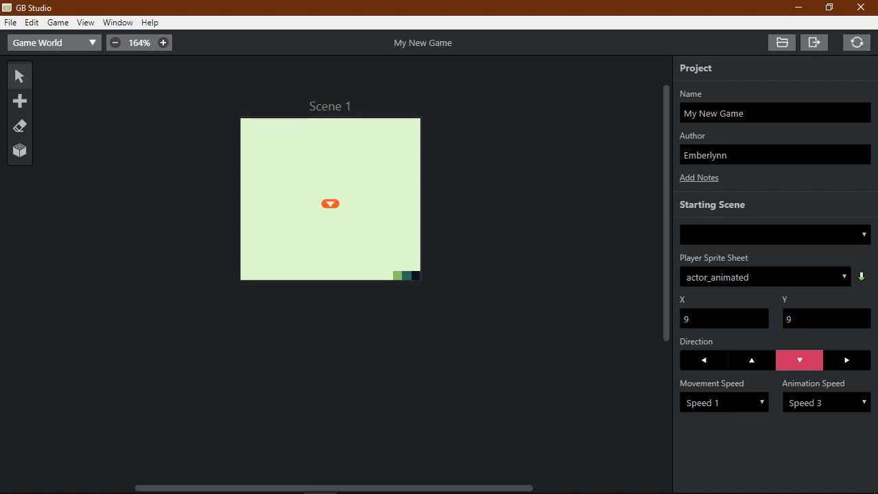
- Switch back to GB Studio while the build finishes and the game window opens
click(251, 480)
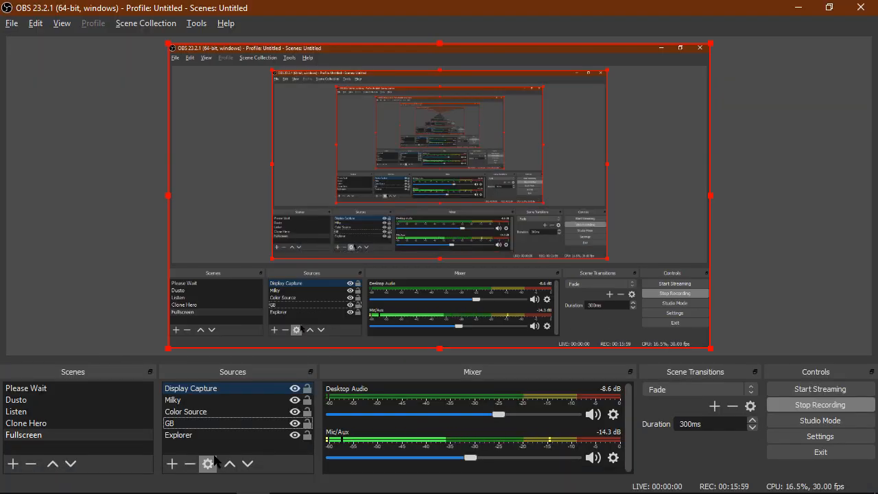
key(alt+Tab)
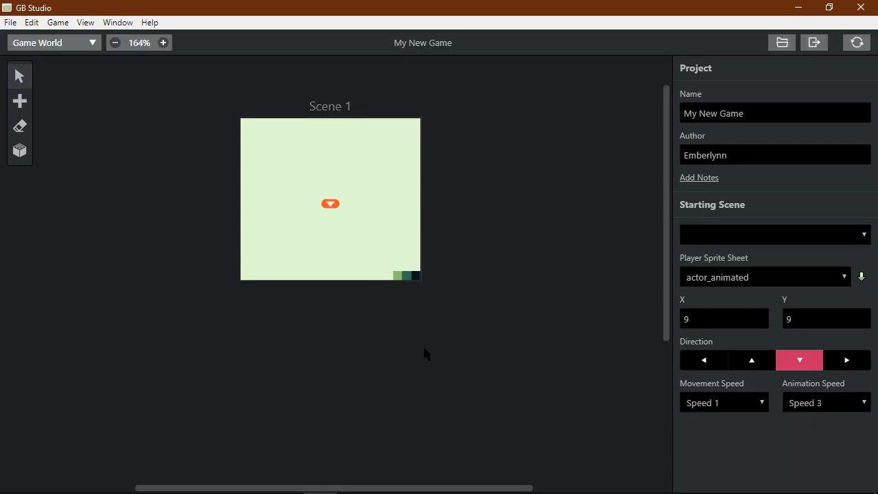
mouse_move(385, 479)
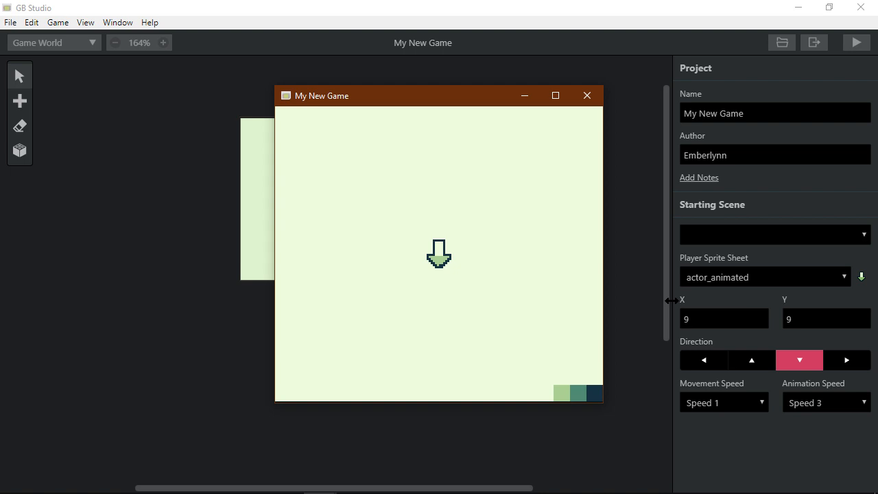
- Walk the player around Scene 1 with the arrow keys, then close the game window
key(XF86AudioLowerVolume)
key(Down)
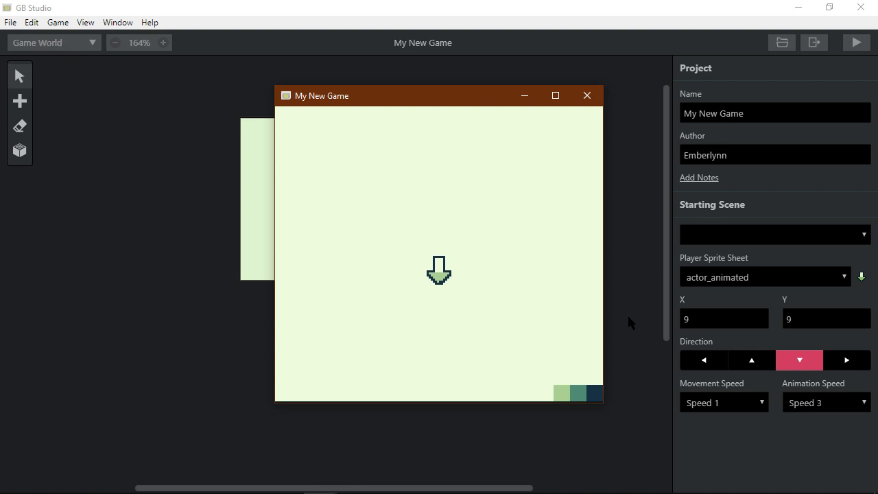
key(Right)
key(Up)
key(Left)
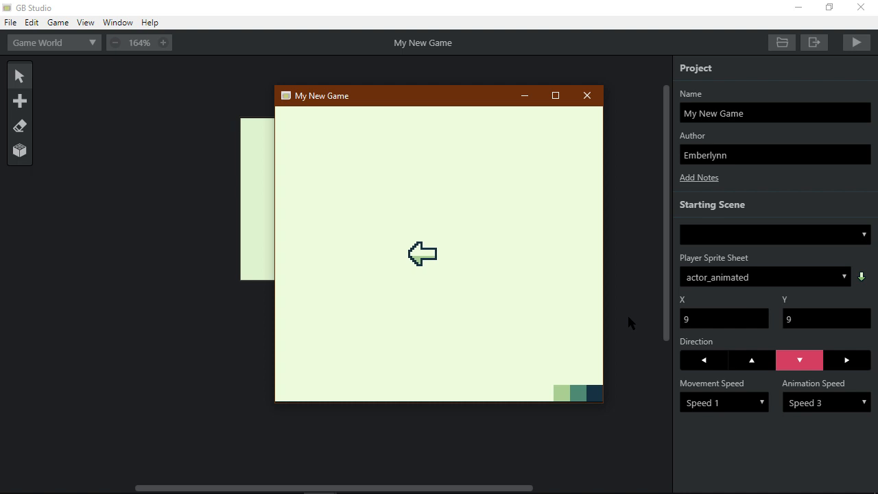
key(Down)
key(Right)
key(Up)
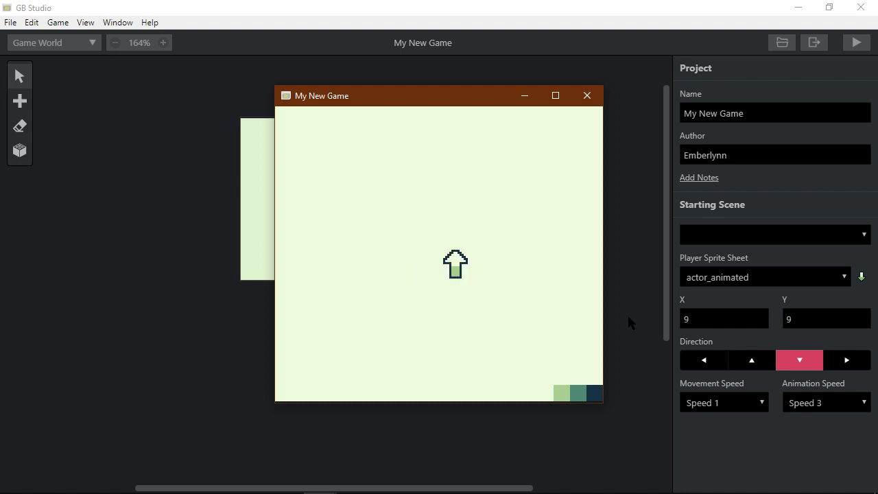
key(Left)
key(Down)
key(Right)
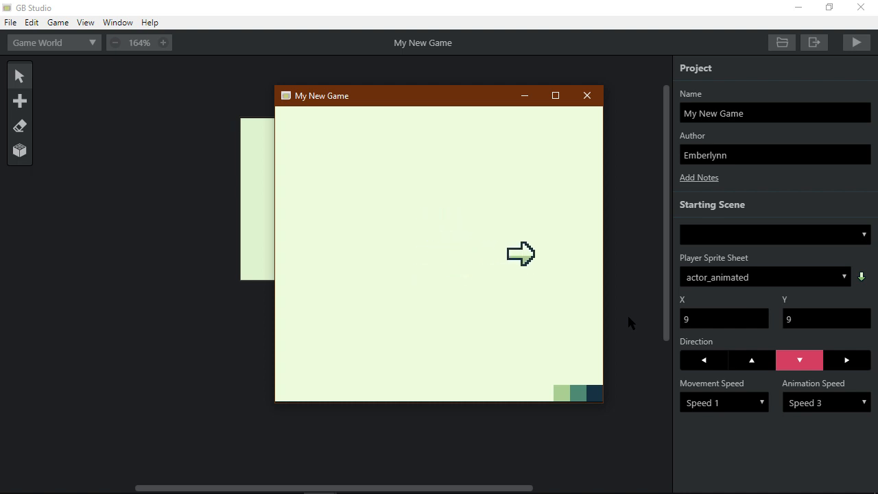
key(Left)
key(Up)
key(Left)
key(Down)
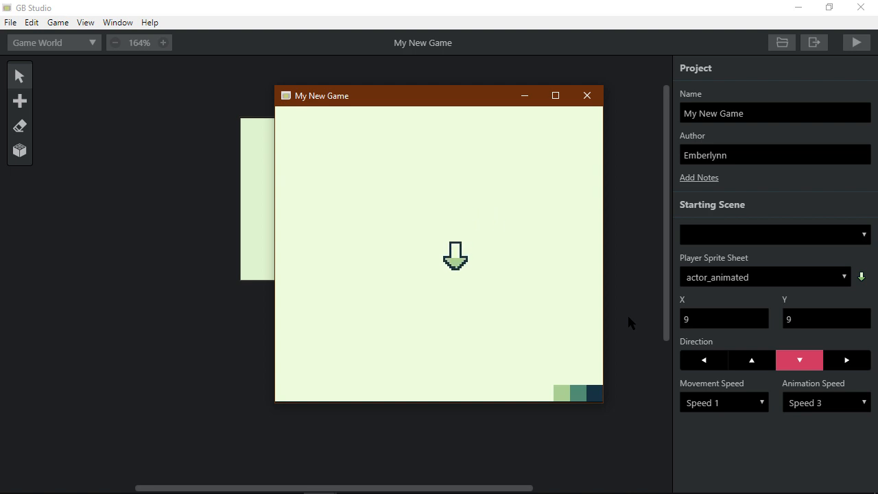
click(559, 205)
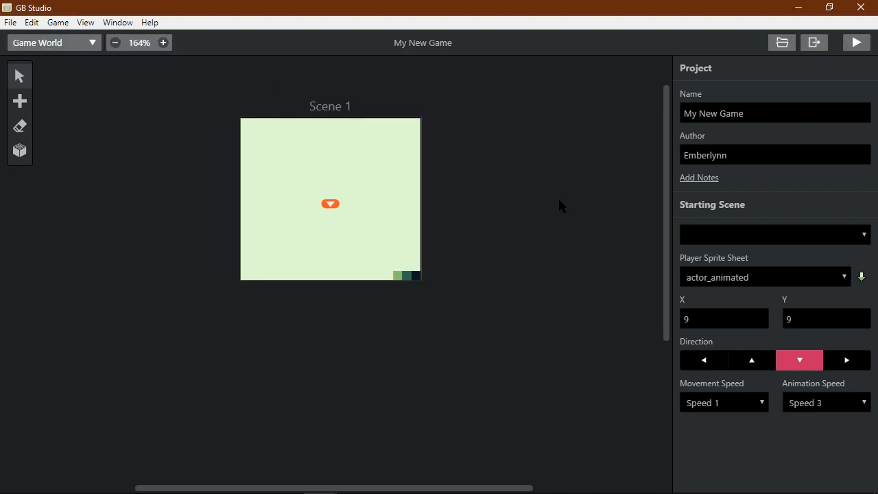
click(337, 199)
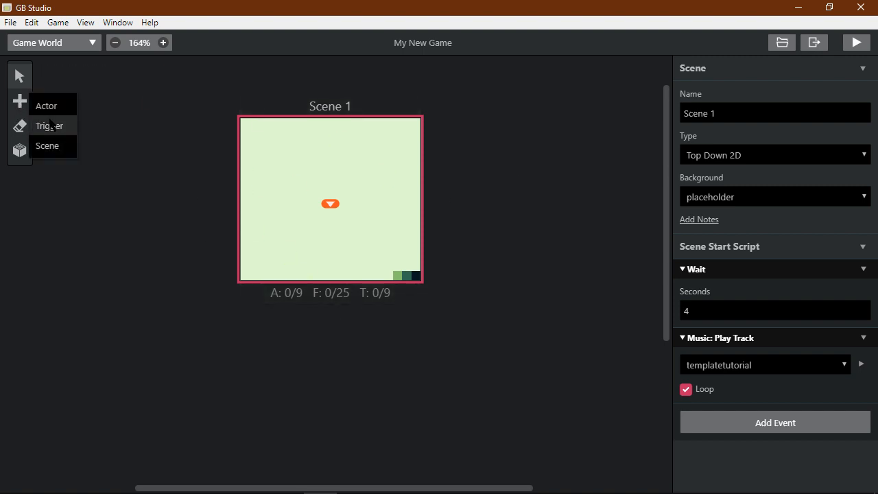
click(11, 23)
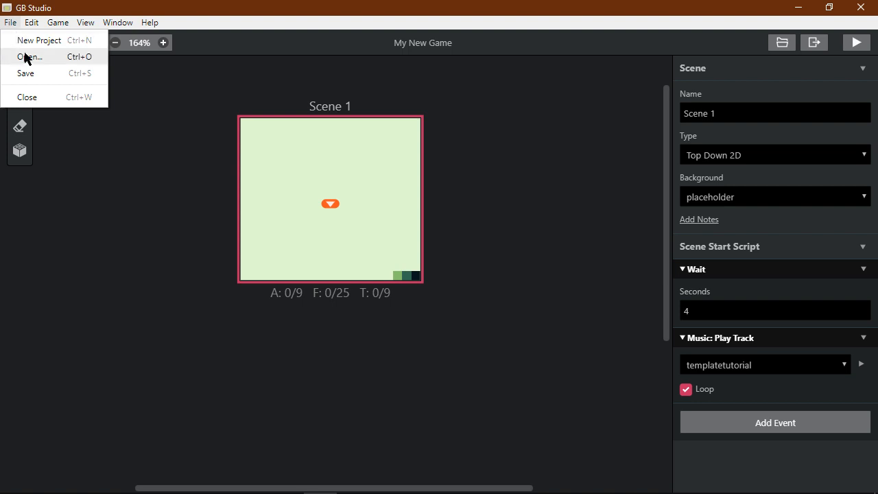
click(236, 102)
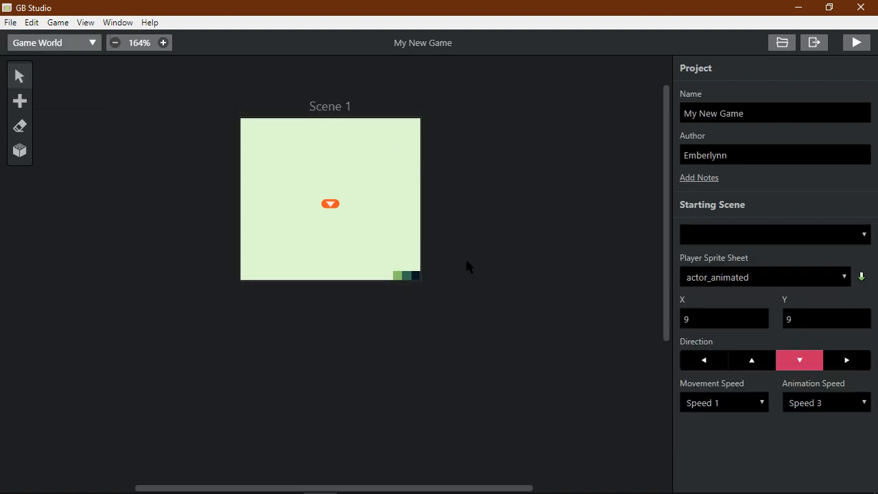
click(9, 23)
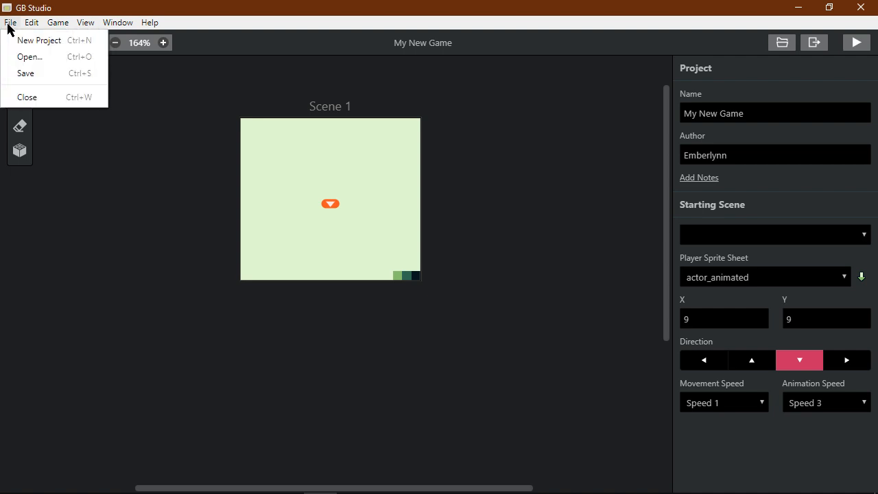
click(29, 57)
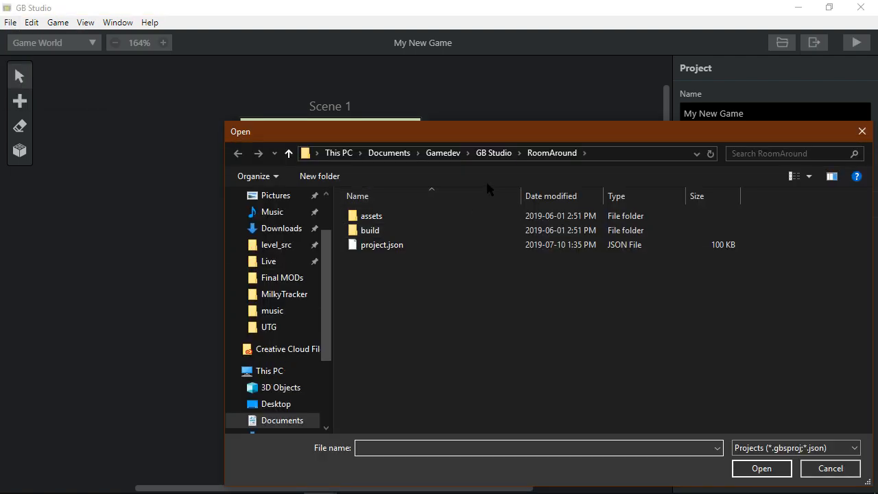
click(493, 153)
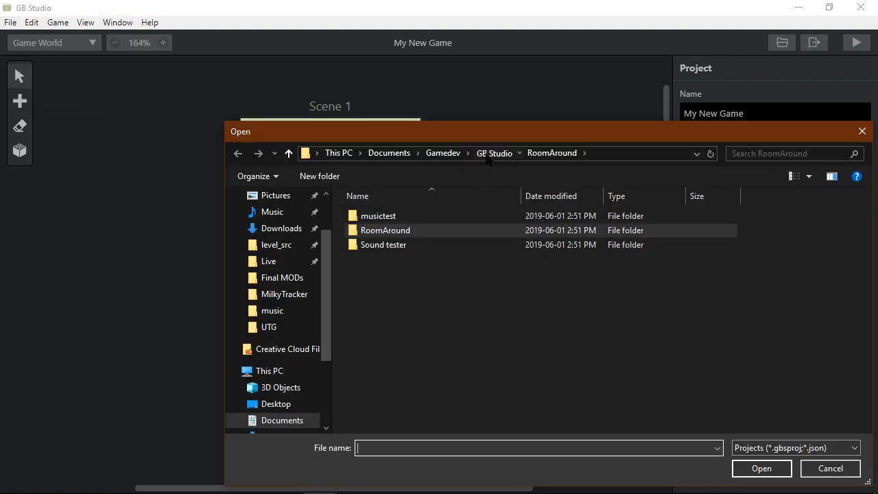
click(443, 155)
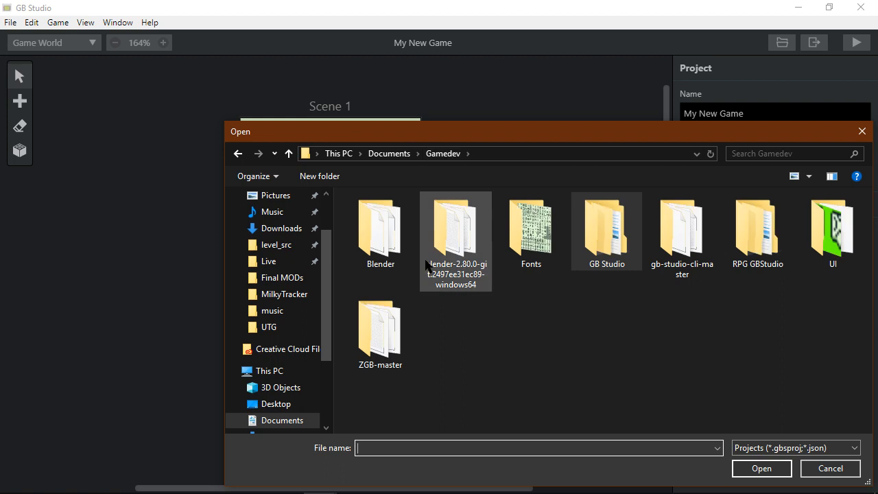
double_click(772, 228)
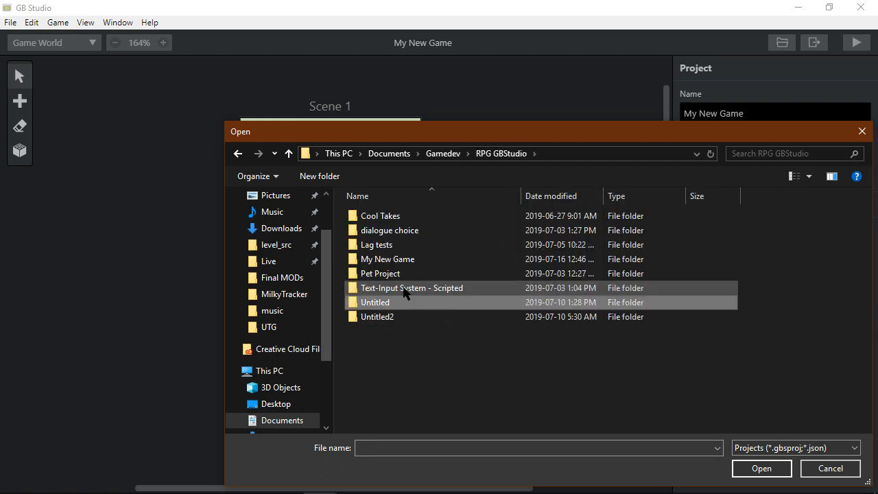
key(Up)
key(Up)
key(Down)
key(Down)
key(Return)
key(Down)
key(Up)
key(Return)
key(Down)
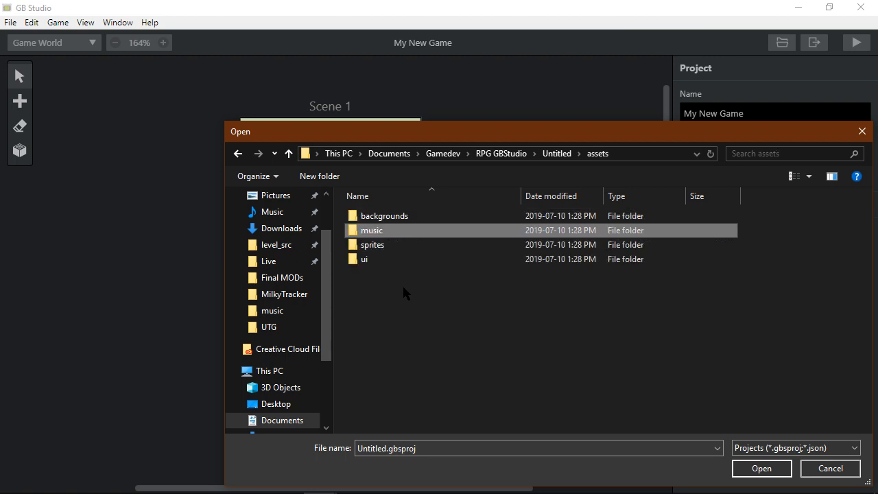
key(Up)
key(Return)
key(BackSpace)
key(BackSpace)
key(BackSpace)
key(Down)
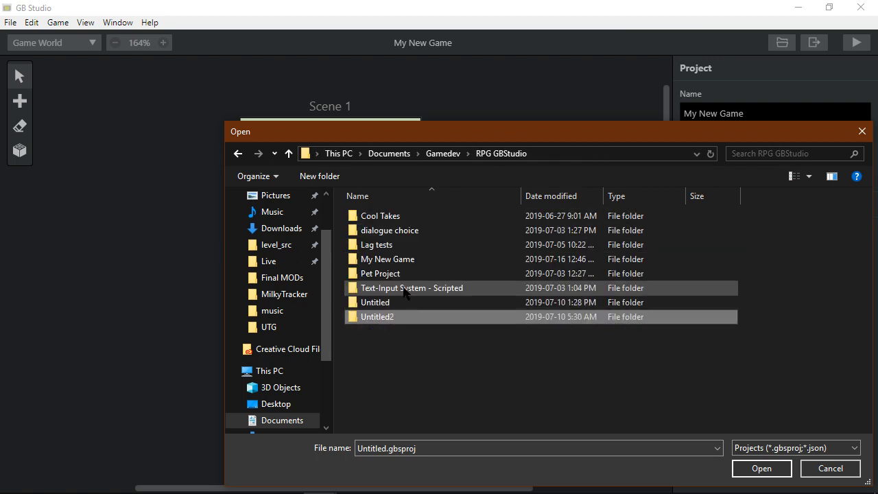
key(Return)
key(Down)
key(Up)
key(Return)
key(Down)
key(Return)
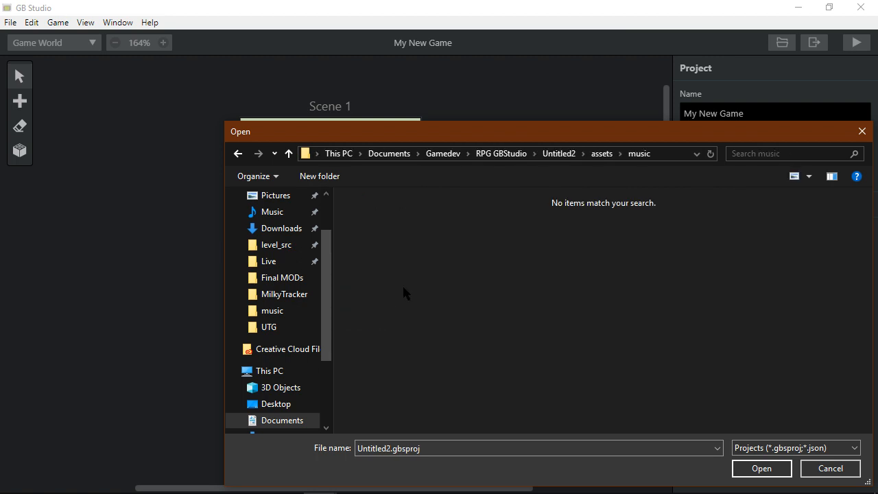
key(BackSpace)
key(Up)
key(Return)
key(Escape)
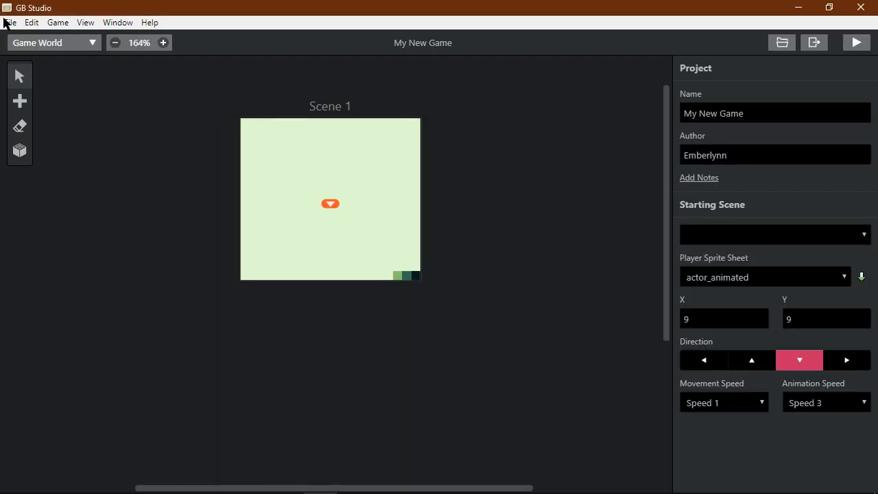
- Start a new project with the Sample Project template, name it Bleh, and create it
click(6, 22)
click(20, 39)
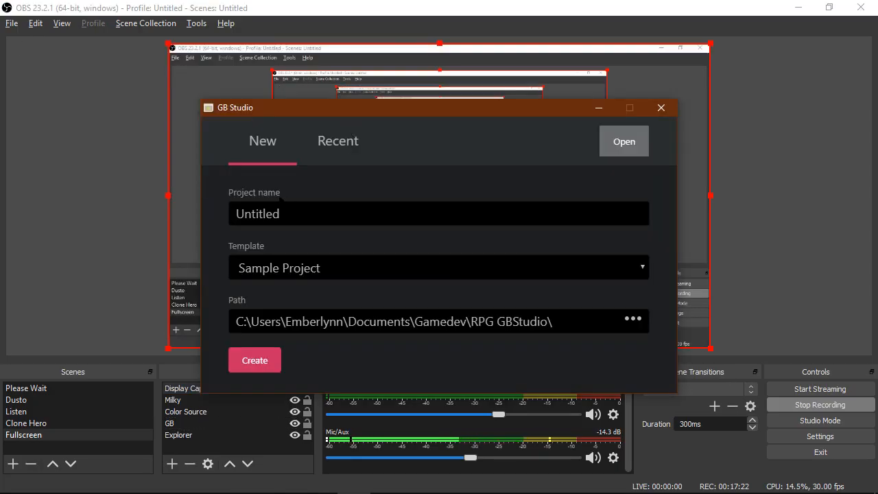
click(298, 269)
click(293, 288)
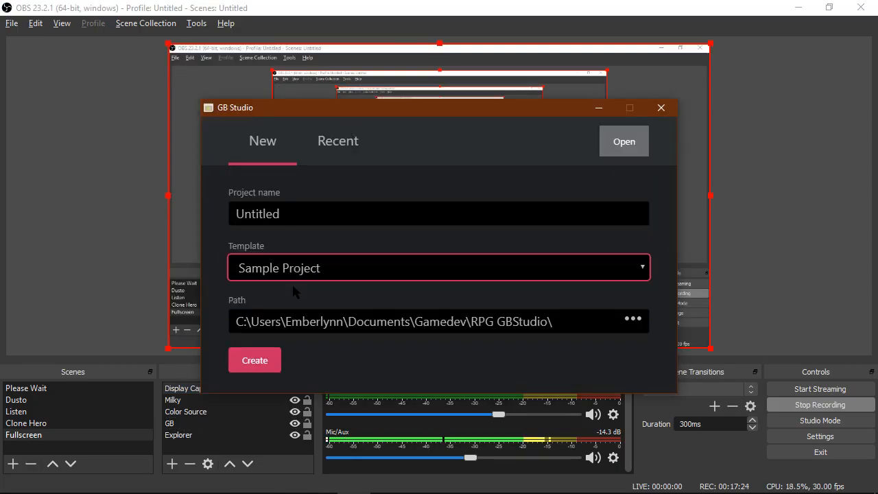
click(284, 226)
key(ctrl+a)
text(Ble)
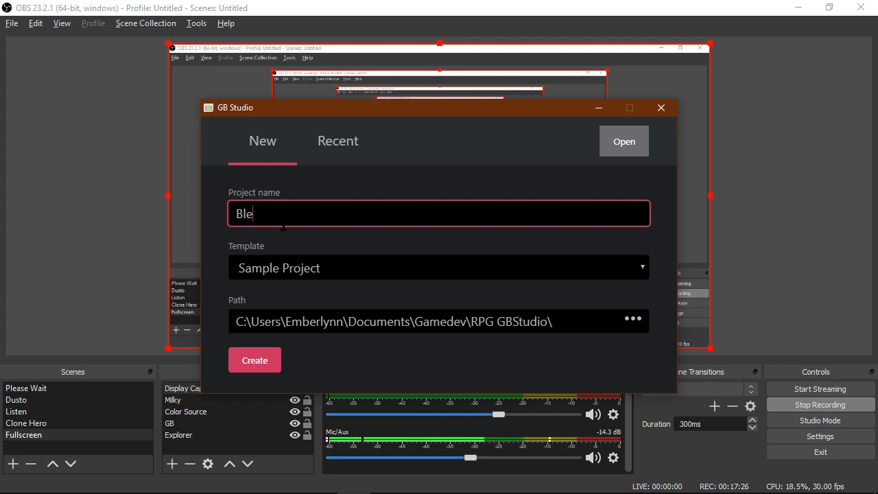
text(h)
click(271, 358)
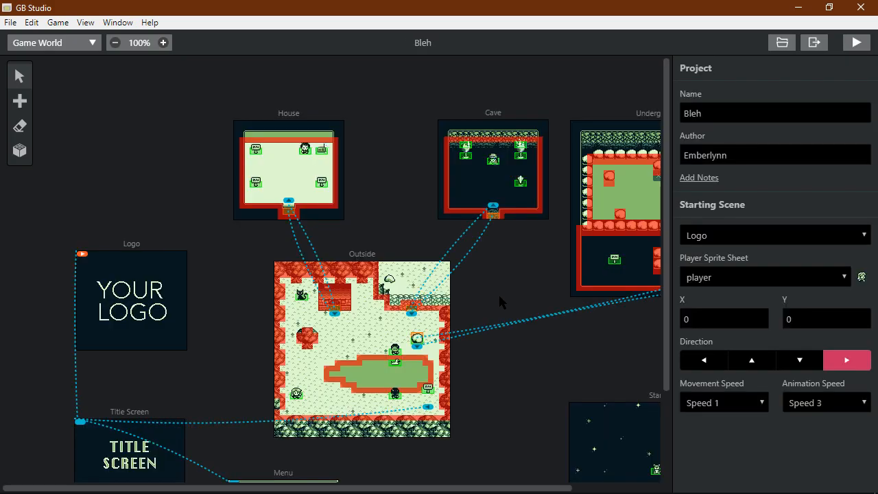
scroll(492, 311, up, 4)
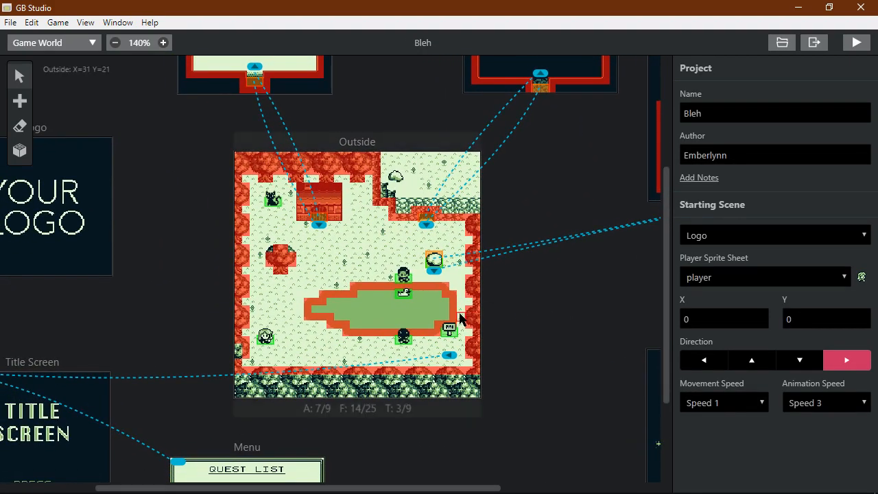
click(435, 343)
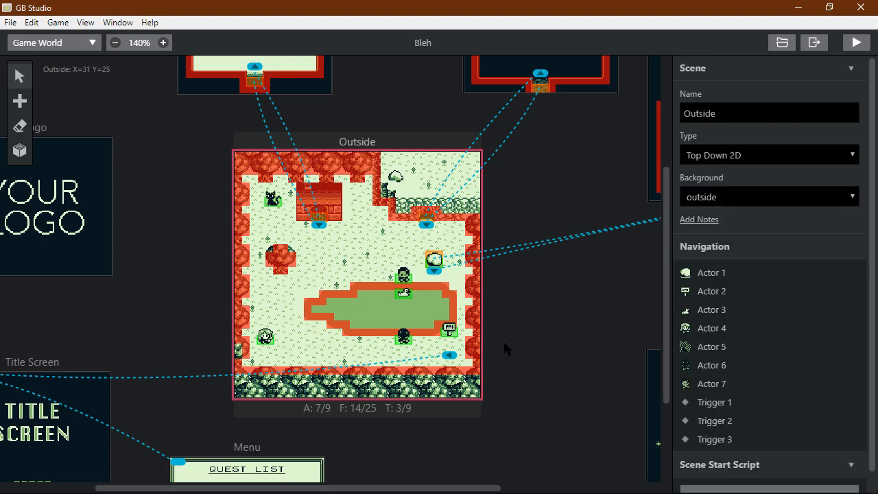
click(503, 341)
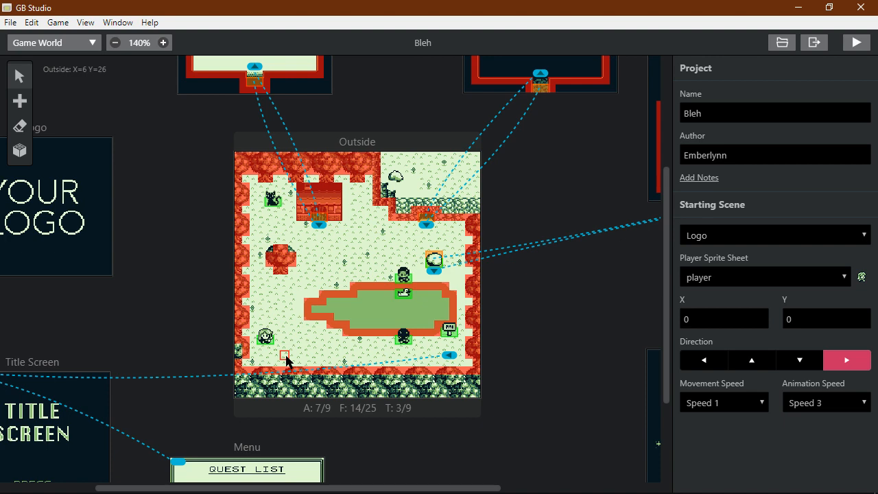
key(alt+Tab)
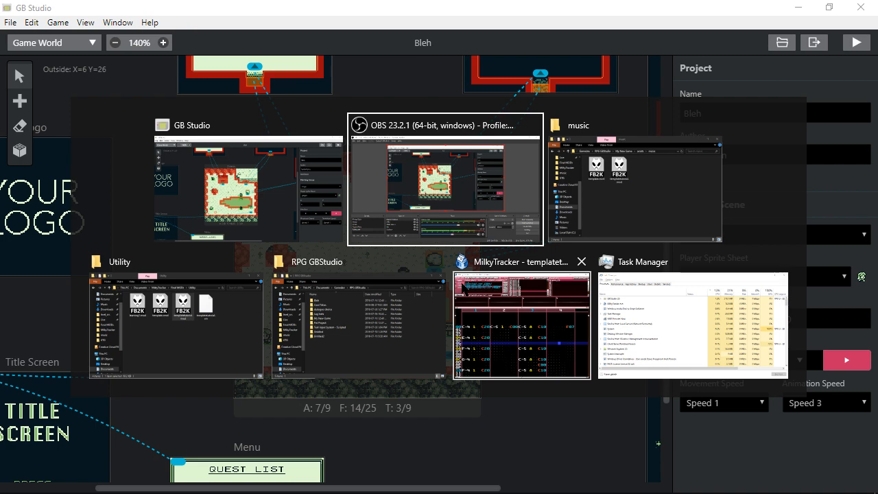
click(492, 455)
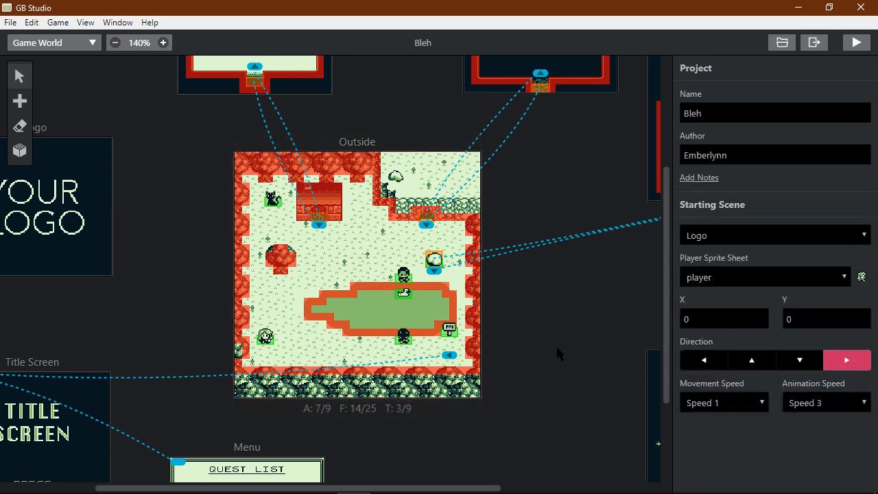
- Add a Music: Play Track event to the Outside scene's start script
click(469, 343)
scroll(679, 376, down, 1)
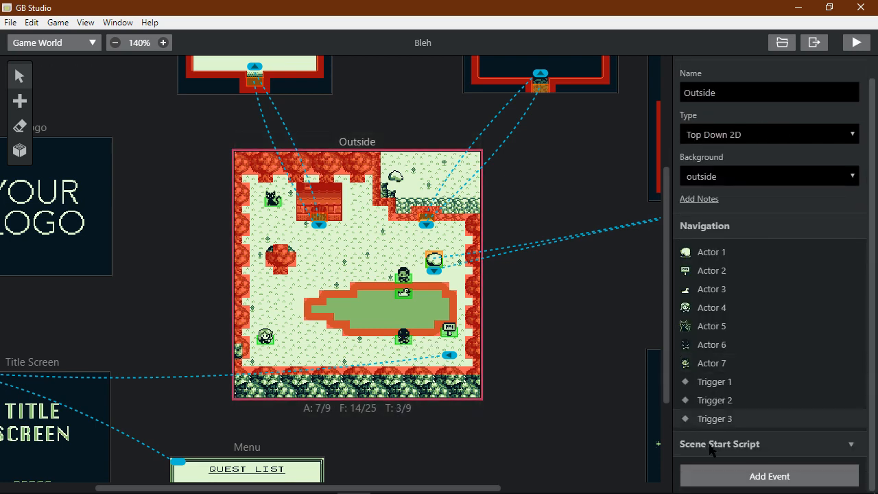
click(727, 475)
text(music)
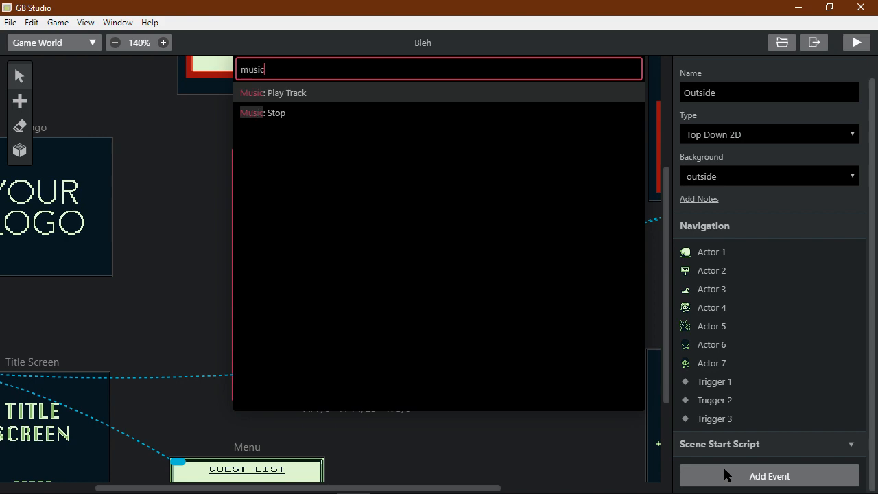
key(Return)
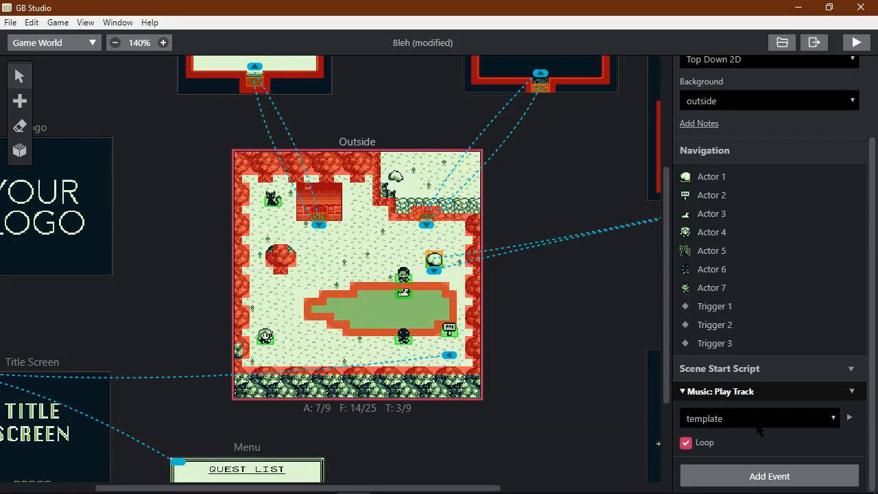
click(758, 426)
click(758, 431)
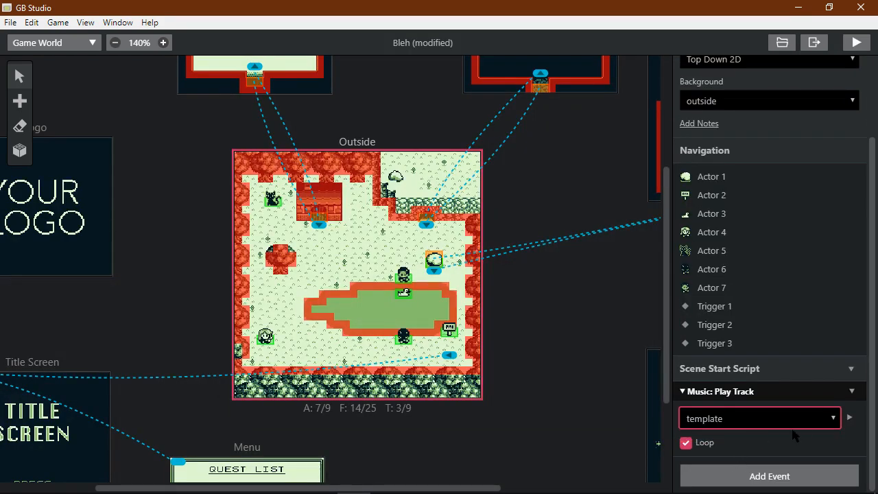
- Put templatetutorial.mod into the Bleh project's assets/music folder
click(780, 44)
click(325, 204)
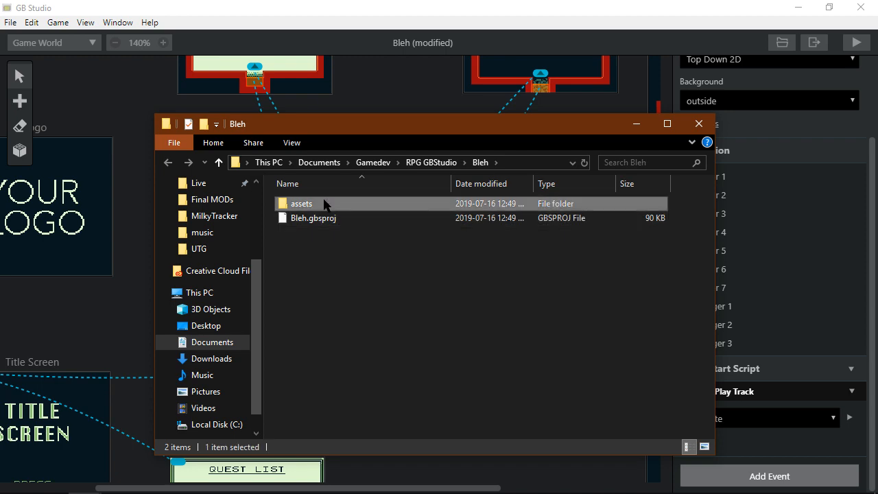
double_click(324, 205)
double_click(325, 214)
key(ctrl+v)
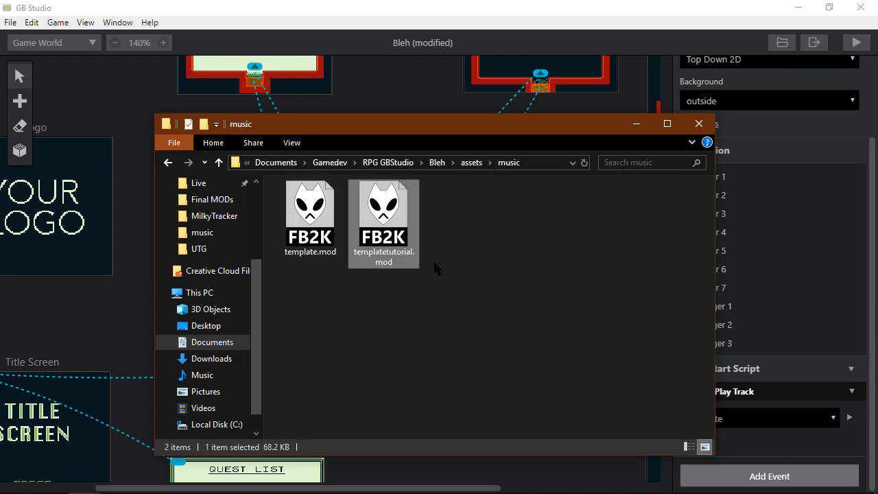
- Choose templatetutorial as the Outside scene's looping song in the Play Track event
click(422, 76)
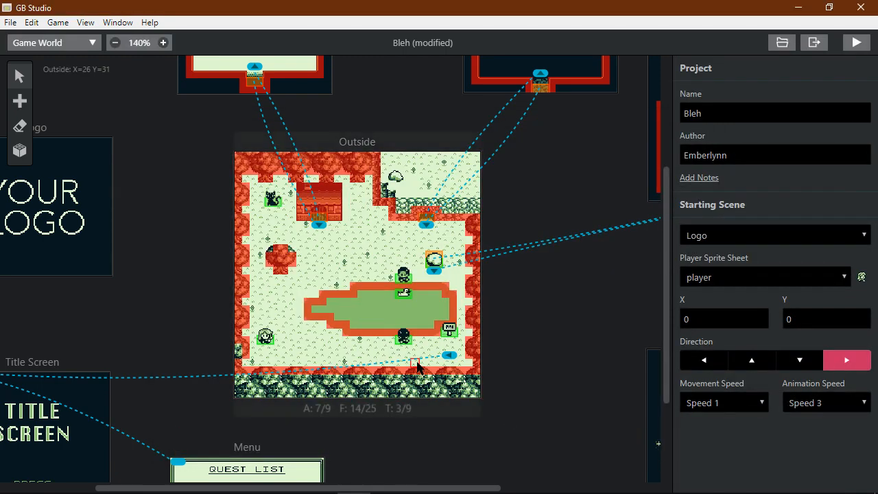
click(417, 367)
scroll(703, 473, down, 2)
click(699, 425)
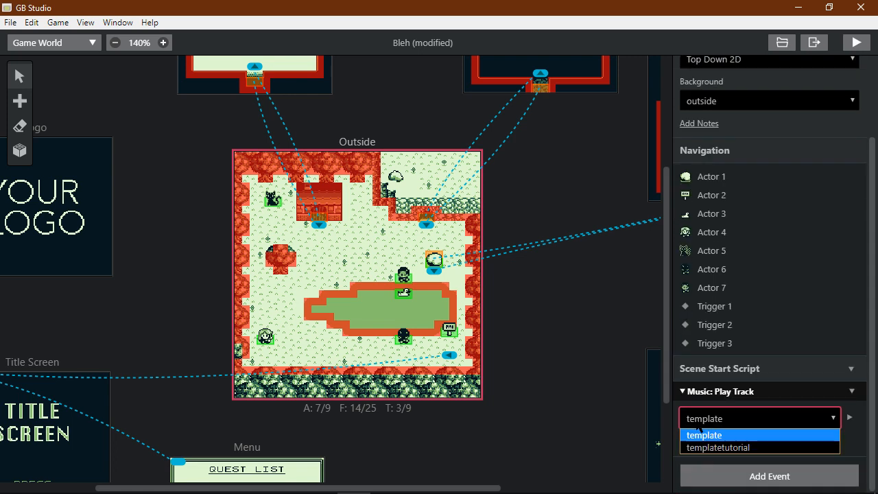
click(718, 448)
click(589, 371)
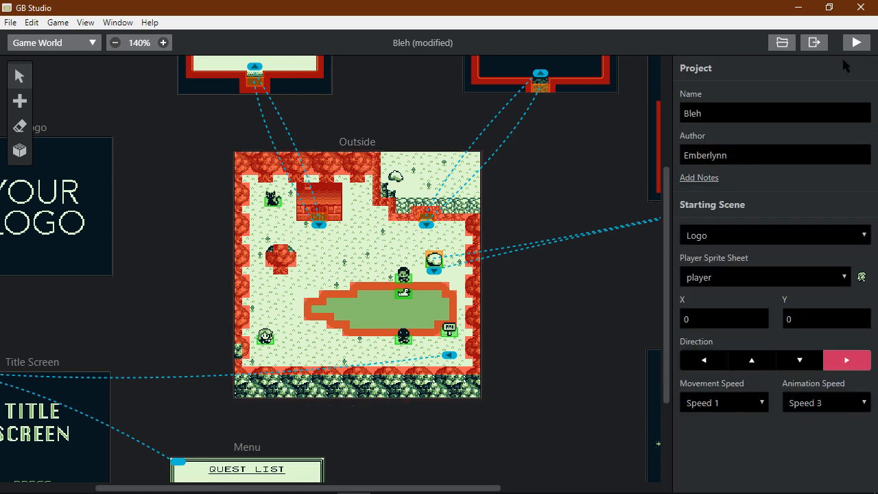
- Build and run the game, walk left across the meadow and talk to the villager
click(856, 42)
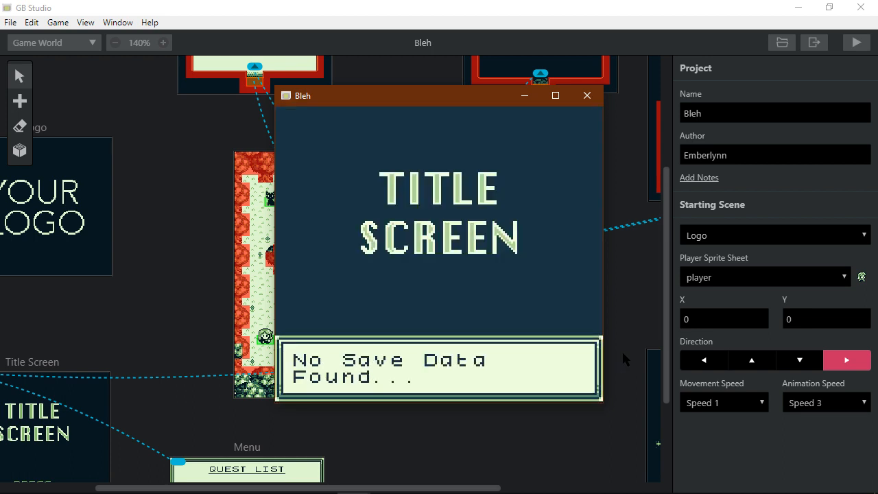
key(z)
key(z)
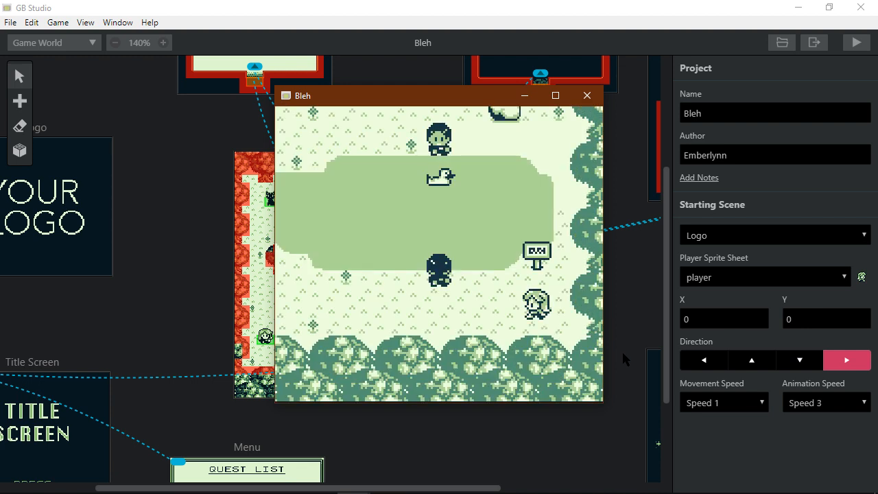
key(Left)
key(Left)
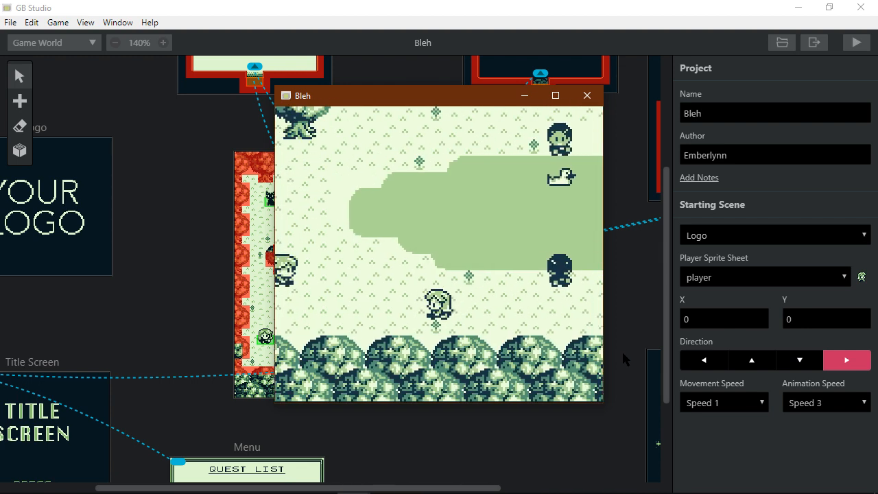
key(Up)
key(Left)
key(Down)
key(z)
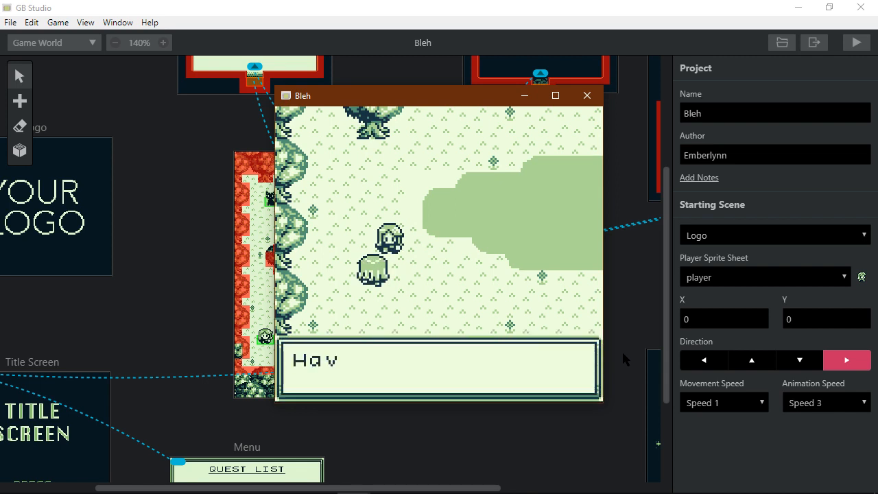
key(z)
- Walk into the dark rock scene and back outside twice, then return to the editor
key(Up)
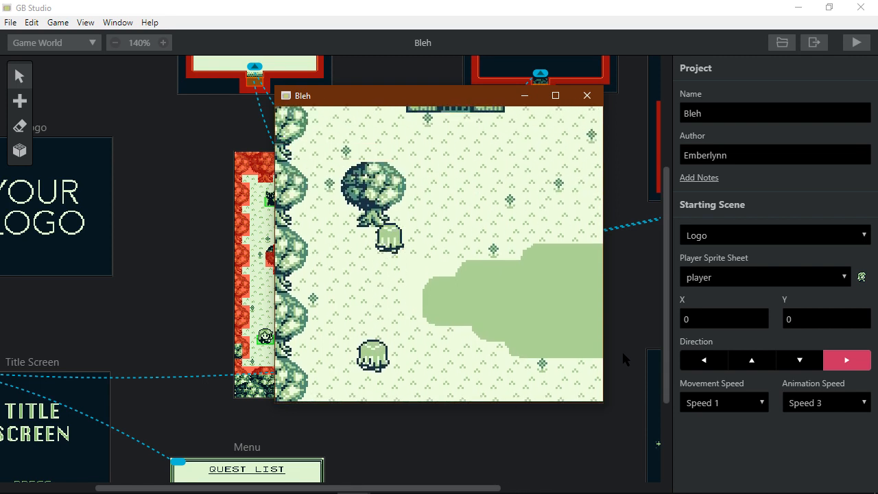
key(Right)
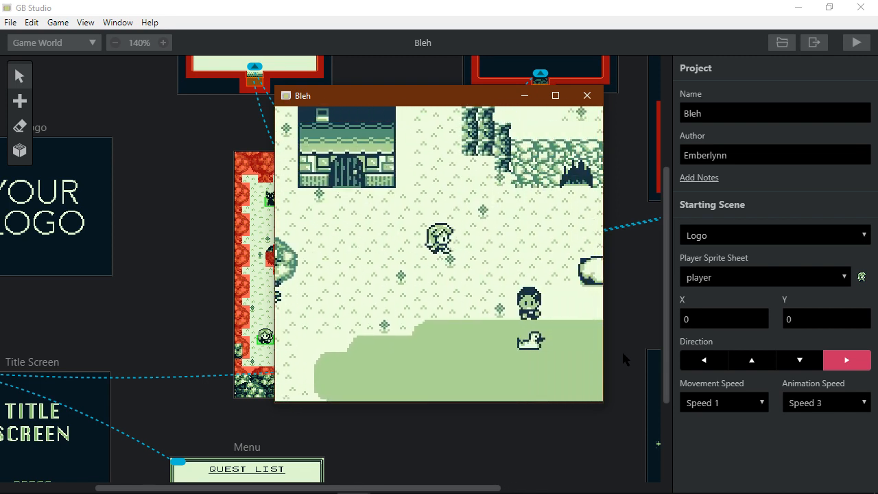
key(Down)
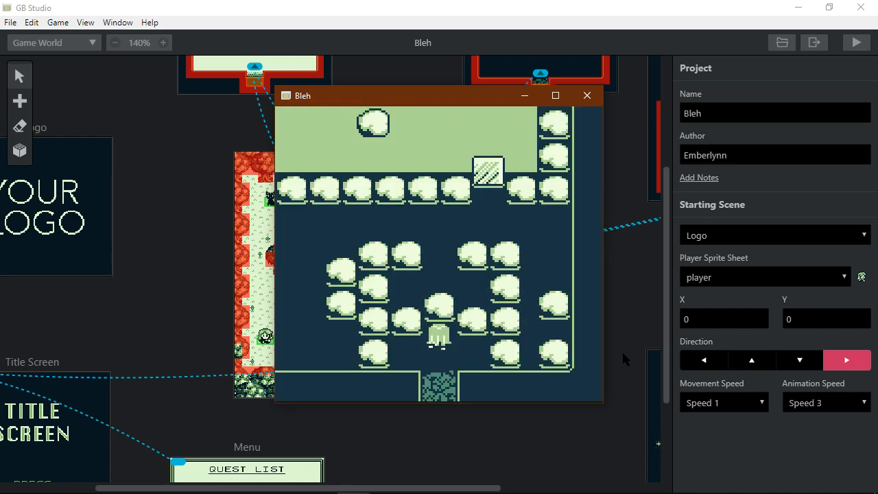
key(Left)
key(Right)
key(Down)
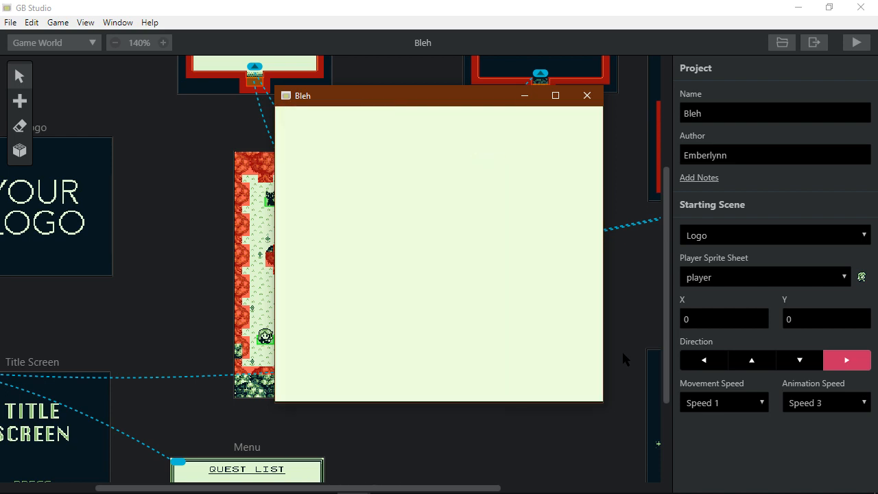
key(Down)
key(Up)
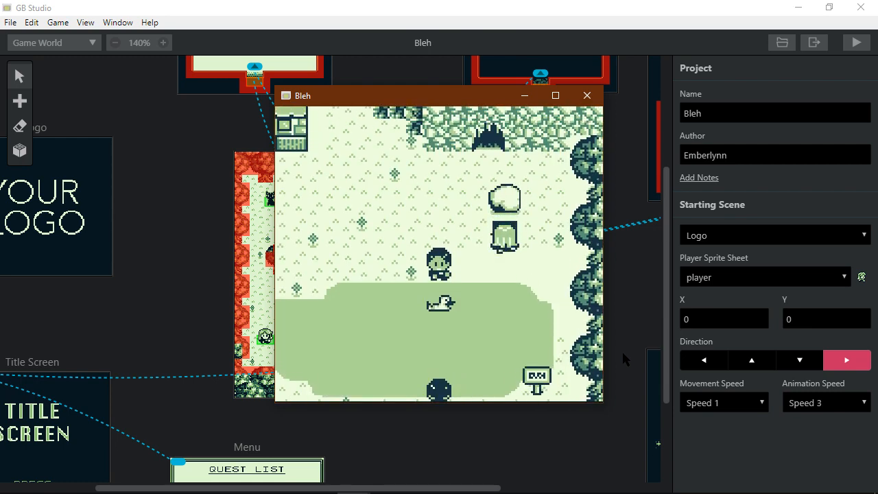
key(Down)
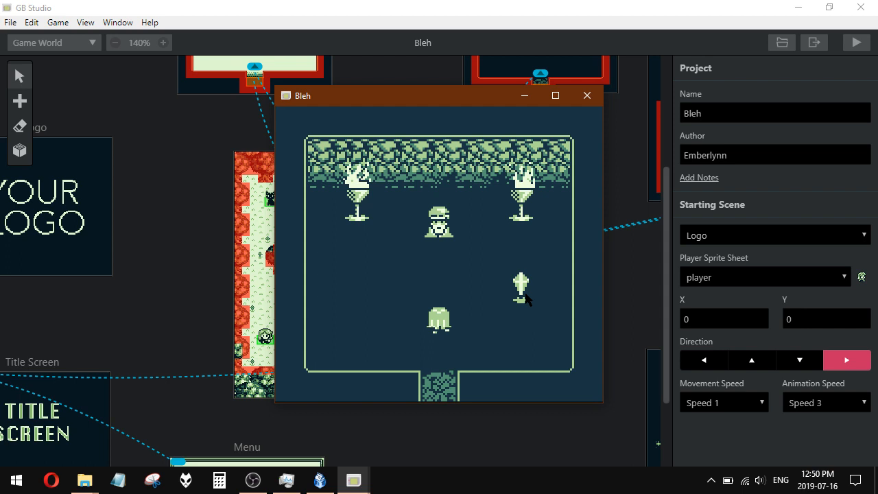
click(488, 452)
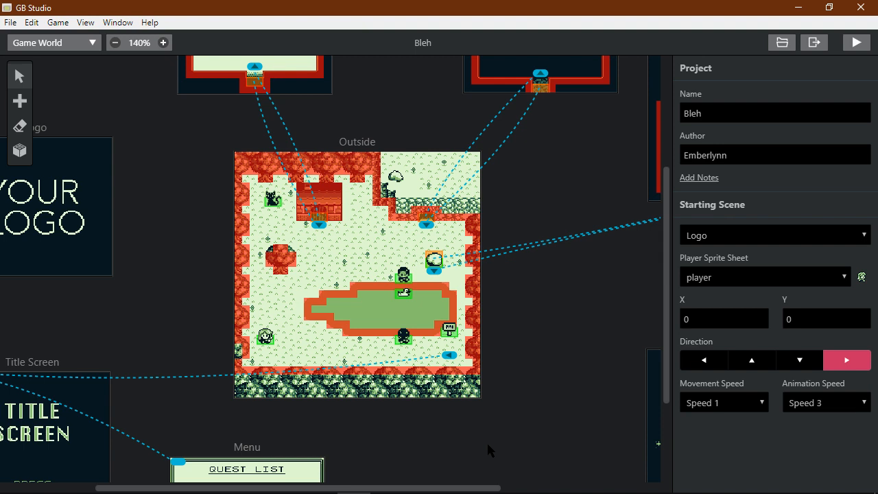
scroll(488, 450, up, 1)
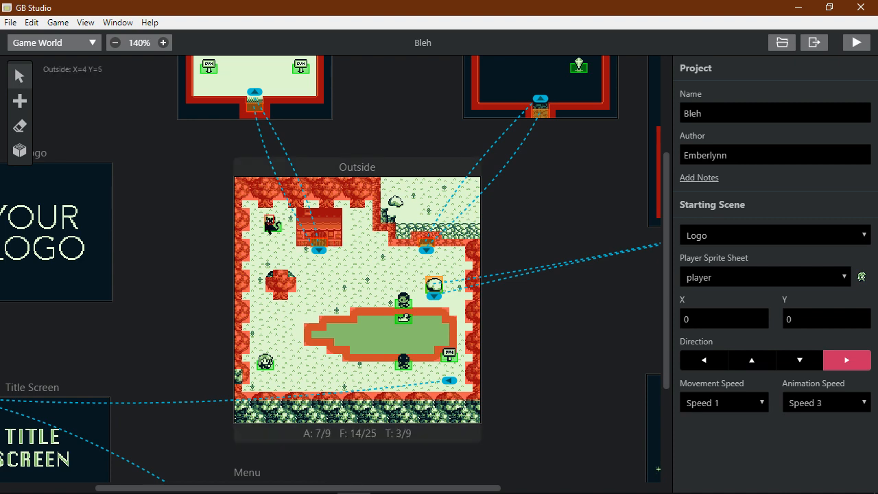
scroll(158, 363, up, 1)
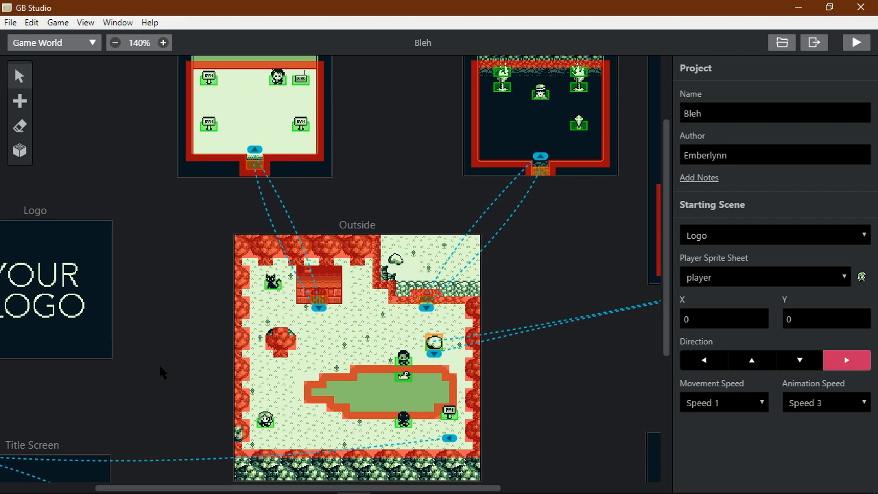
scroll(158, 363, right, 3)
scroll(316, 398, right, 1)
scroll(477, 437, down, 1)
scroll(476, 437, down, 3)
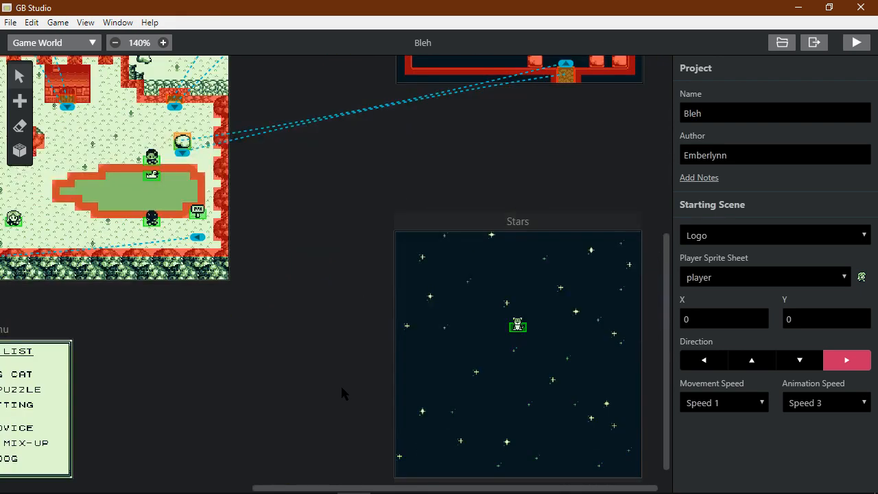
scroll(340, 384, down, 1)
scroll(340, 385, left, 2)
scroll(341, 384, right, 2)
scroll(341, 385, left, 3)
scroll(340, 384, up, 2)
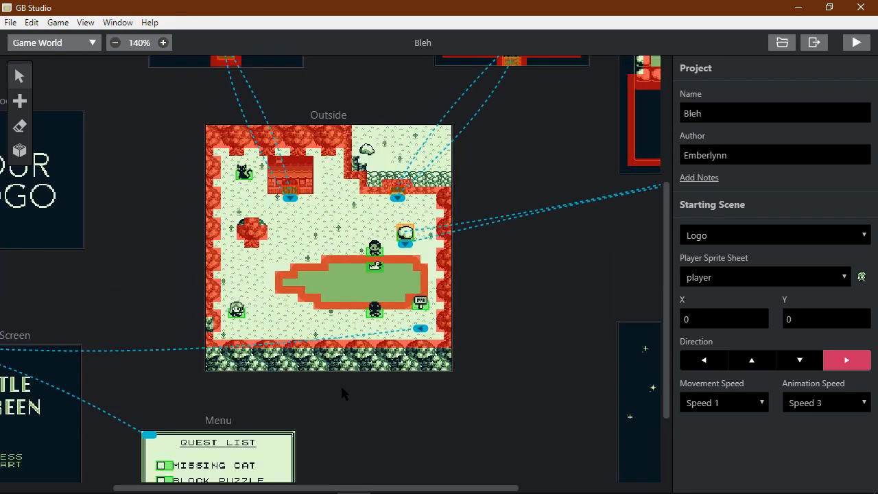
- Change channel 4's row-00 speed effect from F07 to F06 and play the song
click(329, 485)
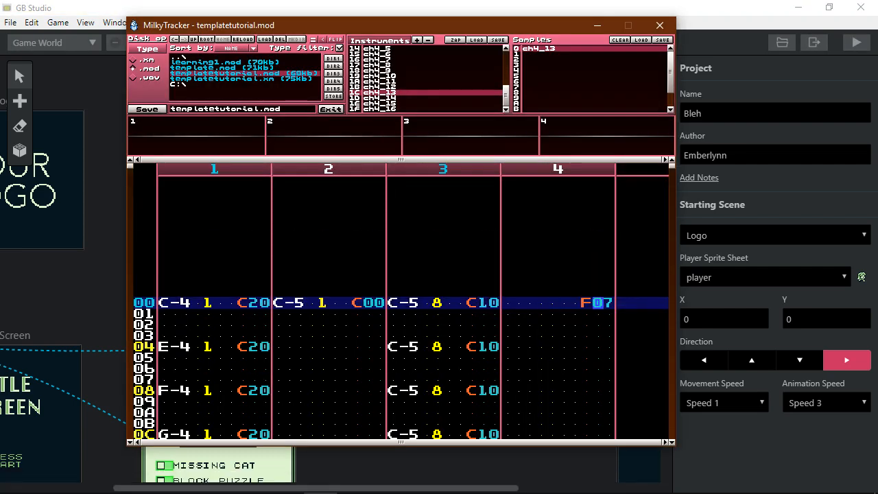
key(Right)
key(space)
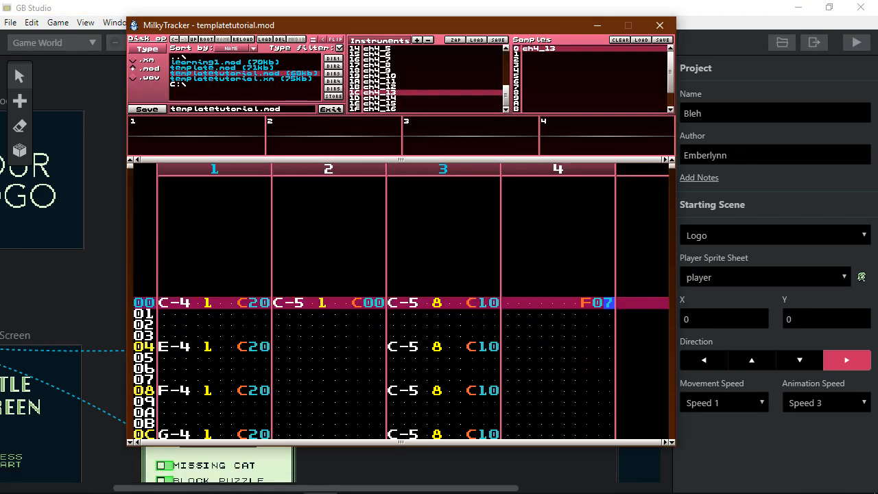
text(6)
key(space)
key(Return)
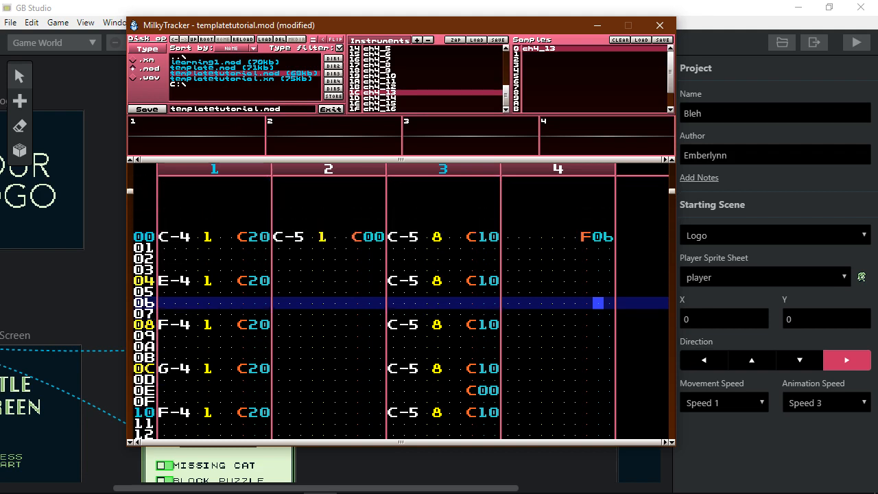
- Stop playback and restore channel 4's row-00 speed effect to F07
key(Up)
key(Up)
key(Up)
key(Down)
key(Up)
key(Right)
key(Up)
key(Up)
key(Right)
key(Left)
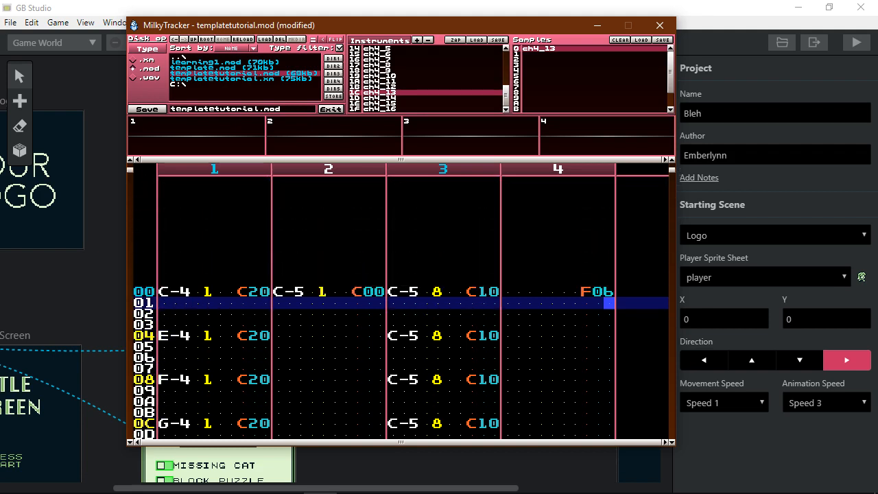
key(Up)
key(space)
text(7)
key(space)
key(Up)
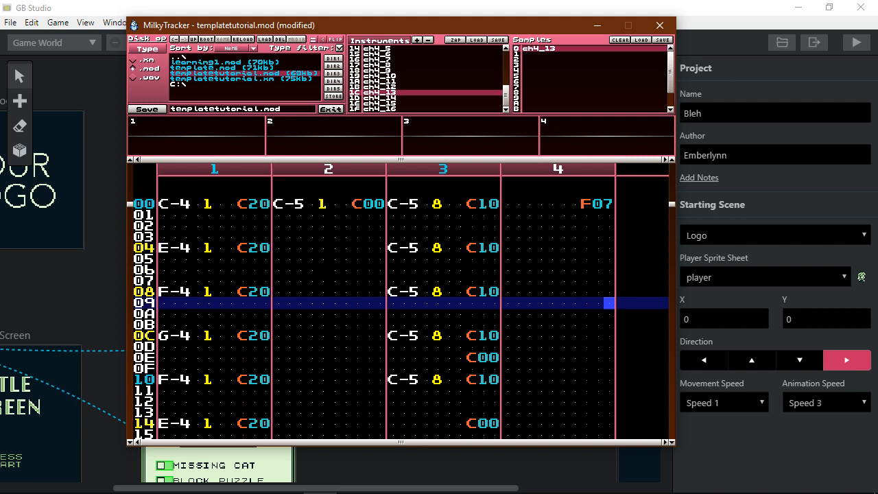
- Return to the pattern top and settle on channel 1's row-00 instrument number
key(Page_Up)
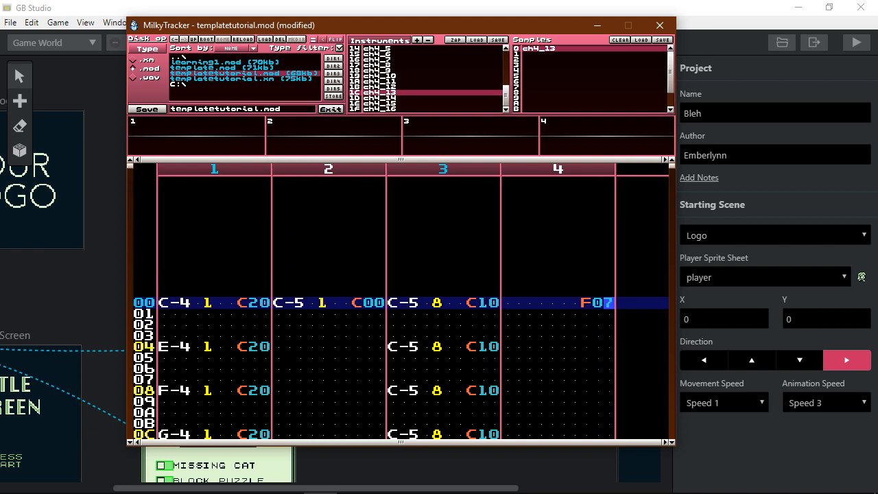
scroll(381, 91, up, 6)
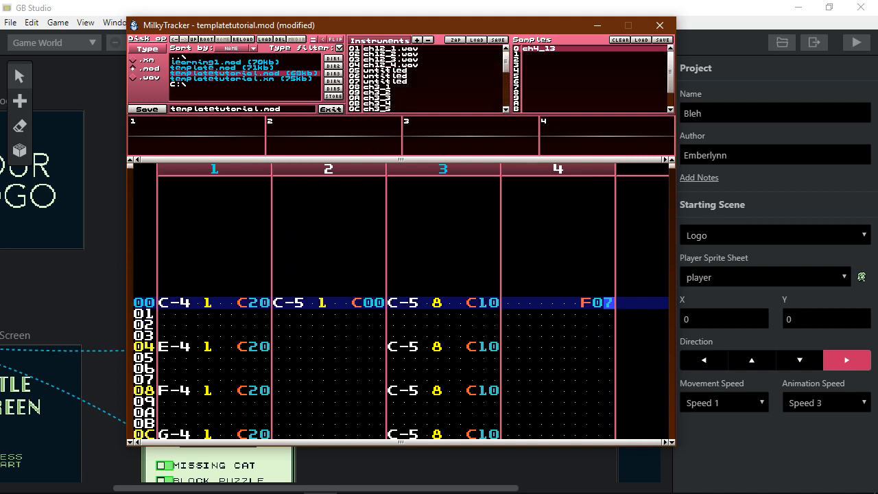
key(Right)
key(Right)
key(Right)
key(Left)
key(Right)
key(alt+Tab)
key(alt+Tab)
key(alt+Tab)
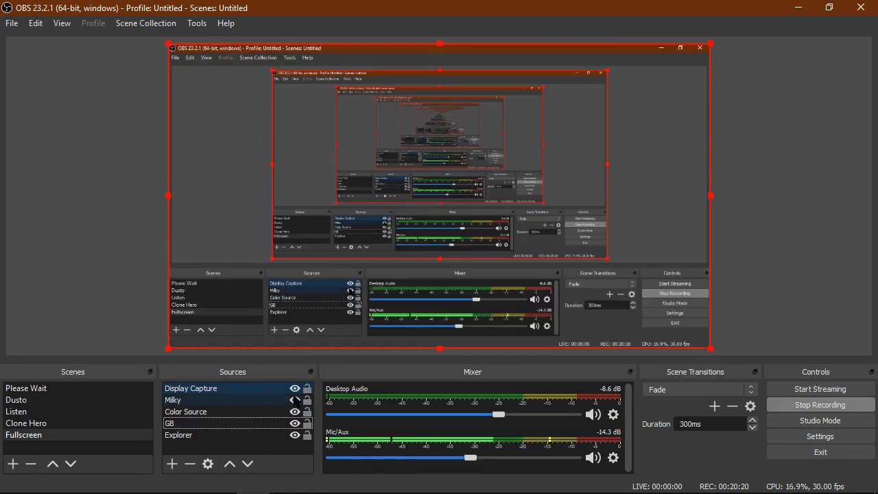
key(alt+Tab)
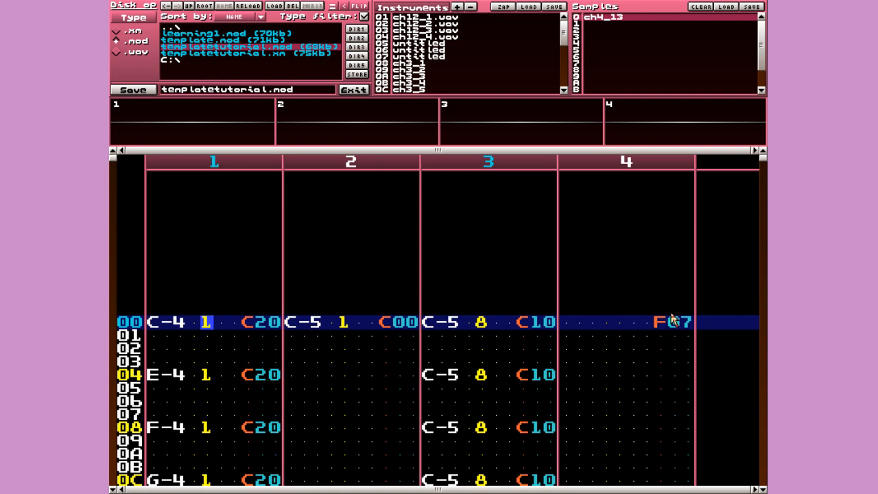
- Browse instruments in the sample editor, previewing ch12_3.wav and ch12_4.wav, then close it
key(Down)
key(Down)
key(Up)
key(Up)
key(alt+Up)
key(alt+Up)
key(alt+Up)
key(alt+Up)
key(alt+Up)
key(alt+Up)
key(alt+Up)
key(alt+Up)
key(alt+Up)
key(alt+Up)
key(alt+Up)
key(alt+Up)
key(alt+Up)
key(alt+Up)
key(alt+Up)
key(alt+Up)
key(alt+Up)
key(alt+Up)
key(alt+Up)
key(alt+Up)
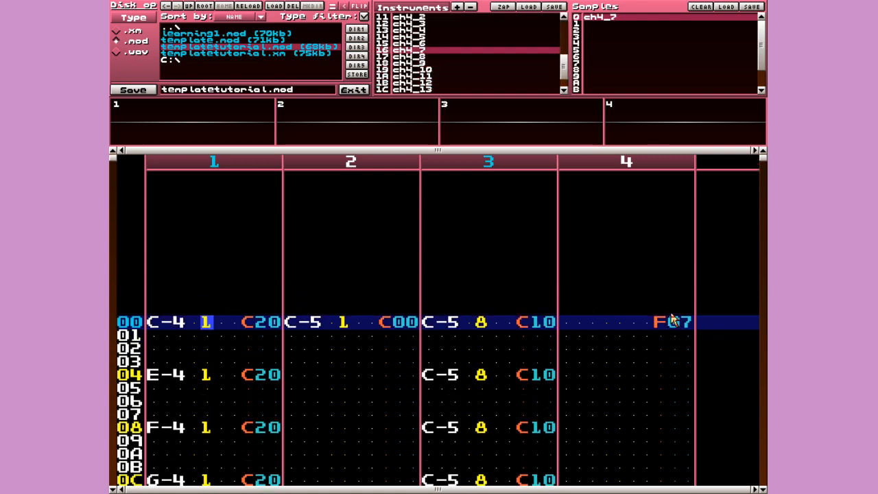
key(alt+s)
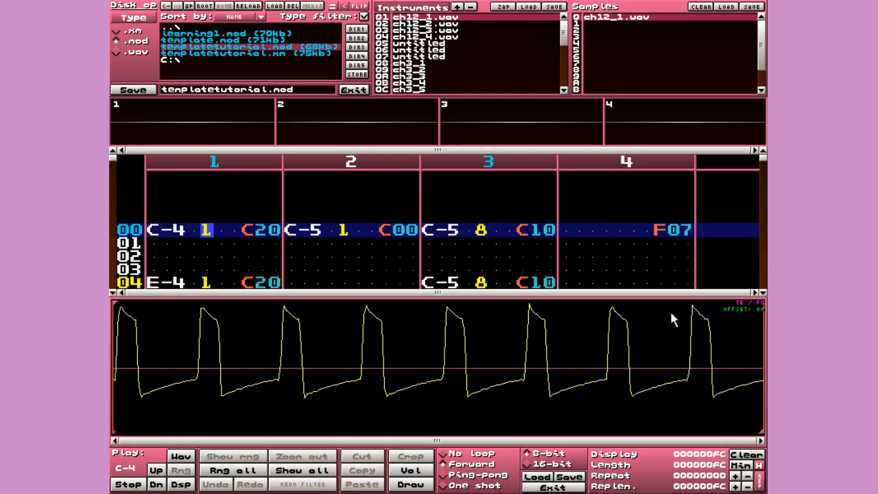
key(alt+Down)
key(alt+Down)
key(z)
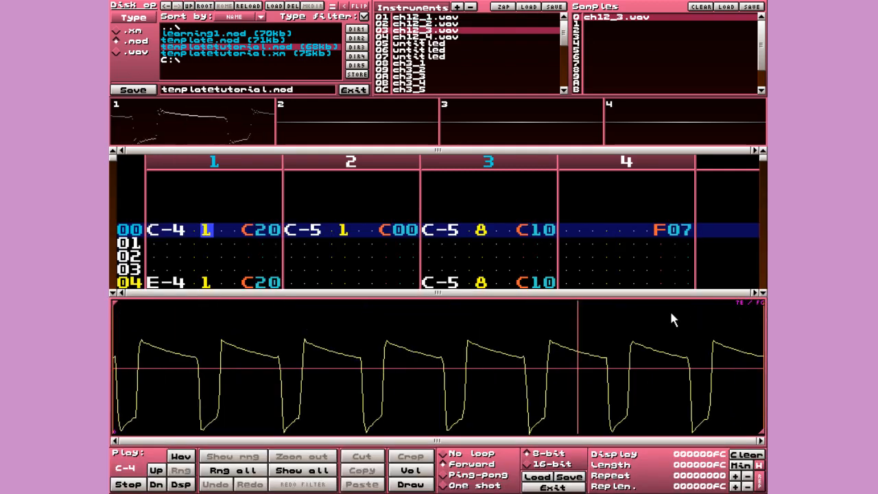
key(alt+Down)
key(Escape)
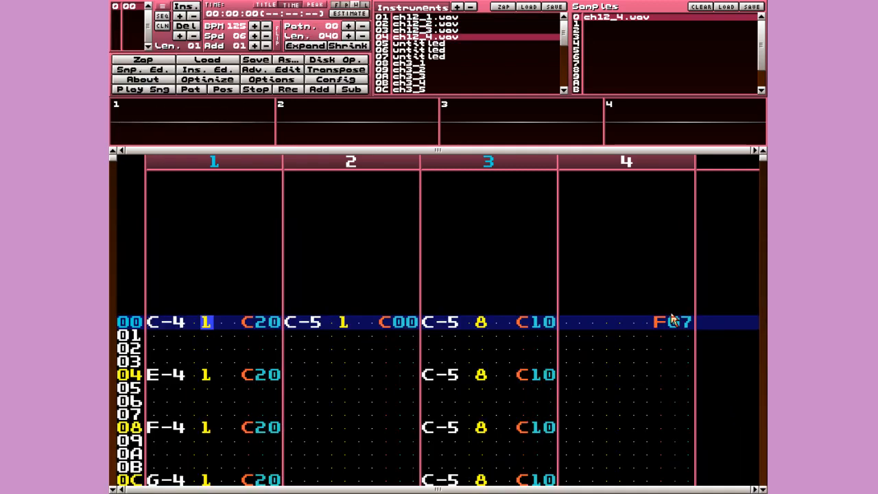
- Try instruments 4, 5, 7 and 9 on channel 1's row-00 C-4 note
key(Left)
key(Left)
key(Right)
key(Right)
key(space)
text(4)
key(Up)
text(5)
key(Up)
text(7)
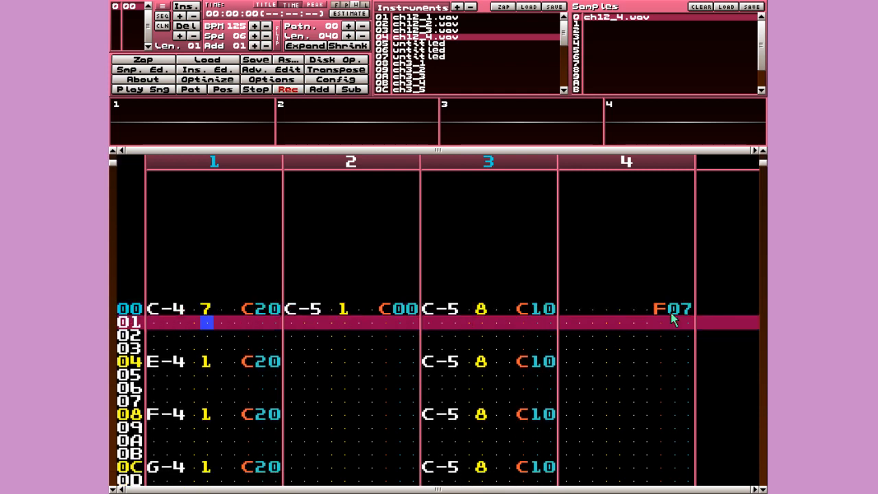
key(Up)
key(space)
key(space)
text(9)
- Set channel 1's row-00 C-4 note back to instrument 1
key(space)
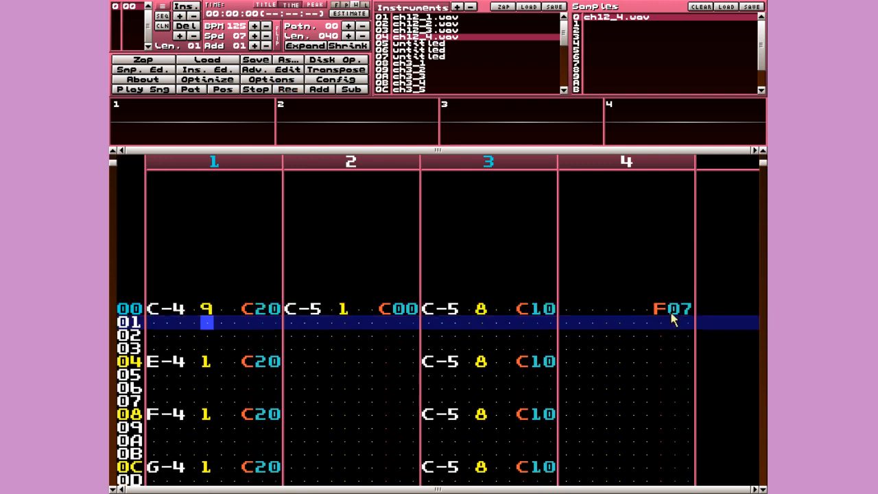
key(Up)
key(Down)
key(Down)
key(Up)
key(Up)
key(space)
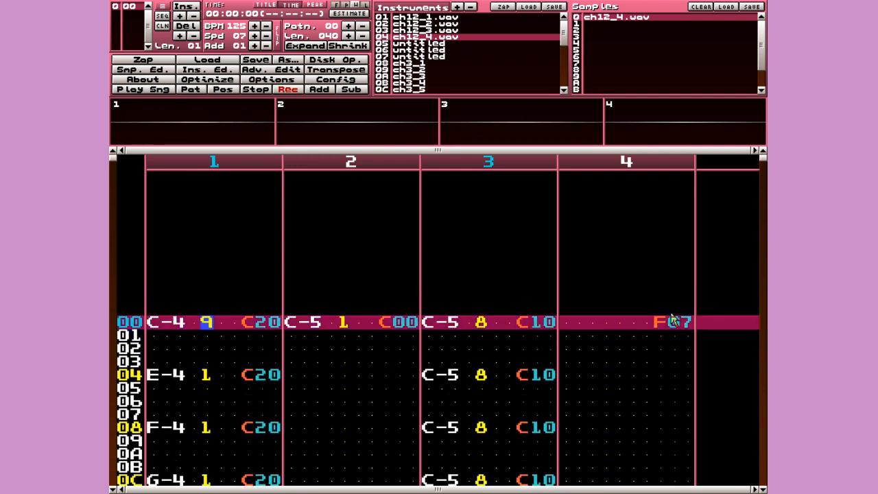
text(1)
key(space)
key(Up)
key(Down)
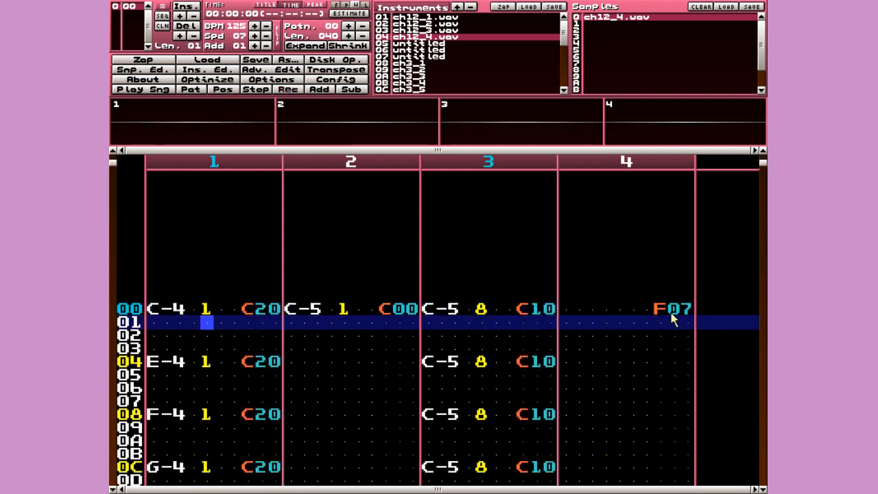
- Step through the ch3 and ch4 instruments from channel 3 with the sample editor showing
key(Right)
key(Right)
key(Right)
key(Right)
key(Right)
key(Right)
key(Right)
key(Right)
key(Right)
key(Right)
key(Right)
key(Right)
key(Right)
key(Right)
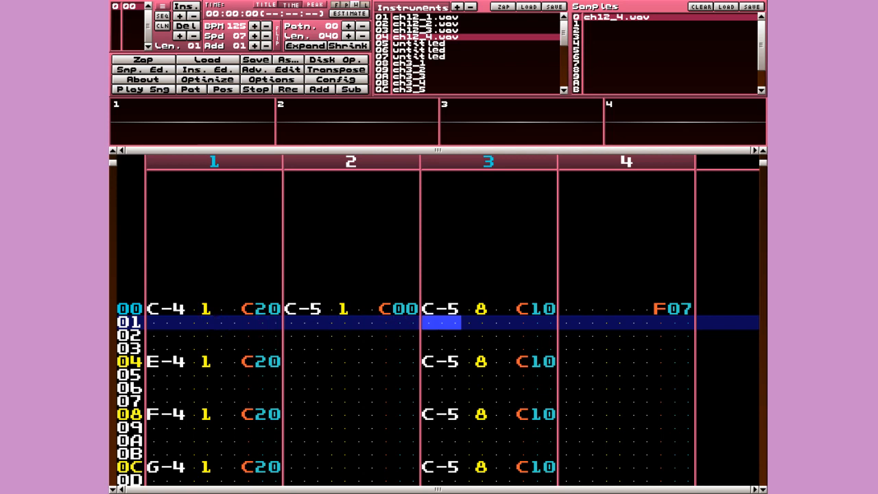
key(Up)
key(Right)
key(Right)
key(alt+Up)
key(alt+Down)
key(alt+Down)
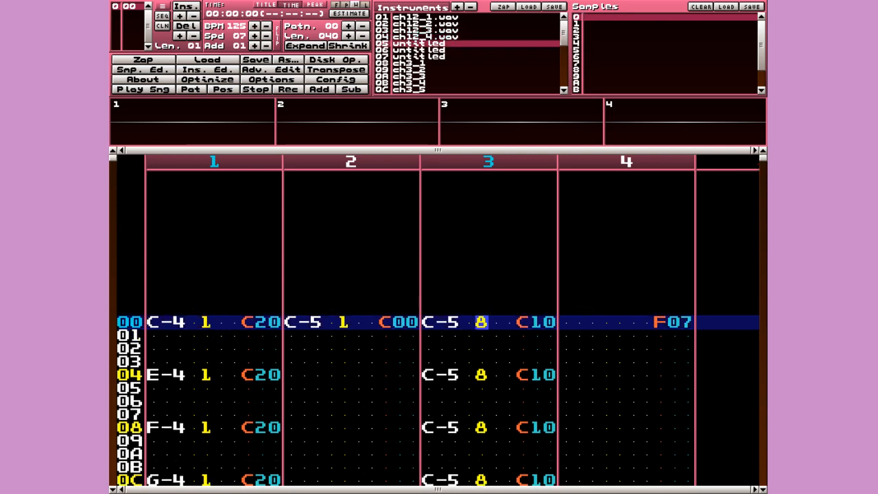
key(ctrl+s)
key(alt+Down)
key(alt+Down)
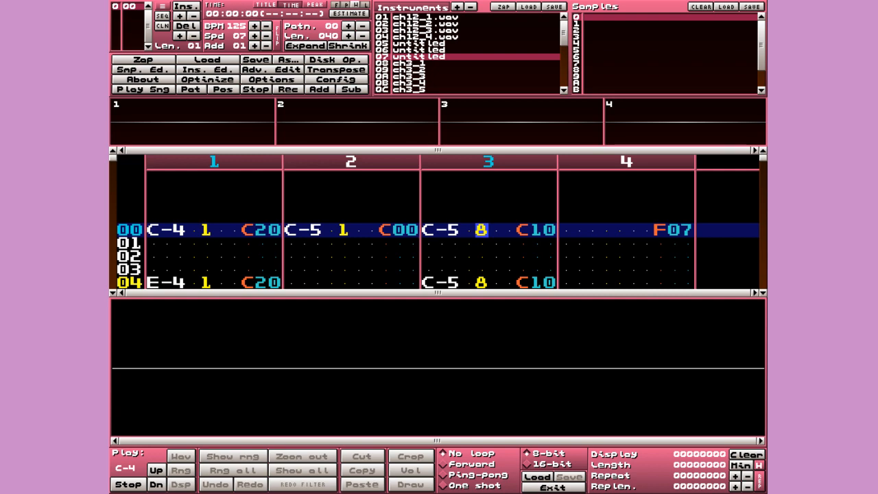
key(alt+Down)
key(alt+Down)
key(alt+Down)
key(alt+Down)
key(alt+Down)
key(alt+Down)
key(alt+Down)
key(alt+Down)
key(alt+Down)
key(alt+Down)
key(alt+Down)
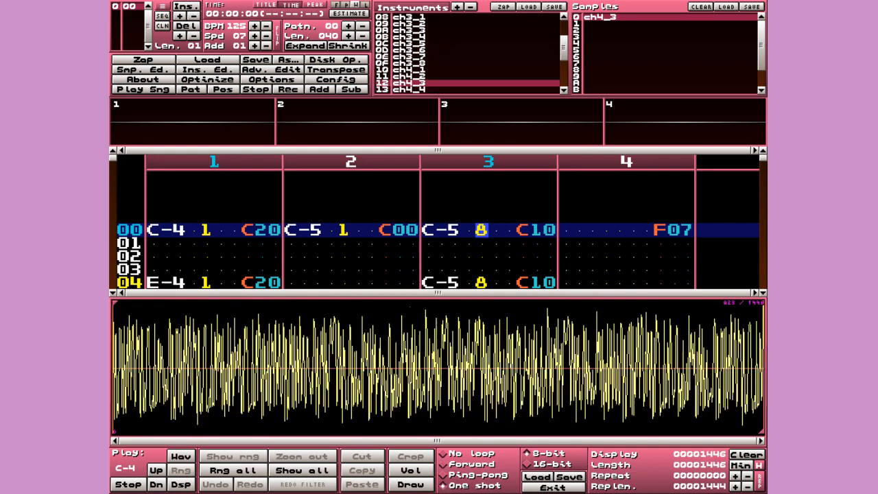
- Preview sample ch3_8, then give channel 3 rows 00–18 instruments F, E, C, D, E, D
key(alt+Up)
key(alt+Up)
key(alt+Up)
key(q)
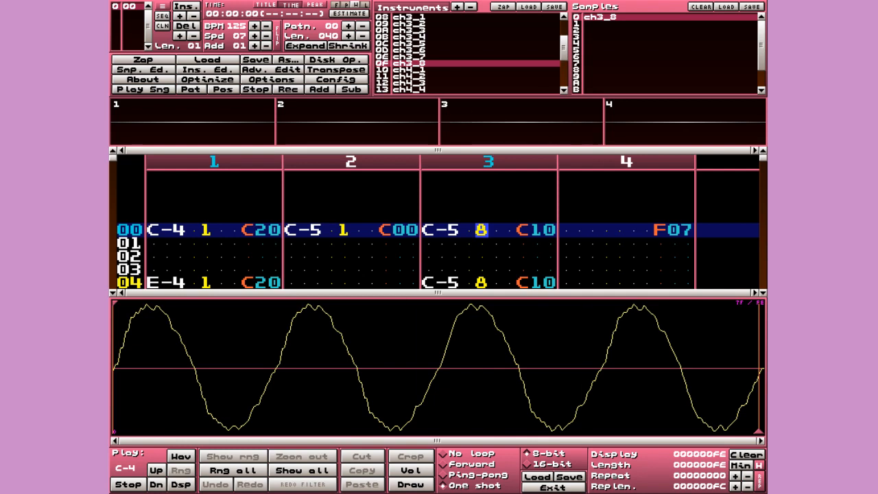
key(space)
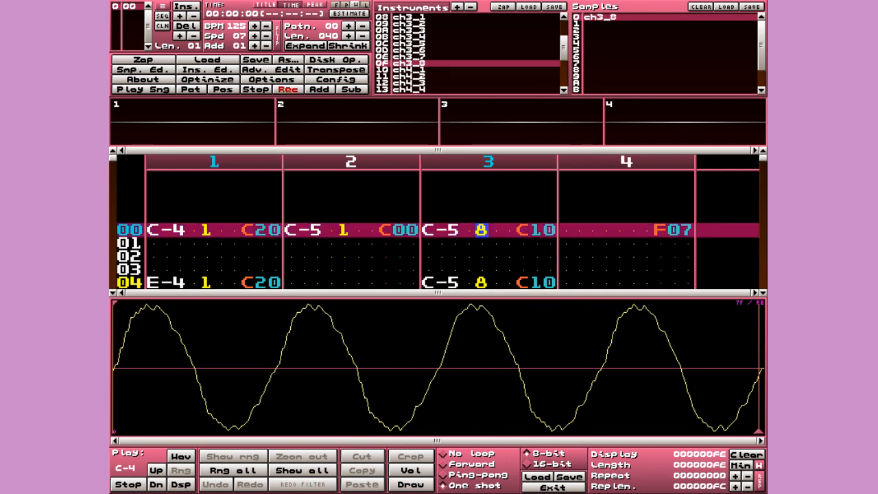
key(f)
key(Down)
key(Down)
key(Down)
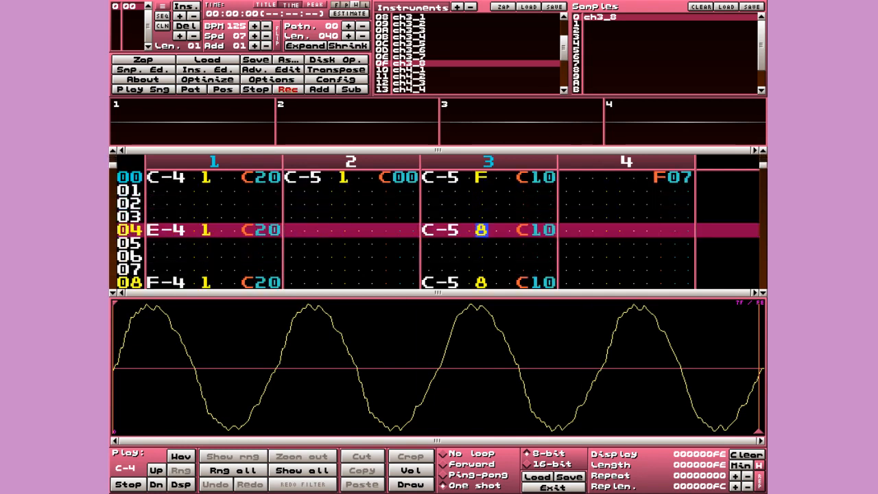
key(e)
key(Down)
key(Down)
key(Down)
key(c)
key(Down)
key(Down)
key(Down)
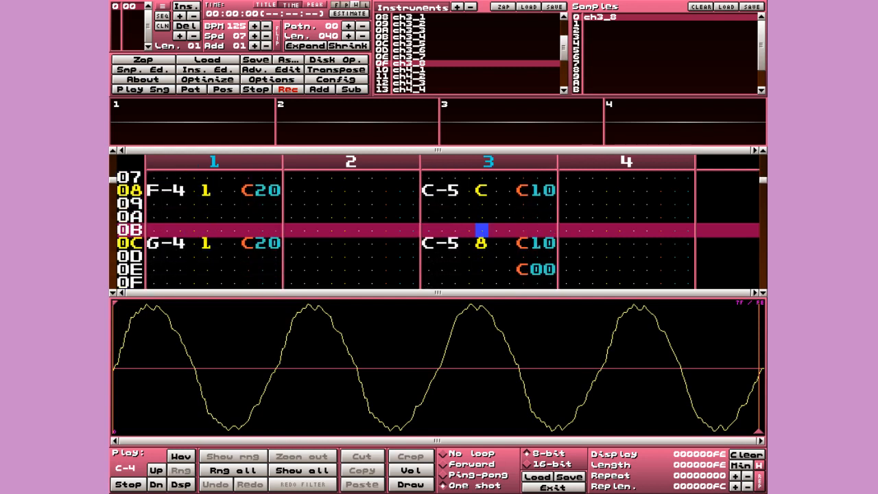
key(d)
key(Down)
key(Down)
key(Down)
key(e)
key(Down)
key(Down)
key(Down)
key(Down)
key(Down)
key(Down)
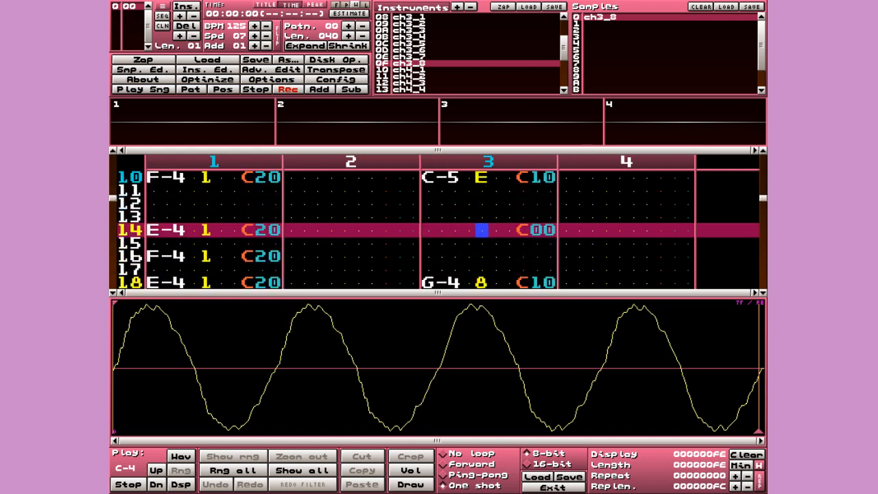
key(Down)
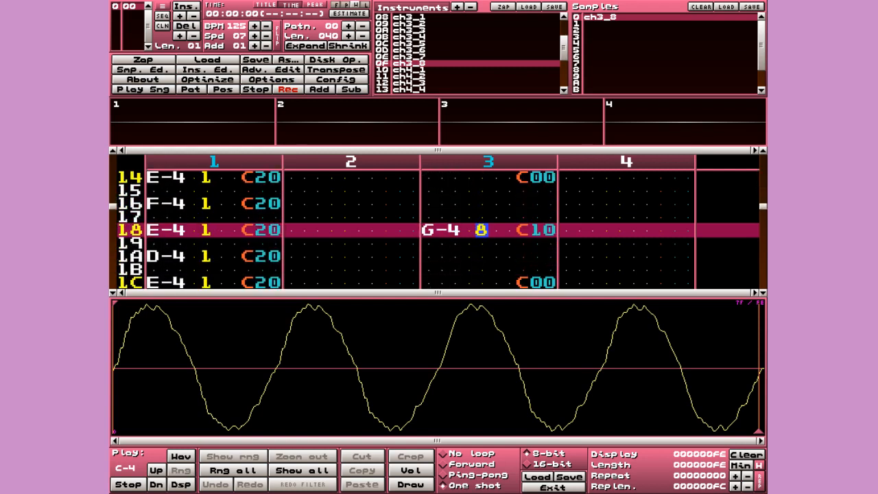
key(d)
- Give channel 3 rows 20–3C instruments B, C, A, B, C, F, D, 9
key(Down)
key(Down)
key(Down)
key(Down)
key(Down)
key(Down)
key(Down)
key(Down)
key(b)
key(Down)
key(Down)
key(Down)
key(Down)
key(c)
key(Down)
key(Down)
key(Down)
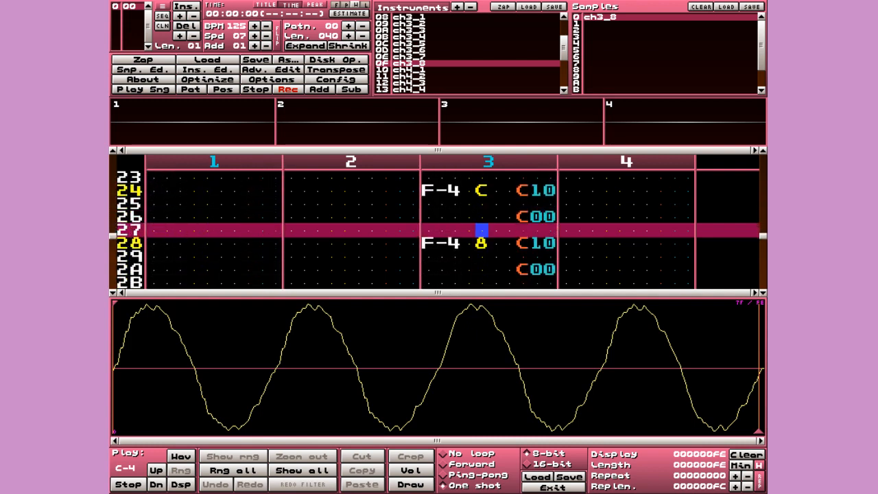
key(Down)
key(a)
key(Down)
key(Down)
key(Down)
key(Down)
key(b)
key(Down)
key(Down)
key(Down)
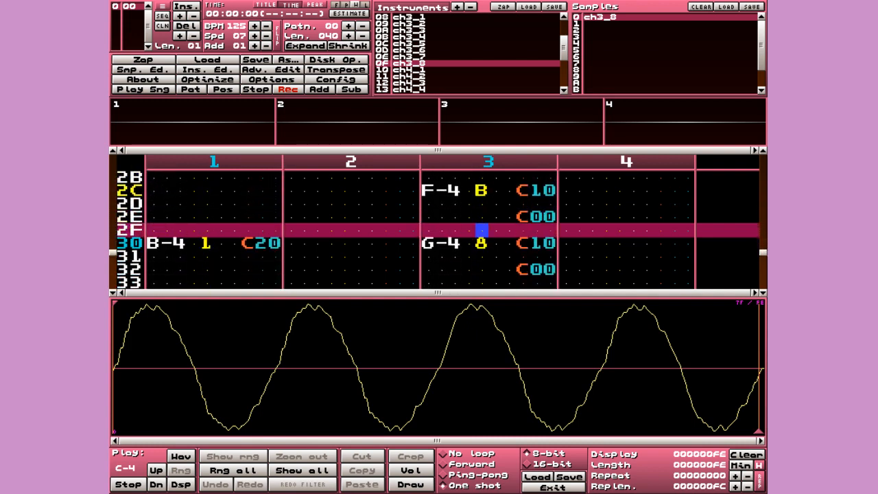
key(Down)
key(c)
key(Down)
key(Down)
key(Down)
key(Down)
key(f)
key(Down)
key(Down)
key(Down)
key(Down)
key(d)
key(Down)
key(Down)
key(Down)
key(Down)
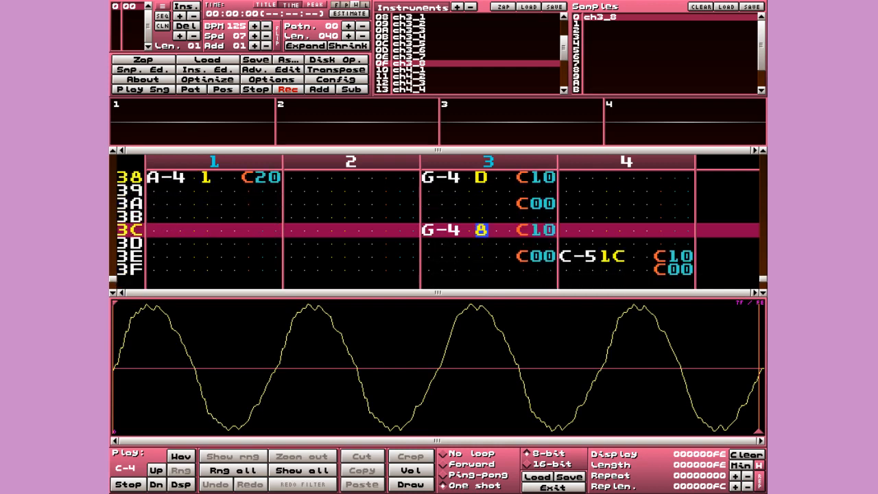
key(9)
key(Down)
- Turn off edit mode and play the pattern from the top to hear the changes
key(space)
key(Control_R)
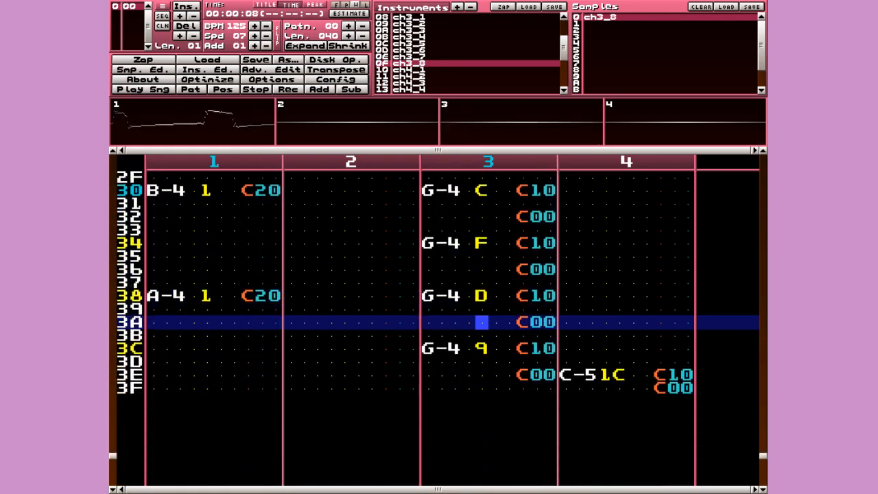
key(space)
- Browse channel 4's instruments in the sample editor for the row 3E note
key(Right)
key(Right)
key(Right)
key(Right)
key(Right)
key(Right)
key(Right)
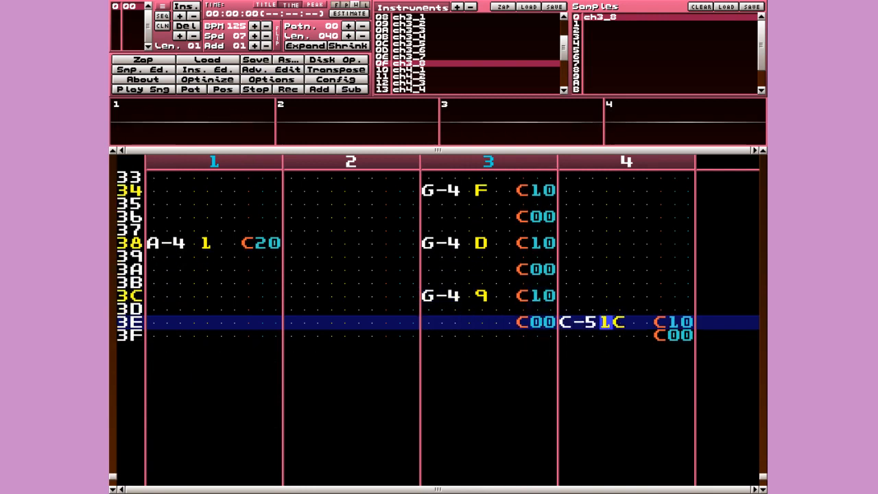
key(Left)
key(Right)
key(ctrl+s)
key(shift+Down)
key(shift+Down)
key(shift+Down)
key(shift+Down)
key(shift+Down)
key(shift+Down)
key(shift+Down)
key(shift+Down)
key(shift+Down)
key(shift+Down)
key(shift+Down)
key(shift+Down)
key(shift+Down)
key(shift+Down)
key(shift+Down)
key(shift+Down)
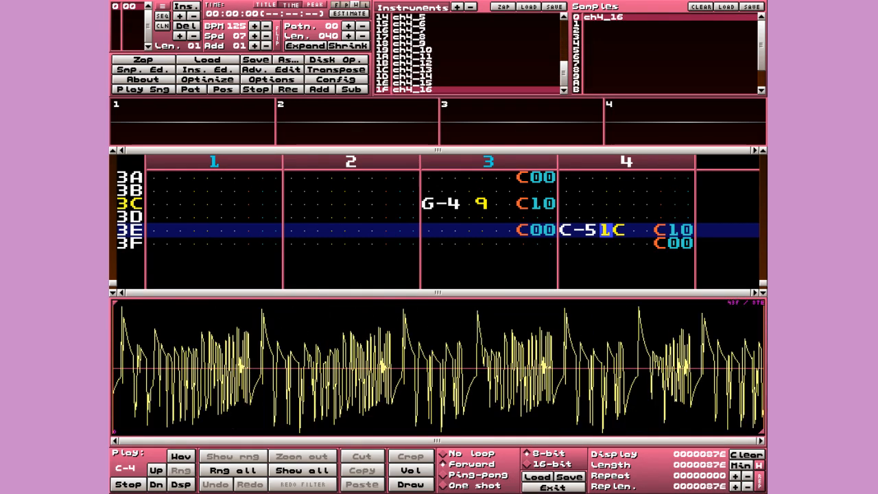
key(ctrl+s)
key(Left)
- Re-enter channel 4's row 3E C-5 note with instrument 1C
key(space)
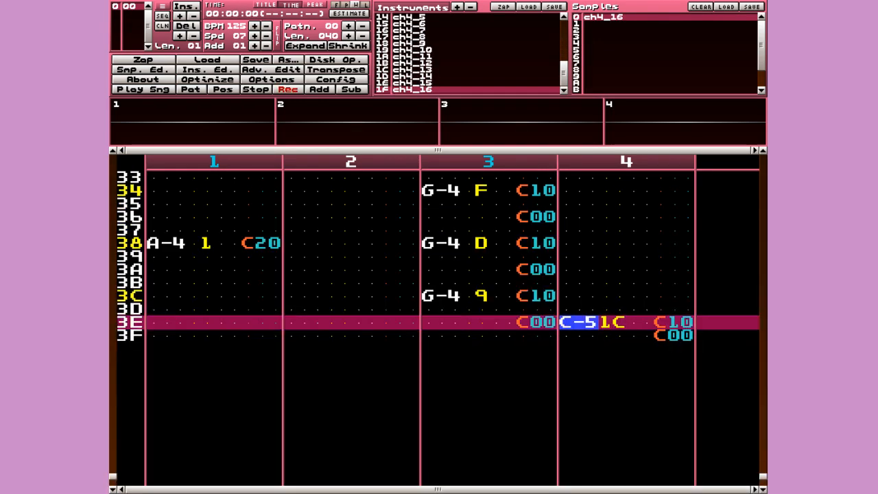
key(q)
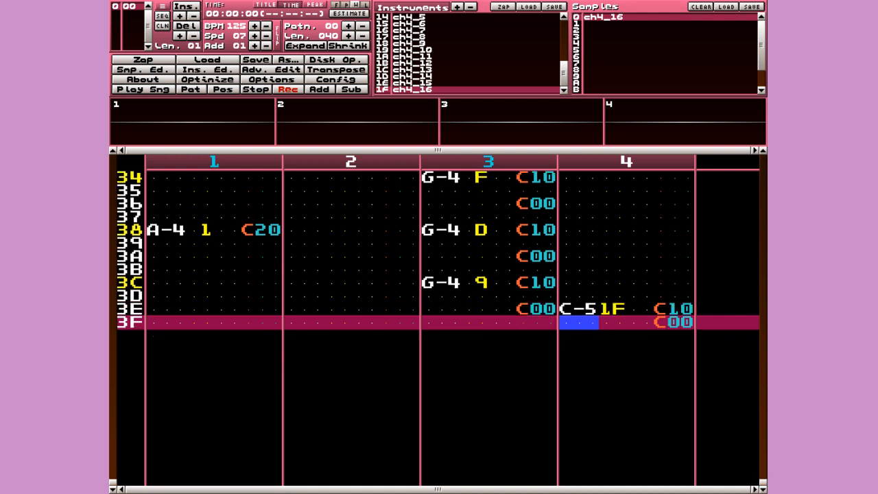
key(Up)
key(Right)
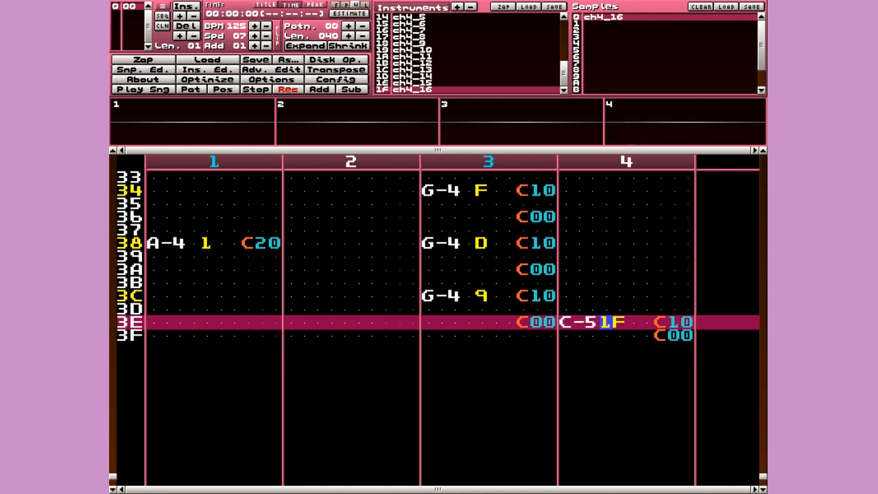
key(Left)
key(shift+Up)
key(shift+Up)
key(shift+Up)
key(q)
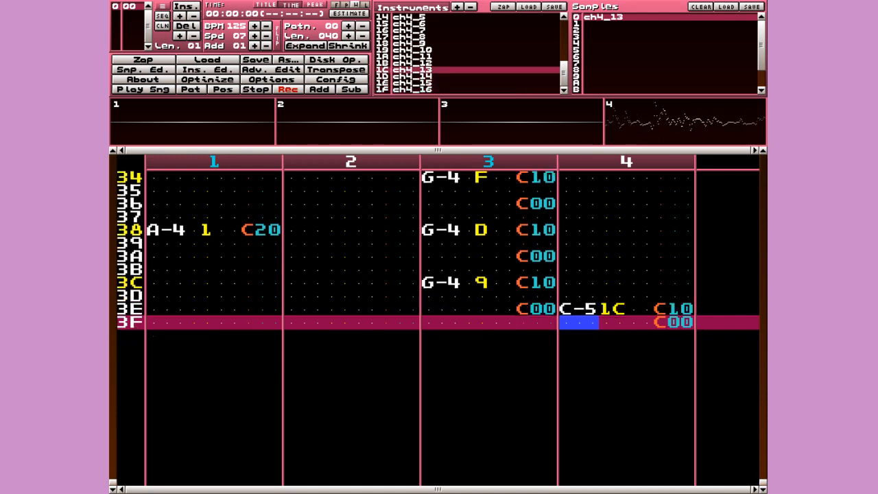
key(Up)
key(ctrl+s)
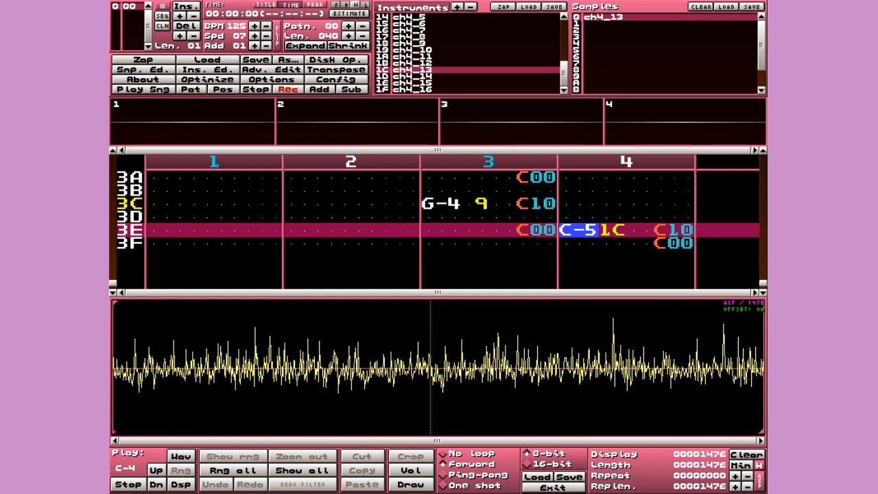
- Audition pitches C-4, E-4, B-4, D-5 and E-5 on row 3E, settling on C-4
key(z)
key(Up)
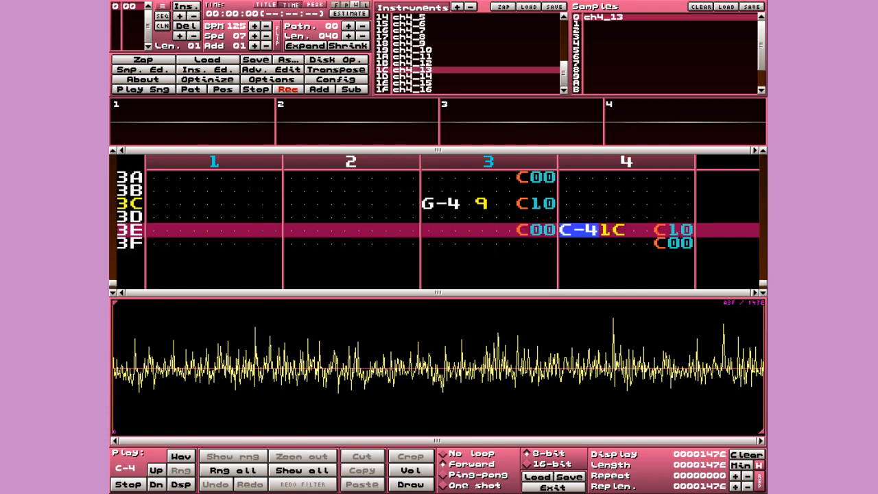
key(c)
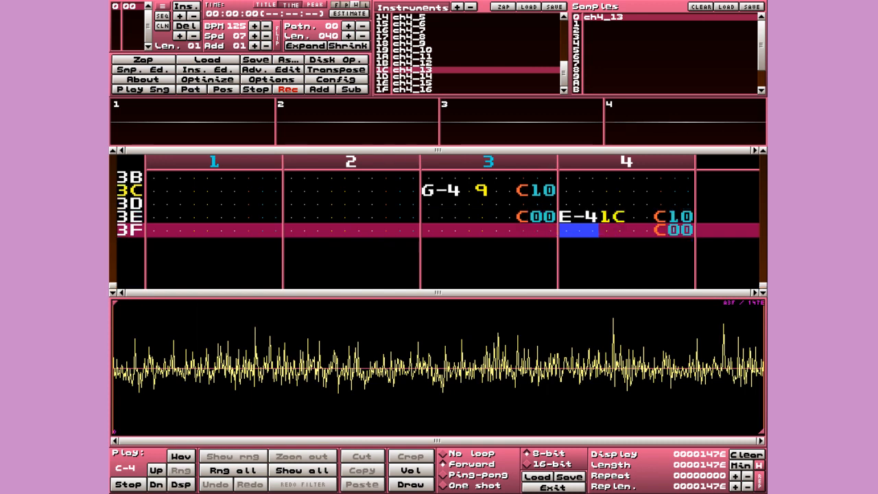
key(Up)
key(z)
key(Up)
key(m)
key(Up)
key(w)
key(Up)
key(e)
key(Up)
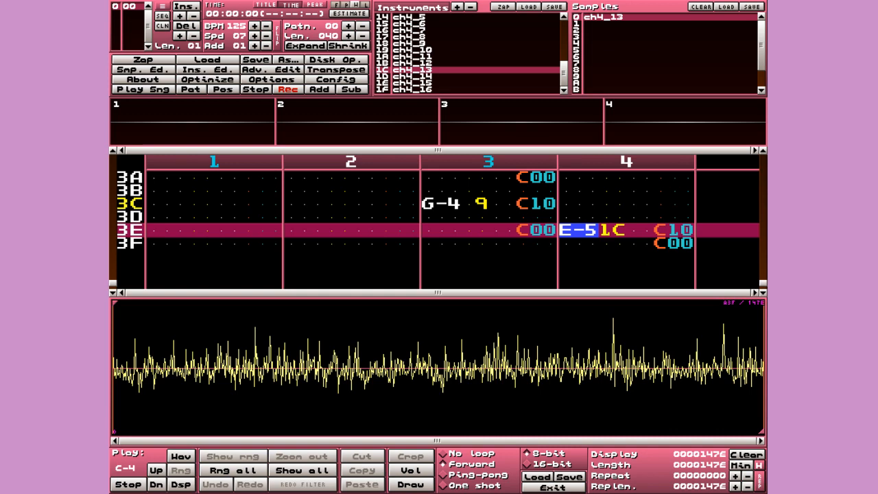
key(z)
key(Up)
key(z)
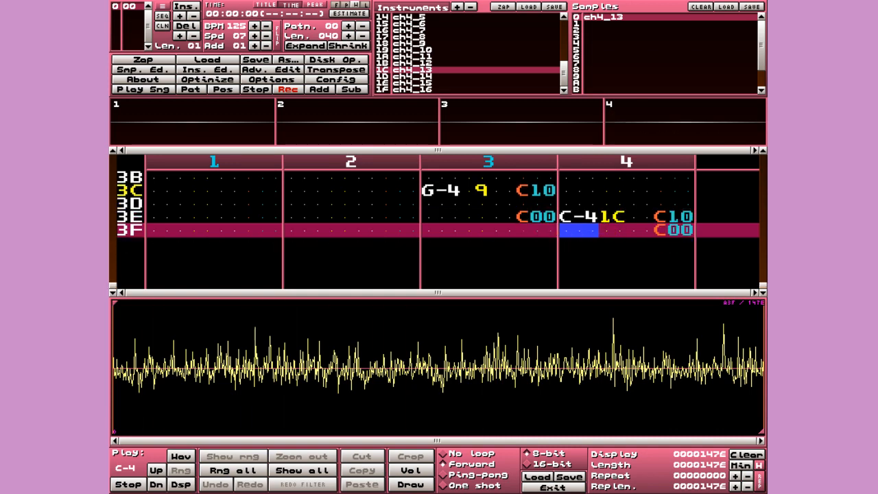
key(Up)
- Try instrument 1B (ch4_12) on row 3E at several pitches, returning to C-4
key(shift+Up)
key(z)
key(Up)
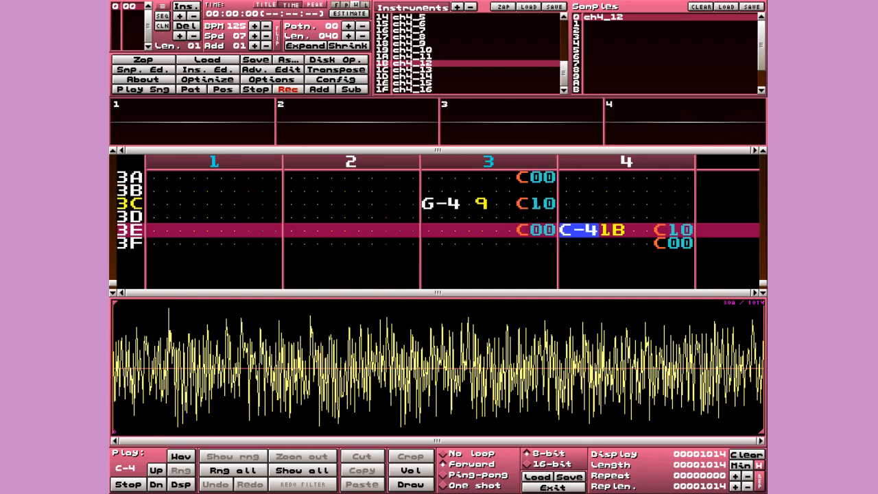
key(m)
key(Up)
key(b)
key(Up)
key(c)
key(Up)
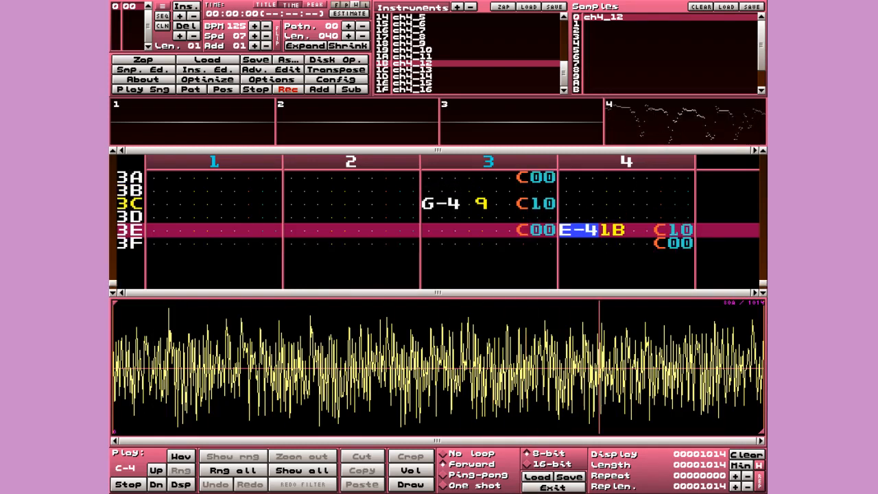
key(x)
key(Up)
key(z)
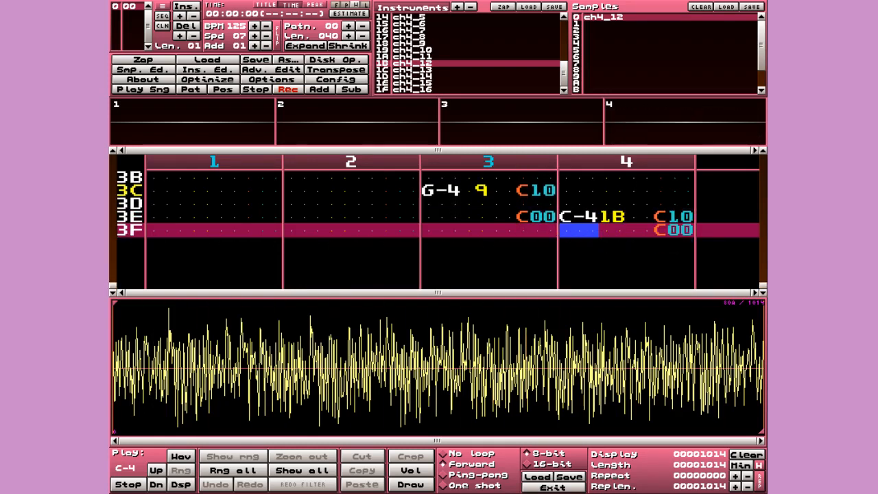
key(Up)
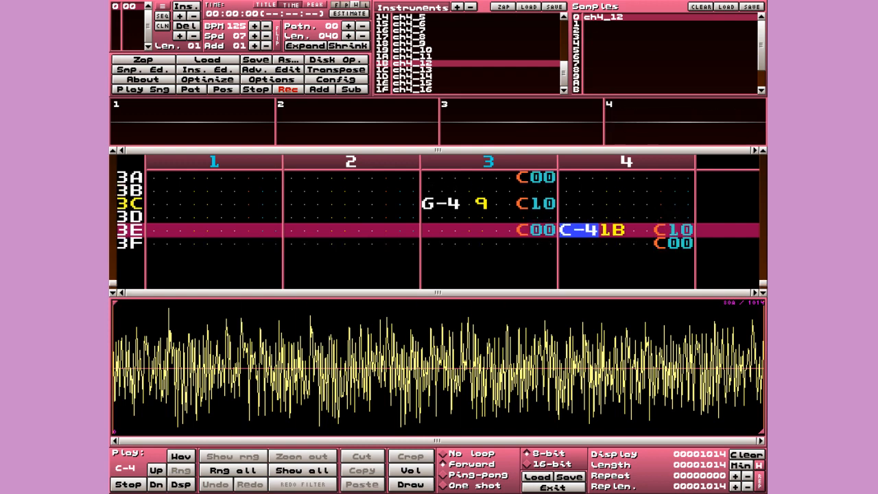
- Compare instruments 1A, 19 and 18, then enter row 3E's C-4 with instrument 1C
key(shift+Up)
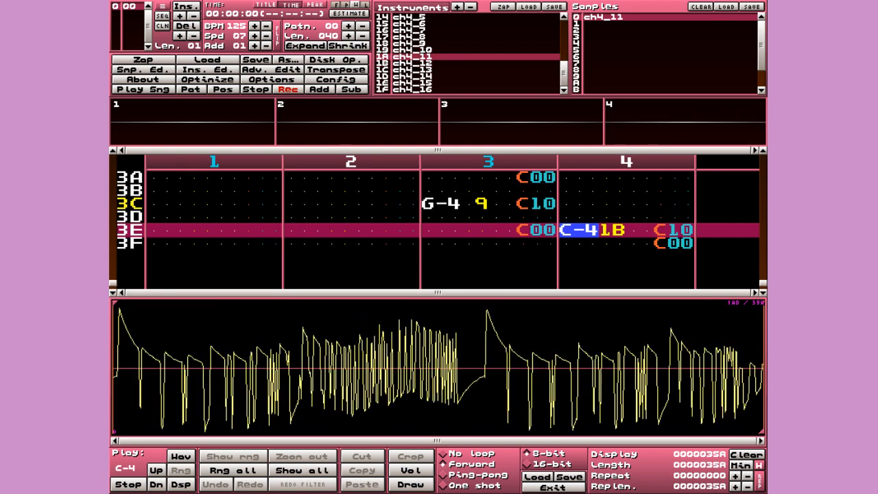
key(z)
key(Up)
key(shift+Up)
key(z)
key(Up)
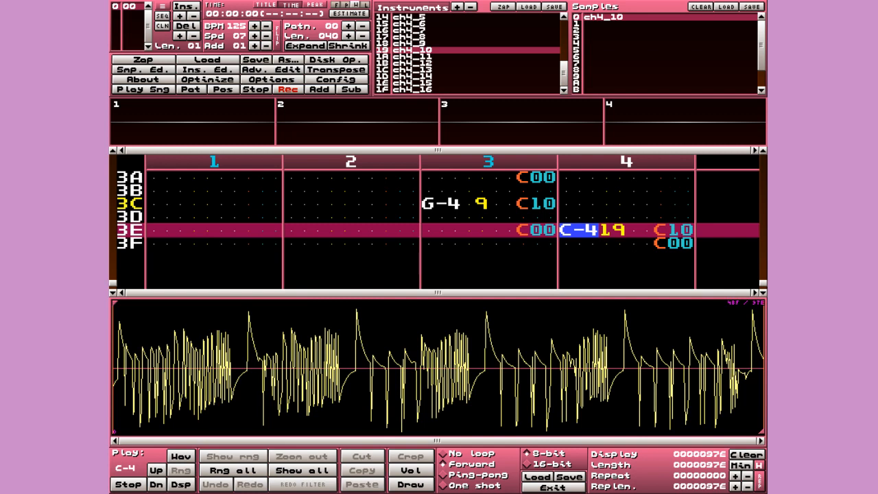
key(shift+Down)
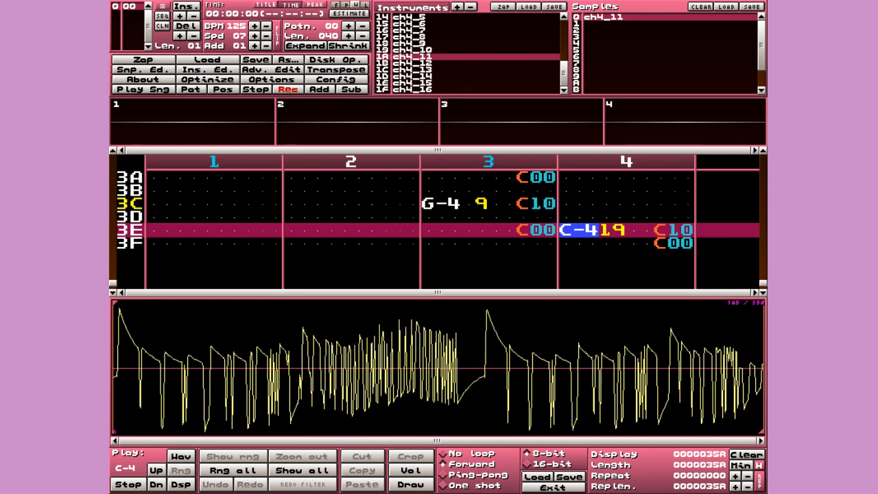
key(shift+Up)
key(shift+Up)
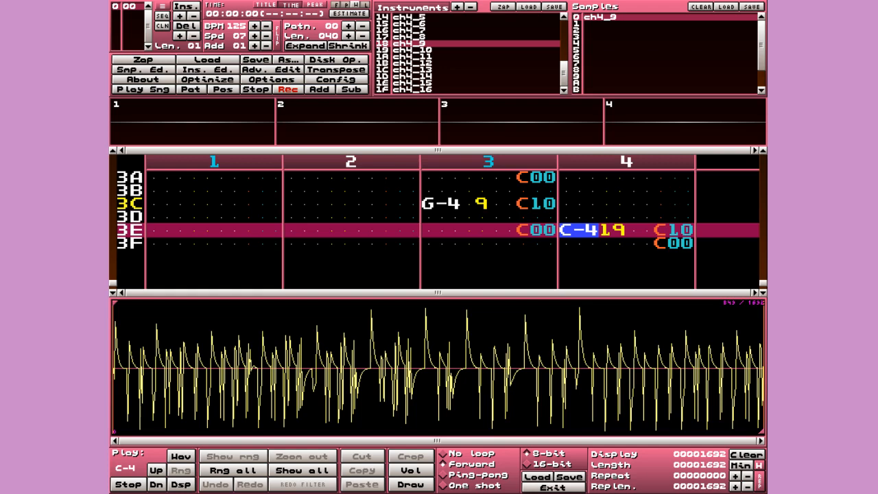
key(shift+Down)
key(shift+Down)
key(shift+Down)
key(shift+Down)
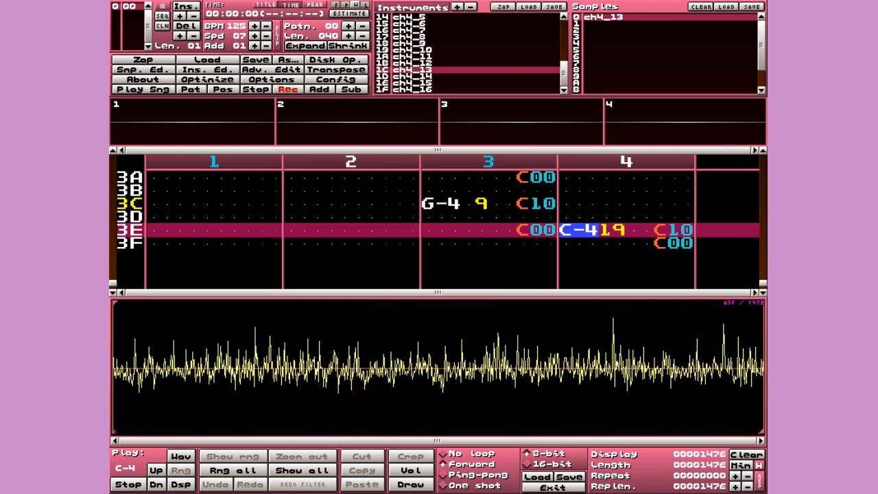
key(z)
key(Up)
- Remove the extra C-4 note added at row 3F, leaving only C00
key(Down)
key(z)
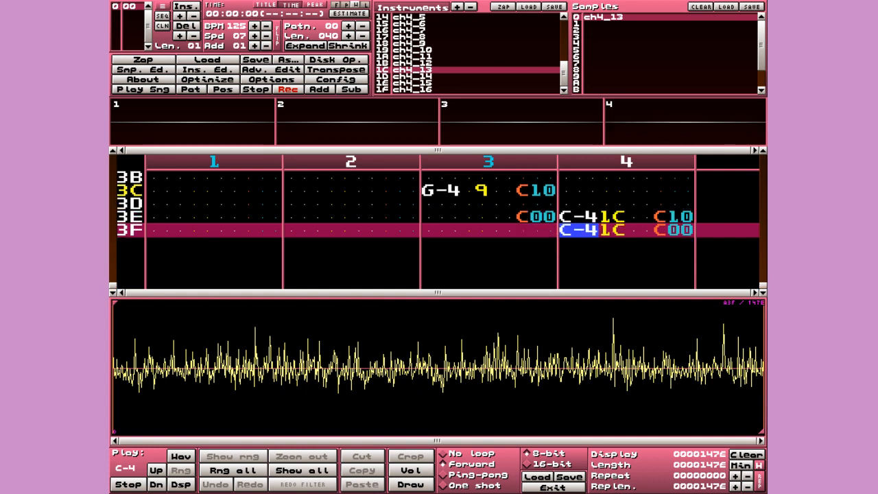
key(Up)
key(Down)
key(Delete)
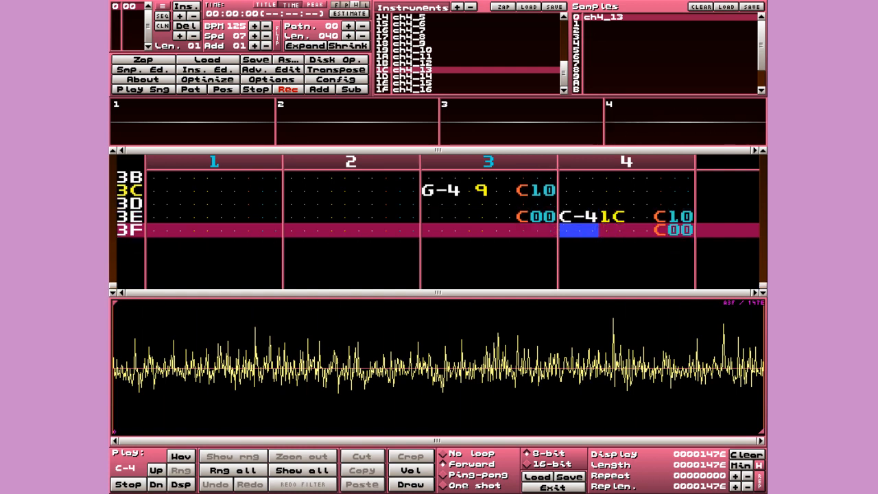
key(Up)
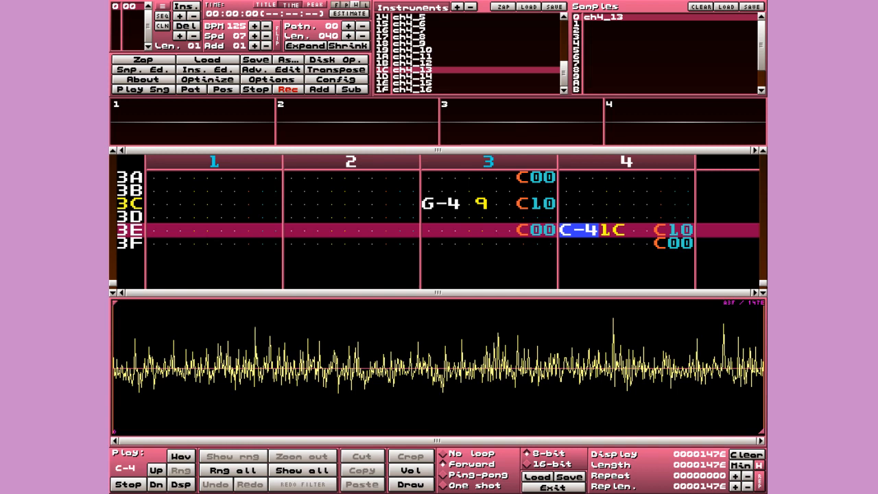
key(Down)
key(Up)
- Close the sample editor and jump back to the top of the pattern
key(Escape)
key(Home)
key(Down)
key(Left)
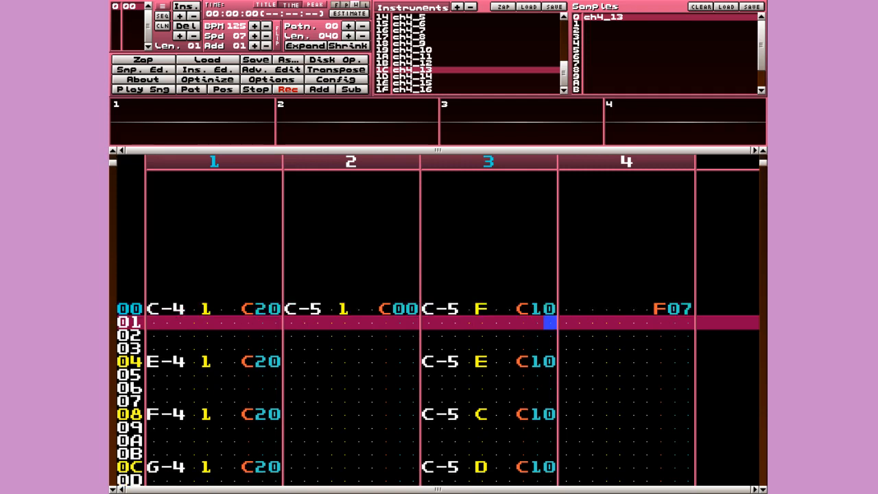
- Add a second song order position and assign it the new empty pattern 01
key(Down)
key(Down)
key(Down)
key(Down)
key(Down)
key(Down)
click(185, 6)
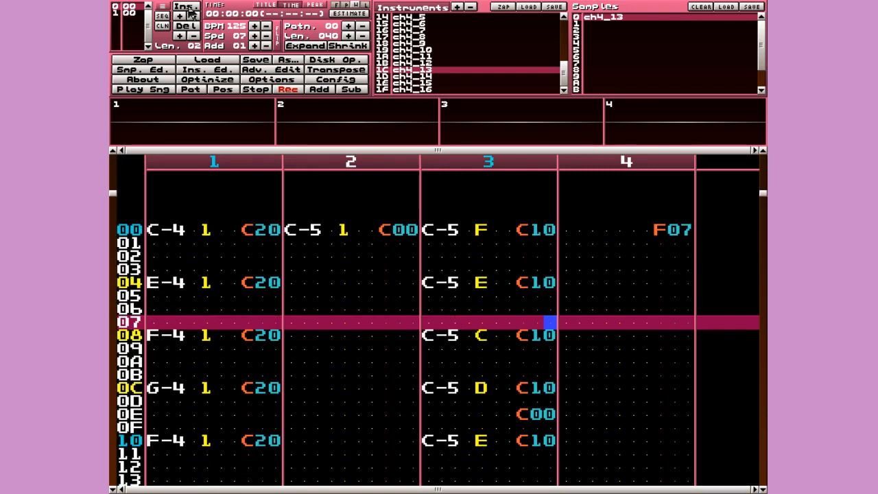
click(135, 24)
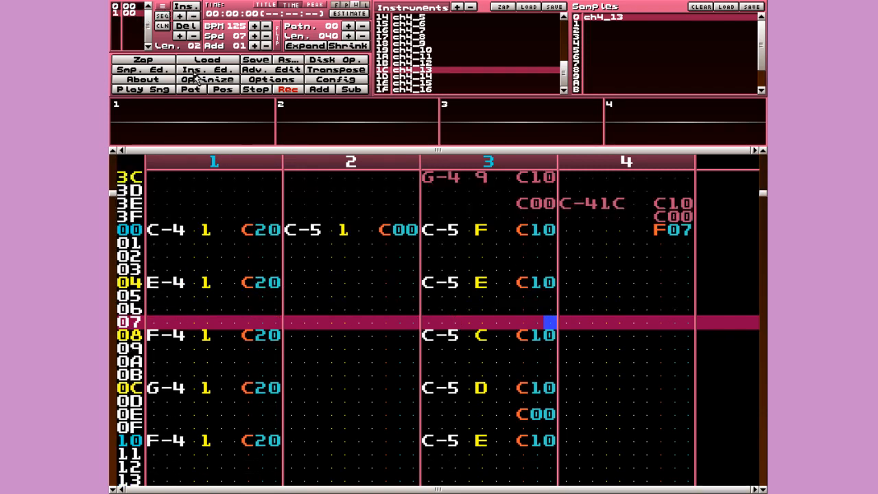
click(187, 26)
click(185, 9)
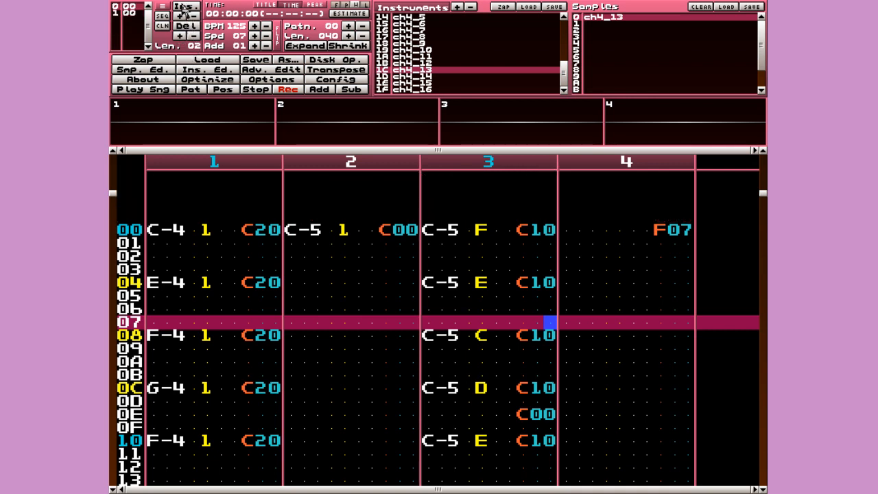
click(134, 13)
key(space)
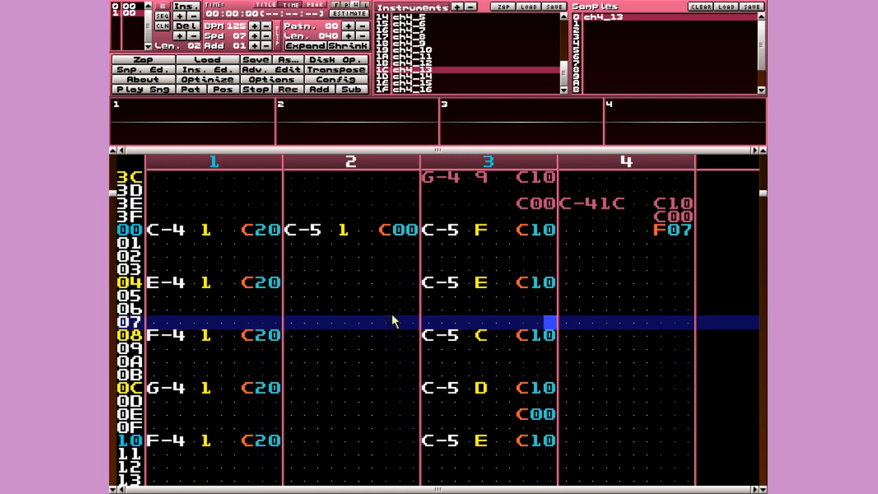
scroll(394, 321, up, 2)
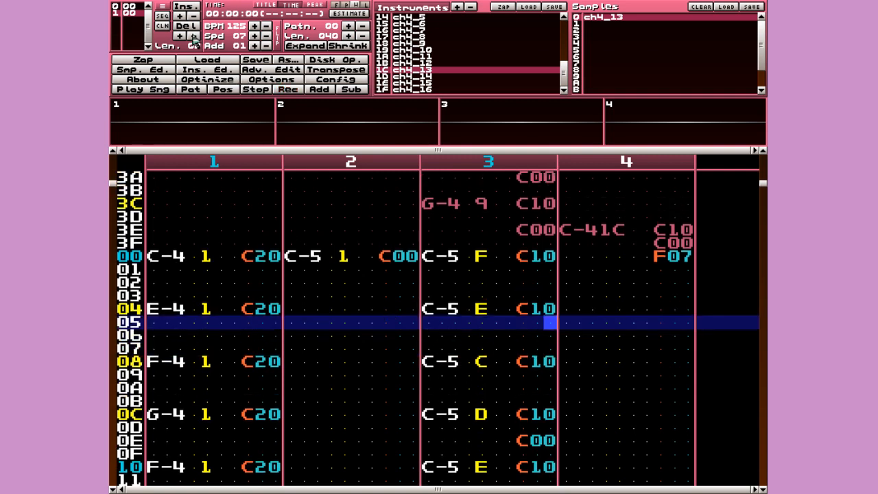
click(181, 17)
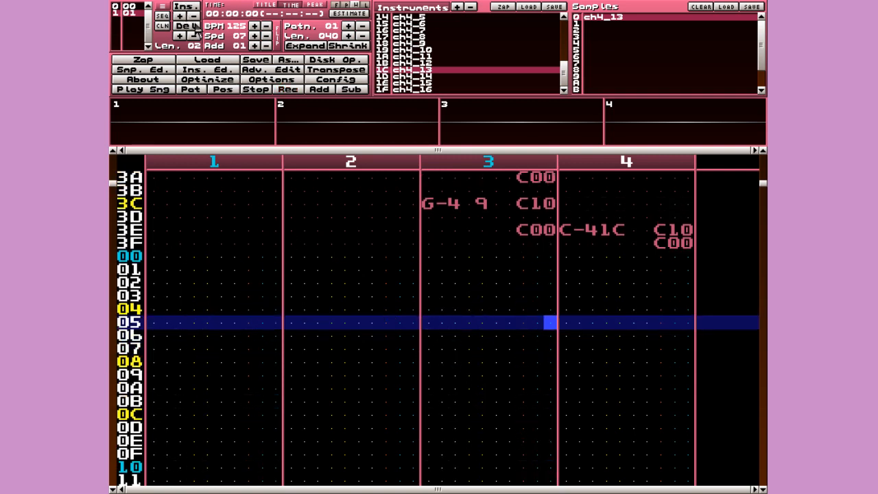
click(195, 17)
click(180, 17)
click(195, 16)
click(180, 17)
- Insert another pattern 00 position before it and shorten pattern 01 to 030 rows
click(186, 5)
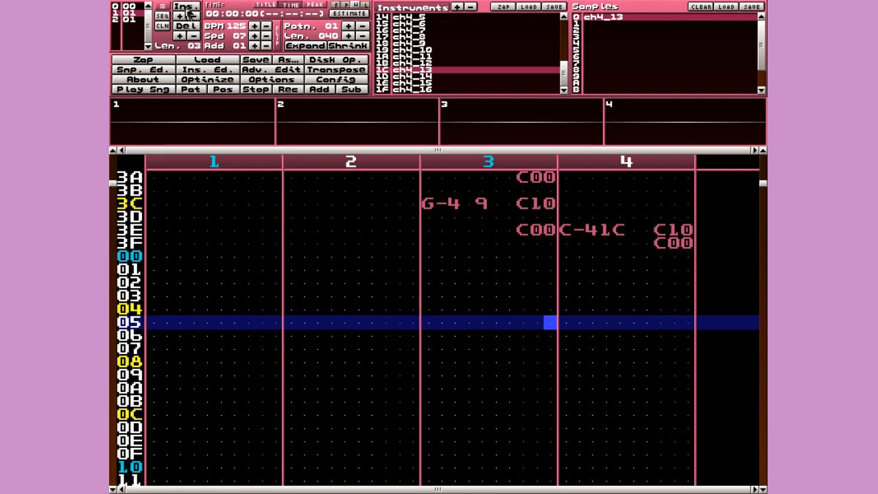
click(195, 16)
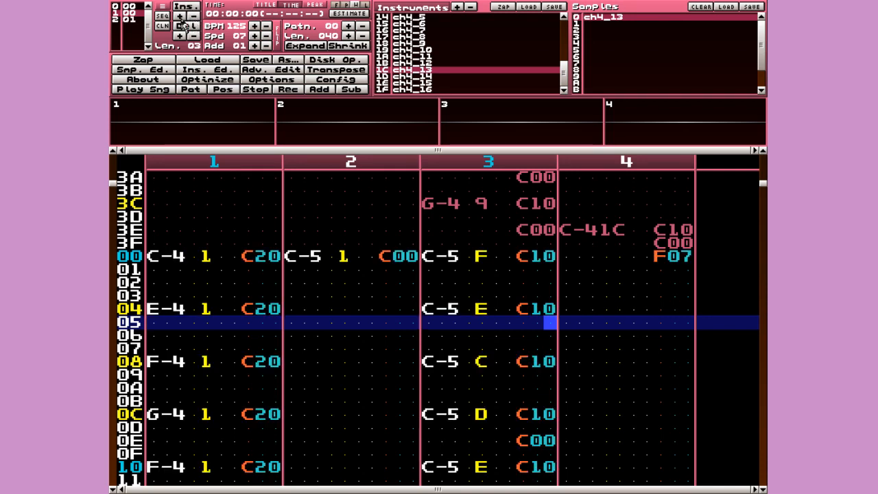
click(136, 21)
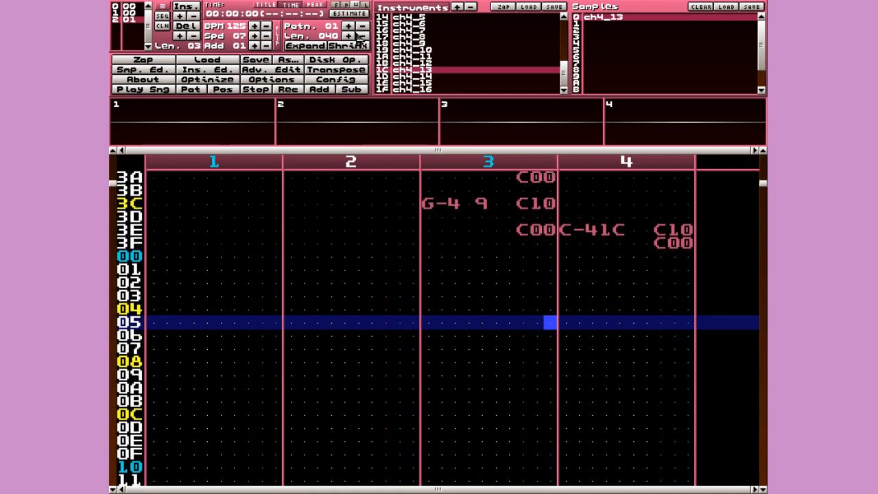
scroll(381, 278, down, 5)
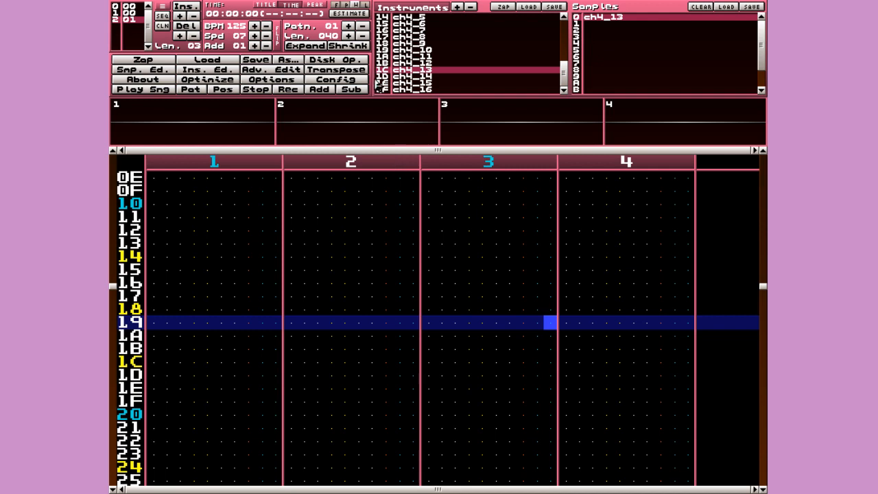
drag(367, 40, 364, 41)
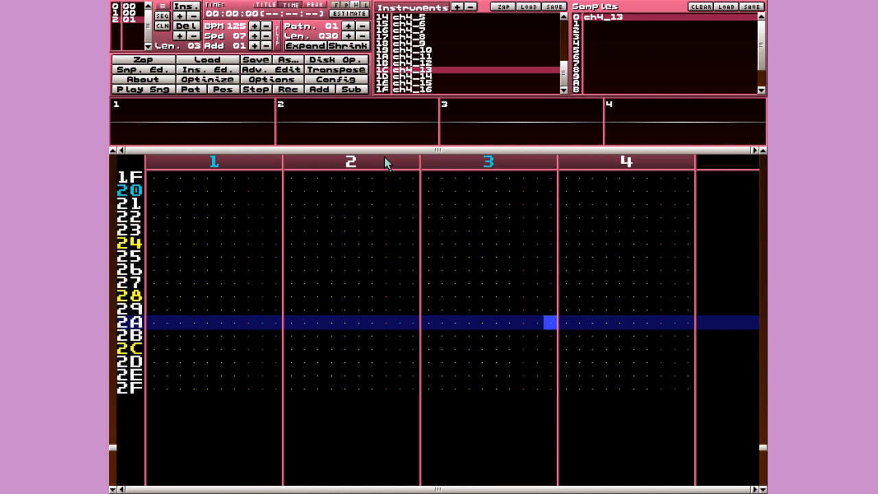
- With recording on, set row 00's volume effects: C40 on channel 2, track 1 back at C00
key(Left)
key(Left)
key(Left)
key(Left)
key(Left)
key(Left)
key(Left)
key(Left)
key(Left)
key(Left)
key(Left)
key(Left)
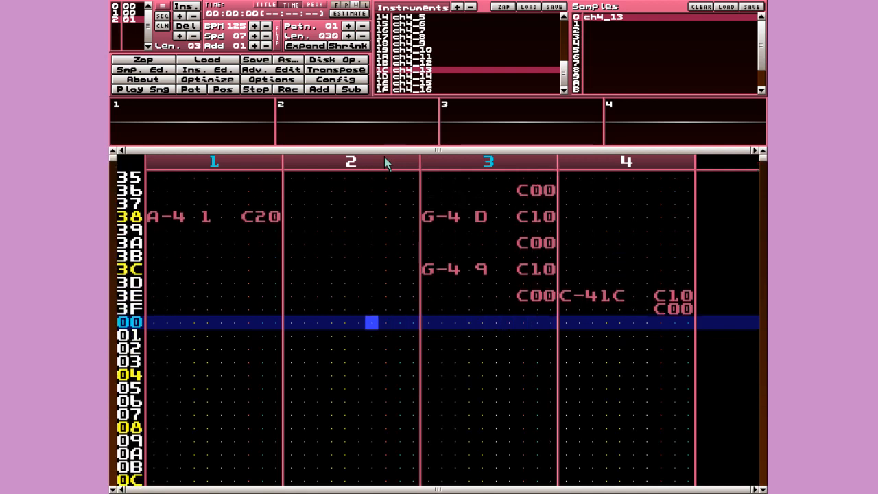
key(Right)
key(Left)
key(Left)
key(Left)
key(Left)
key(Left)
key(Left)
key(Left)
key(Right)
key(Right)
key(space)
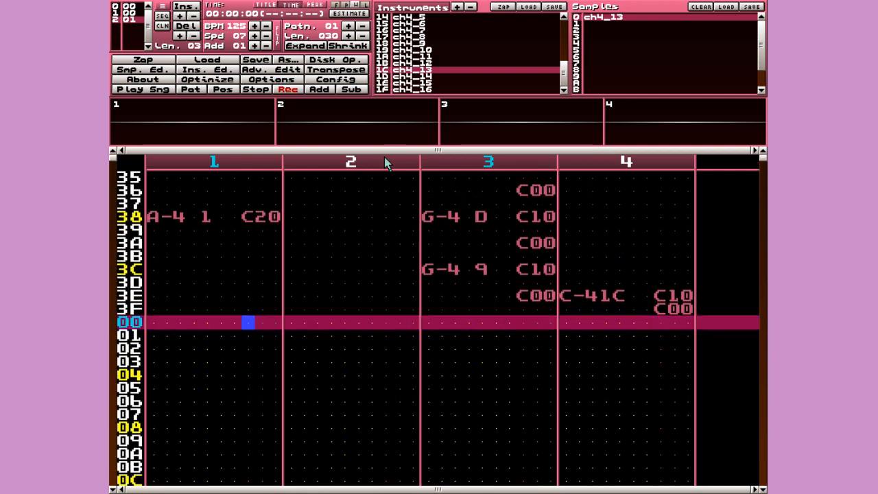
text(c)
key(Right)
key(Right)
key(Right)
key(Right)
key(Right)
key(Right)
key(Right)
key(Right)
key(Right)
key(Right)
key(Right)
key(Right)
key(Right)
key(Right)
key(Right)
key(Right)
key(Right)
key(Right)
key(Right)
key(Right)
key(Right)
key(Right)
key(Right)
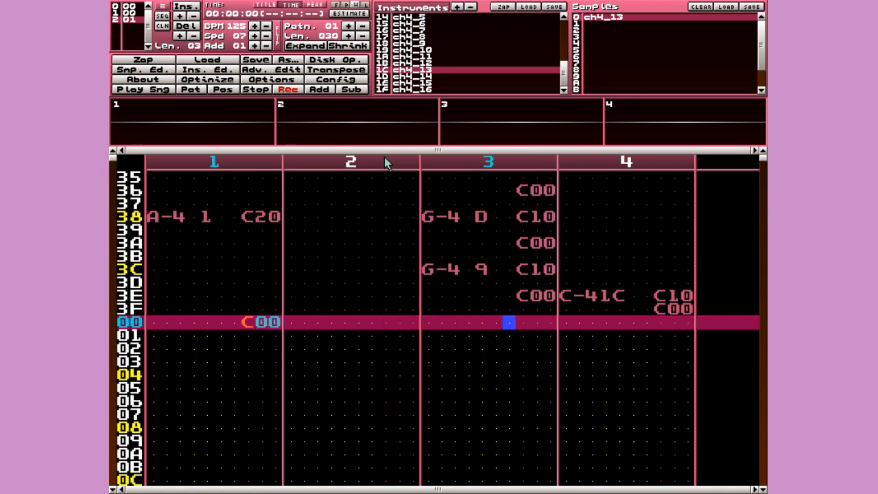
key(Left)
key(Left)
key(Left)
key(Left)
key(Left)
key(Left)
key(Left)
key(Left)
key(Left)
key(Left)
key(Left)
key(Left)
key(Left)
key(Left)
key(Left)
key(Left)
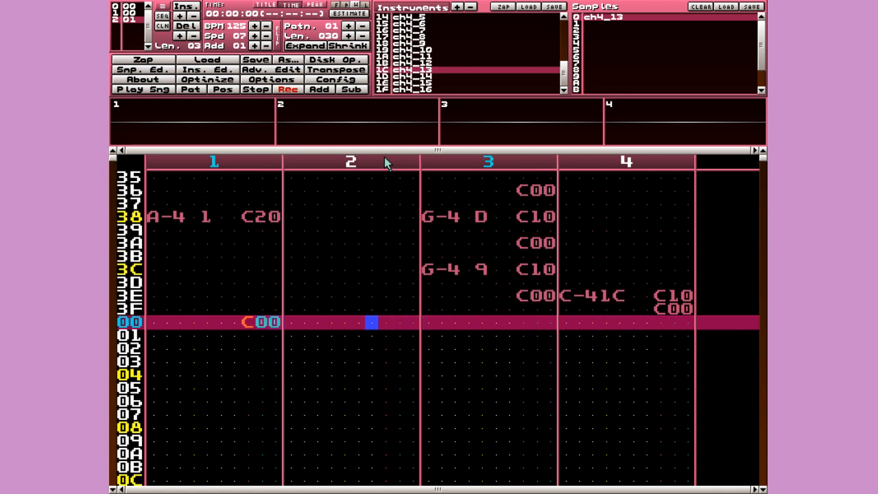
text(c4)
key(Left)
key(Left)
key(Left)
key(Left)
key(Left)
text(e)
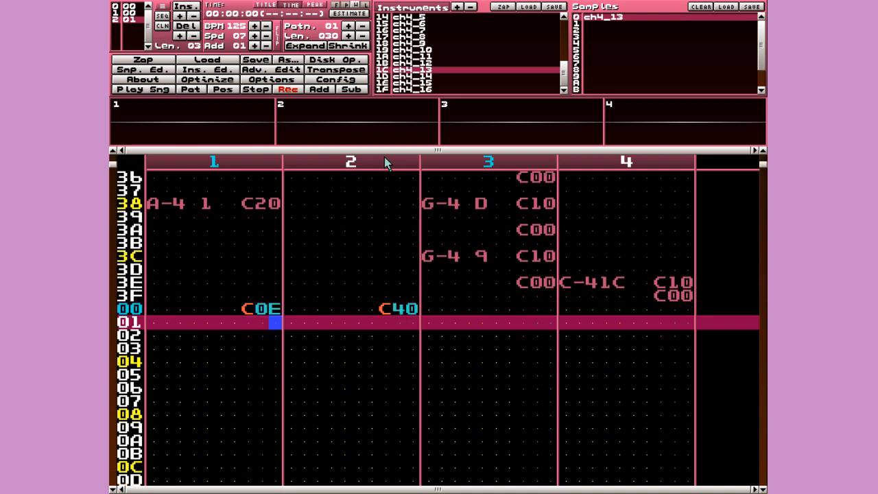
key(Up)
text(0)
key(Up)
key(Right)
- Enter E-4 with instrument 2 at row 00 of channel 2
key(c)
key(Up)
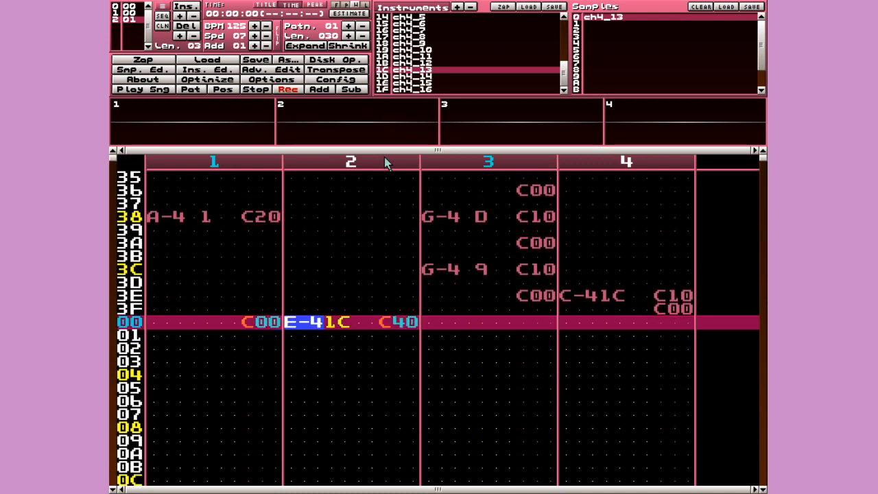
key(shift+Up)
key(shift+Up)
key(shift+Up)
key(shift+Up)
key(shift+Up)
key(shift+Up)
key(shift+Up)
key(shift+Up)
key(shift+Up)
key(shift+Up)
key(shift+Up)
key(shift+Up)
key(shift+Up)
key(shift+Up)
key(shift+Up)
key(shift+Up)
key(shift+Up)
key(shift+Up)
key(shift+Up)
key(shift+Up)
key(shift+Up)
key(shift+Up)
key(shift+Up)
key(shift+Up)
key(shift+Up)
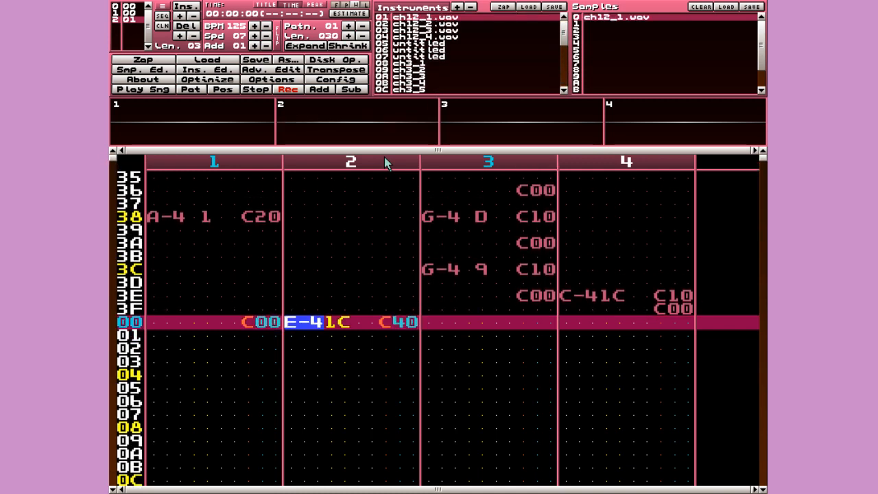
key(c)
key(Up)
key(Down)
key(Down)
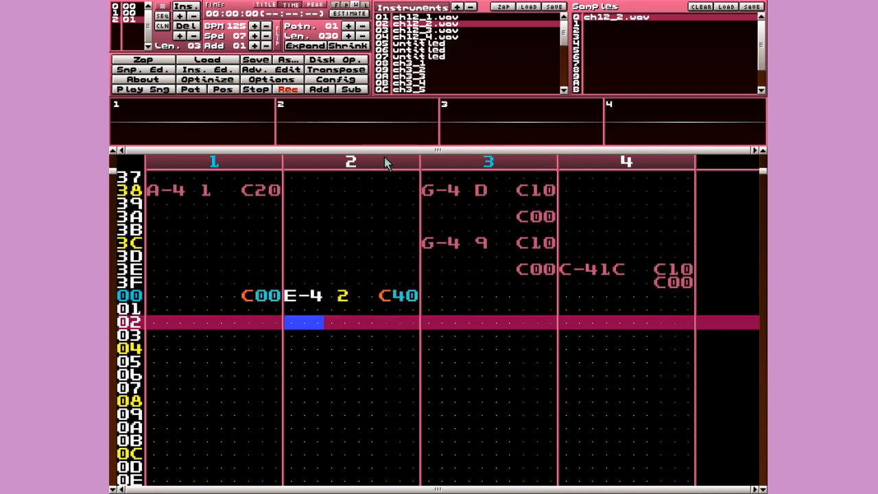
- Add F-4 at row 03, E-4 at 06 and D-4 at 09, then preview the pattern
key(v)
key(Down)
key(Delete)
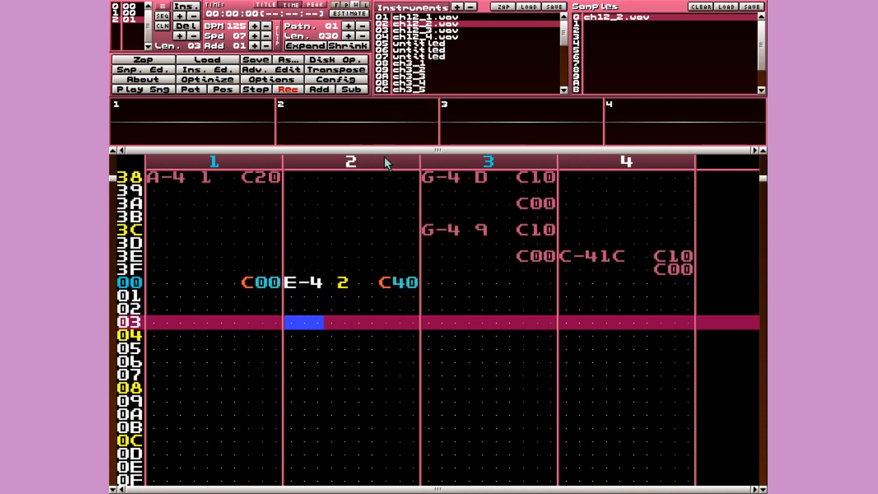
key(v)
key(Down)
key(Down)
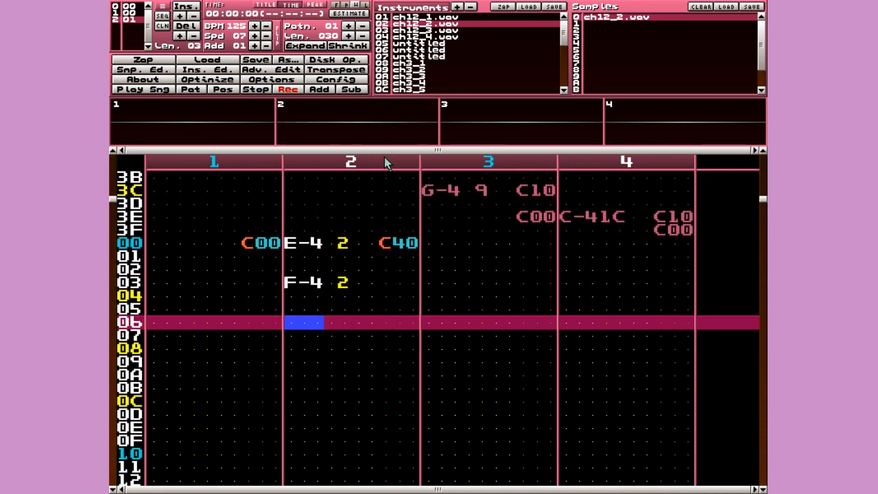
key(c)
key(Down)
key(Down)
key(x)
key(Up)
key(space)
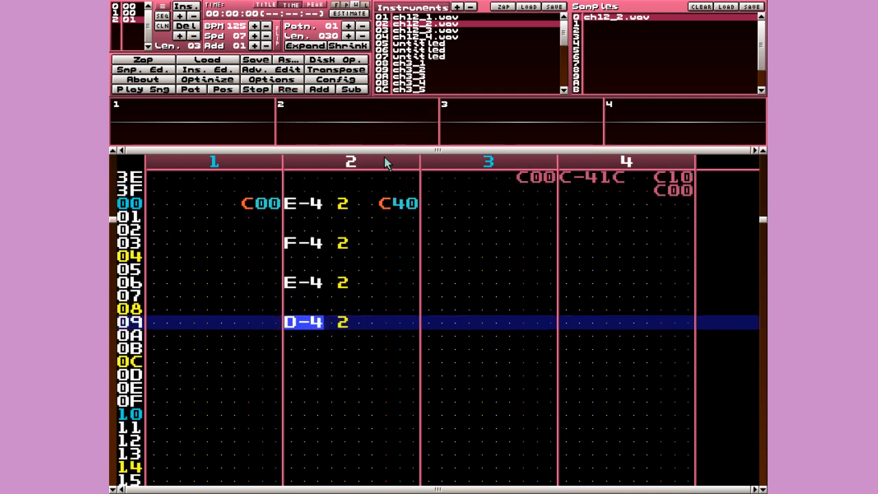
key(Alt_R)
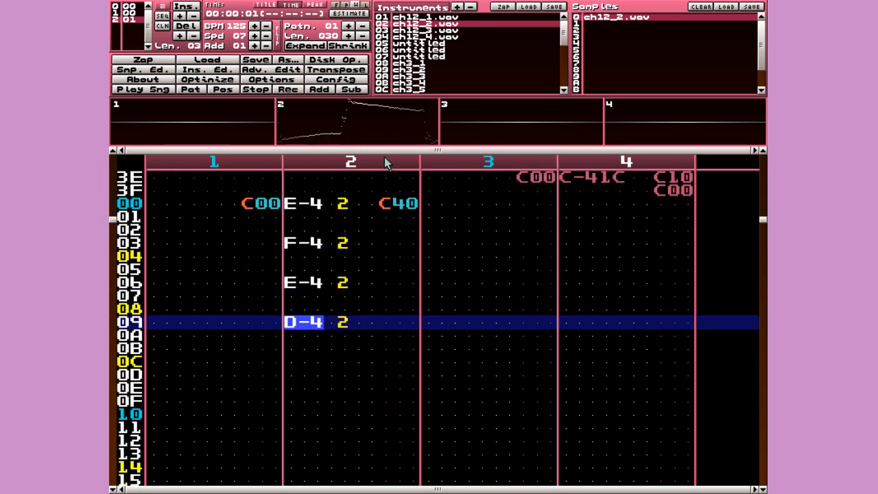
key(space)
- Continue the melody every three rows with C-4, B-3, A-3, B-3 and E-4 through row 18
key(Down)
key(Down)
key(Up)
key(q)
key(Down)
key(Down)
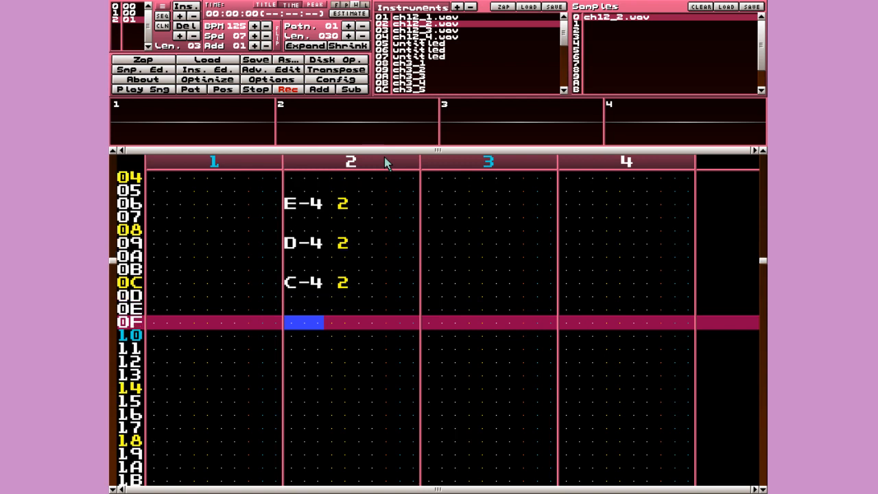
key(m)
key(Down)
key(Down)
key(n)
key(Down)
key(Down)
key(m)
- Finish the melody with G-4, E-4, D-4, E-4, F-4, E-4 and D-4 at row 2D
key(Down)
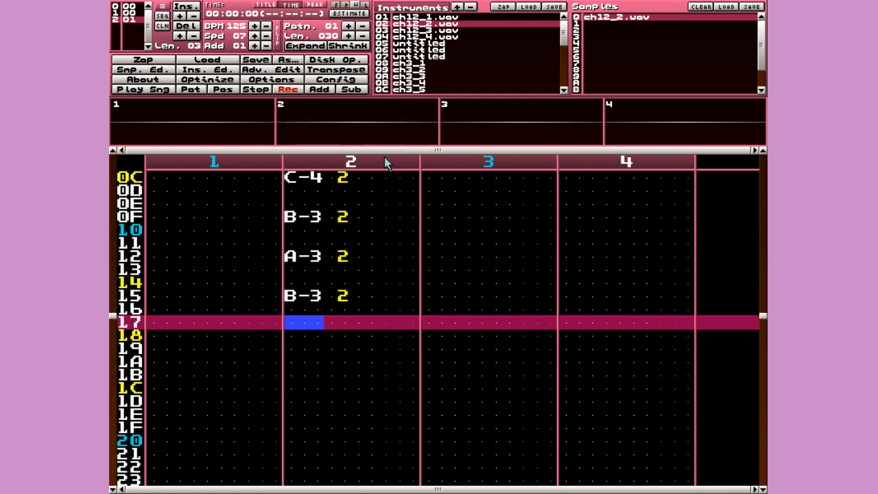
key(Down)
key(e)
key(Down)
key(Down)
key(t)
key(Down)
key(Down)
key(e)
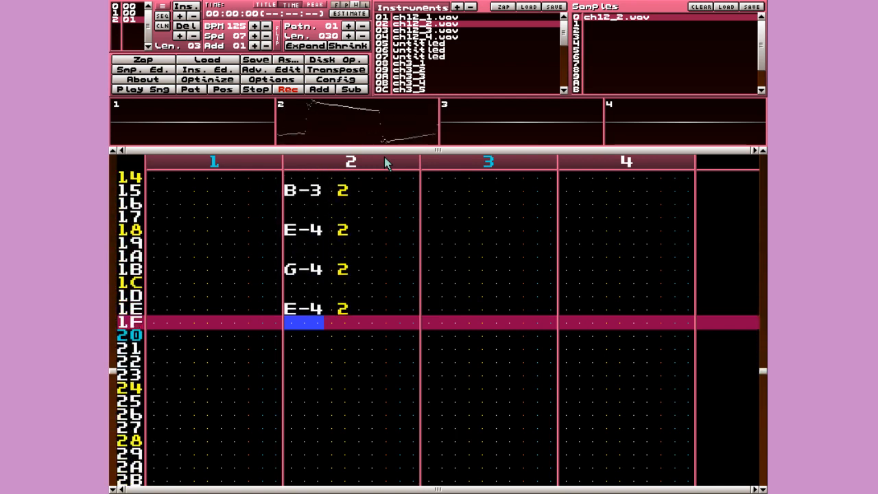
key(Down)
key(Down)
key(w)
key(Down)
key(Down)
key(e)
key(Down)
key(Down)
key(r)
key(Down)
key(Down)
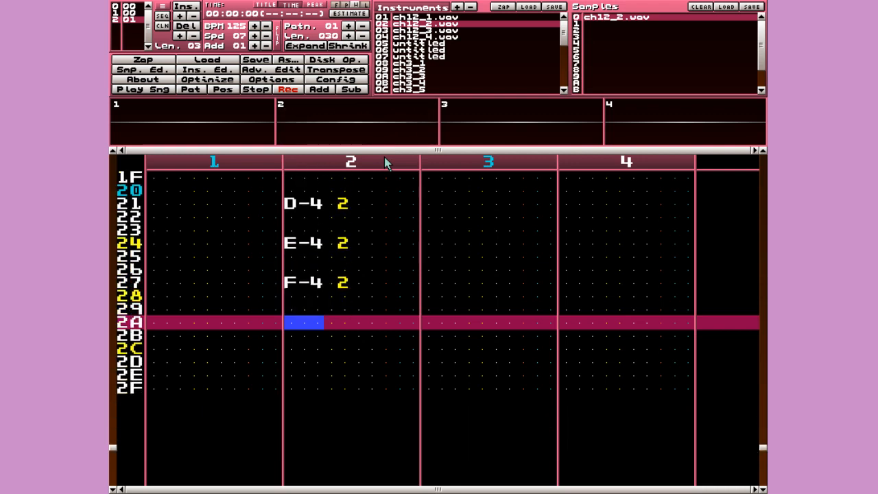
key(e)
key(Down)
key(Down)
key(w)
key(Down)
- Play pattern 01 to hear the melody, then move to the last row 2F
key(space)
key(Up)
key(Up)
key(Up)
key(Up)
key(Up)
key(Up)
key(Up)
key(Up)
key(Up)
key(Up)
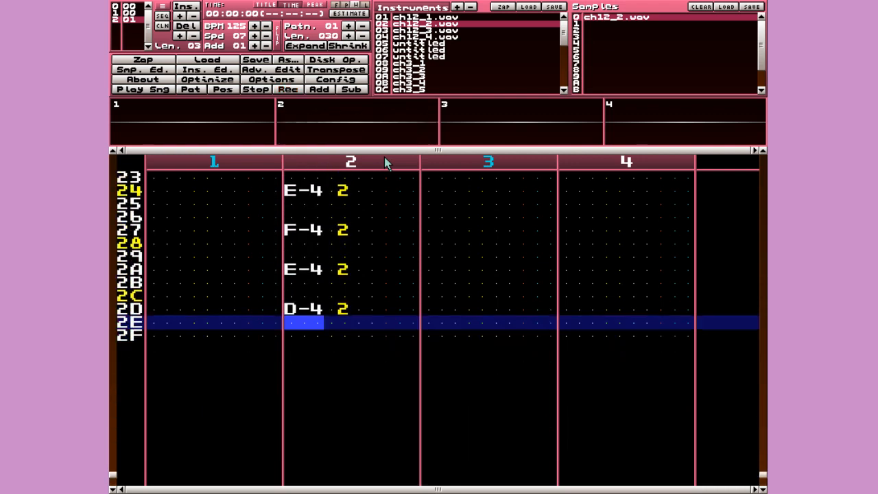
key(Up)
key(Up)
key(Up)
key(Up)
key(Up)
key(Up)
key(Up)
key(Up)
key(Up)
key(Up)
key(Up)
key(Control_R)
key(Right)
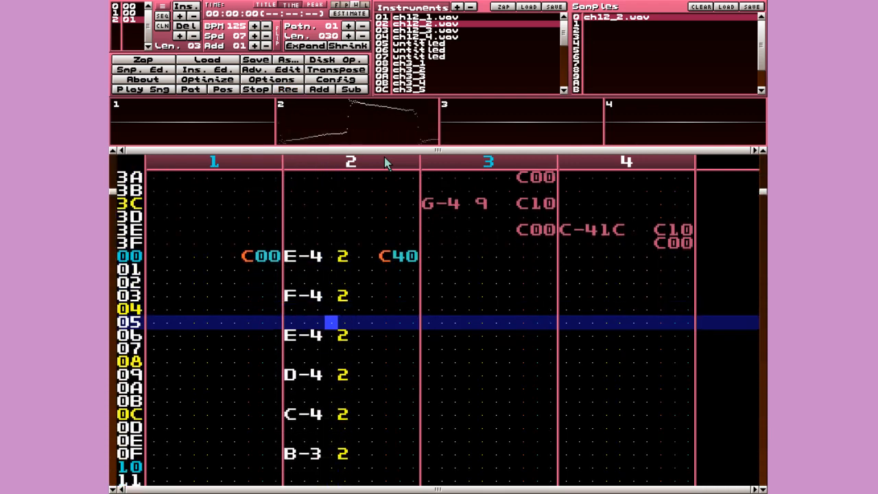
key(Right)
key(Right)
key(Right)
key(Right)
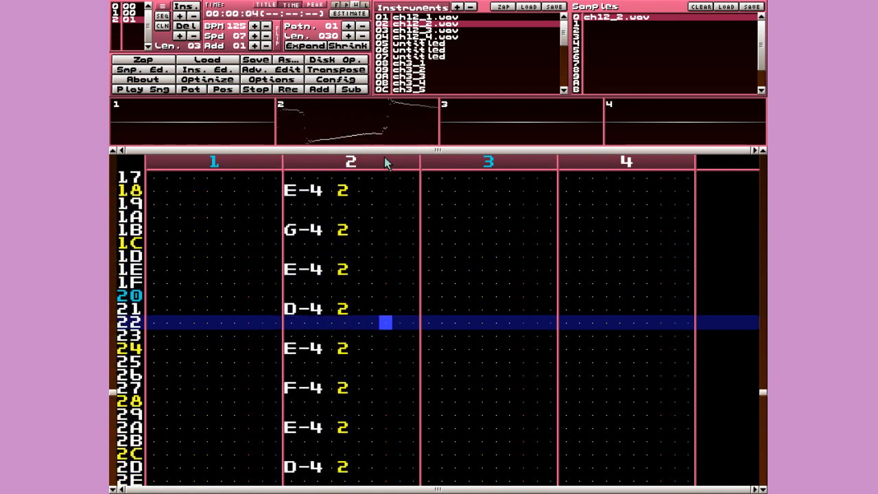
key(space)
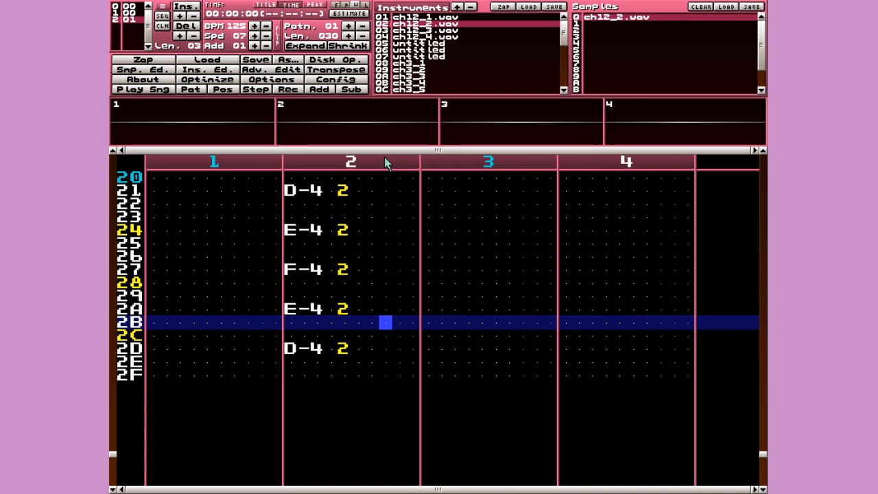
key(Home)
key(Down)
key(Down)
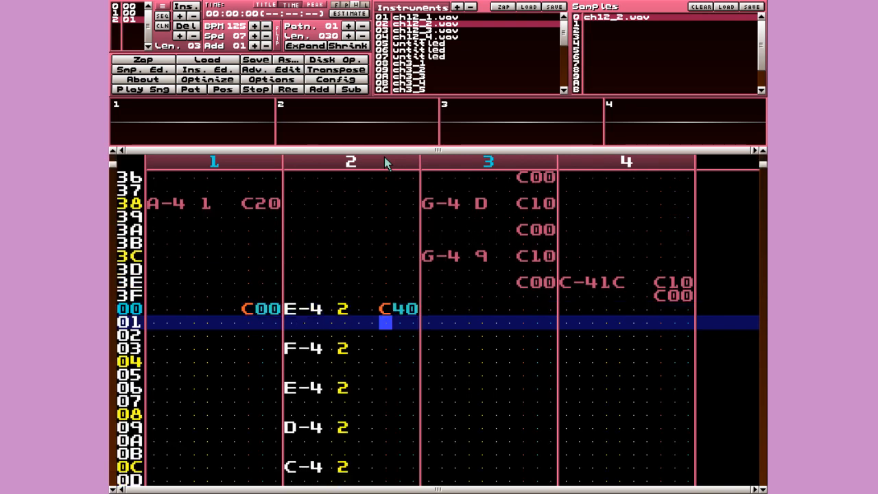
scroll(363, 306, down, 15)
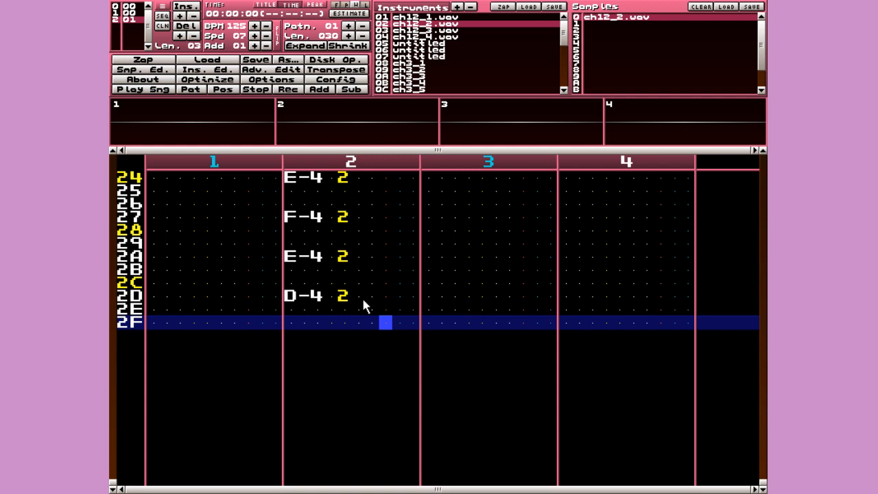
key(Left)
key(Right)
key(Up)
key(Up)
key(Up)
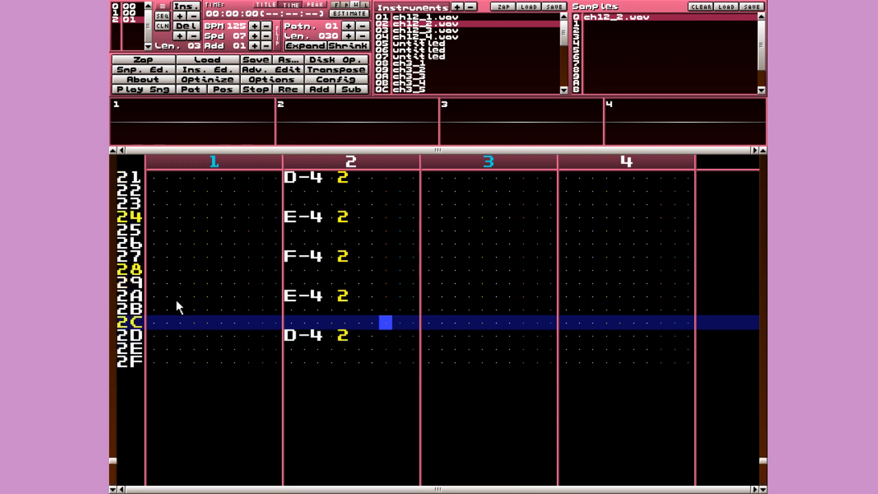
key(Down)
key(Down)
key(Down)
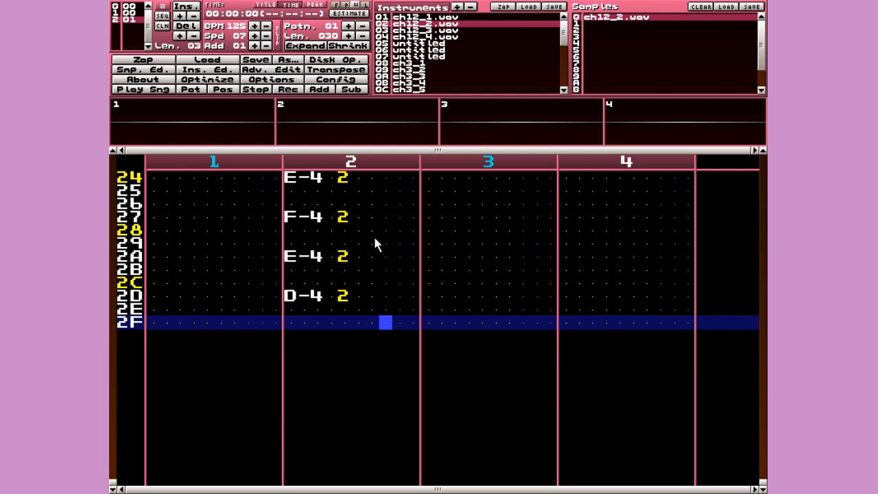
- Add a B jump effect on row 2F, with E-4 at row 2F and D-4 at 2E in channel 2
key(space)
text(b)
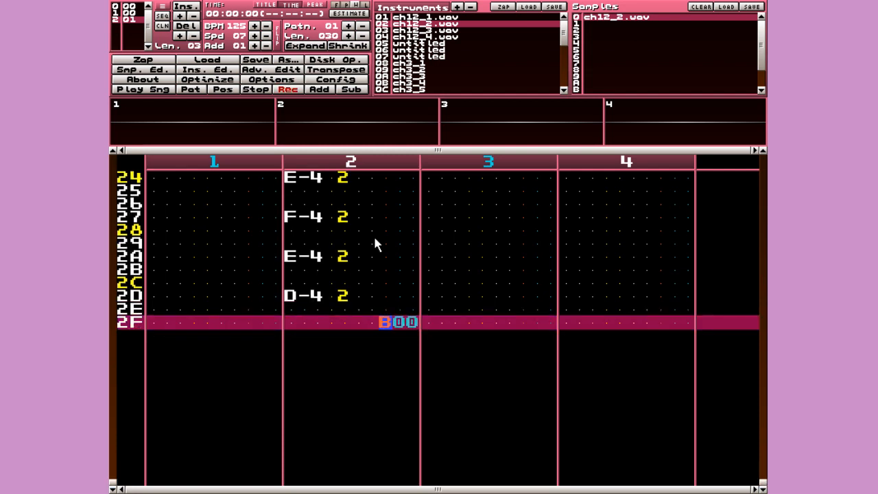
key(space)
key(Left)
key(Left)
key(Left)
key(Left)
key(space)
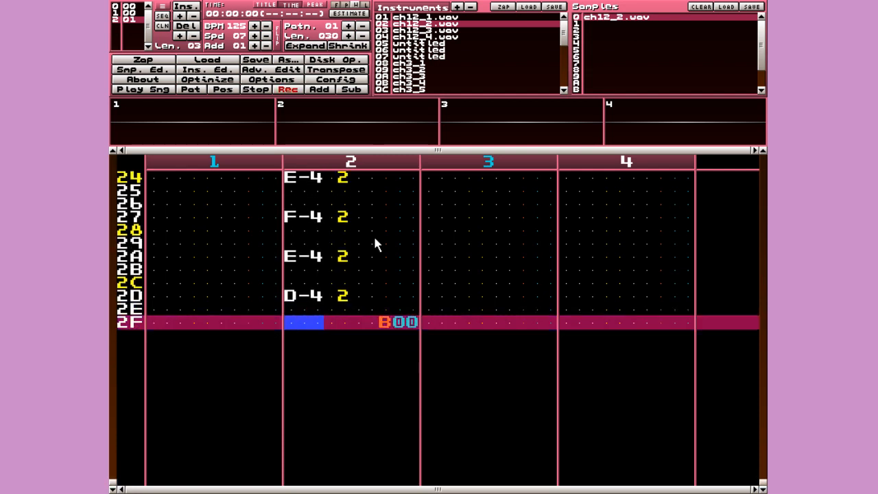
key(c)
key(Up)
key(x)
key(Up)
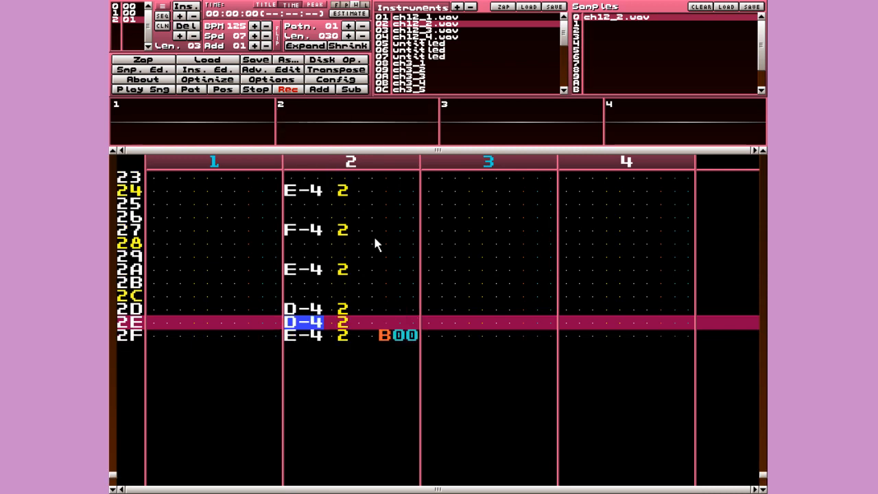
key(Up)
key(Up)
key(space)
- Change the row 2F jump effect to B01 so the song loops to position 1
key(Down)
key(Down)
key(Down)
key(Down)
key(Up)
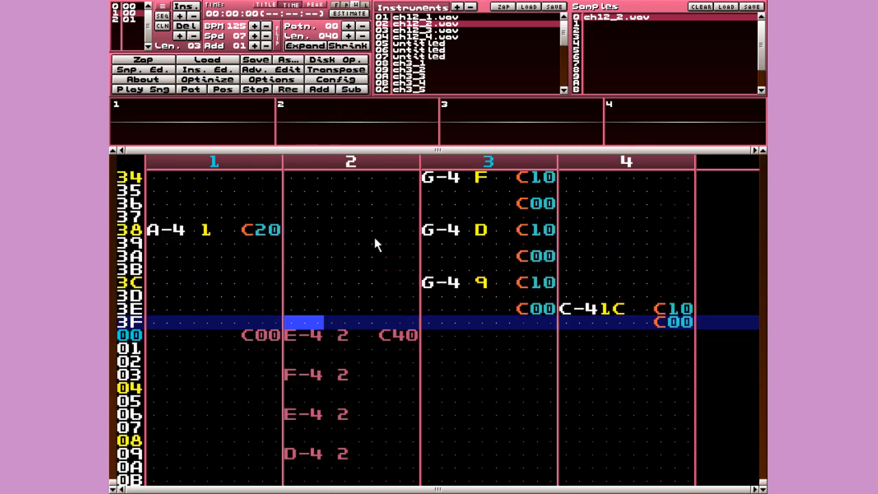
key(Down)
key(Down)
key(Down)
key(Down)
key(Down)
key(Down)
key(Down)
key(Down)
key(Down)
key(Down)
key(Down)
key(Down)
key(Down)
key(Down)
key(Down)
key(Down)
key(Down)
key(Down)
key(Down)
key(Down)
key(Down)
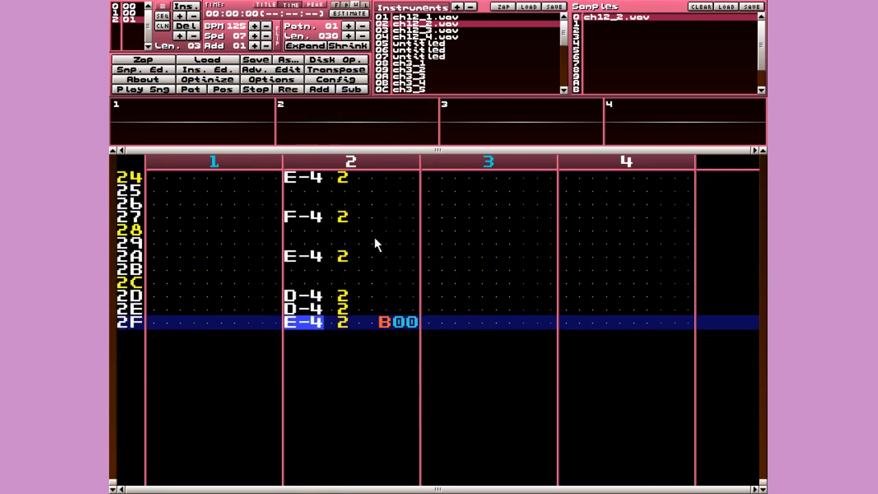
key(Right)
key(Right)
key(Right)
key(Right)
key(Right)
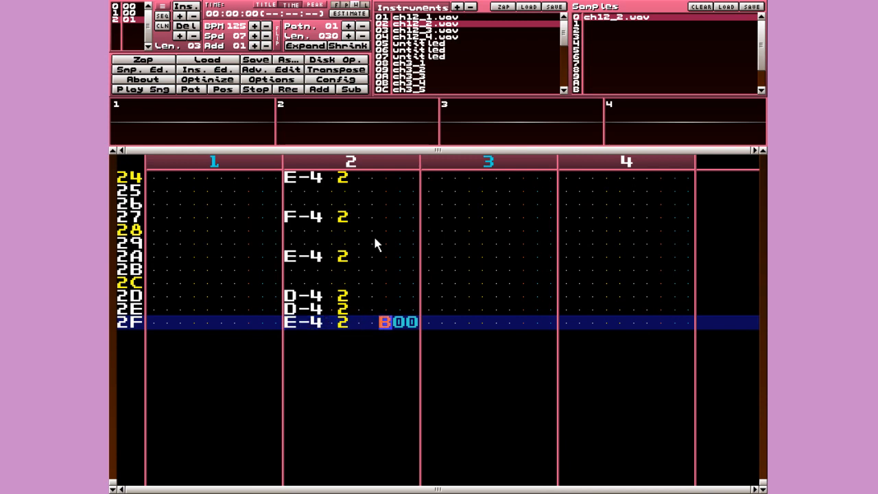
key(Right)
key(Right)
key(Left)
key(Right)
click(119, 8)
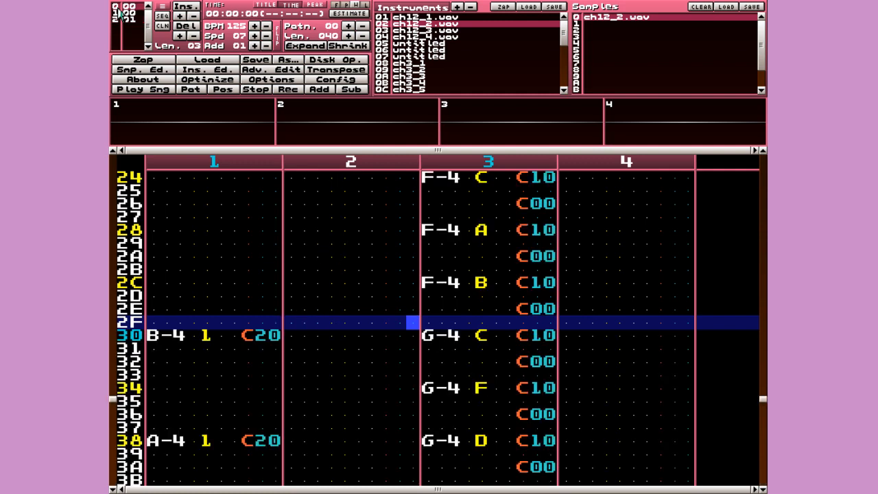
click(124, 21)
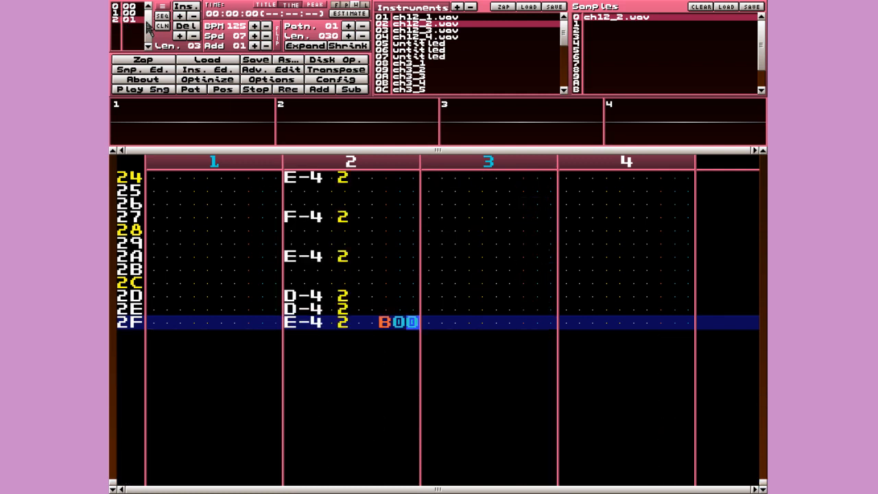
key(space)
text(1)
key(space)
- Play the song to check the loop, then return to the B01 effect on pattern 01's row 2F
scroll(290, 283, up, 19)
scroll(288, 278, up, 20)
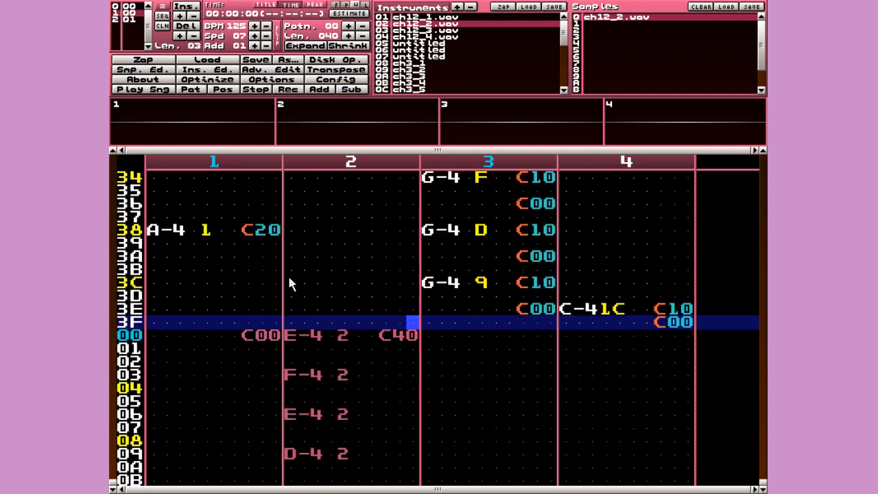
scroll(288, 282, down, 6)
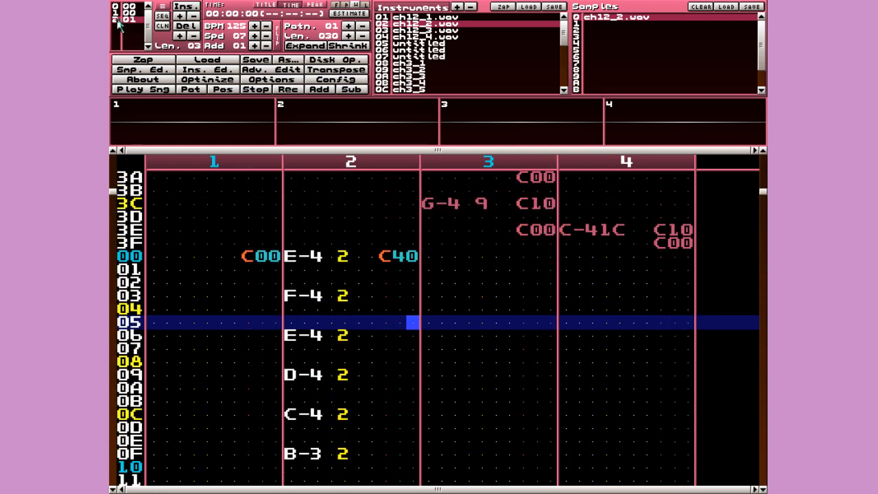
key(ctrl)
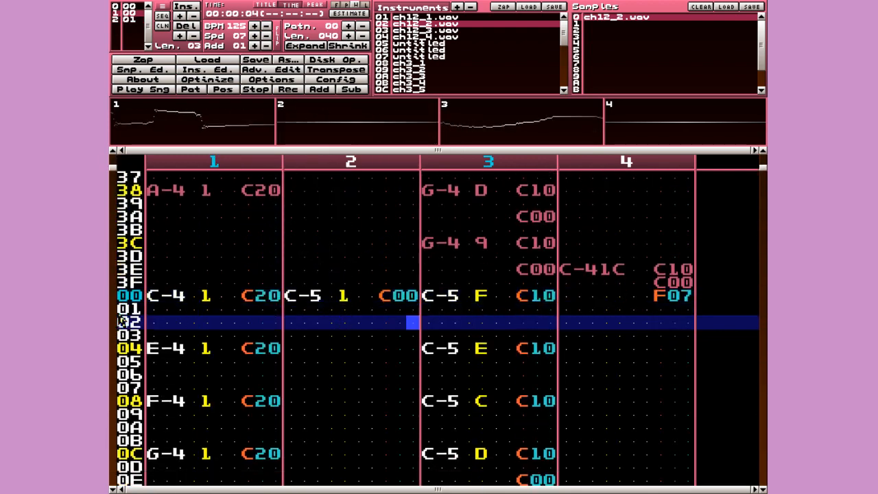
key(space)
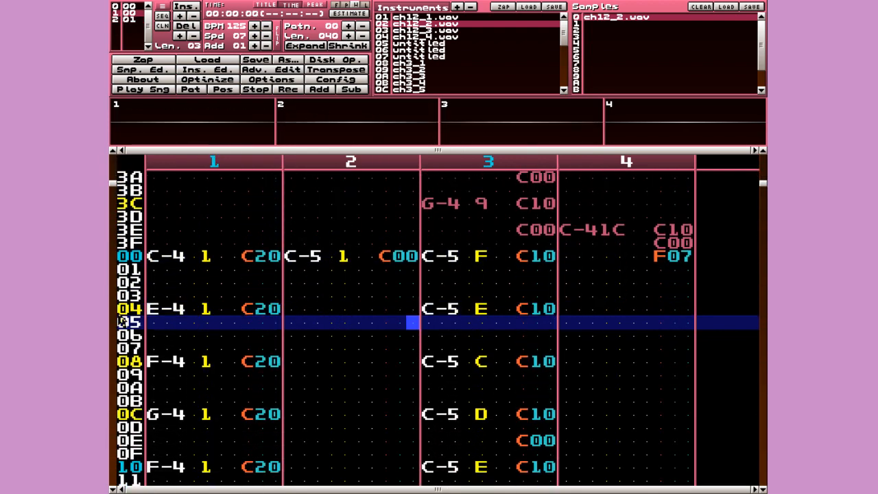
click(123, 20)
scroll(315, 295, down, 12)
scroll(314, 295, down, 20)
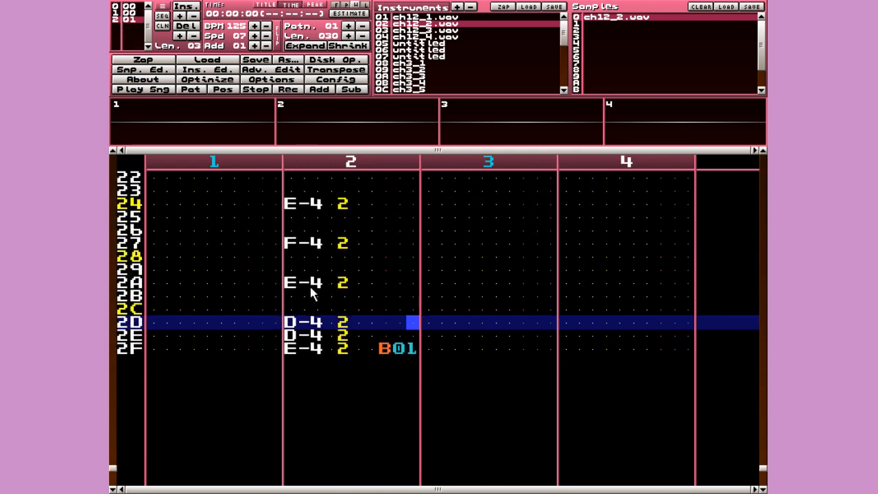
scroll(312, 294, down, 2)
key(Left)
key(Left)
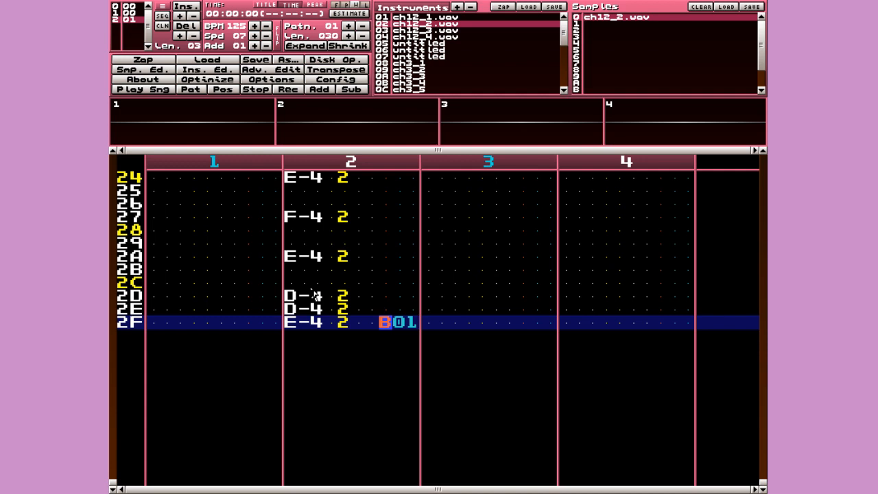
key(Right)
key(Right)
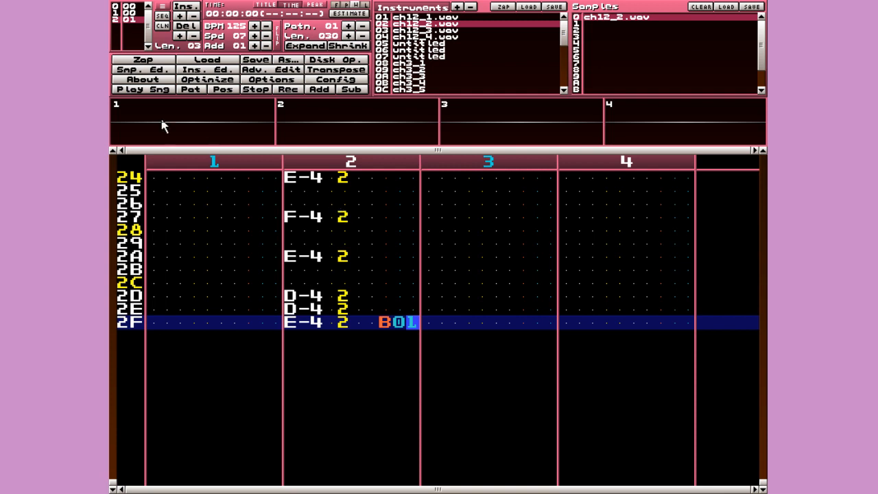
click(133, 12)
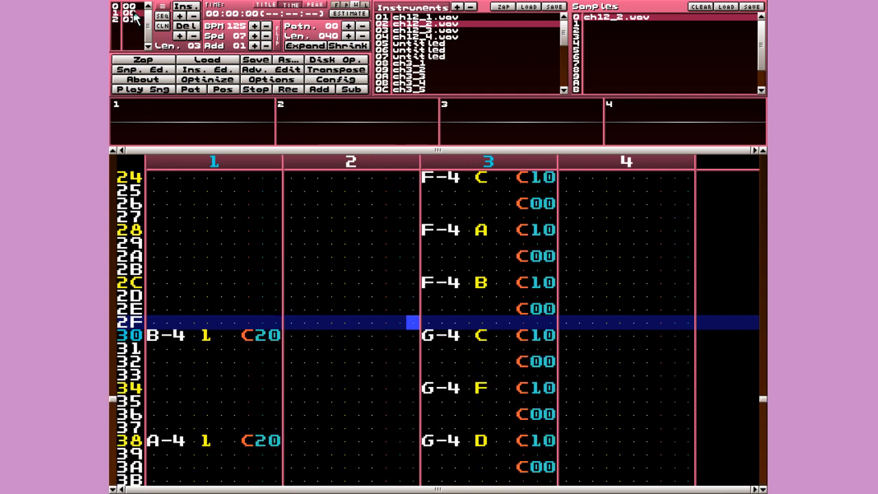
click(138, 18)
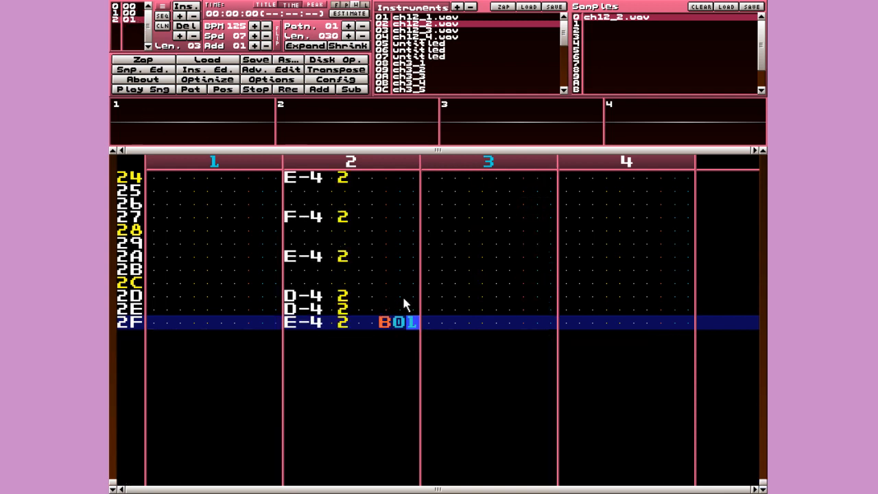
click(123, 12)
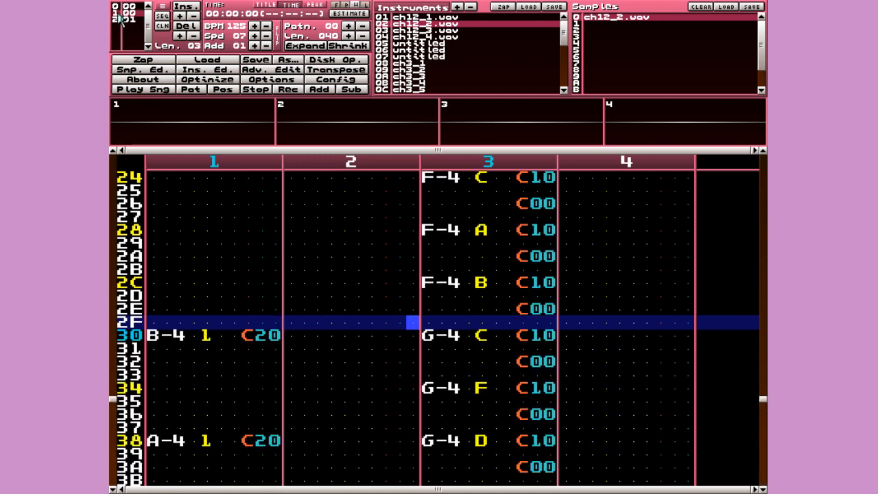
click(136, 19)
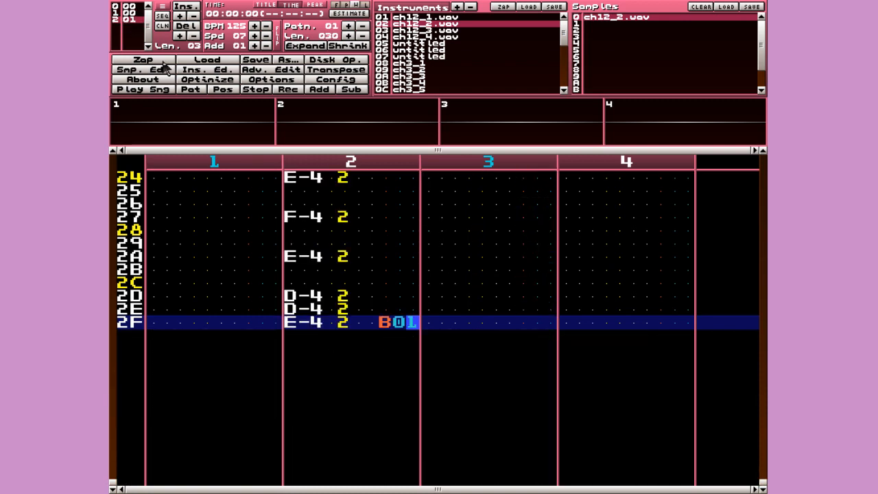
click(130, 13)
click(134, 20)
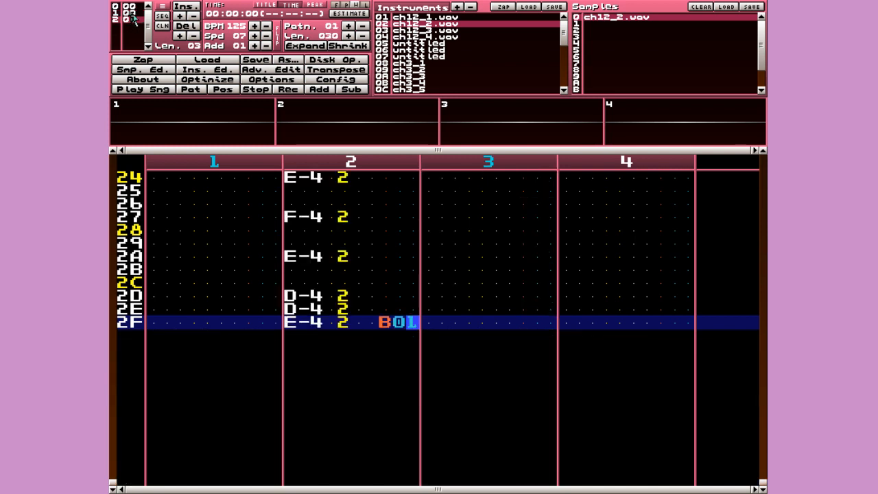
click(130, 13)
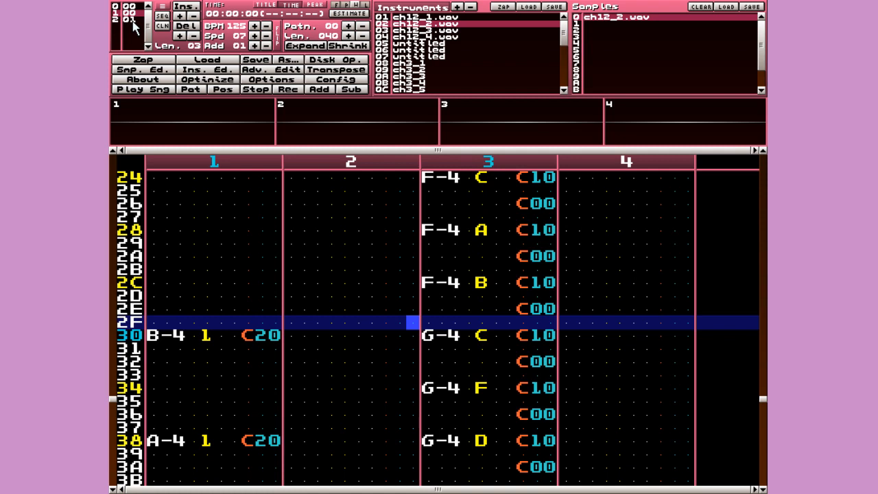
click(133, 21)
key(Left)
key(Left)
key(Up)
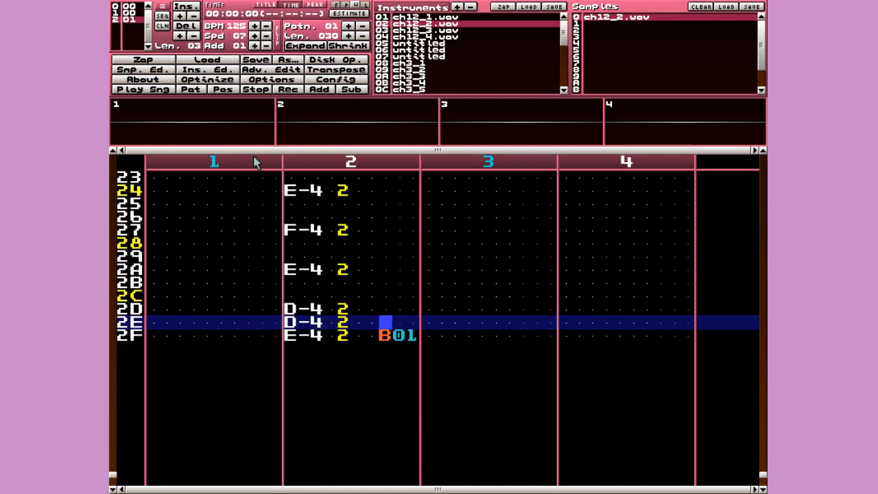
key(Up)
key(space)
text(f)
key(Delete)
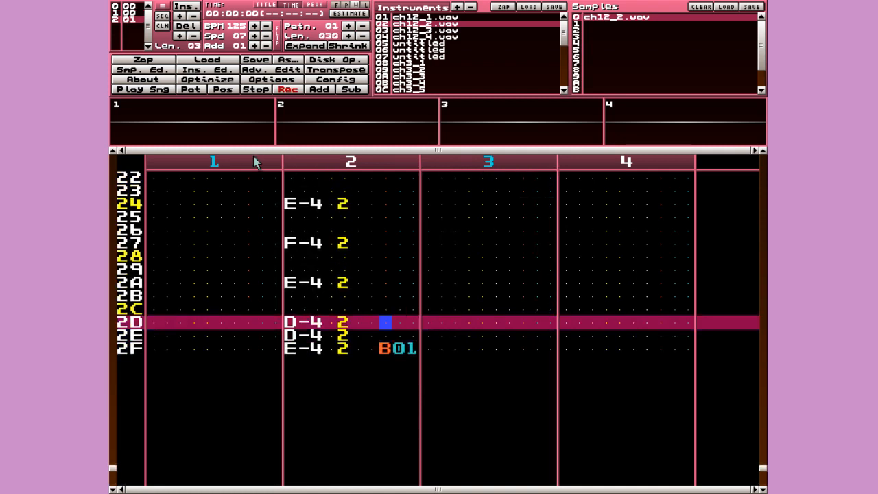
key(Up)
text(e)
key(Up)
key(Right)
text(c)
key(Up)
key(Left)
key(Delete)
key(Down)
key(Up)
key(Down)
key(Up)
key(Down)
key(Right)
key(Up)
text(3)
key(Up)
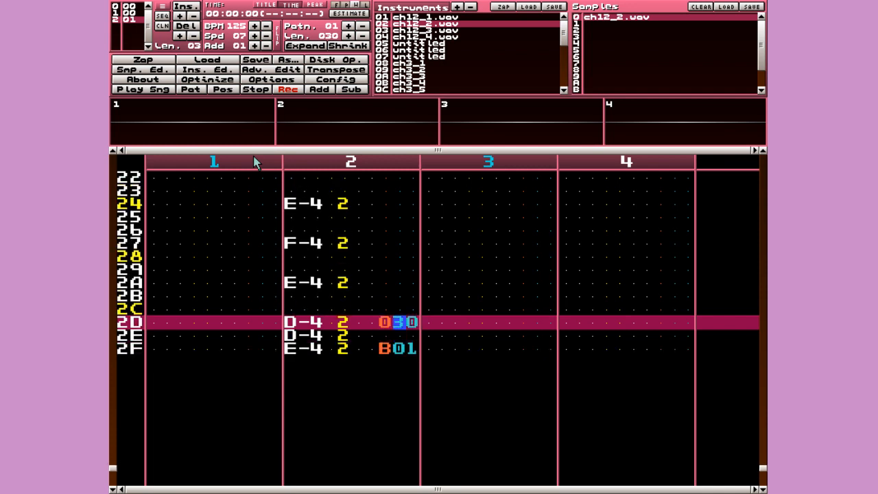
key(Delete)
key(Down)
key(space)
key(Down)
key(Left)
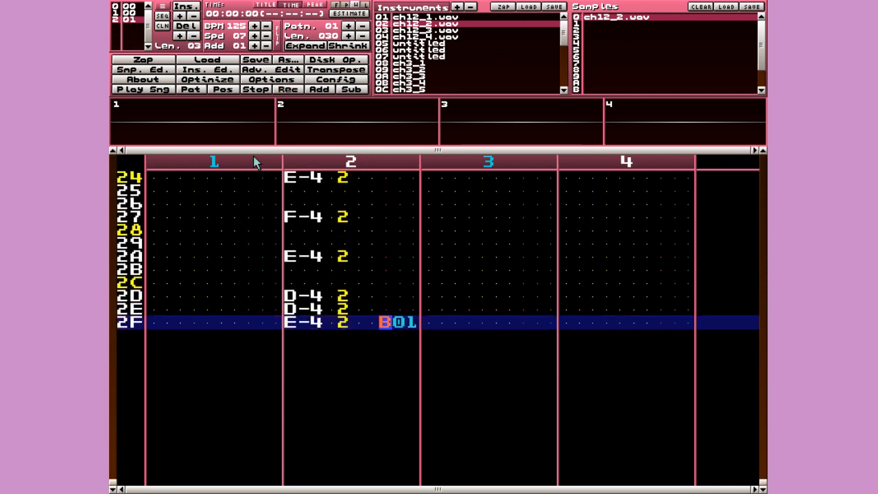
scroll(549, 343, up, 20)
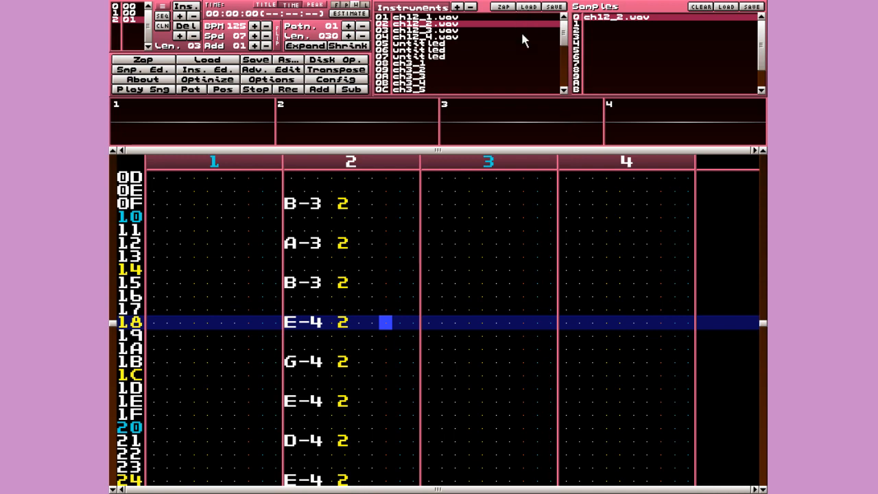
- Preview instruments ch4_10 through ch4_16 and settle on ch4_12
scroll(507, 35, down, 19)
click(475, 50)
key(ctrl+s)
key(shift+Down)
key(shift+Down)
key(shift+Down)
key(shift+Down)
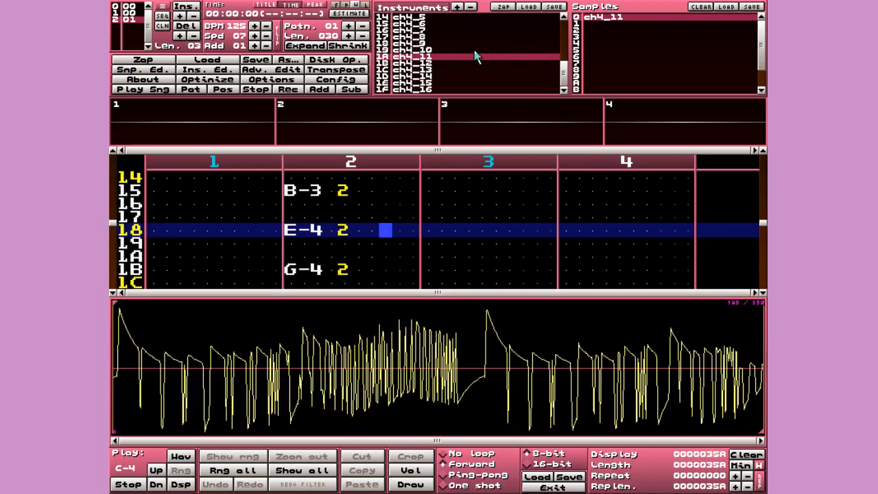
key(shift+Down)
key(shift+Down)
key(shift+Up)
key(shift+Up)
key(shift+Up)
key(shift+Up)
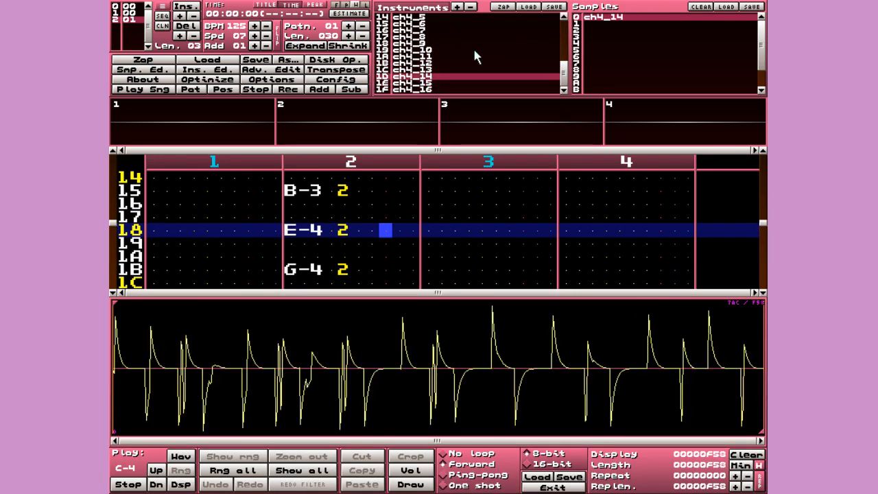
- Close the sample editor and scroll back through pattern 00
scroll(527, 236, up, 10)
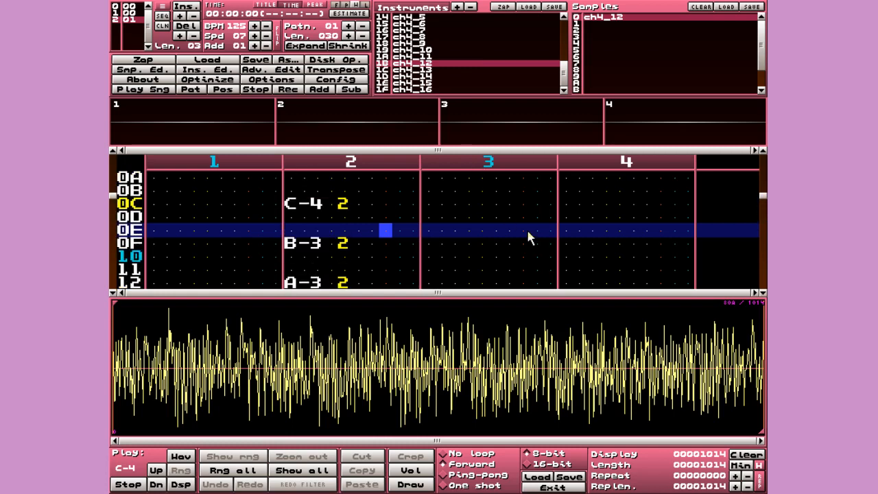
key(ctrl+s)
scroll(528, 235, up, 20)
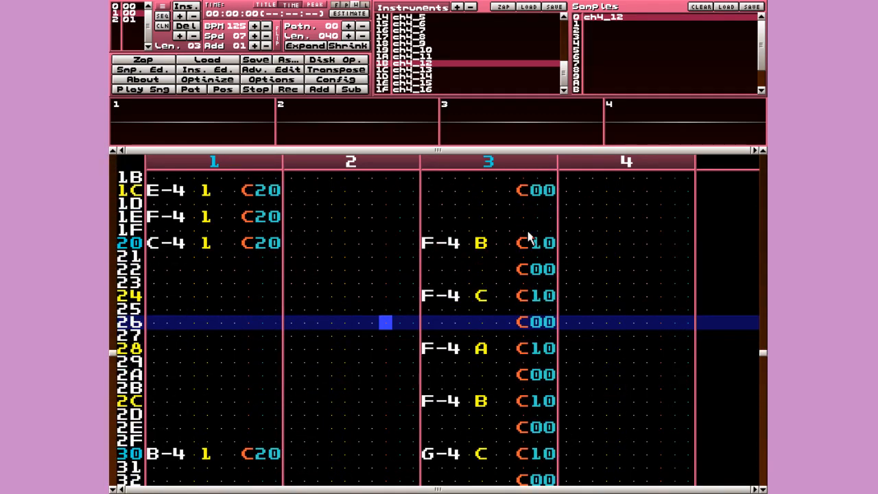
scroll(528, 236, up, 20)
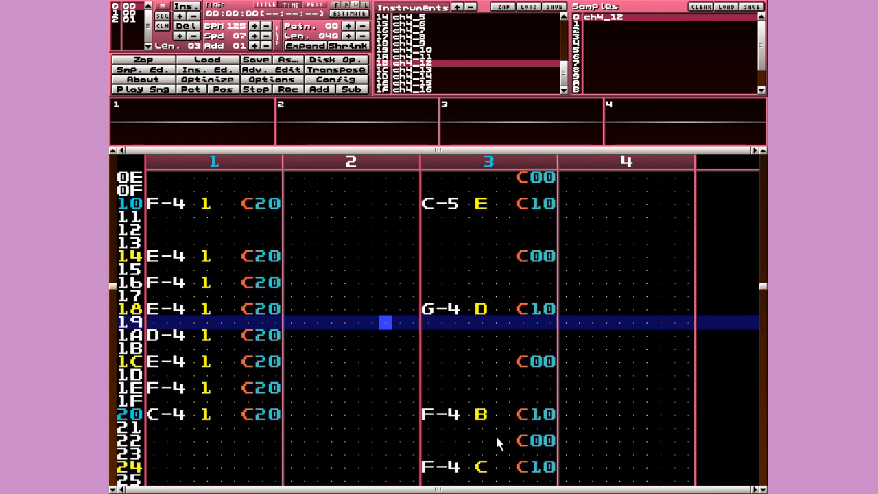
scroll(497, 432, up, 20)
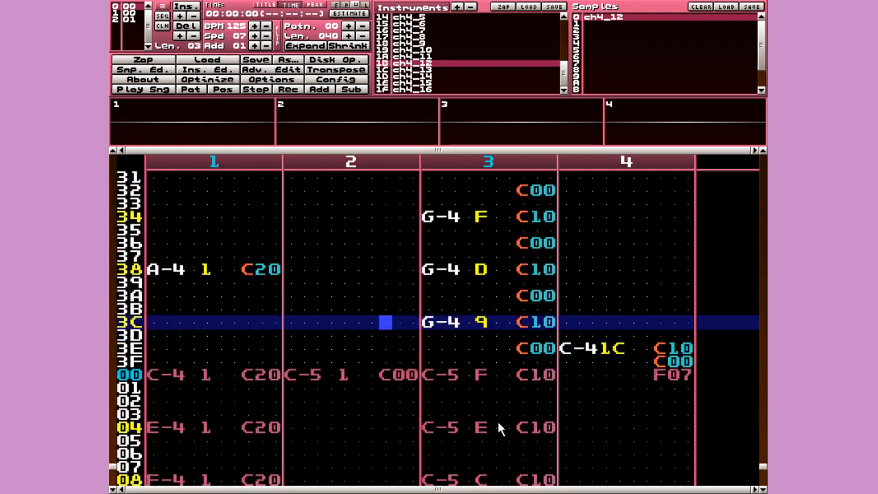
scroll(499, 428, up, 20)
key(ctrl+s)
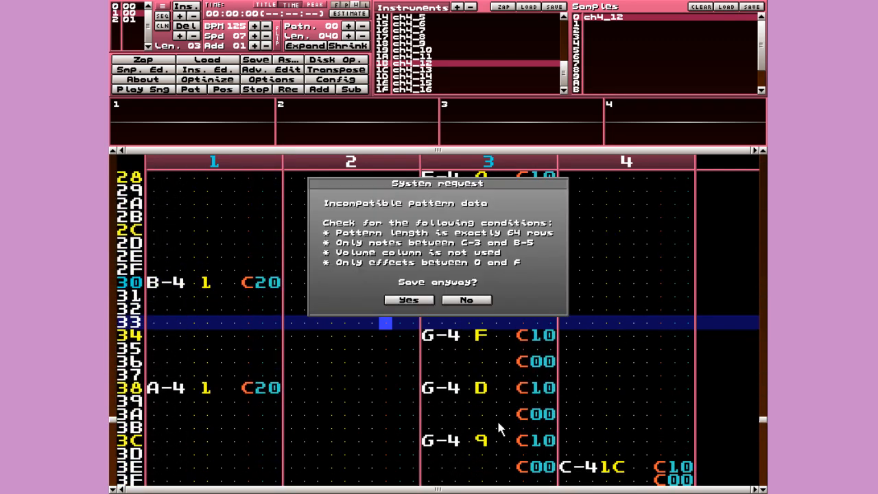
click(480, 302)
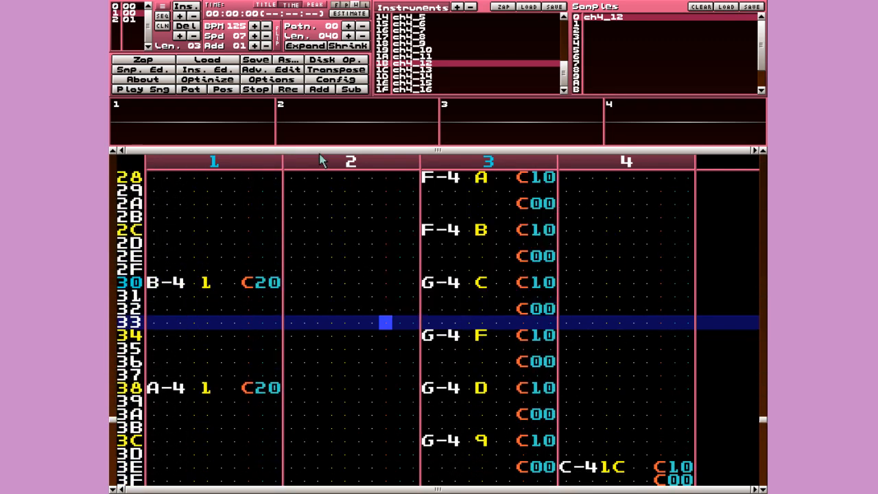
key(shift+s)
key(shift+s)
key(ctrl+s)
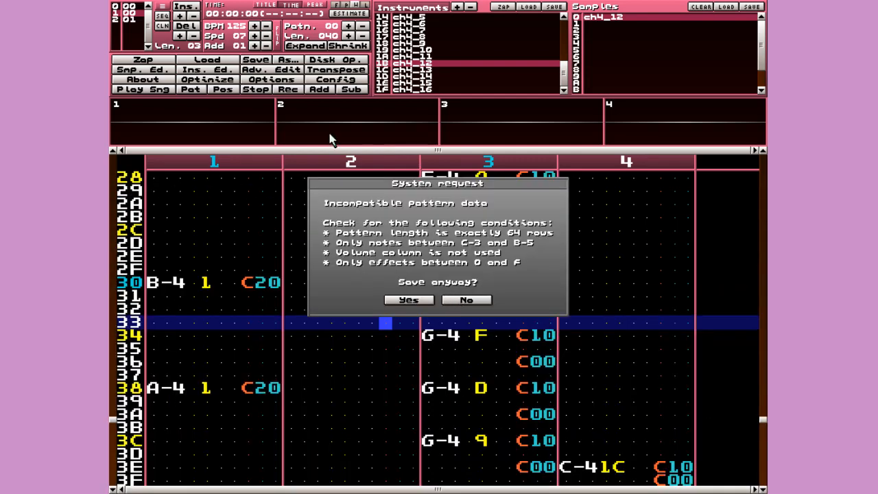
click(480, 301)
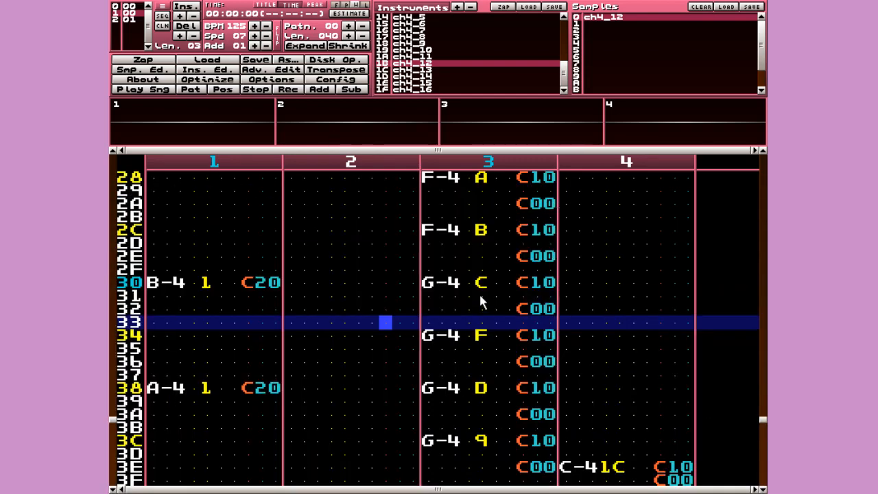